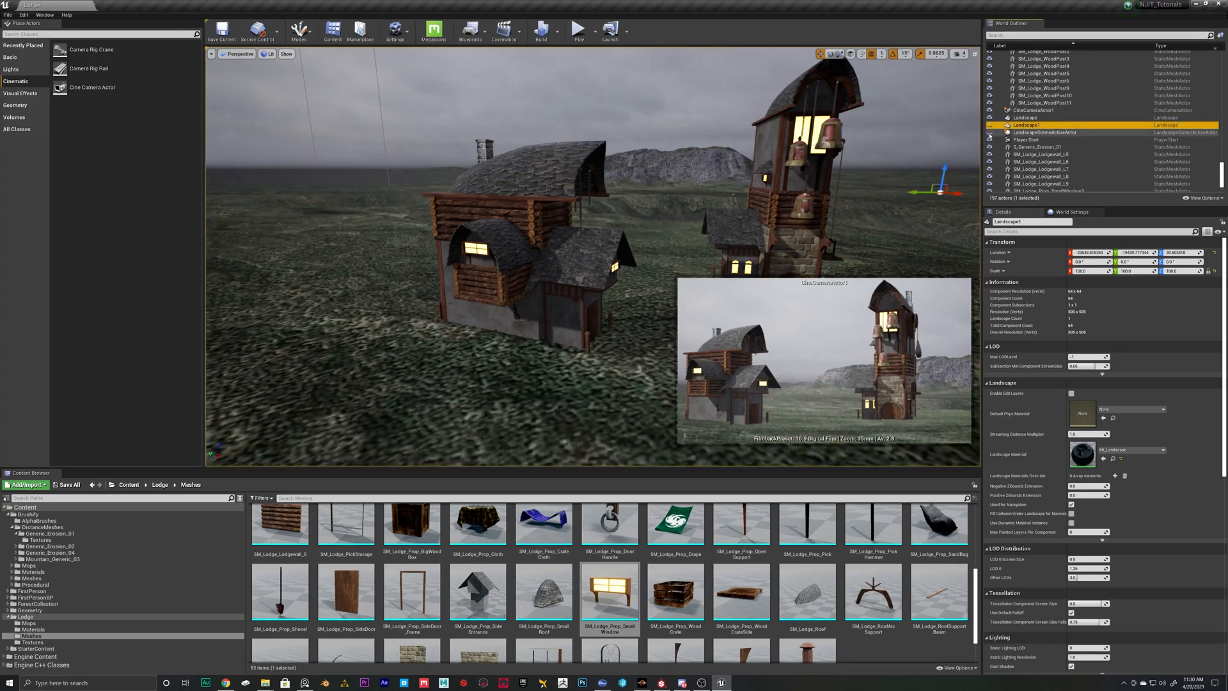
# - Hide the Landscape actor and rotate the entire small lodge house in the top view to square it with the grid
pyautogui.click(638, 371)
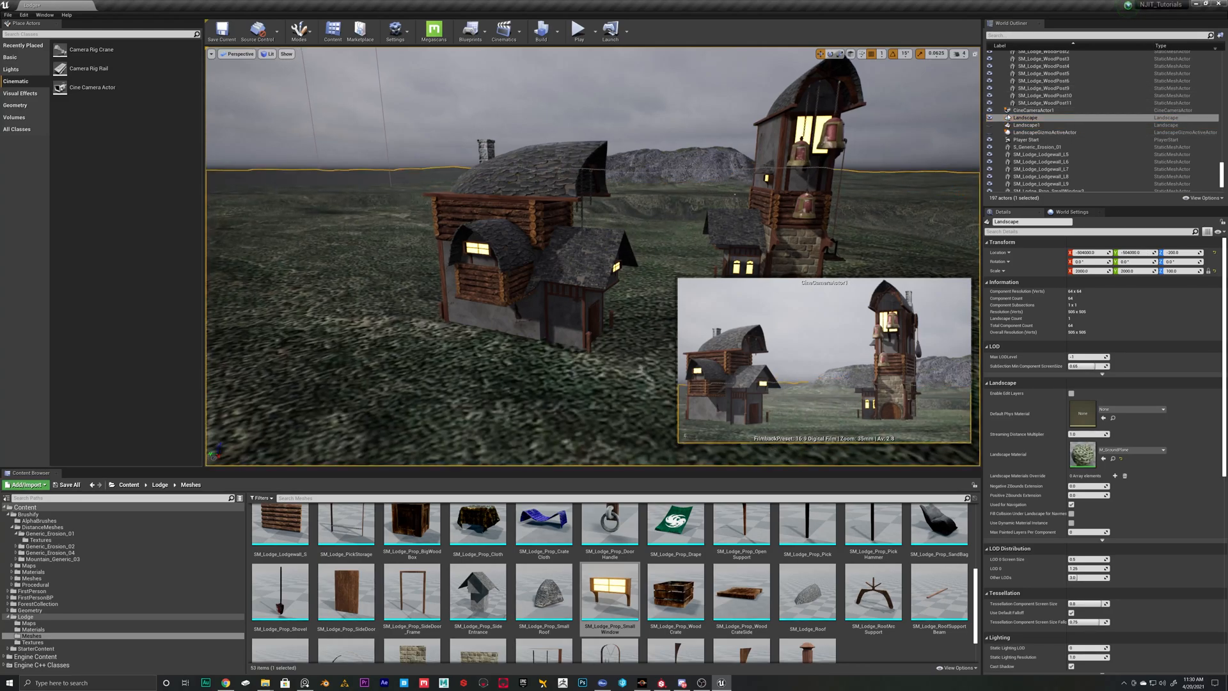
pyautogui.click(989, 118)
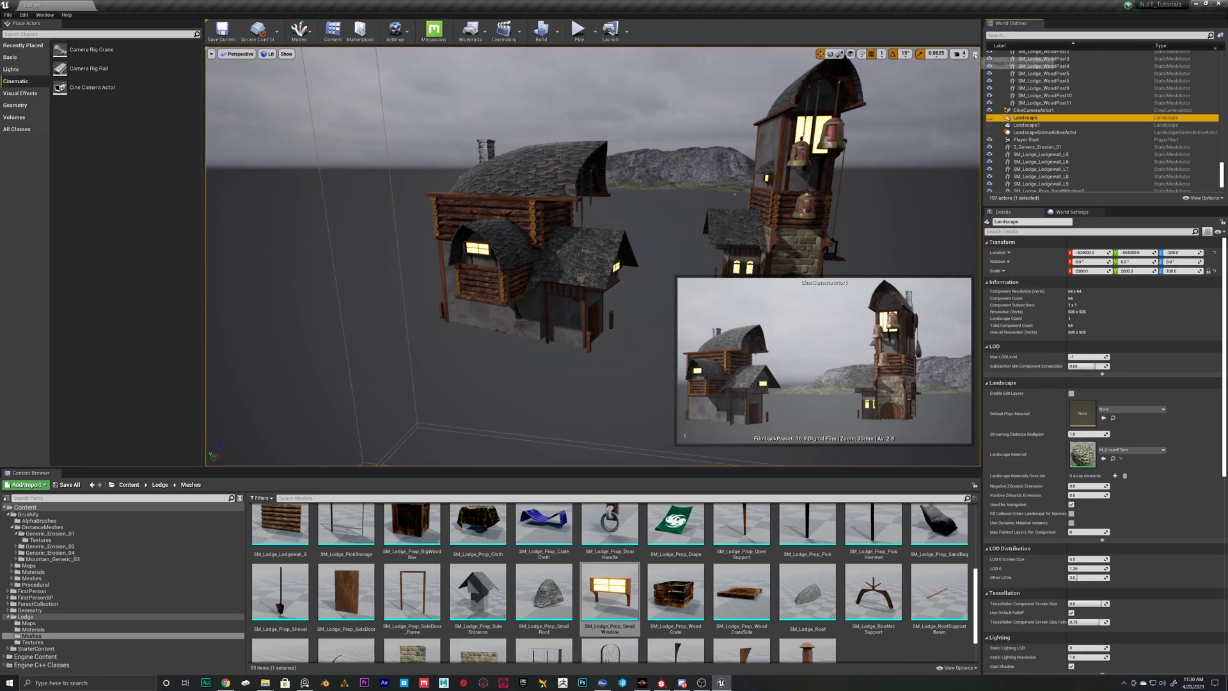
pyautogui.click(975, 53)
pyautogui.scroll(3, 718, 365)
pyautogui.moveTo(637, 435); pyautogui.dragTo(643, 442)
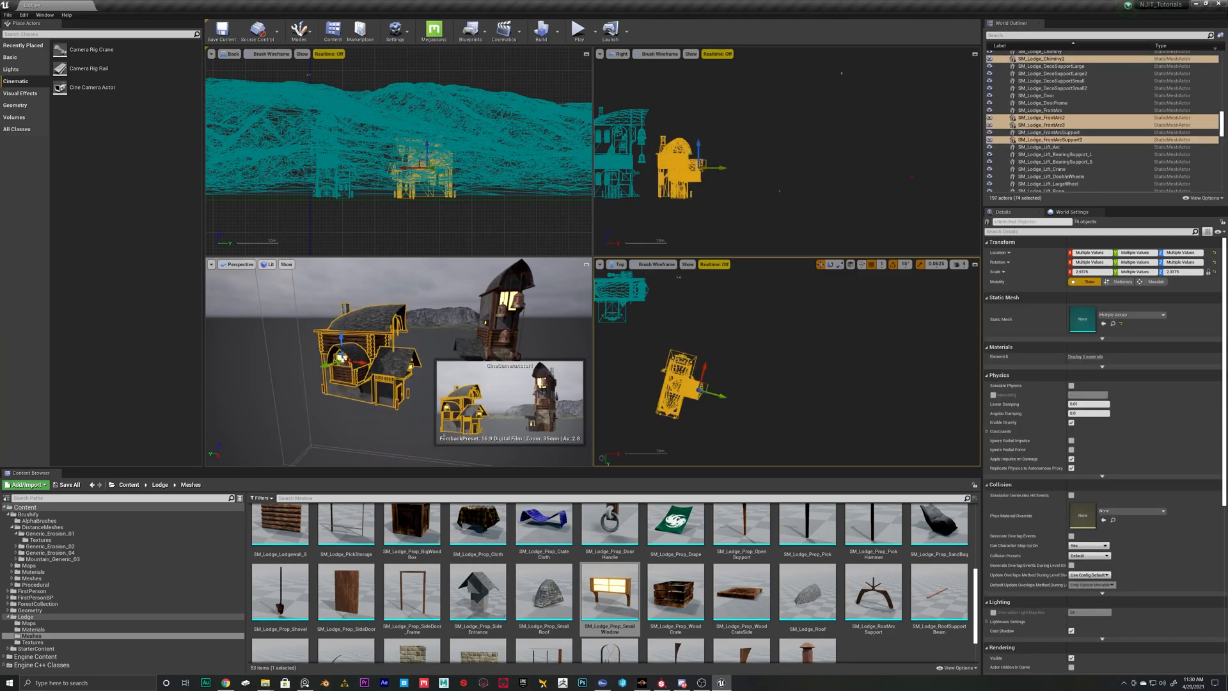
pyautogui.press('e')
pyautogui.moveTo(721, 365); pyautogui.dragTo(717, 397)
pyautogui.press('w')
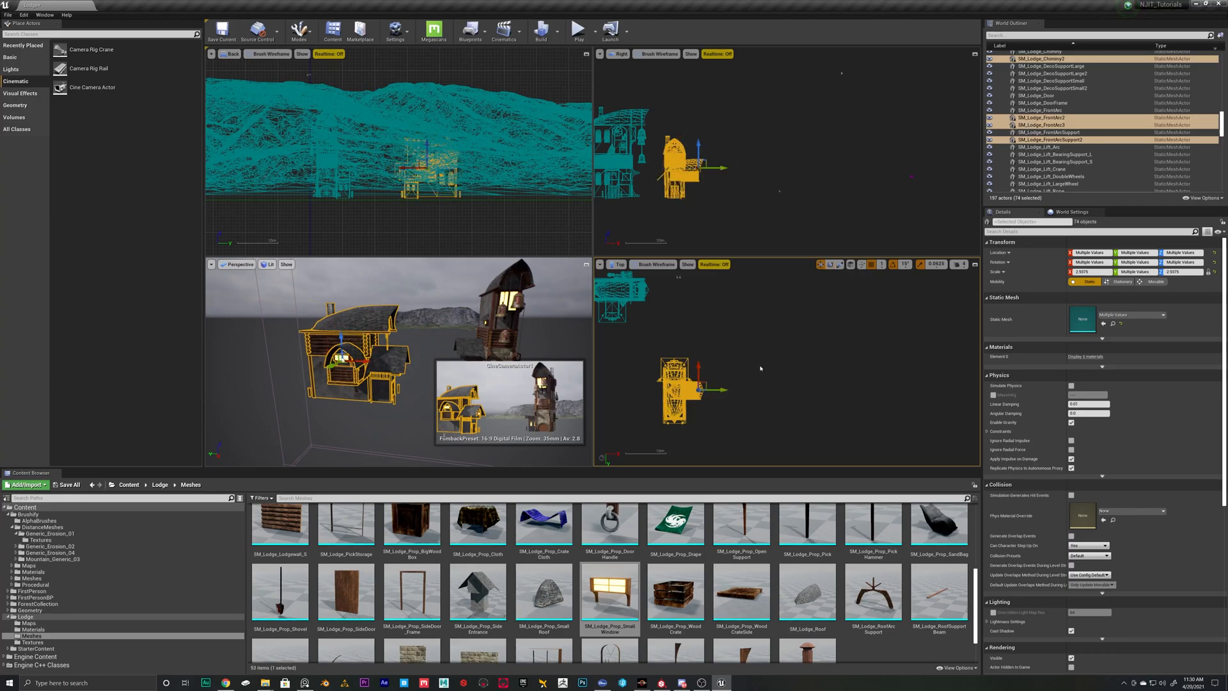
# - Duplicate the lodge house to the far side of the bell tower and rotate the copy to face the opposite way
pyautogui.moveTo(773, 350); pyautogui.dragTo(758, 387, button='right')
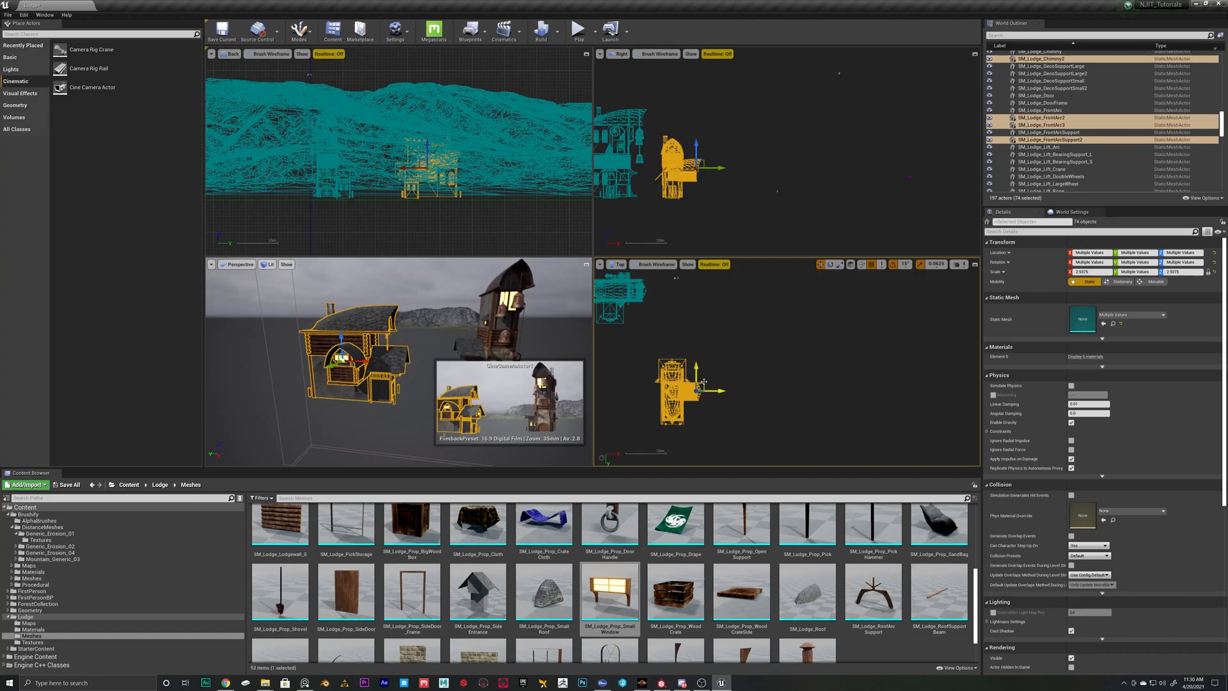
pyautogui.keyDown('alt'); pyautogui.moveTo(703, 382); pyautogui.dragTo(633, 323); pyautogui.keyUp('alt')
pyautogui.press('e')
pyautogui.press('w')
pyautogui.click(716, 342)
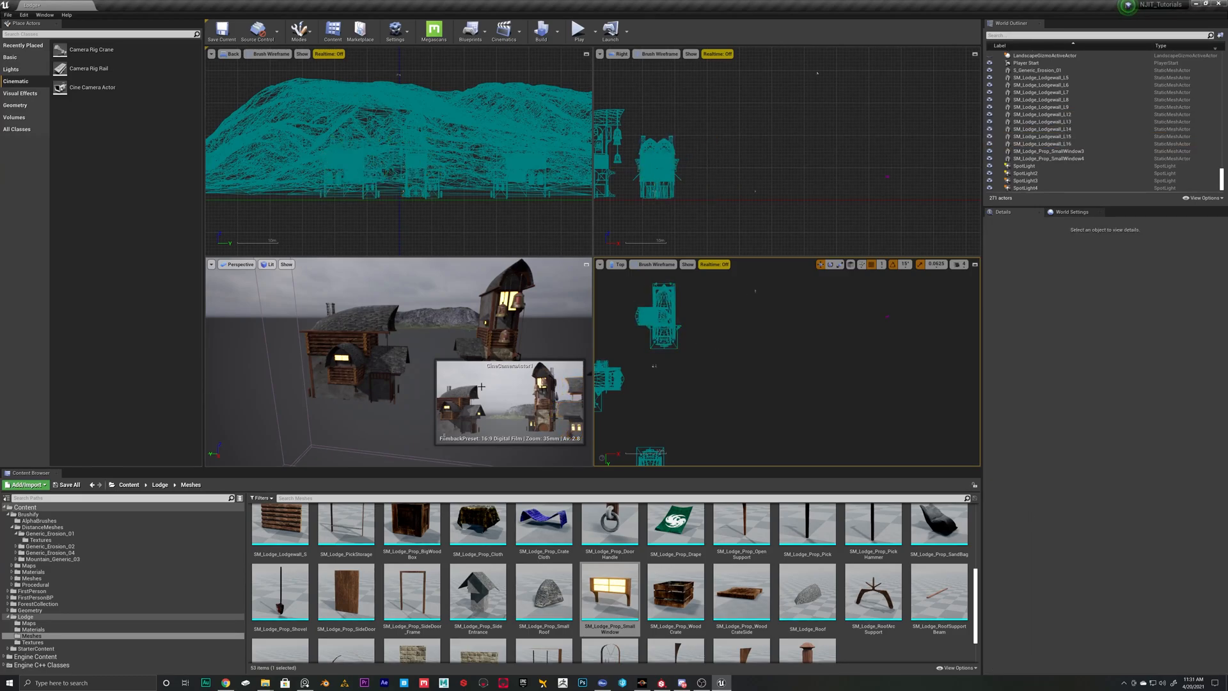
# - Duplicate the original lodge house again into the background between it and the tower, and rotate this copy
pyautogui.moveTo(661, 361); pyautogui.dragTo(731, 281, button='right')
pyautogui.moveTo(779, 348); pyautogui.dragTo(689, 460)
pyautogui.keyDown('alt'); pyautogui.moveTo(753, 393); pyautogui.dragTo(596, 434); pyautogui.keyUp('alt')
pyautogui.press('e')
pyautogui.press('w')
# - Raise the background house copy vertically in the perspective view and unhide Landscape1
pyautogui.click(586, 264)
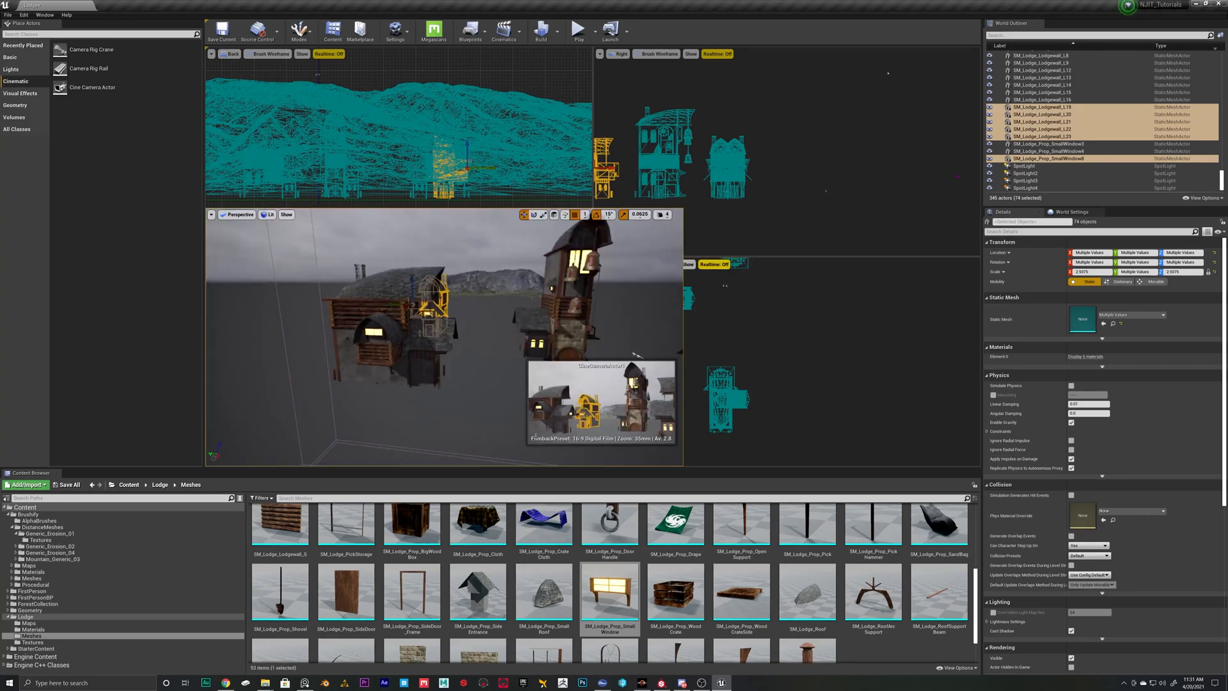
pyautogui.scroll(3, 973, 356)
pyautogui.press('f')
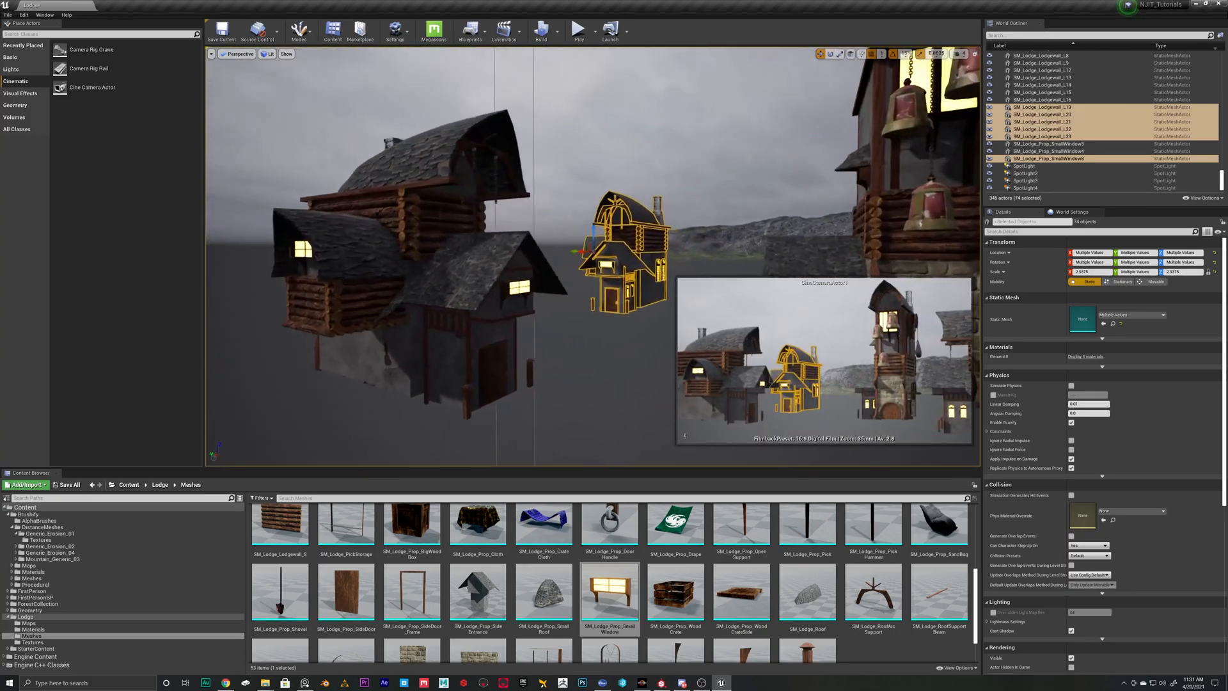
pyautogui.moveTo(571, 208); pyautogui.dragTo(571, 170)
pyautogui.moveTo(576, 182); pyautogui.dragTo(620, 220, button='right')
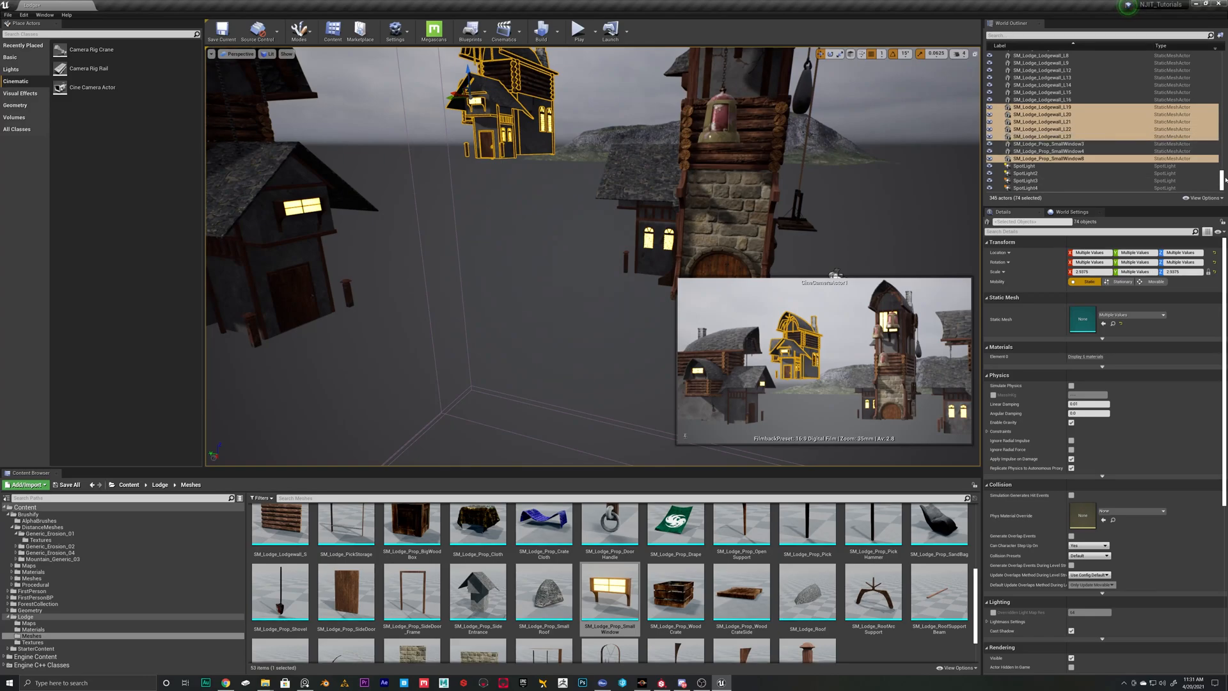
pyautogui.scroll(5, 1019, 135)
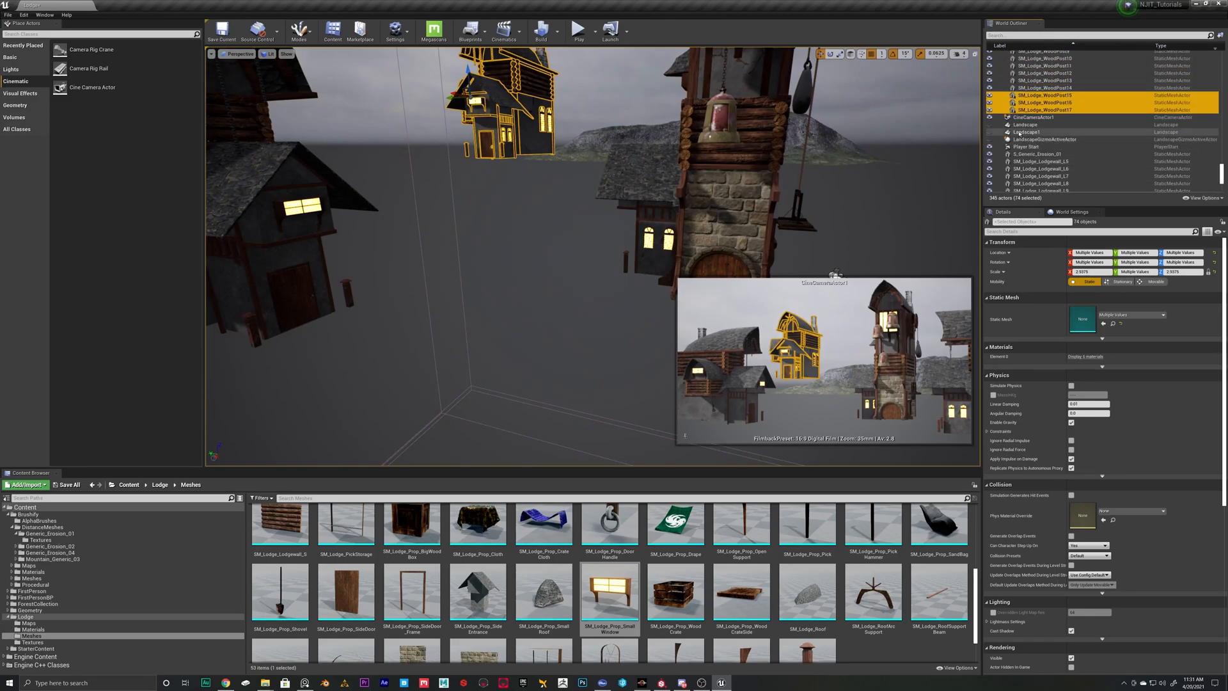
pyautogui.click(989, 132)
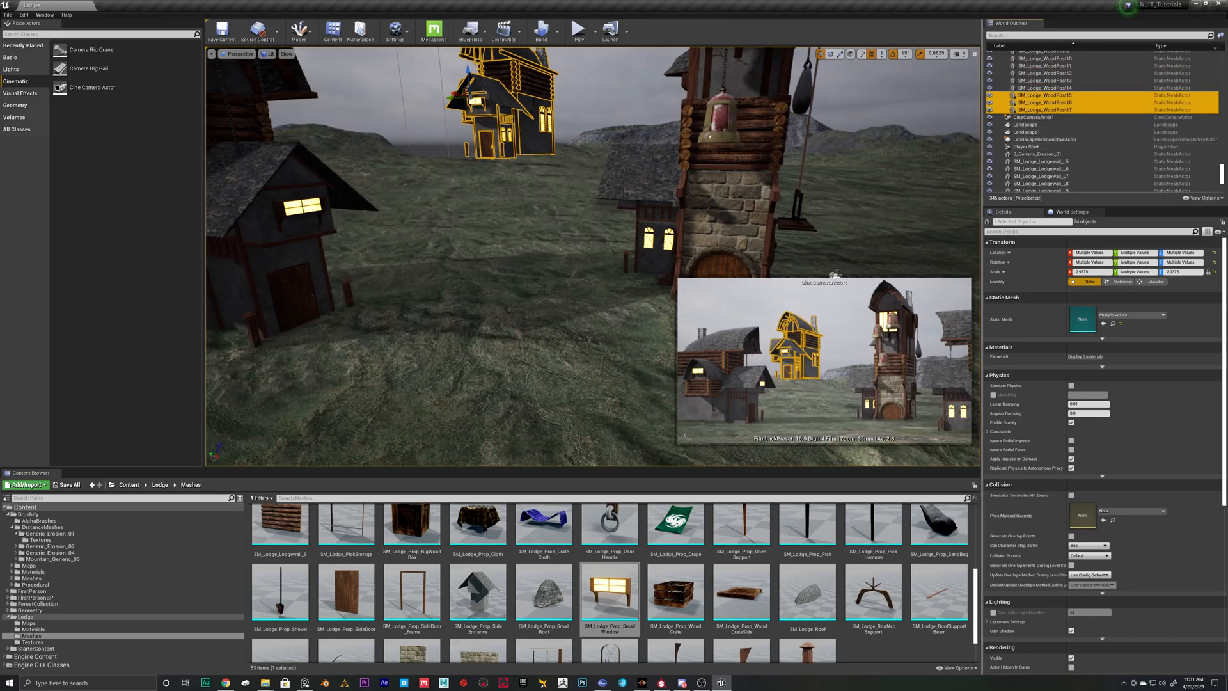
# - Reposition the background house copy across the hillside so it sits between the front house and the tower in the camera shot
pyautogui.click(572, 110)
pyautogui.moveTo(571, 192); pyautogui.dragTo(569, 282, button='right')
pyautogui.hotkey('ctrl', 'z')
pyautogui.moveTo(385, 187); pyautogui.dragTo(307, 171)
pyautogui.moveTo(307, 172); pyautogui.dragTo(247, 163, button='right')
pyautogui.moveTo(505, 137); pyautogui.dragTo(422, 151)
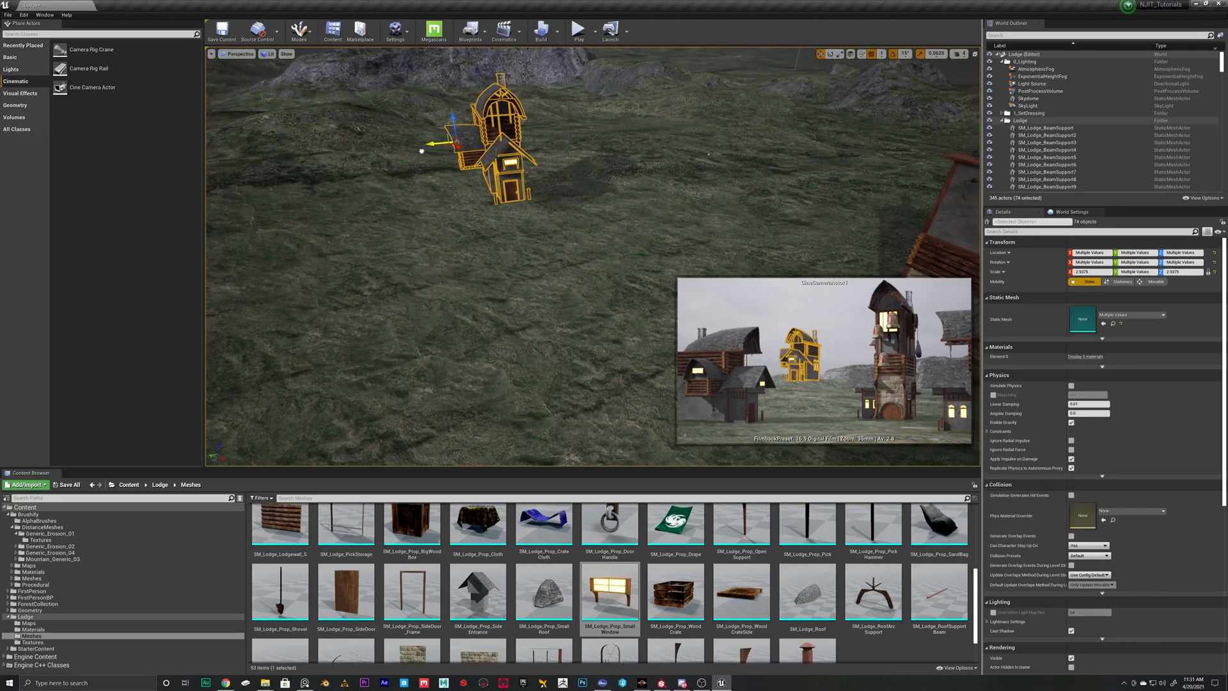
# - Smooth Landscape1 around the background house in Landscape mode, using a brush size of about 2870
pyautogui.click(409, 153)
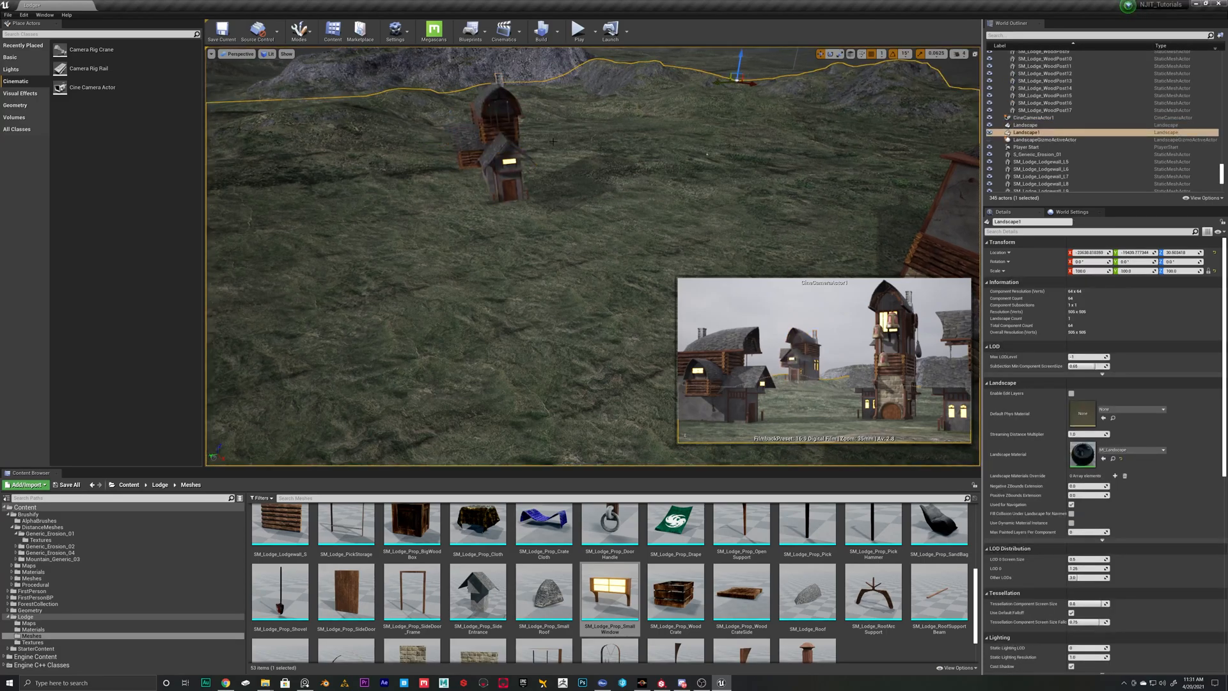
pyautogui.click(299, 30)
pyautogui.click(311, 70)
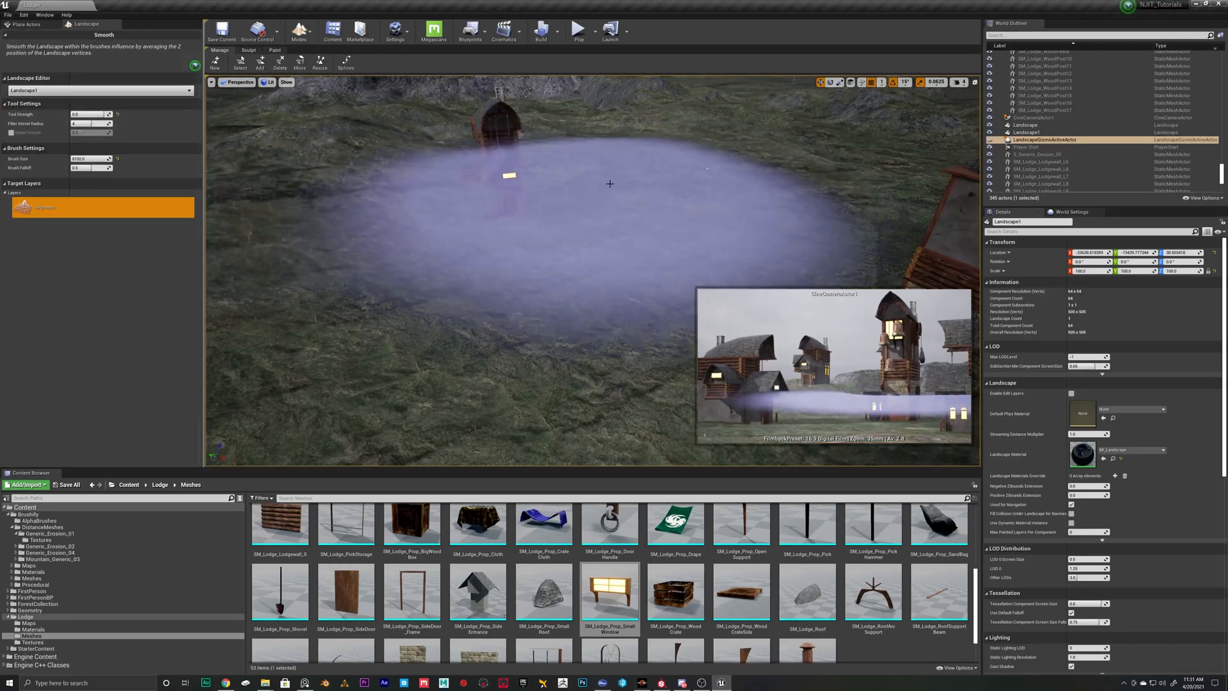
pyautogui.moveTo(567, 171)
pyautogui.mouseDown(button='right')
pyautogui.moveTo(611, 208)
pyautogui.moveTo(544, 163)
pyautogui.mouseUp(button='right')
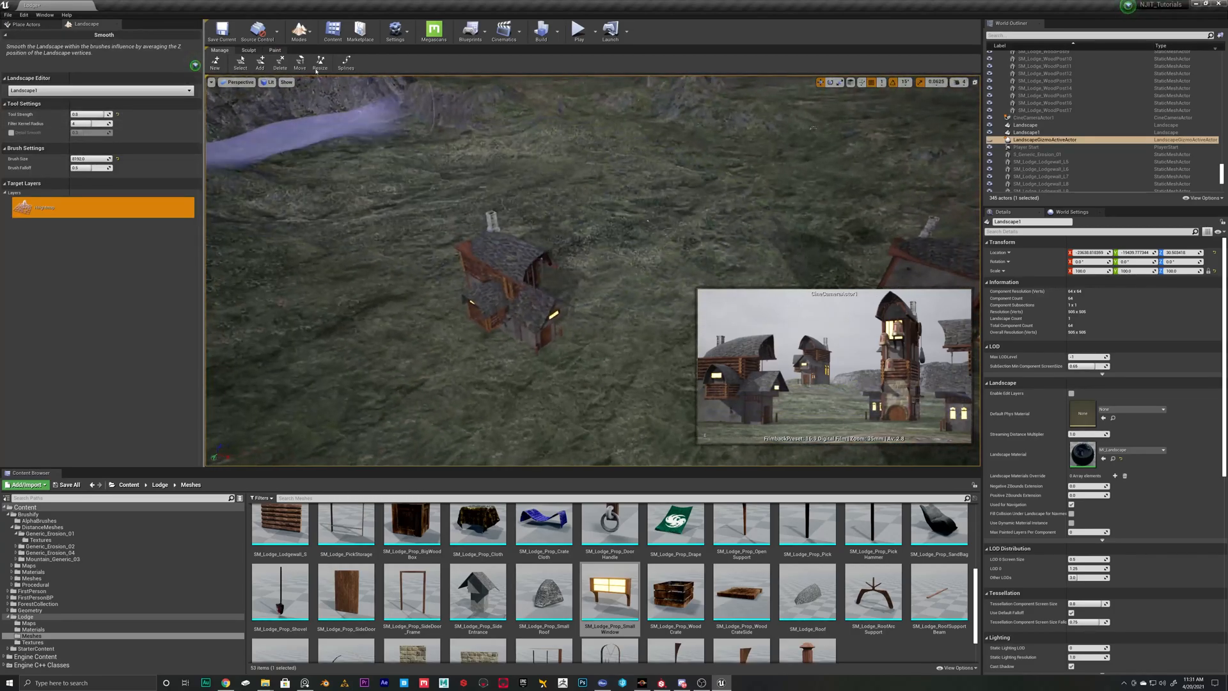
pyautogui.click(244, 52)
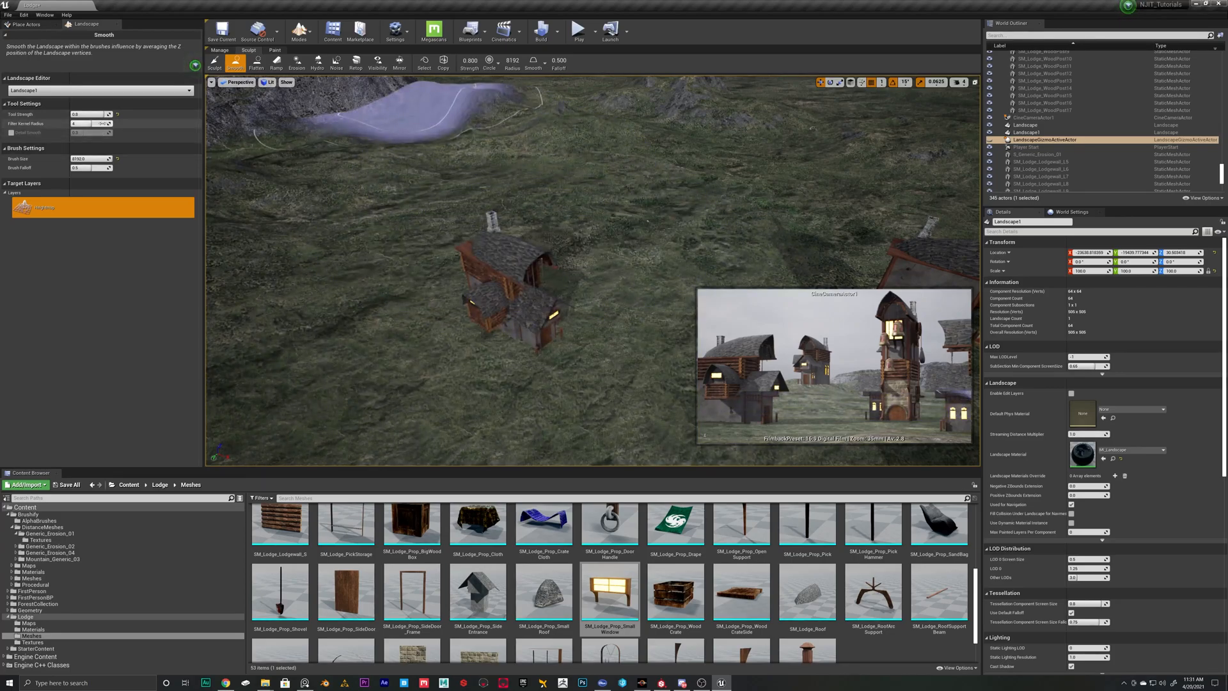
pyautogui.moveTo(108, 158); pyautogui.dragTo(90, 159)
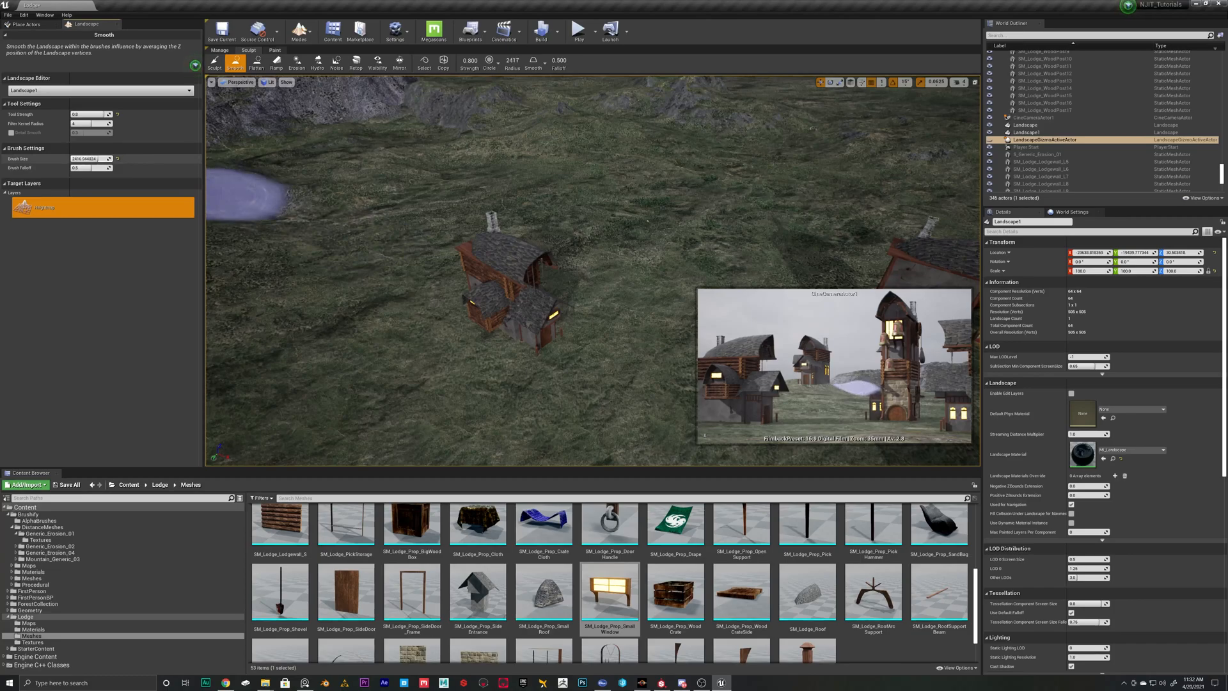
pyautogui.moveTo(98, 159); pyautogui.dragTo(101, 159)
pyautogui.moveTo(507, 330); pyautogui.dragTo(517, 319)
pyautogui.moveTo(587, 340); pyautogui.dragTo(563, 272, button='right')
pyautogui.press('w')
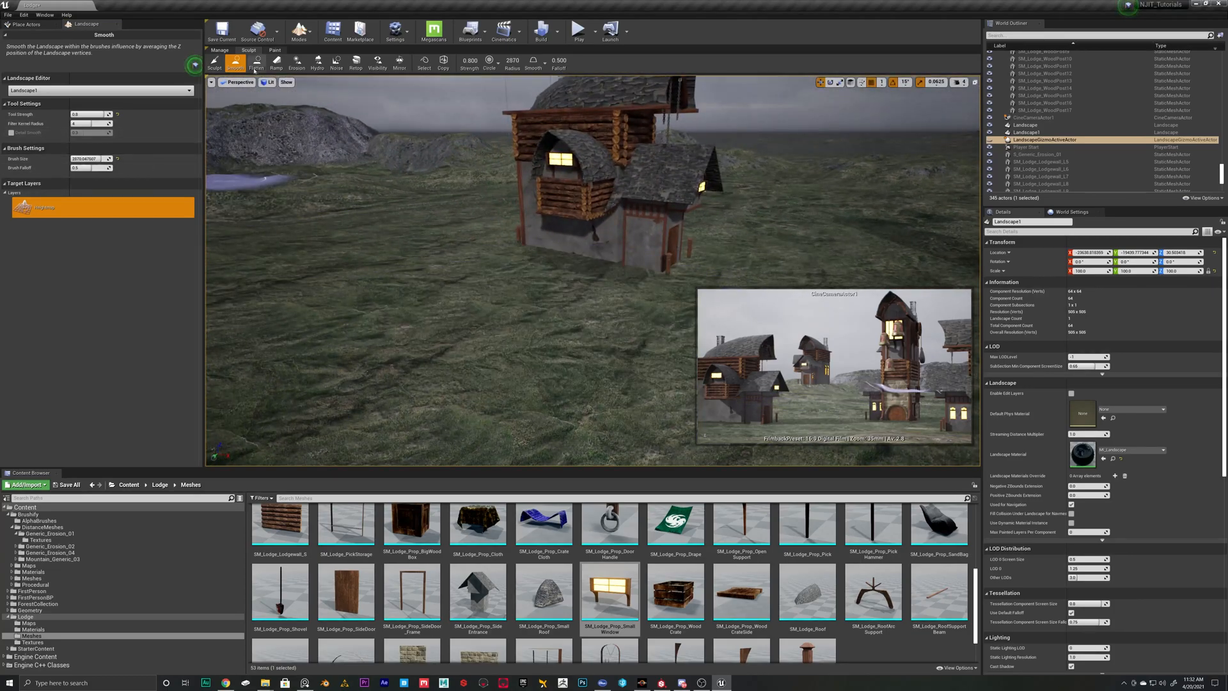
# - Raise a mound of terrain beneath the background house with the Sculpt tool and a circular brush
pyautogui.click(214, 62)
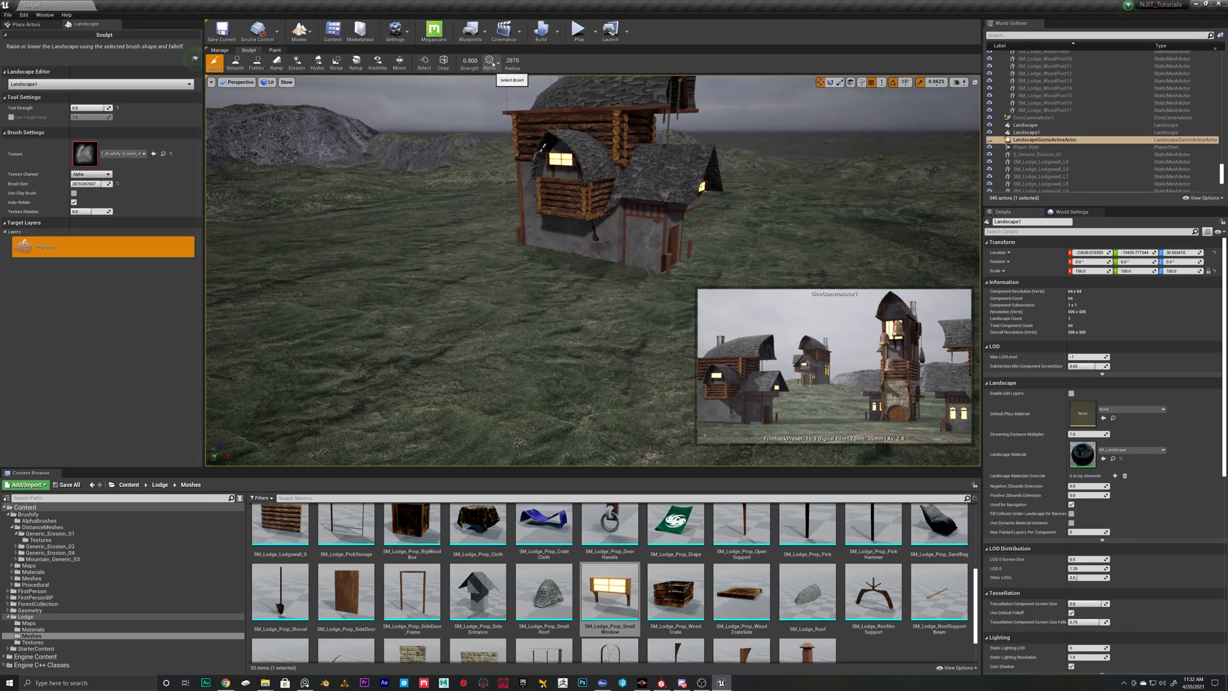
pyautogui.click(492, 90)
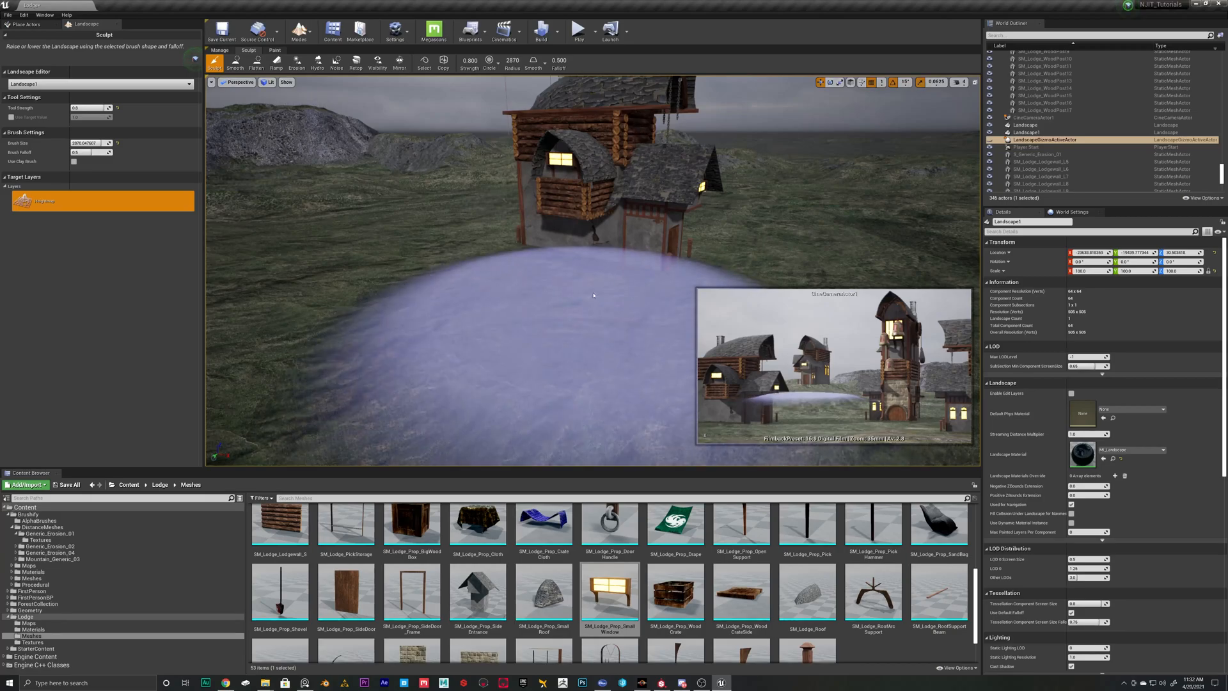
pyautogui.moveTo(603, 282); pyautogui.dragTo(933, 231, button='right')
pyautogui.moveTo(441, 358)
pyautogui.mouseDown(button='right')
pyautogui.moveTo(339, 358)
pyautogui.moveTo(493, 352)
pyautogui.moveTo(447, 407)
pyautogui.moveTo(544, 221)
pyautogui.mouseUp(button='right')
# - Switch the Sculpt tool to an alpha brush using the Brushify erosion texture with its Red channel
pyautogui.click(497, 62)
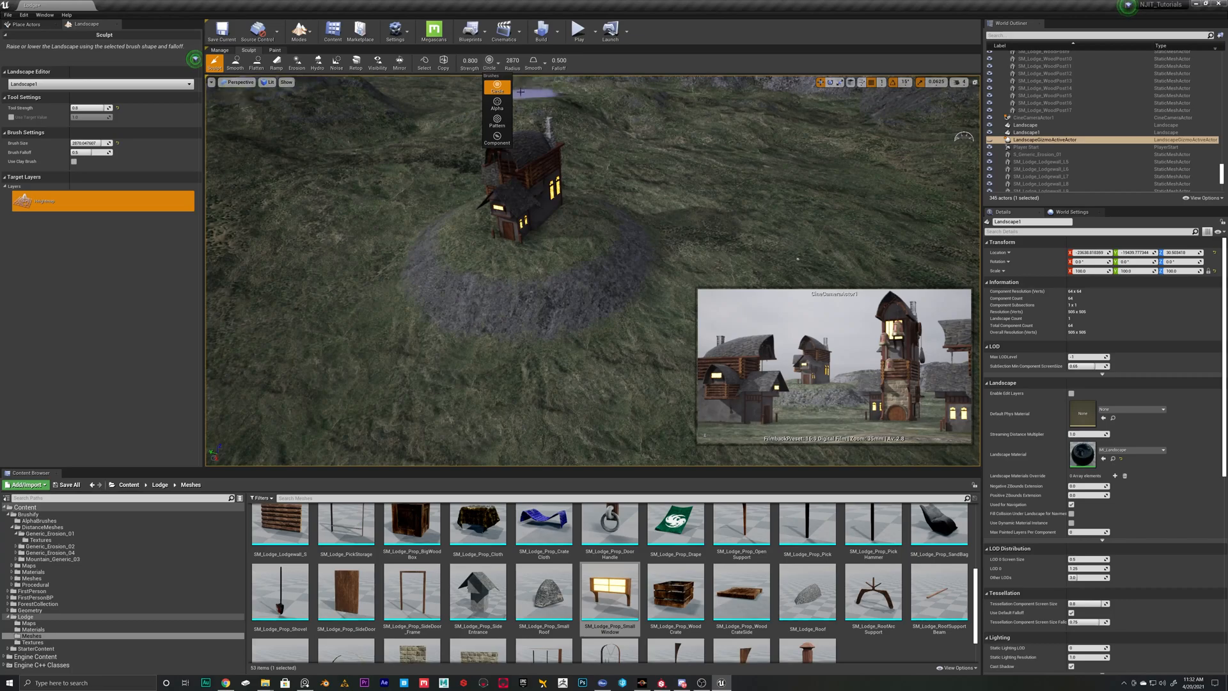
pyautogui.click(505, 96)
pyautogui.click(119, 154)
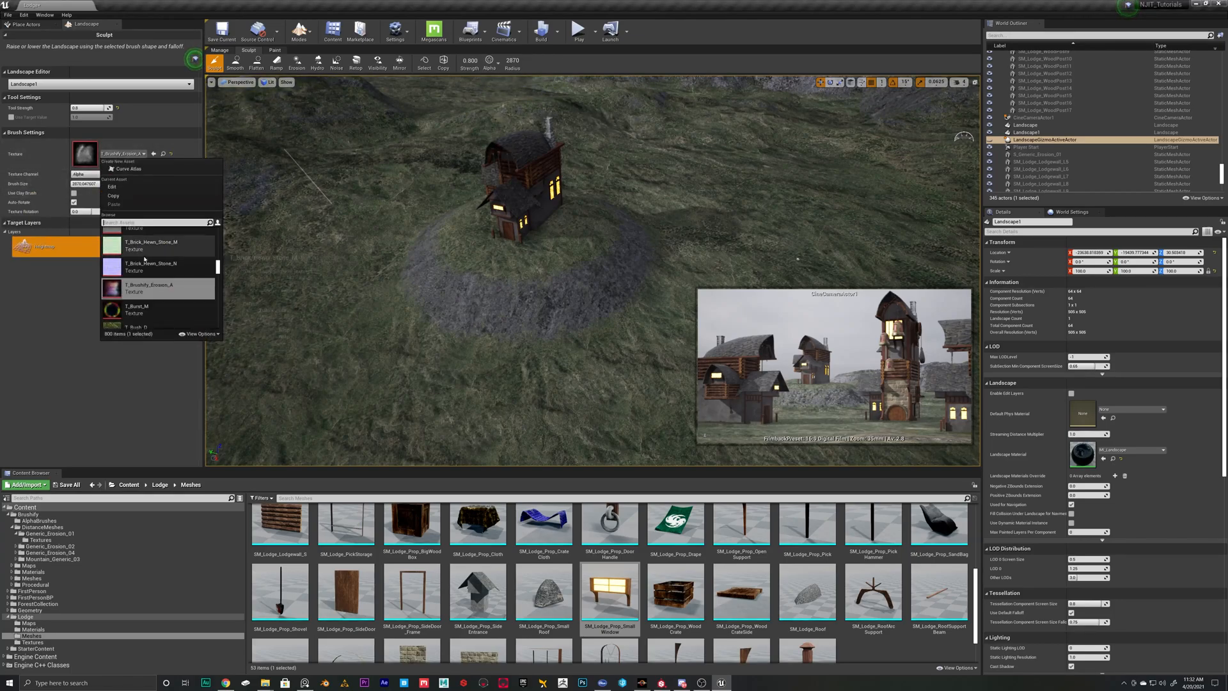
pyautogui.click(153, 286)
pyautogui.click(90, 174)
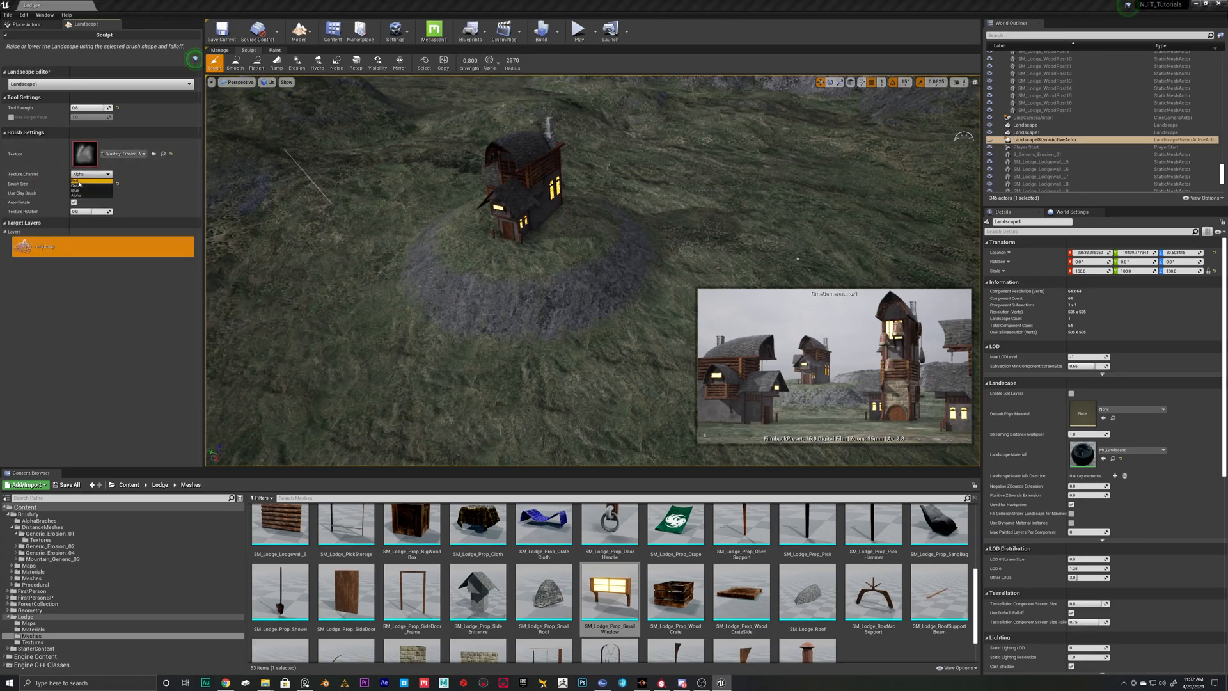
pyautogui.click(89, 181)
pyautogui.moveTo(536, 256); pyautogui.dragTo(536, 253, button='right')
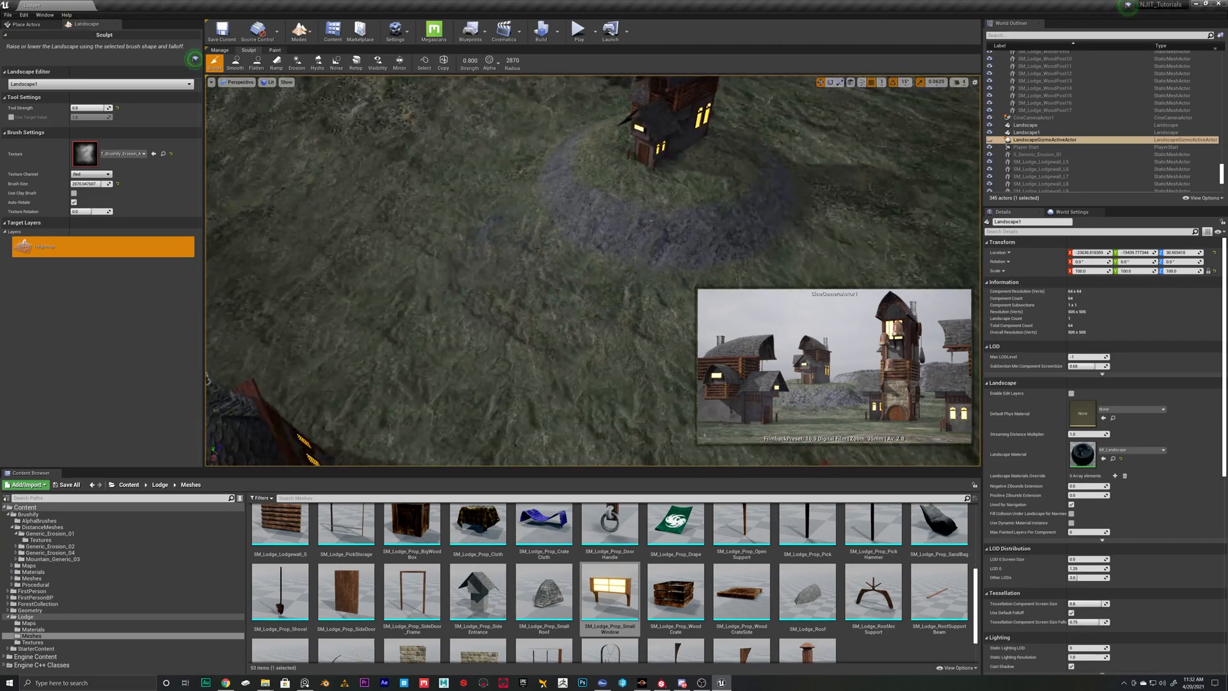
# - Try sculpting the ground between the houses with the erosion alpha brush, and undo the strokes
pyautogui.moveTo(632, 298)
pyautogui.mouseDown(button='right')
pyautogui.moveTo(628, 277)
pyautogui.moveTo(536, 303)
pyautogui.mouseUp(button='right')
pyautogui.click(614, 280)
pyautogui.hotkey('ctrl', 'z')
pyautogui.click(587, 249)
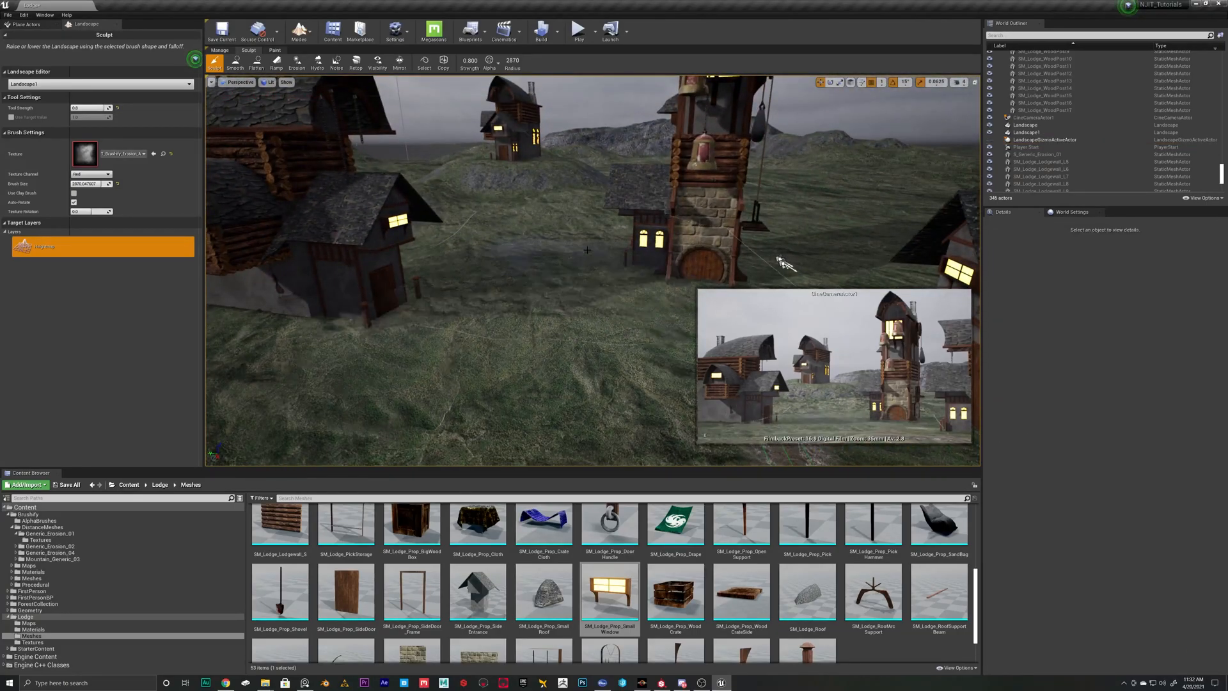
pyautogui.hotkey('ctrl', 'z')
pyautogui.moveTo(587, 248); pyautogui.dragTo(591, 257, button='right')
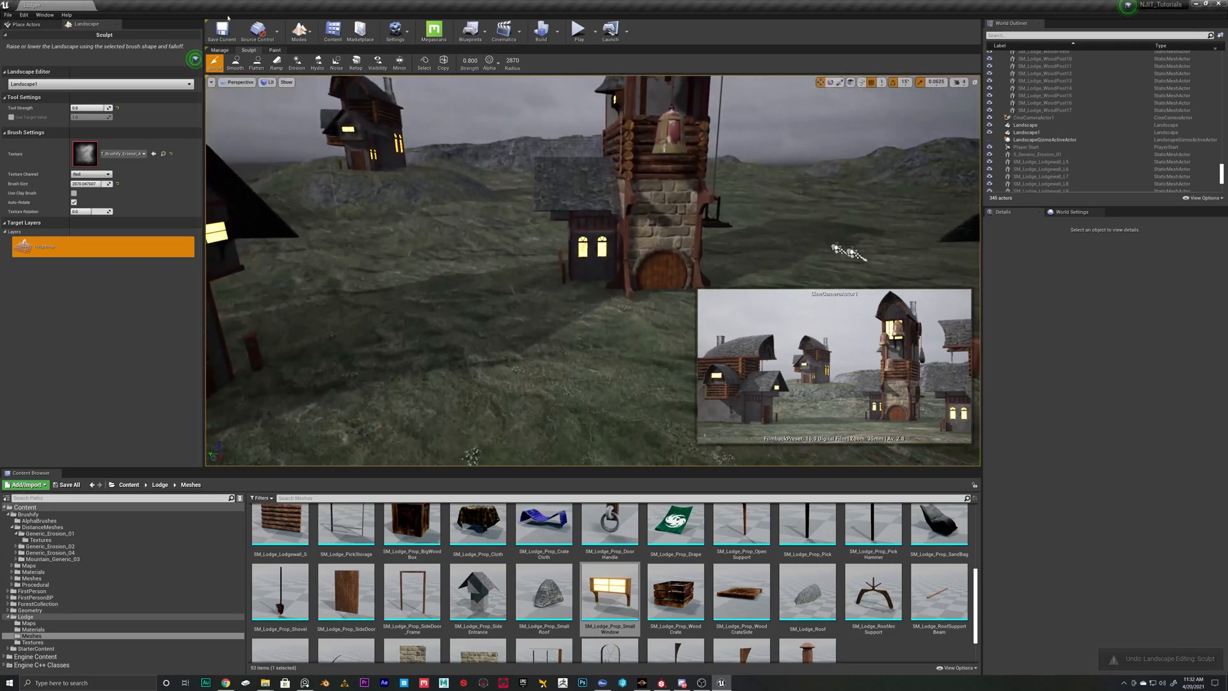
# - Return the Sculpt tool to the circular brush and shrink its radius to 171 for detail work at the tower base
pyautogui.click(275, 50)
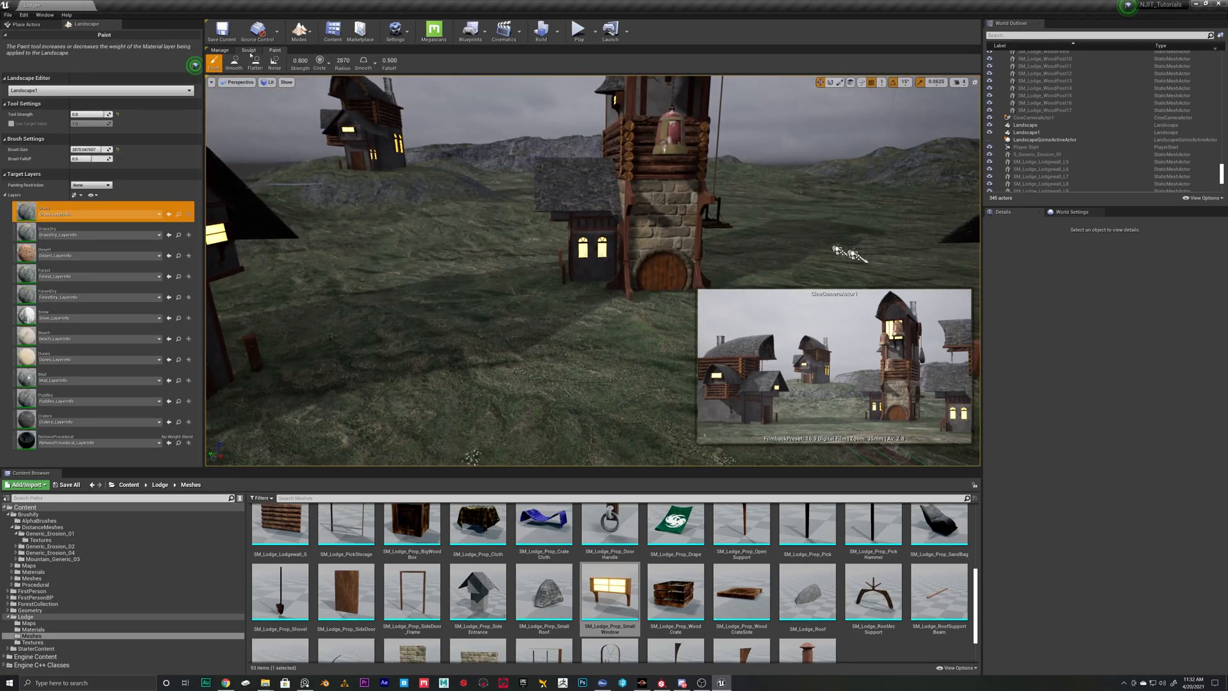
pyautogui.click(249, 51)
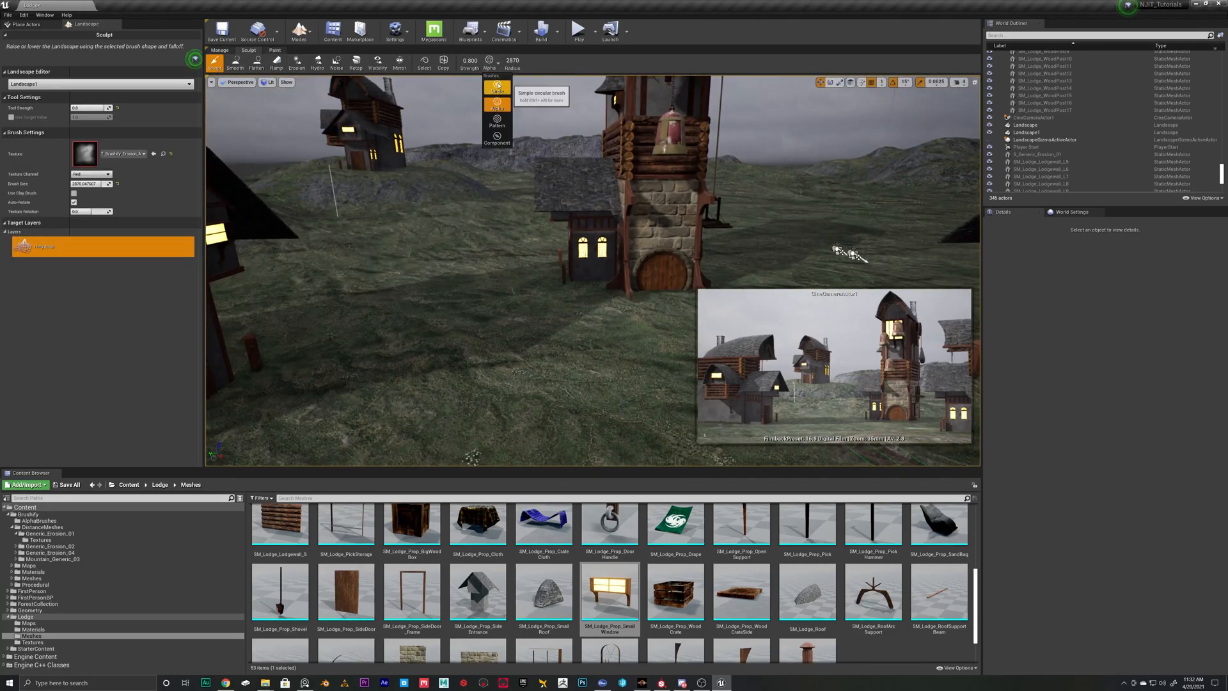
pyautogui.click(498, 85)
pyautogui.scroll(6, 578, 273)
pyautogui.press('[')
pyautogui.press('[')
pyautogui.press('[')
pyautogui.press('[')
pyautogui.press('[')
pyautogui.press('[')
pyautogui.press('[')
pyautogui.press('[')
pyautogui.press('[')
pyautogui.press('[')
pyautogui.press('[')
pyautogui.press('[')
pyautogui.press('[')
pyautogui.press('[')
pyautogui.press('[')
pyautogui.press('[')
pyautogui.press('[')
pyautogui.press('[')
pyautogui.press('[')
pyautogui.press('[')
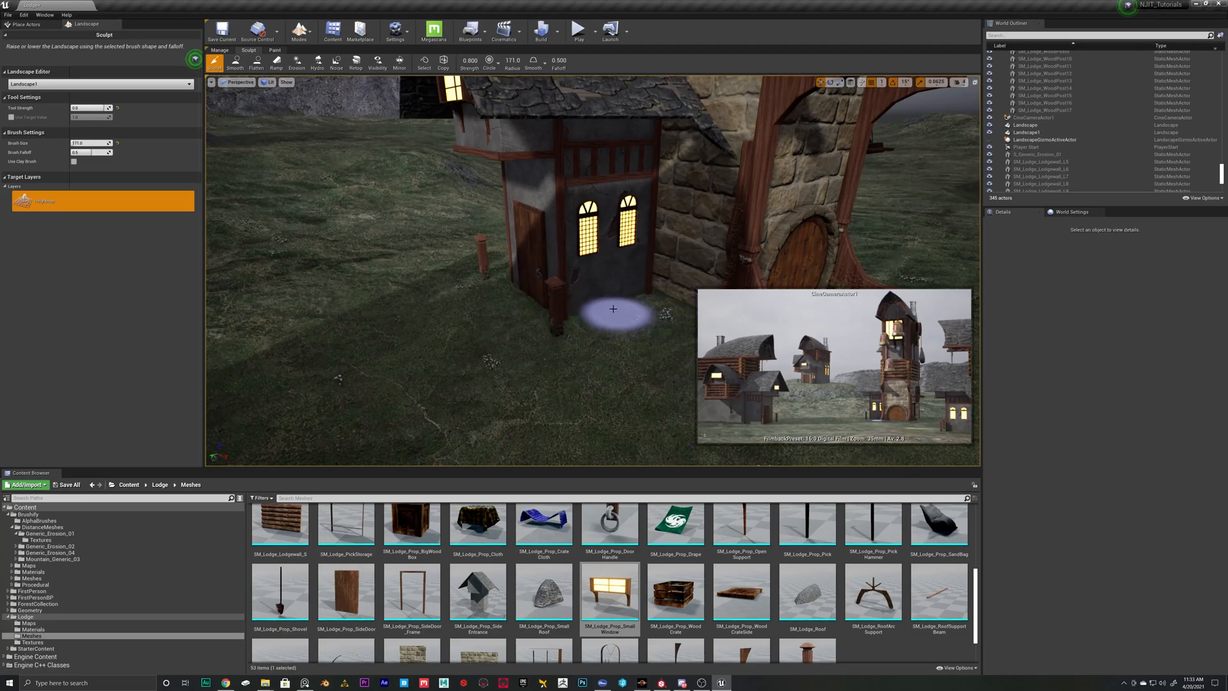
# - Raise small patches of ground around the base of the bell tower and its side building, using a brush radius of 162
pyautogui.moveTo(640, 277); pyautogui.dragTo(640, 277, button='right')
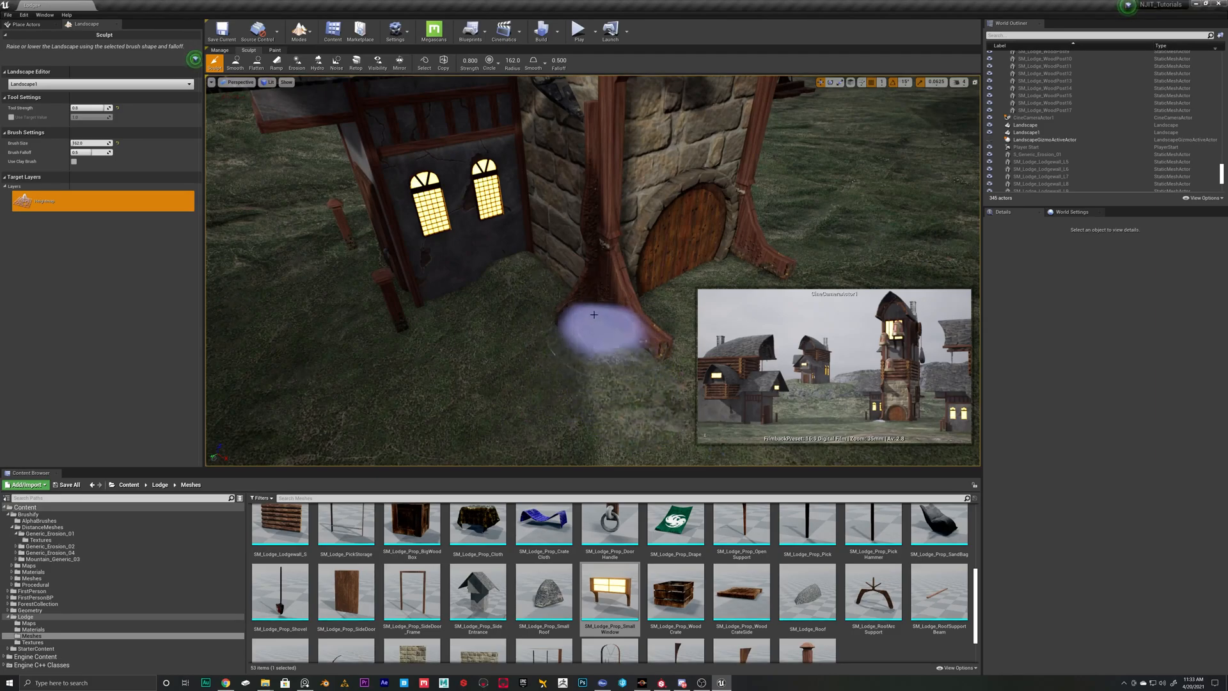
pyautogui.moveTo(610, 350); pyautogui.dragTo(611, 350, button='right')
pyautogui.moveTo(470, 377); pyautogui.dragTo(482, 351, button='right')
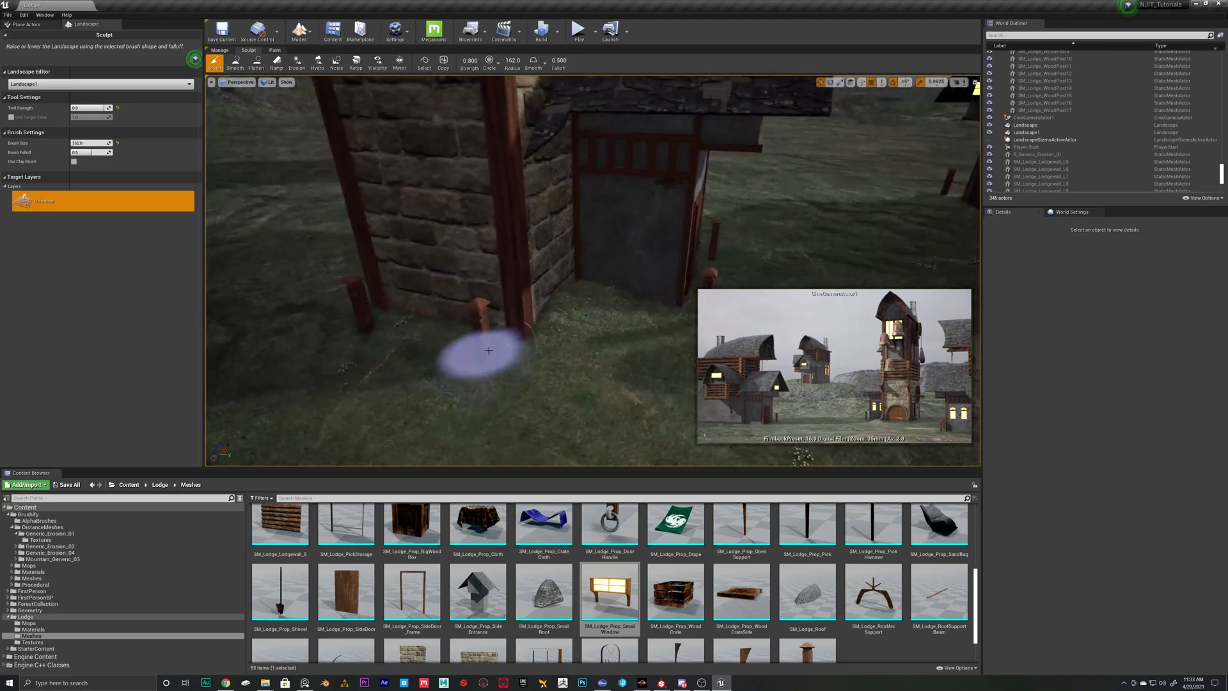
pyautogui.moveTo(415, 320); pyautogui.dragTo(481, 319, button='right')
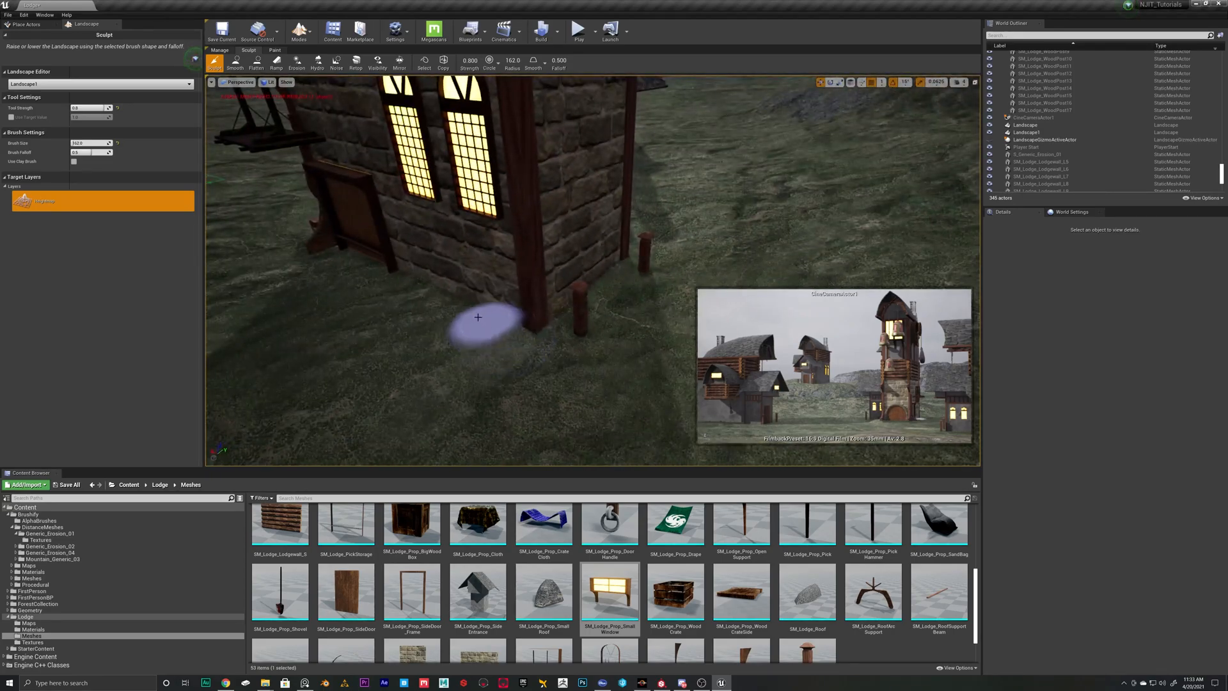
pyautogui.moveTo(318, 293)
pyautogui.mouseDown(button='right')
pyautogui.moveTo(348, 320)
pyautogui.moveTo(426, 335)
pyautogui.mouseUp(button='right')
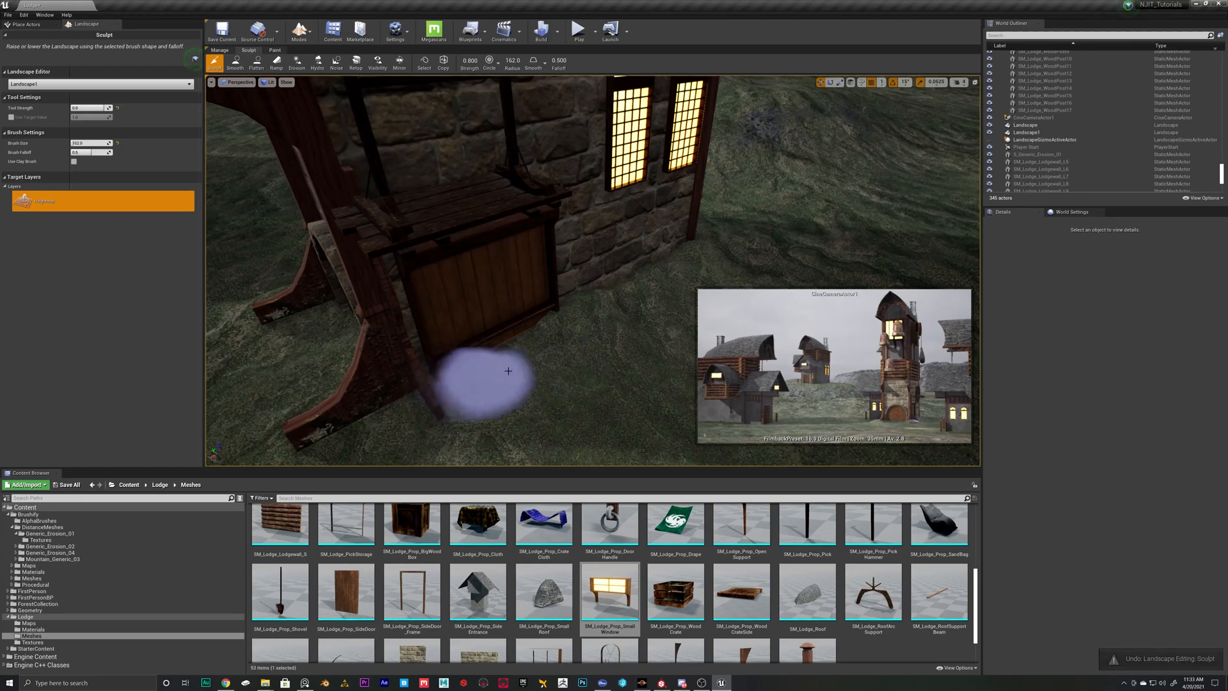
# - Sculpt the ground at the remaining house bases and on the rocky hill below the upper house, enlarging the brush radius to 376
pyautogui.moveTo(757, 292)
pyautogui.mouseDown(button='right')
pyautogui.moveTo(575, 294)
pyautogui.moveTo(573, 358)
pyautogui.mouseUp(button='right')
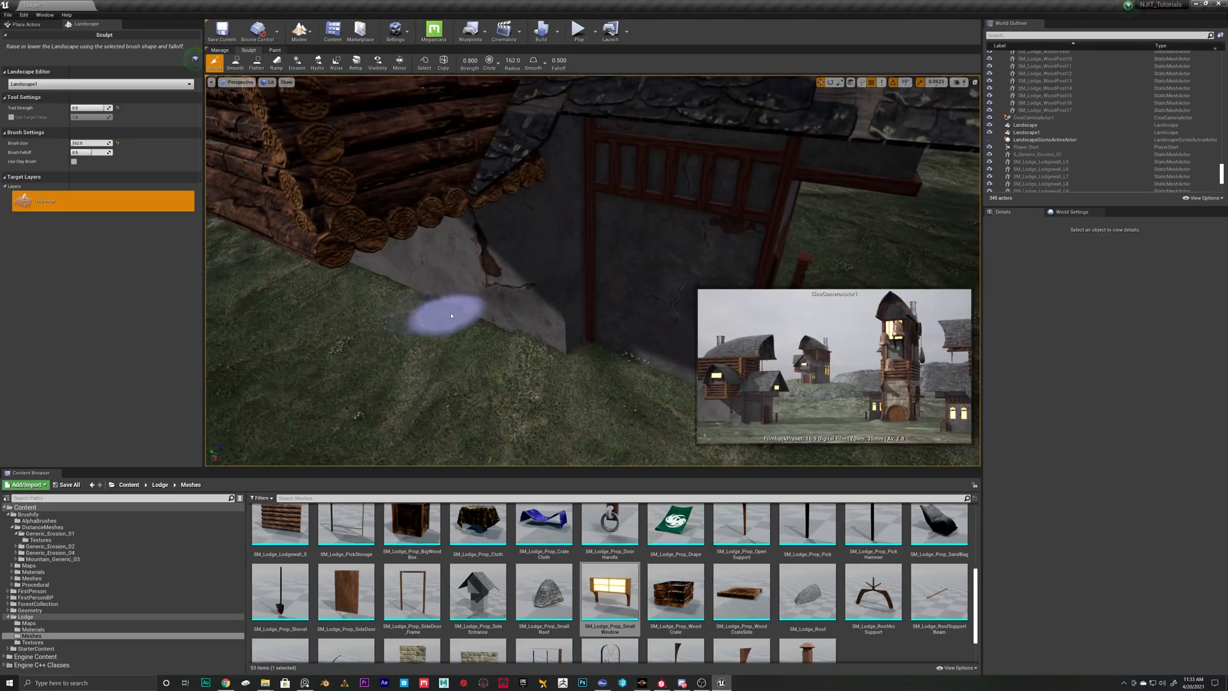
pyautogui.moveTo(366, 282); pyautogui.dragTo(523, 306, button='right')
pyautogui.moveTo(623, 350)
pyautogui.mouseDown(button='right')
pyautogui.moveTo(570, 318)
pyautogui.moveTo(614, 320)
pyautogui.moveTo(534, 287)
pyautogui.mouseUp(button='right')
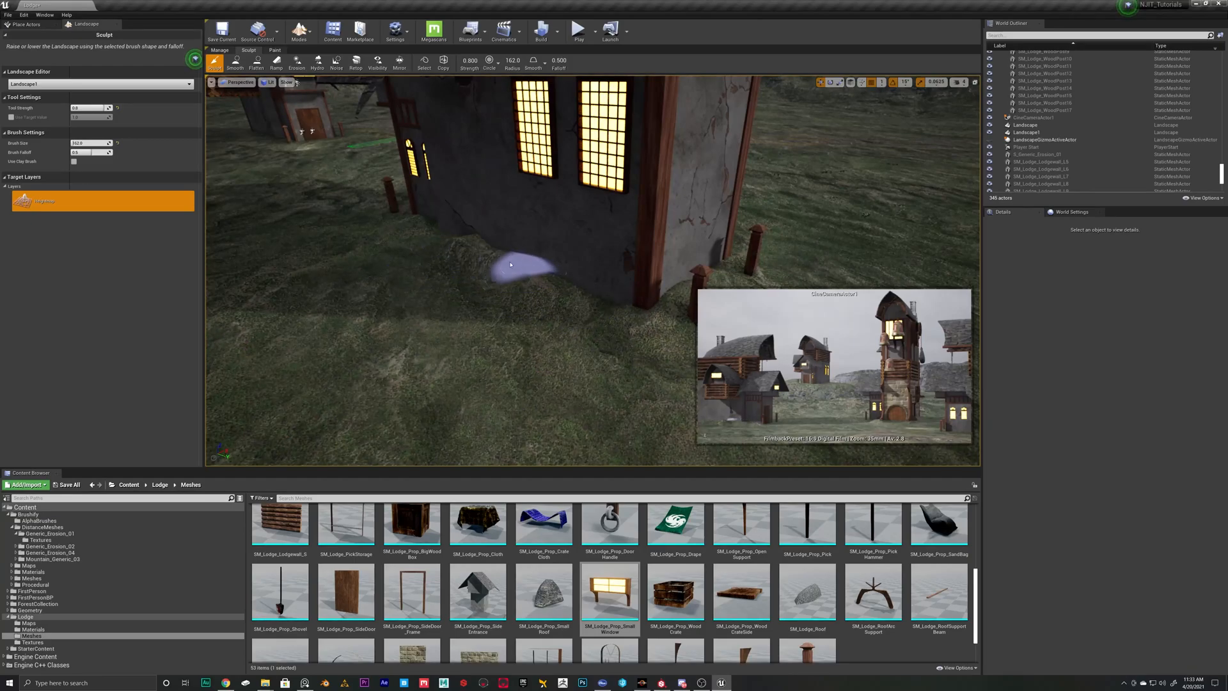
pyautogui.moveTo(438, 240); pyautogui.dragTo(566, 264, button='right')
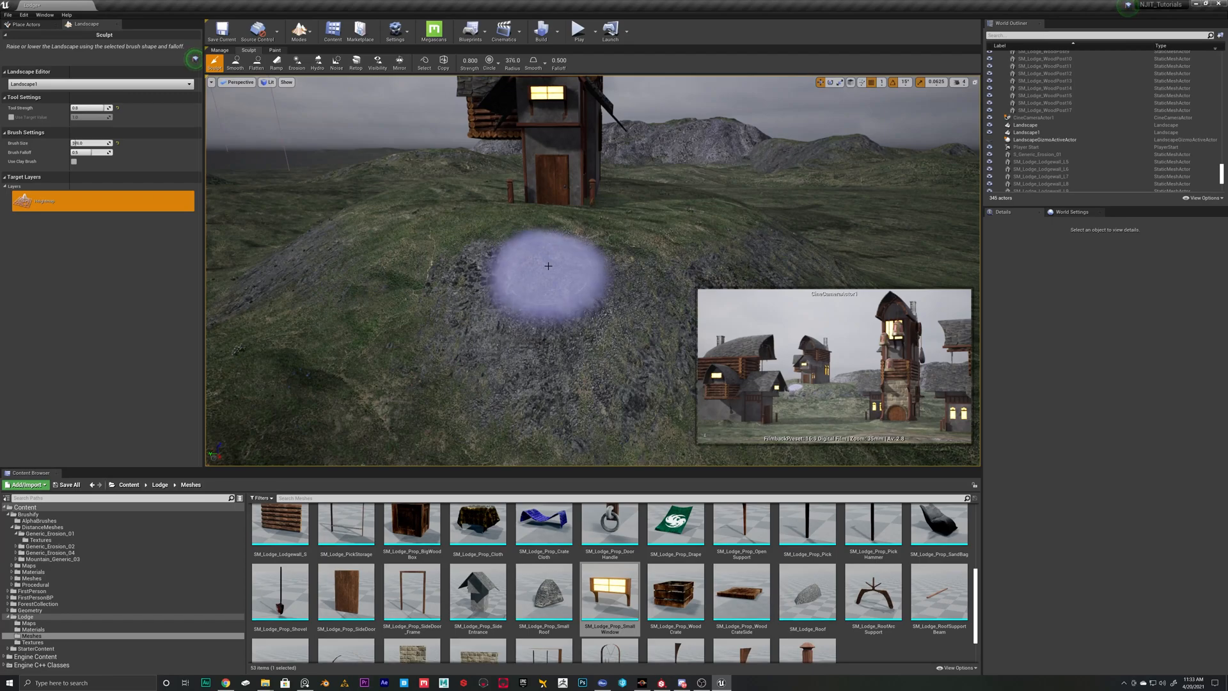
pyautogui.moveTo(641, 337)
pyautogui.mouseDown(button='right')
pyautogui.moveTo(735, 358)
pyautogui.moveTo(883, 355)
pyautogui.moveTo(896, 323)
pyautogui.moveTo(917, 335)
pyautogui.mouseUp(button='right')
pyautogui.press('w')
pyautogui.moveTo(538, 360); pyautogui.dragTo(485, 308)
# - Try sculpting a path across the ground between the houses with a brush radius of 454, and undo the strokes
pyautogui.moveTo(453, 294)
pyautogui.mouseDown(button='right')
pyautogui.moveTo(451, 271)
pyautogui.moveTo(364, 342)
pyautogui.moveTo(314, 335)
pyautogui.moveTo(512, 214)
pyautogui.mouseUp(button='right')
pyautogui.press('d')
pyautogui.moveTo(508, 158); pyautogui.dragTo(568, 251)
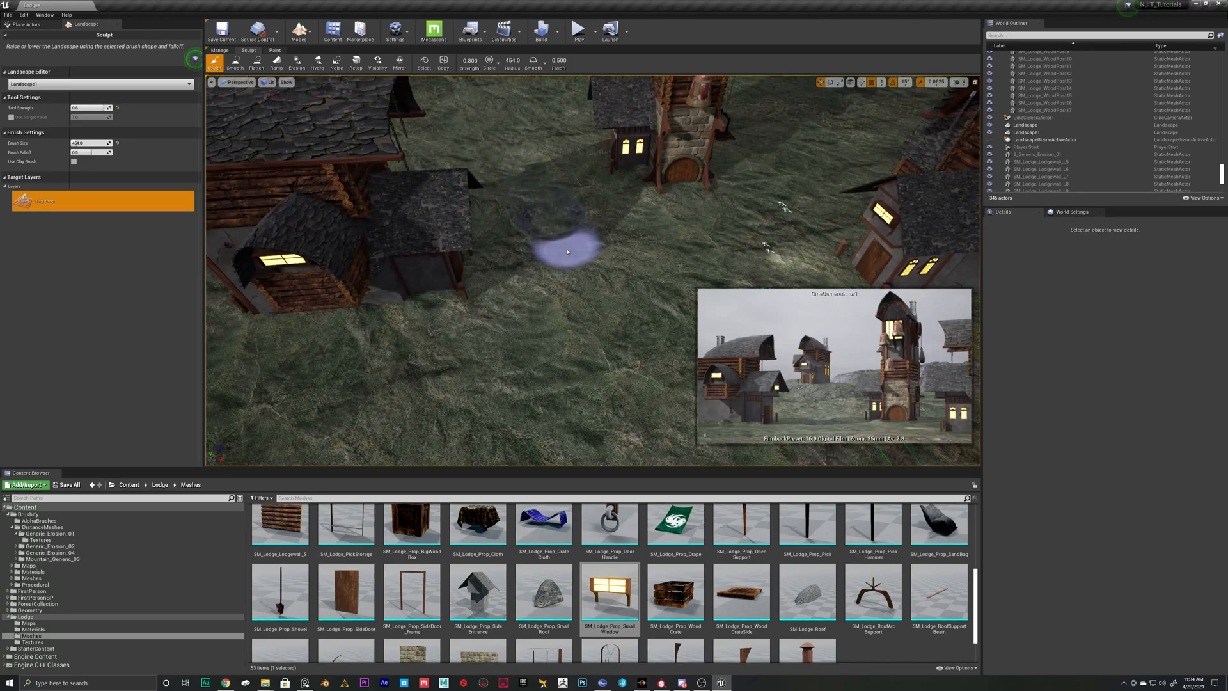
pyautogui.hotkey('ctrl', 'z')
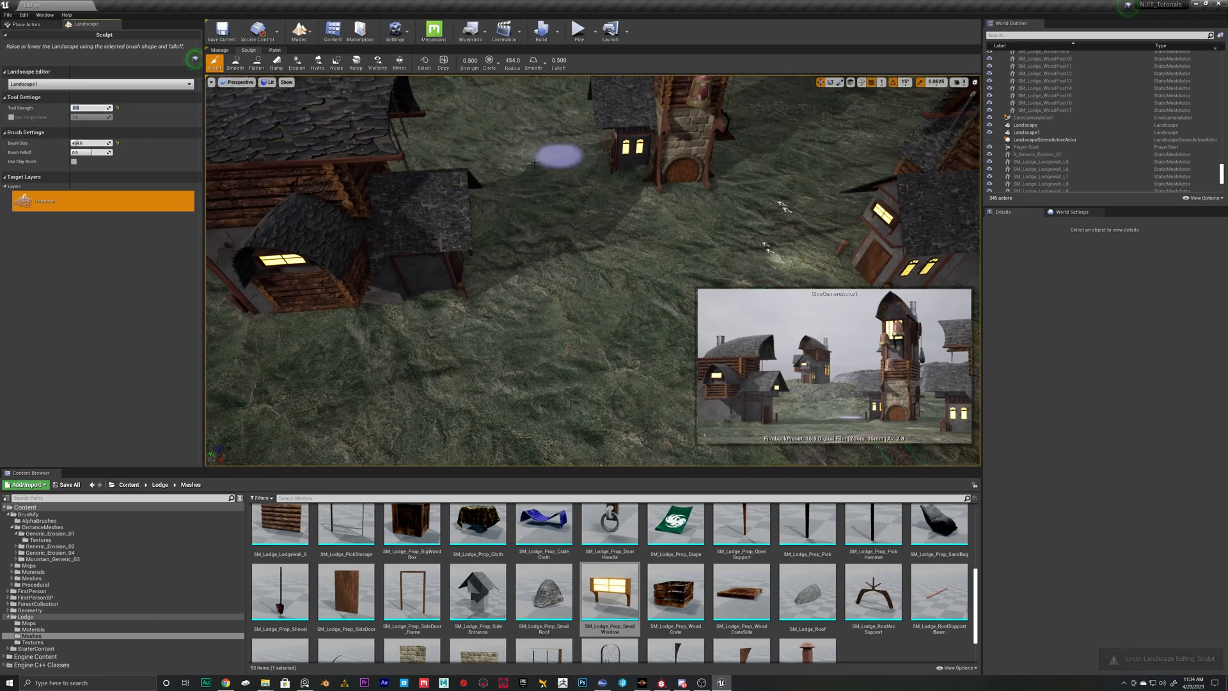
pyautogui.moveTo(530, 195); pyautogui.dragTo(637, 352)
pyautogui.hotkey('ctrl', 'z')
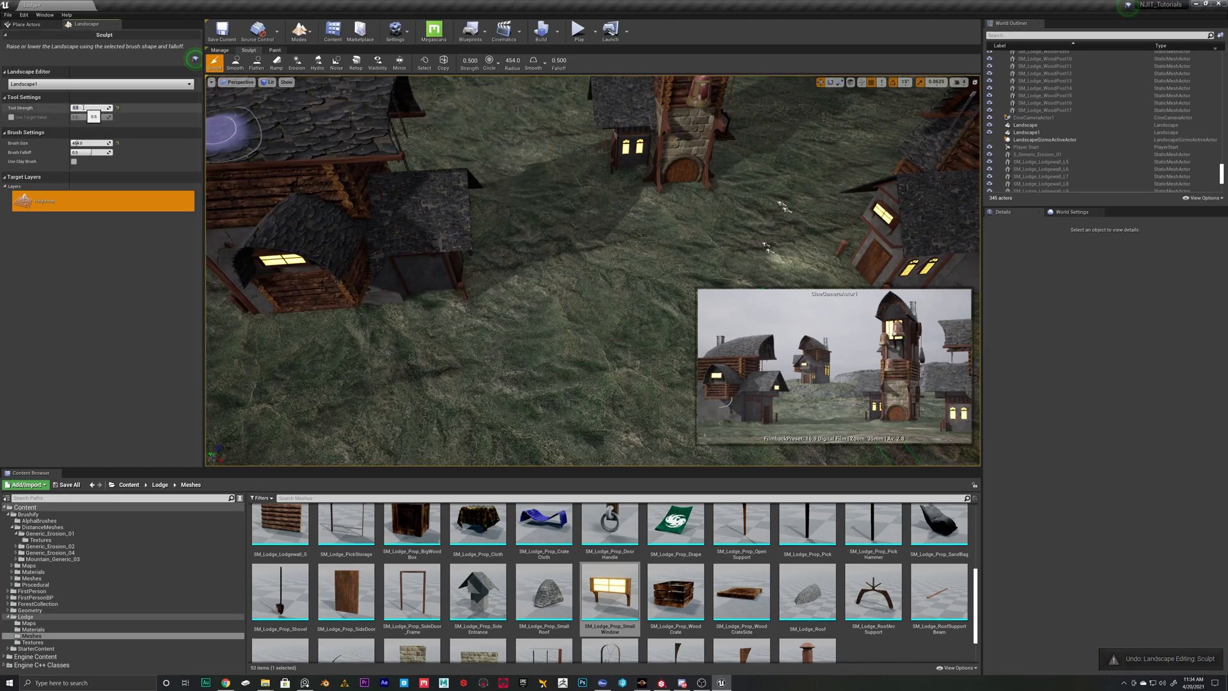
# - Set the Sculpt tool strength to 0.1 and sculpt a gentle path along the ground between the houses
pyautogui.press('Return')
pyautogui.moveTo(532, 187); pyautogui.dragTo(665, 431)
pyautogui.moveTo(630, 222)
pyautogui.mouseDown(button='right')
pyautogui.moveTo(678, 256)
pyautogui.moveTo(678, 233)
pyautogui.mouseUp(button='right')
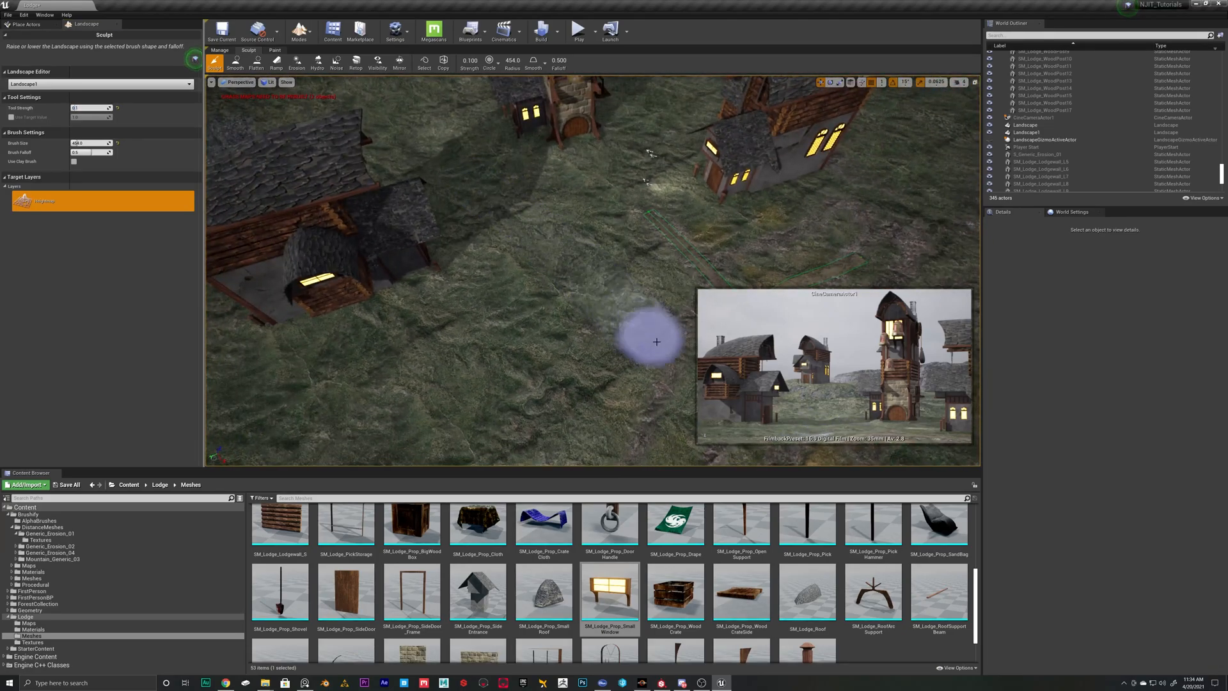
# - Paint the Mud layer along the path running between the houses and the tower towards the hill house
pyautogui.moveTo(605, 310)
pyautogui.mouseDown(button='right')
pyautogui.moveTo(633, 330)
pyautogui.moveTo(572, 288)
pyautogui.mouseUp(button='right')
pyautogui.click(275, 50)
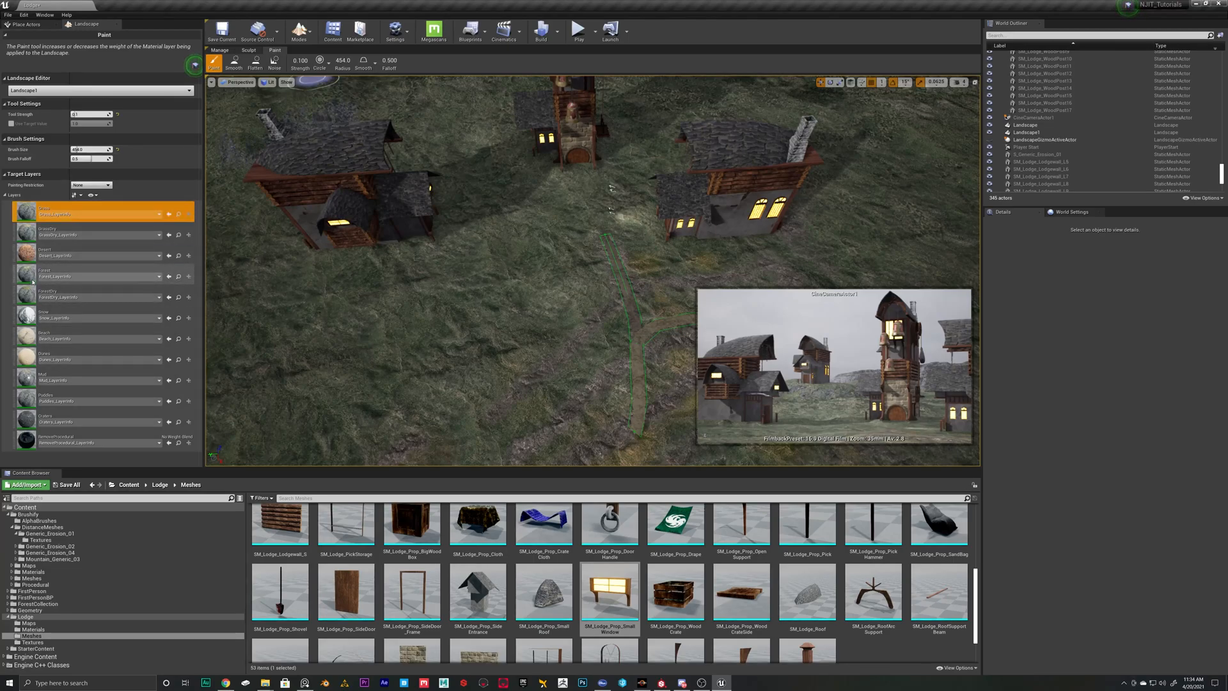
pyautogui.click(35, 377)
pyautogui.moveTo(507, 206)
pyautogui.mouseDown(button='right')
pyautogui.moveTo(477, 195)
pyautogui.moveTo(489, 208)
pyautogui.mouseUp(button='right')
pyautogui.press('w')
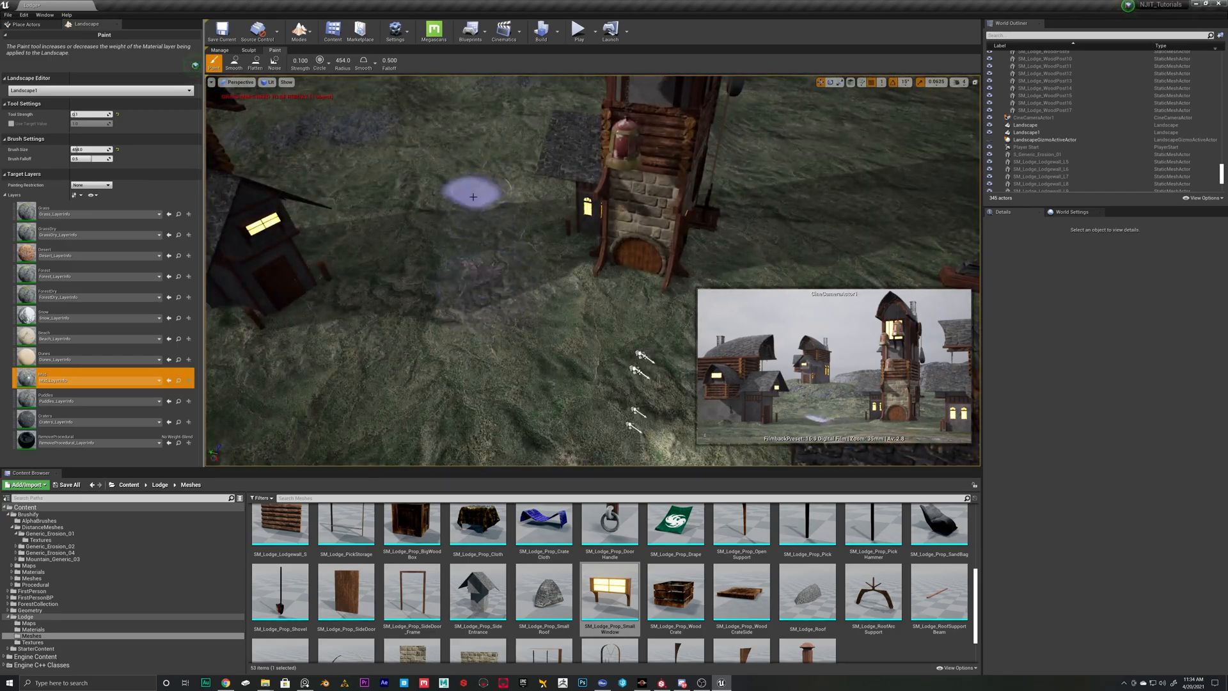
pyautogui.press('w')
pyautogui.moveTo(451, 384)
pyautogui.mouseDown(button='right')
pyautogui.moveTo(442, 425)
pyautogui.moveTo(409, 409)
pyautogui.moveTo(411, 382)
pyautogui.moveTo(454, 359)
pyautogui.mouseUp(button='right')
pyautogui.press('s')
pyautogui.press('w')
pyautogui.press('e')
pyautogui.moveTo(557, 299)
pyautogui.mouseDown()
pyautogui.moveTo(562, 189)
pyautogui.moveTo(544, 275)
pyautogui.mouseUp()
pyautogui.moveTo(544, 275); pyautogui.dragTo(543, 279, button='right')
pyautogui.press('s')
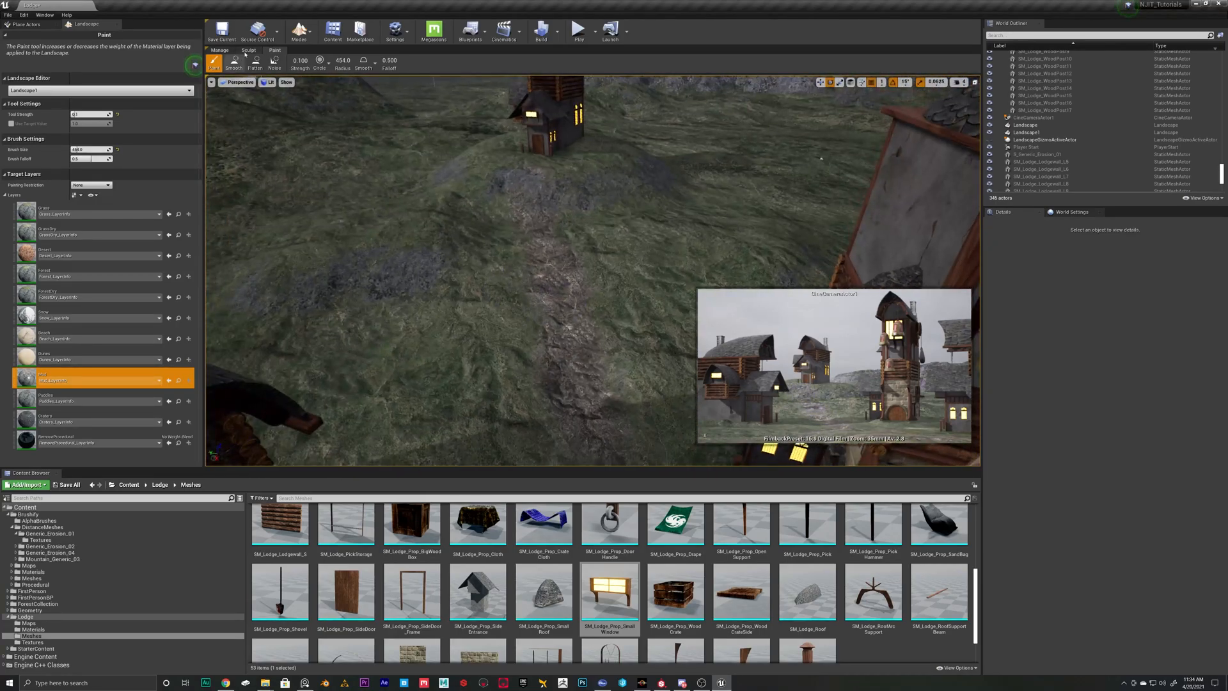
# - Switch to editing landscape splines and move the road spline's end control point onto the painted mud path
pyautogui.click(215, 50)
pyautogui.click(346, 62)
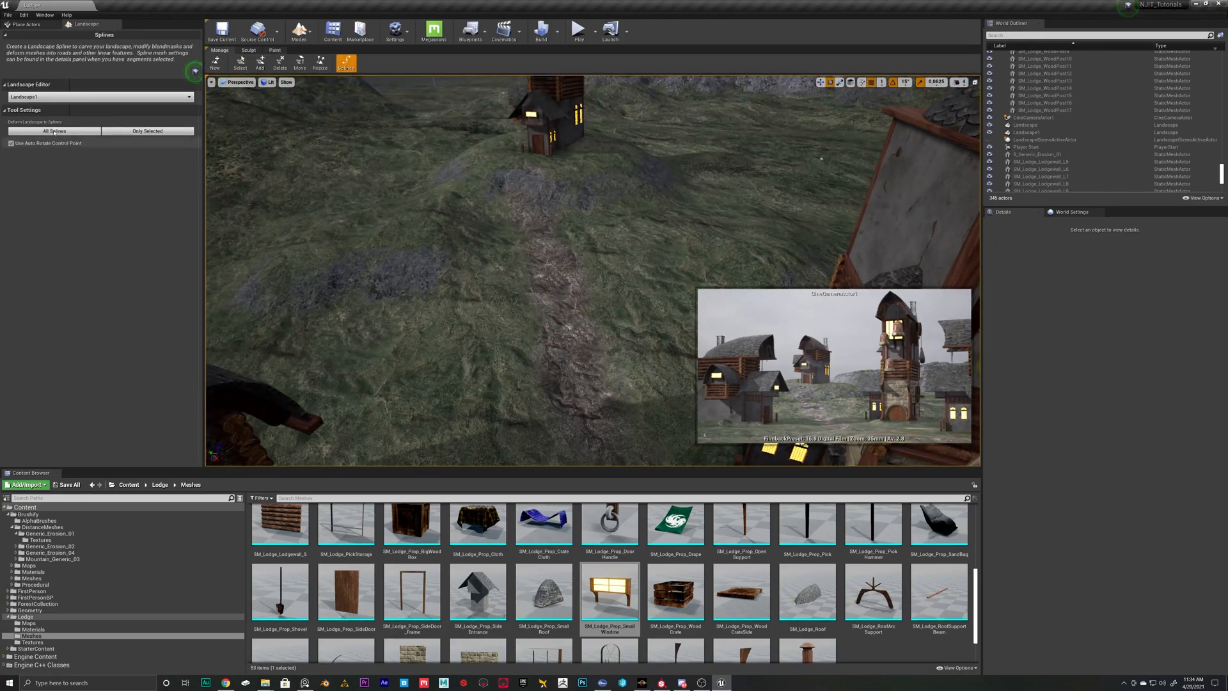
pyautogui.moveTo(384, 211); pyautogui.dragTo(486, 263, button='right')
pyautogui.click(536, 250)
pyautogui.moveTo(560, 241); pyautogui.dragTo(530, 243, button='right')
pyautogui.press('w')
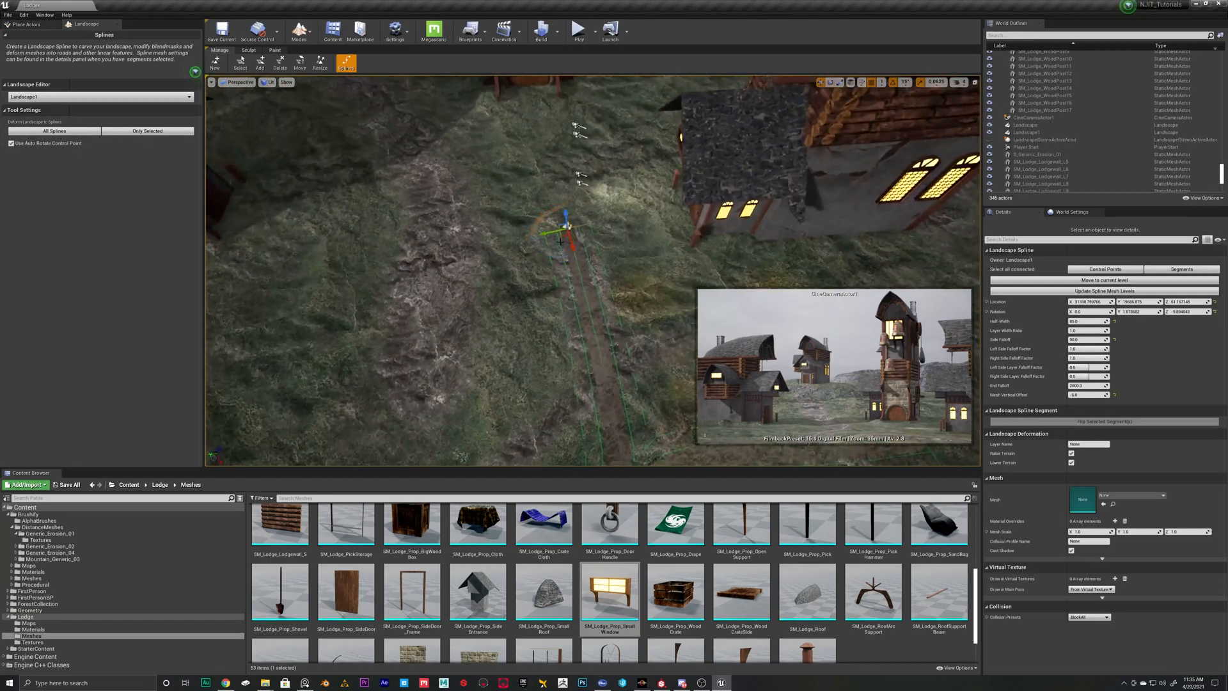
pyautogui.moveTo(422, 246); pyautogui.dragTo(420, 246)
pyautogui.moveTo(421, 246); pyautogui.dragTo(377, 220, button='right')
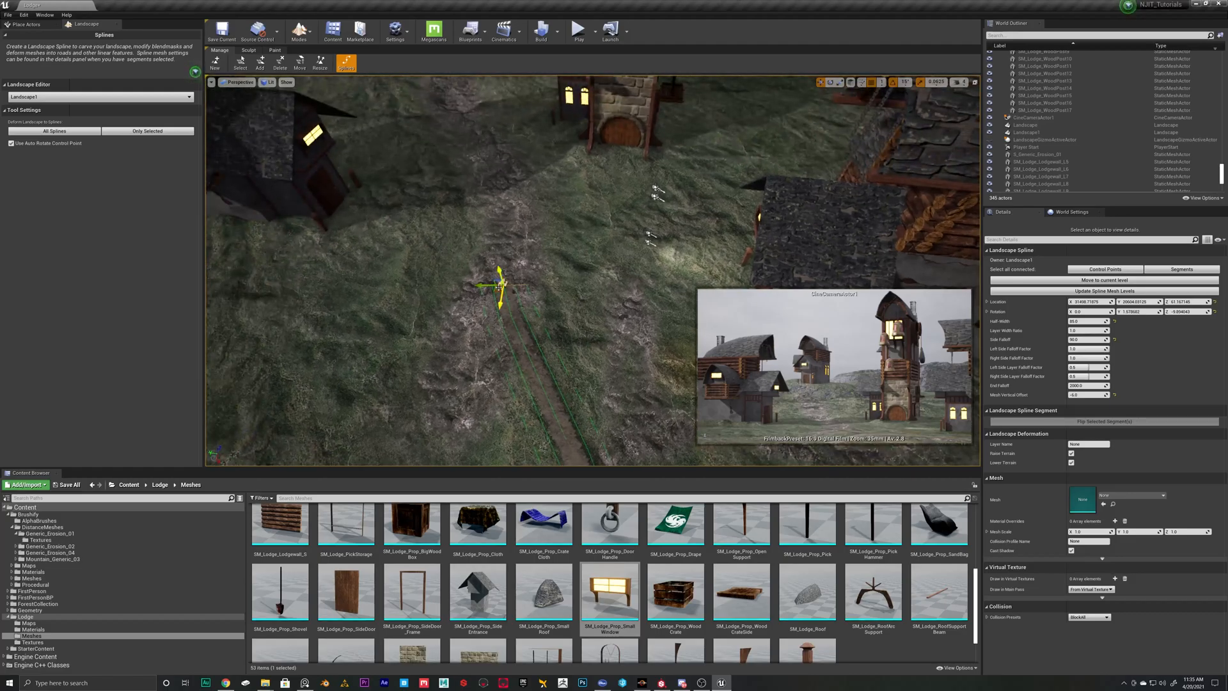
# - Extend the road spline with new control points along the mud path past the houses, and rotate the control point on the slope
pyautogui.moveTo(454, 167); pyautogui.dragTo(441, 128, button='right')
pyautogui.keyDown('ctrl'); pyautogui.click(509, 232); pyautogui.keyUp('ctrl')
pyautogui.moveTo(510, 231); pyautogui.dragTo(623, 246, button='right')
pyautogui.moveTo(708, 323); pyautogui.dragTo(643, 289, button='right')
pyautogui.moveTo(530, 288); pyautogui.dragTo(563, 289)
pyautogui.moveTo(563, 289); pyautogui.dragTo(631, 266, button='right')
pyautogui.moveTo(614, 285); pyautogui.dragTo(606, 221)
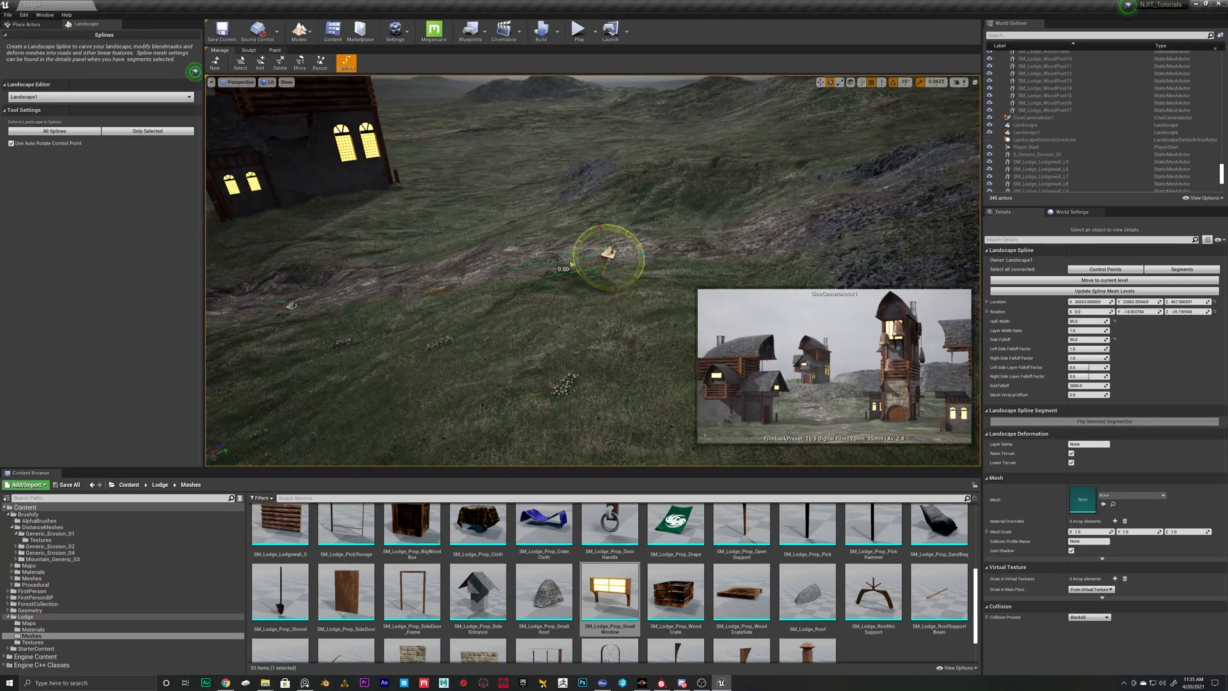
pyautogui.moveTo(689, 265); pyautogui.dragTo(739, 247, button='right')
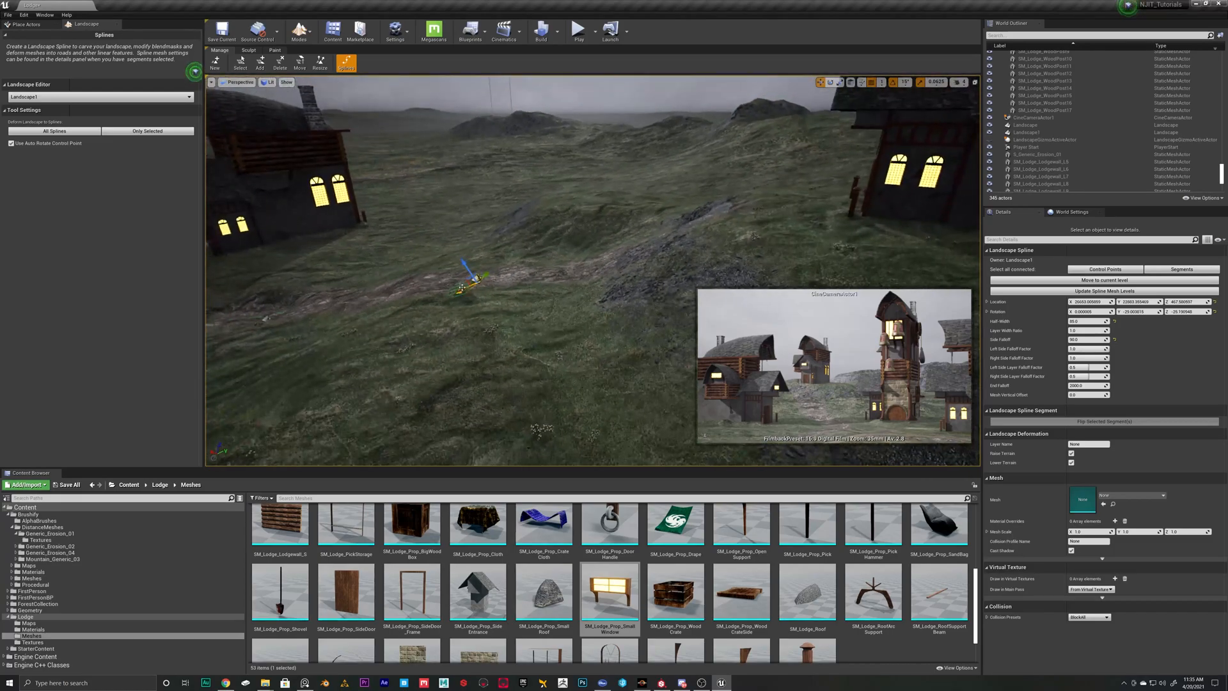
# - Continue the road spline up the rocky hill past the upper house's door and move its end point farther along the hilltop
pyautogui.moveTo(650, 236); pyautogui.dragTo(649, 234)
pyautogui.moveTo(644, 170); pyautogui.dragTo(640, 217)
pyautogui.moveTo(665, 235); pyautogui.dragTo(767, 268, button='right')
pyautogui.moveTo(640, 232); pyautogui.dragTo(574, 235)
pyautogui.press('e')
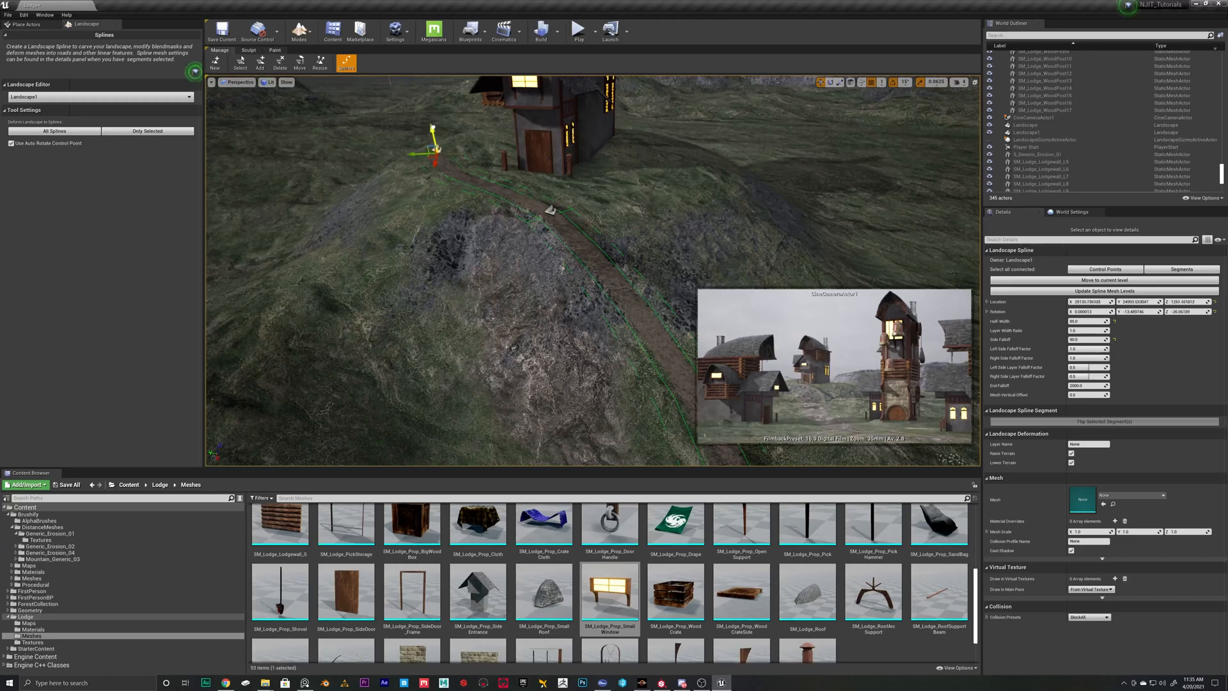
pyautogui.moveTo(433, 129); pyautogui.dragTo(448, 186, button='right')
pyautogui.moveTo(447, 194); pyautogui.dragTo(302, 207)
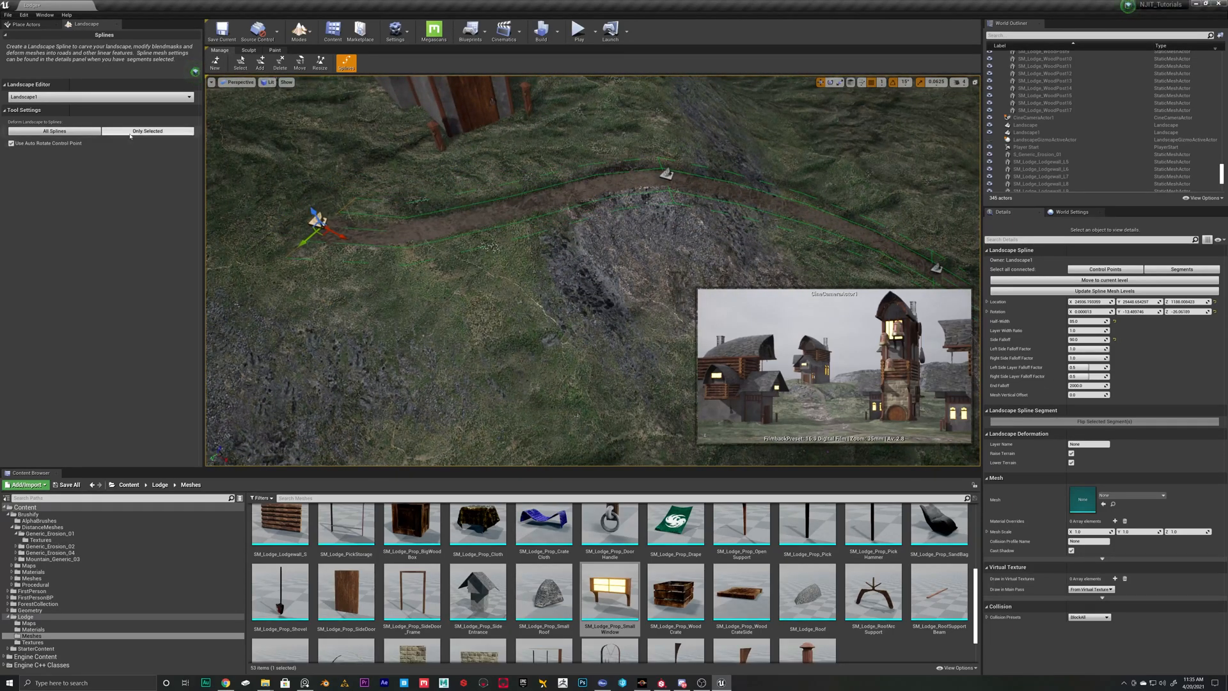
# - Deform the landscape to all splines and inspect the road between the houses and the tower
pyautogui.click(73, 135)
pyautogui.moveTo(410, 192); pyautogui.dragTo(601, 180, button='right')
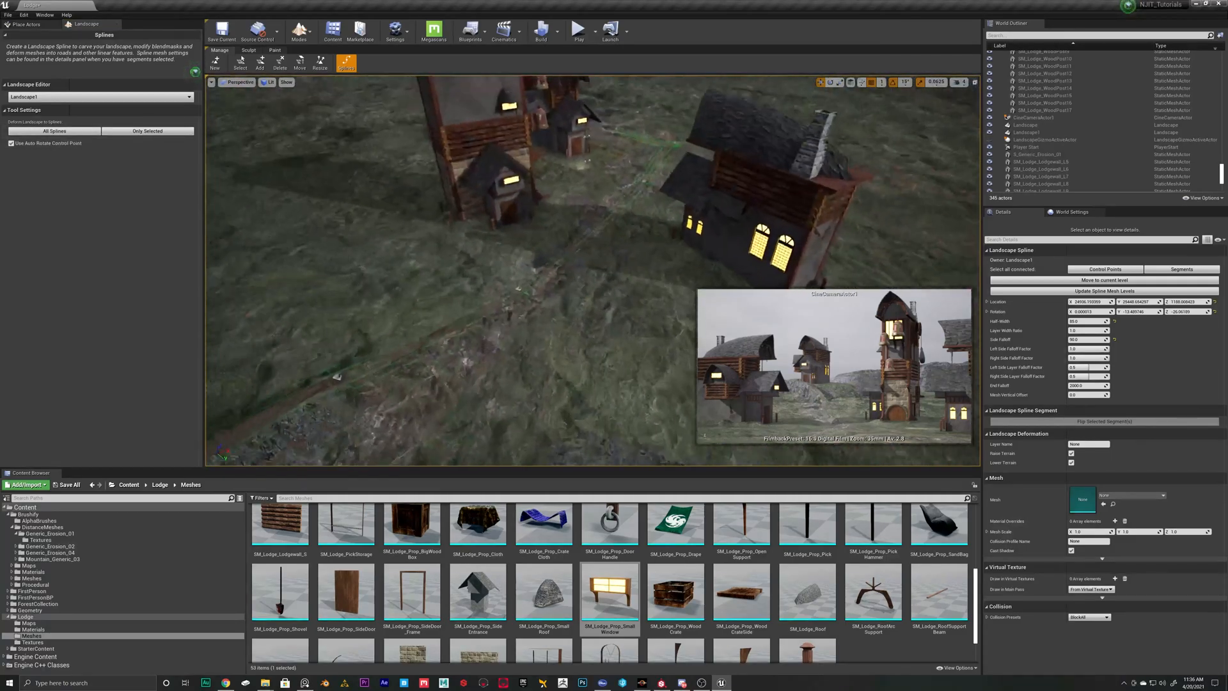
pyautogui.press('w')
pyautogui.moveTo(593, 271); pyautogui.dragTo(525, 208, button='right')
pyautogui.click(575, 275)
pyautogui.press('w')
pyautogui.moveTo(576, 275); pyautogui.dragTo(563, 285, button='right')
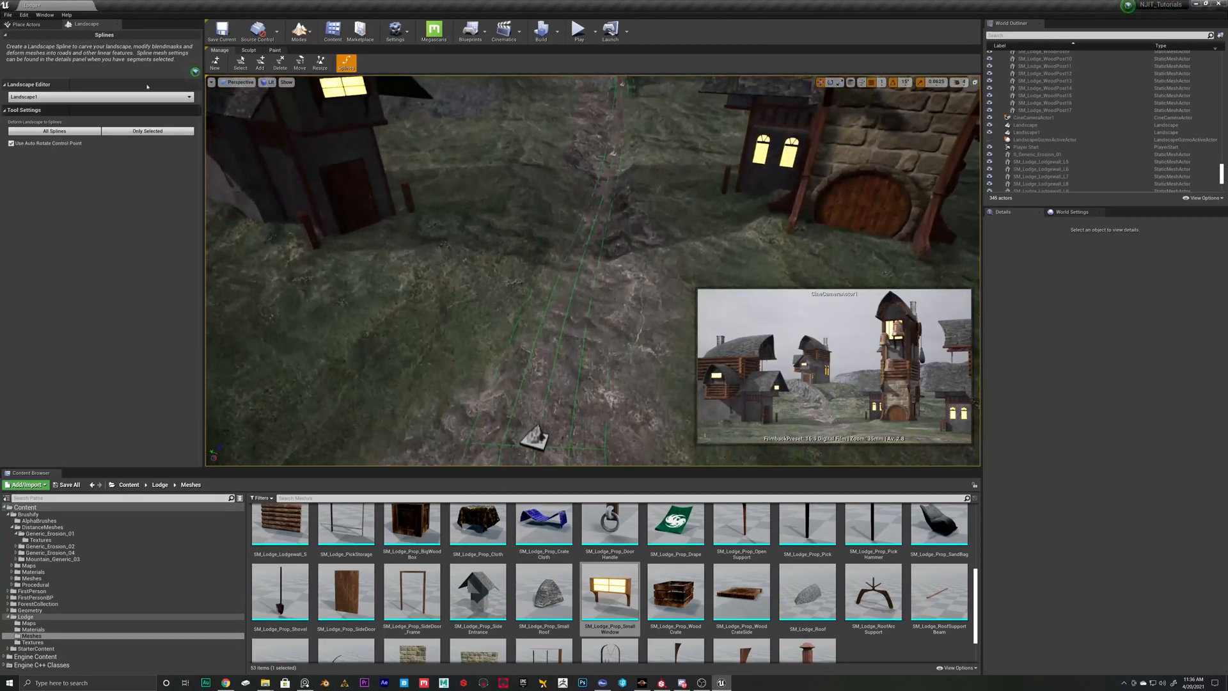
# - Try the Smooth tool at strength 0.1 along the hillside and the mud path, and undo the smoothing
pyautogui.click(259, 51)
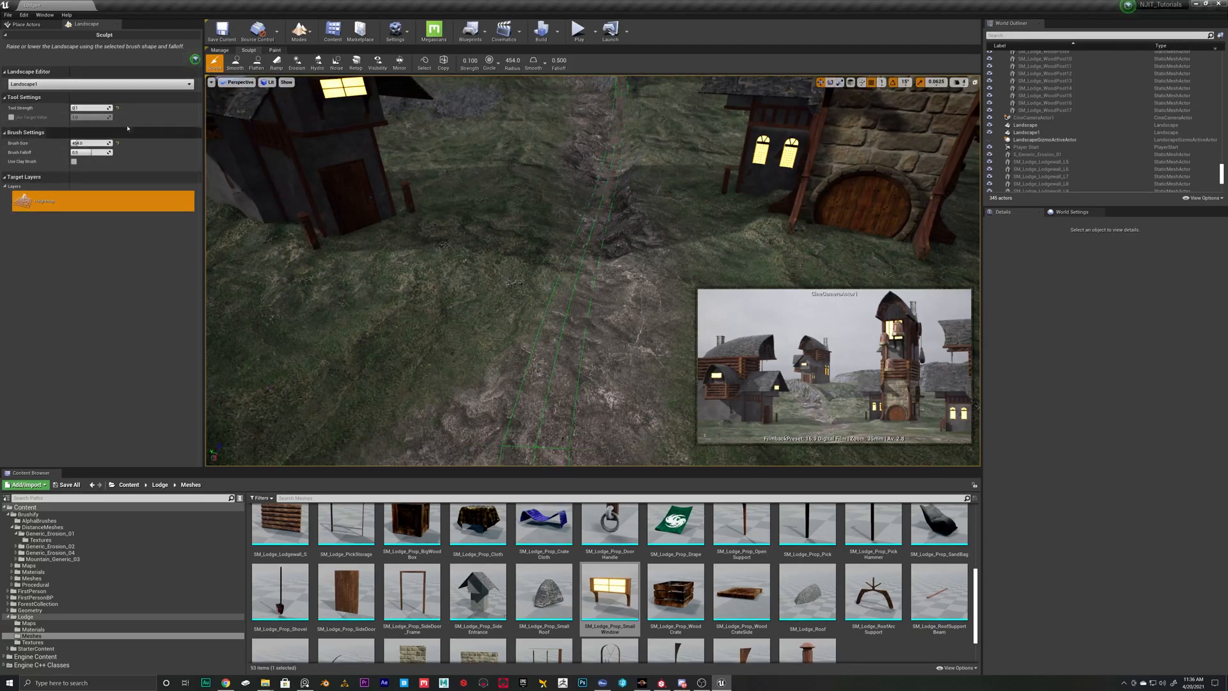
pyautogui.click(235, 62)
pyautogui.moveTo(576, 269); pyautogui.dragTo(570, 310, button='right')
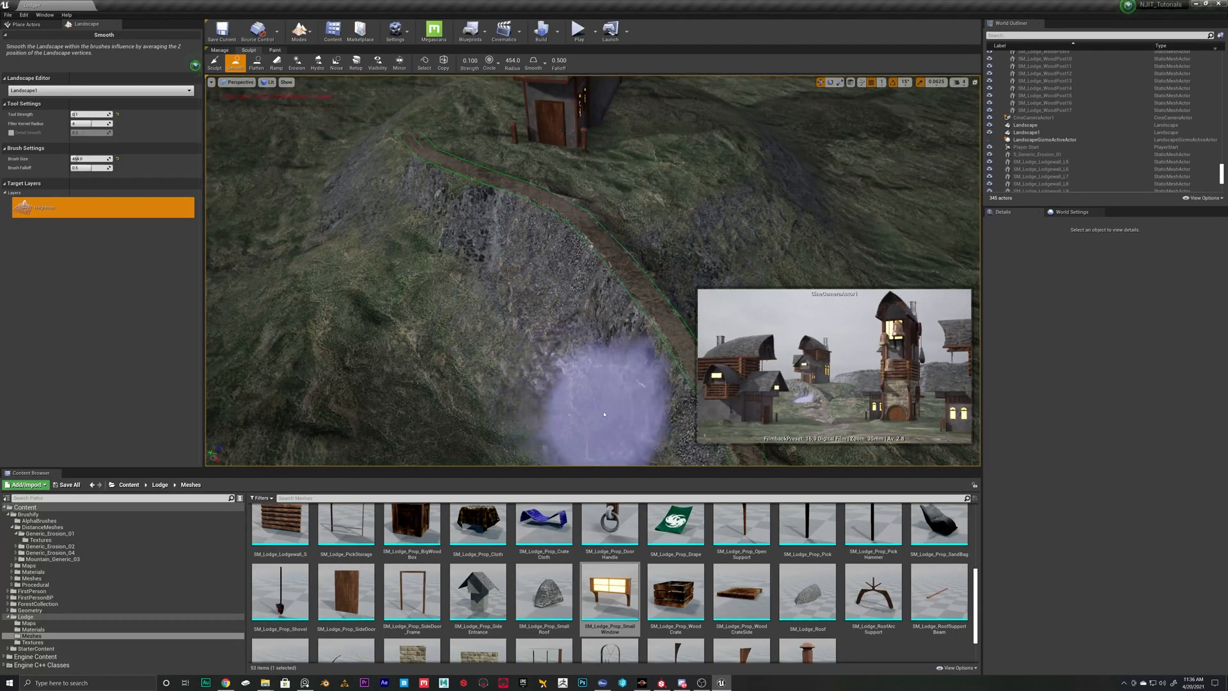
pyautogui.moveTo(337, 199)
pyautogui.mouseDown(button='right')
pyautogui.moveTo(366, 172)
pyautogui.moveTo(351, 135)
pyautogui.mouseUp(button='right')
pyautogui.moveTo(509, 184)
pyautogui.mouseDown(button='right')
pyautogui.moveTo(486, 186)
pyautogui.moveTo(509, 184)
pyautogui.mouseUp(button='right')
pyautogui.moveTo(449, 309)
pyautogui.mouseDown(button='right')
pyautogui.moveTo(486, 326)
pyautogui.moveTo(447, 231)
pyautogui.moveTo(448, 256)
pyautogui.moveTo(508, 219)
pyautogui.moveTo(517, 382)
pyautogui.mouseUp(button='right')
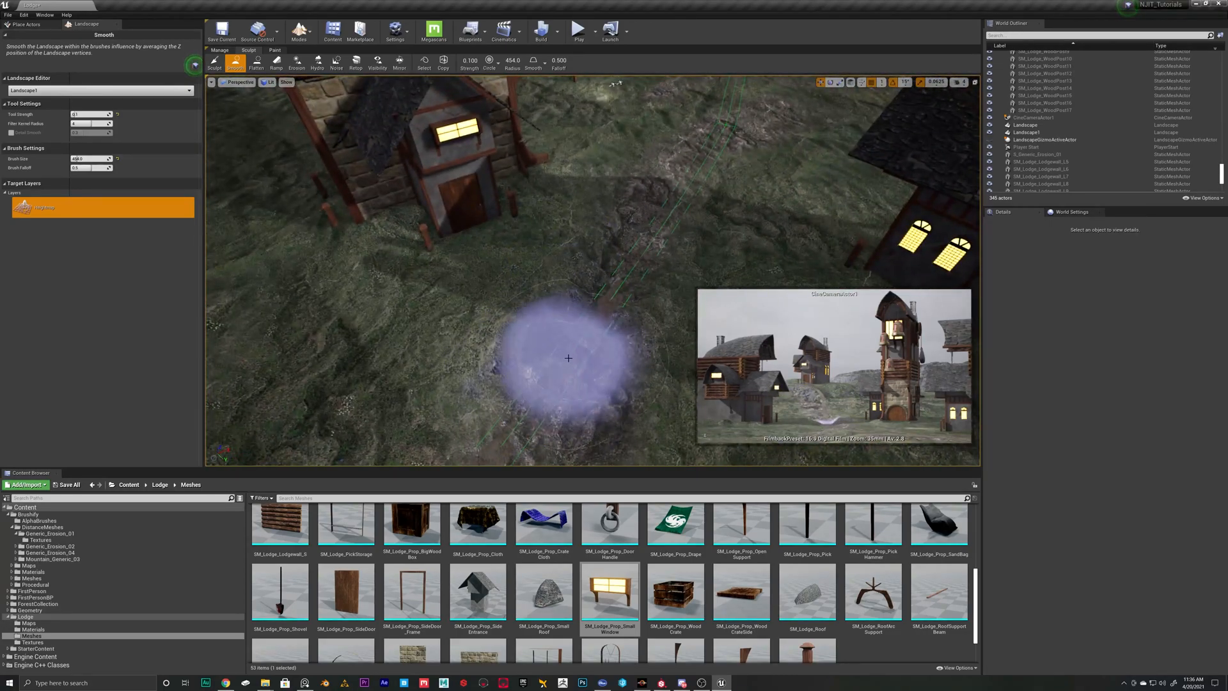
pyautogui.hotkey('ctrl', 'z')
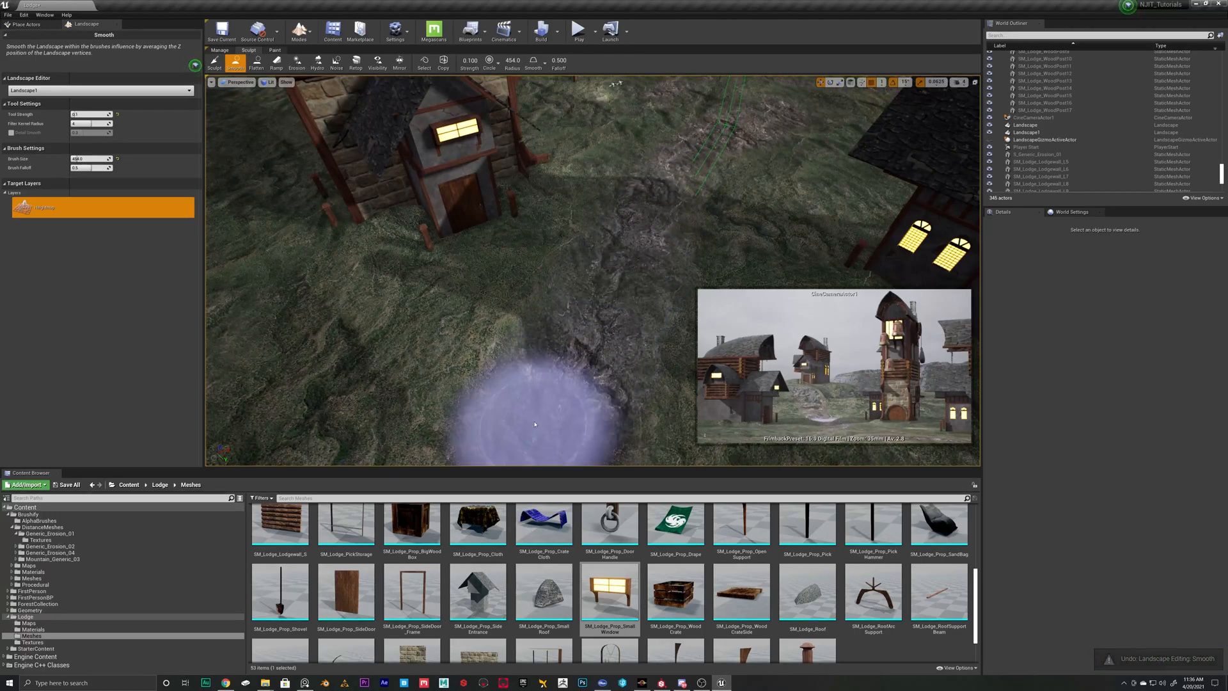
# - Return to the Sculpt tool, reshape the muddy path beside the houses, and reduce the brush radius to about 272
pyautogui.moveTo(639, 265)
pyautogui.mouseDown(button='right')
pyautogui.moveTo(614, 320)
pyautogui.moveTo(576, 281)
pyautogui.mouseUp(button='right')
pyautogui.click(217, 63)
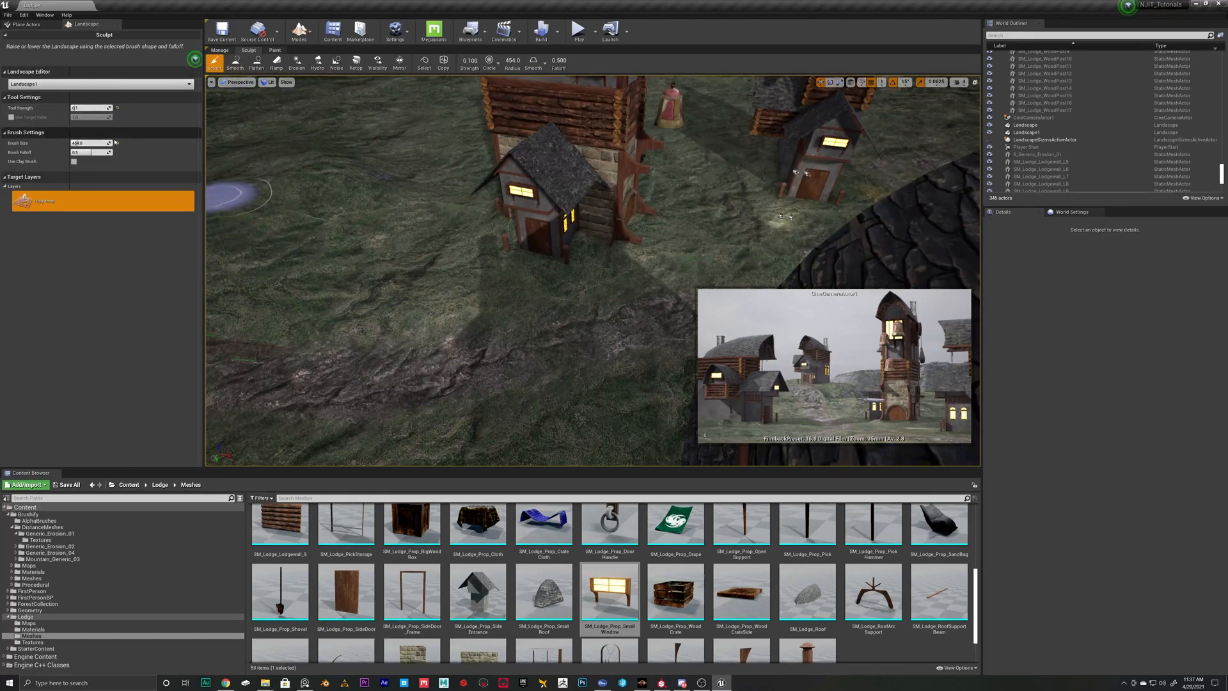
pyautogui.moveTo(256, 355)
pyautogui.mouseDown()
pyautogui.moveTo(430, 365)
pyautogui.moveTo(392, 363)
pyautogui.moveTo(502, 340)
pyautogui.moveTo(526, 351)
pyautogui.moveTo(474, 354)
pyautogui.moveTo(633, 320)
pyautogui.mouseUp()
pyautogui.moveTo(633, 321)
pyautogui.mouseDown(button='right')
pyautogui.moveTo(636, 347)
pyautogui.moveTo(599, 335)
pyautogui.mouseUp(button='right')
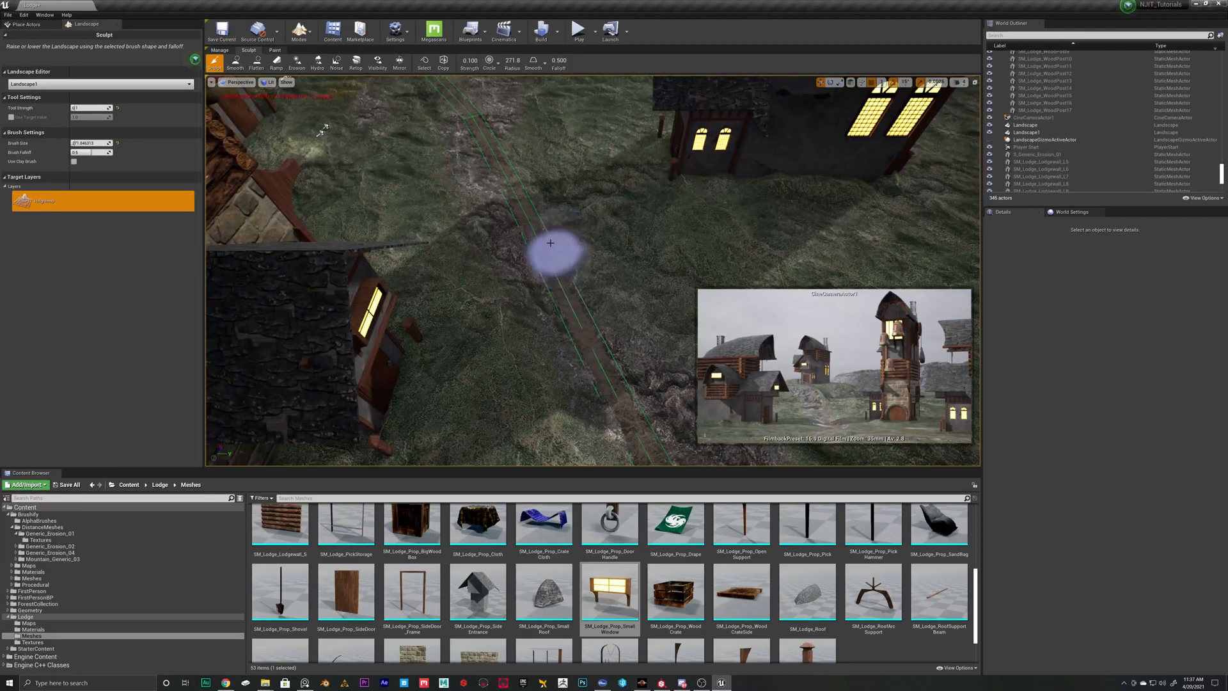
pyautogui.moveTo(479, 143)
pyautogui.mouseDown(button='right')
pyautogui.moveTo(497, 316)
pyautogui.moveTo(508, 299)
pyautogui.moveTo(519, 308)
pyautogui.mouseUp(button='right')
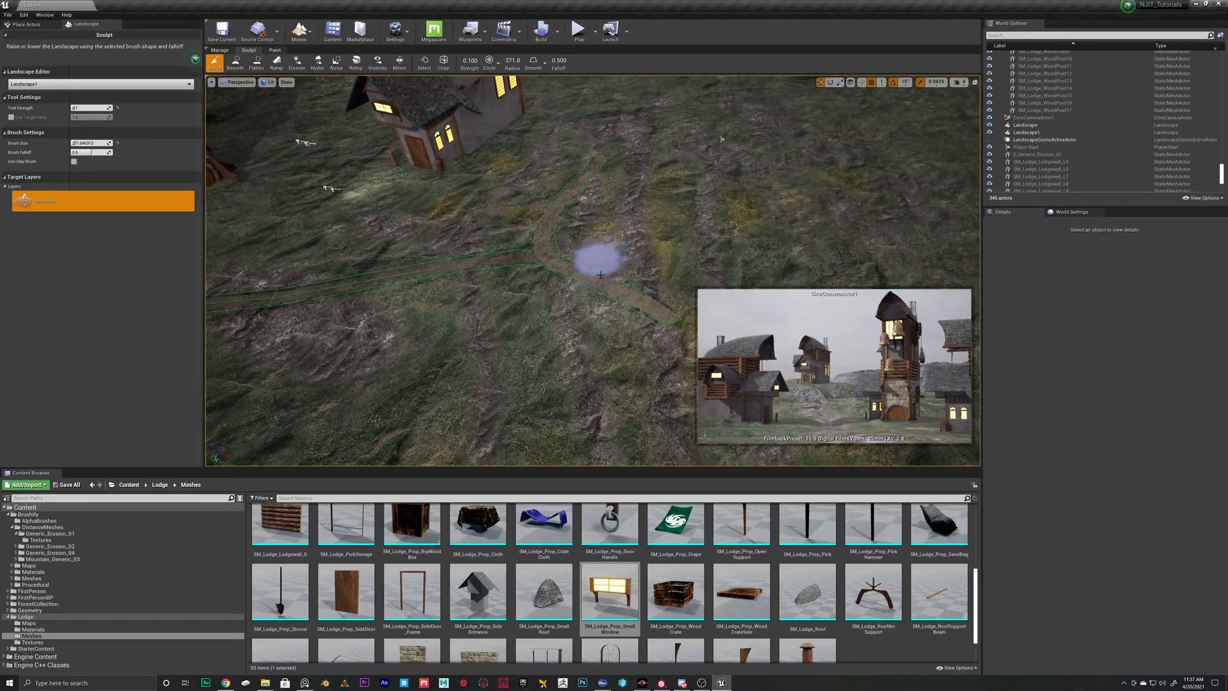
# - Lower the road spline's end control point onto the hilltop and adjust the height of the control point by the upper house's door
pyautogui.moveTo(607, 176)
pyautogui.mouseDown(button='right')
pyautogui.moveTo(614, 148)
pyautogui.moveTo(575, 233)
pyautogui.mouseUp(button='right')
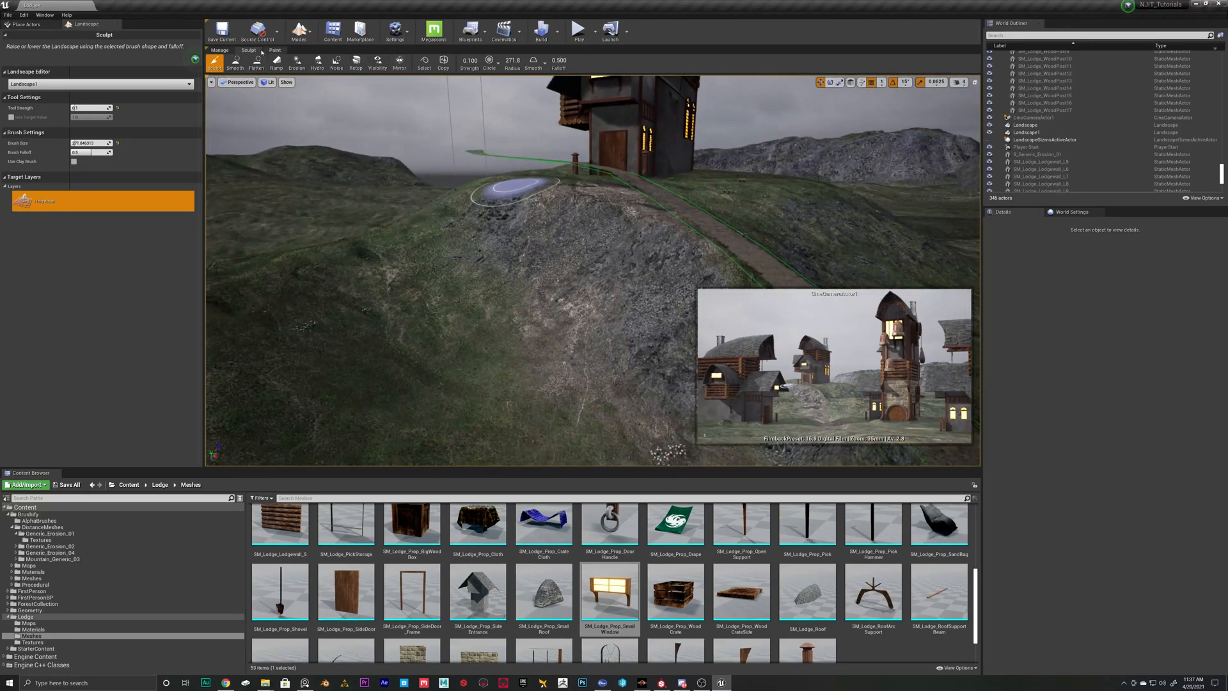
pyautogui.click(219, 50)
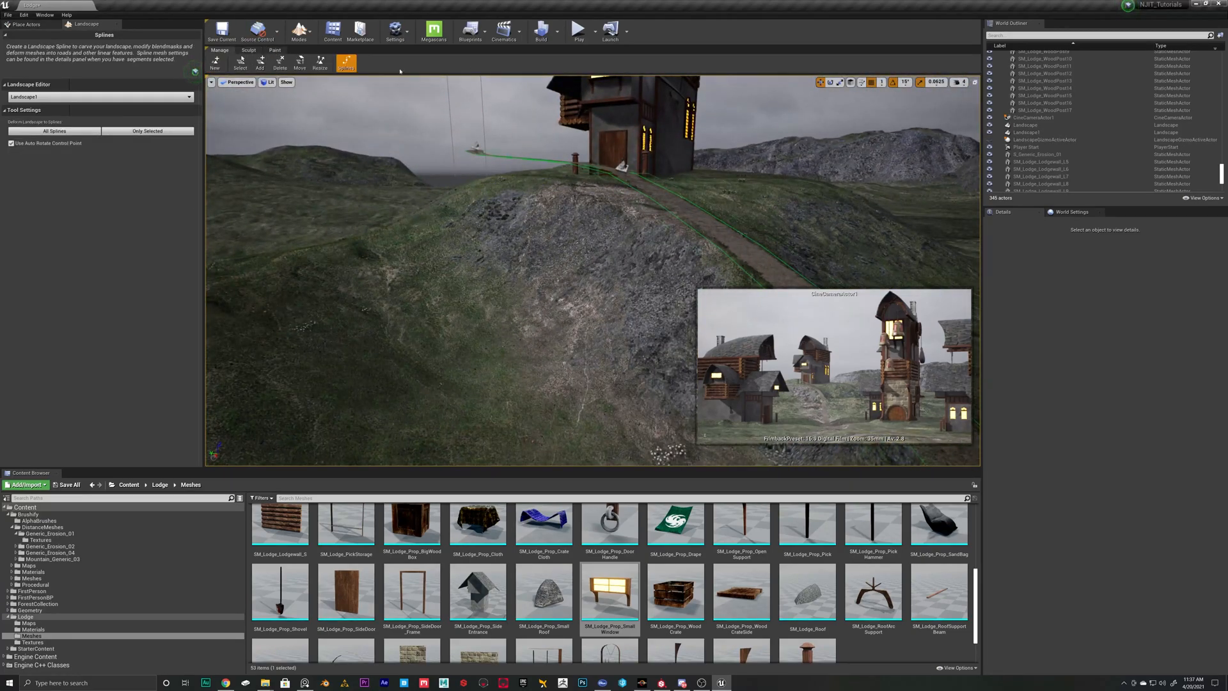
pyautogui.click(474, 149)
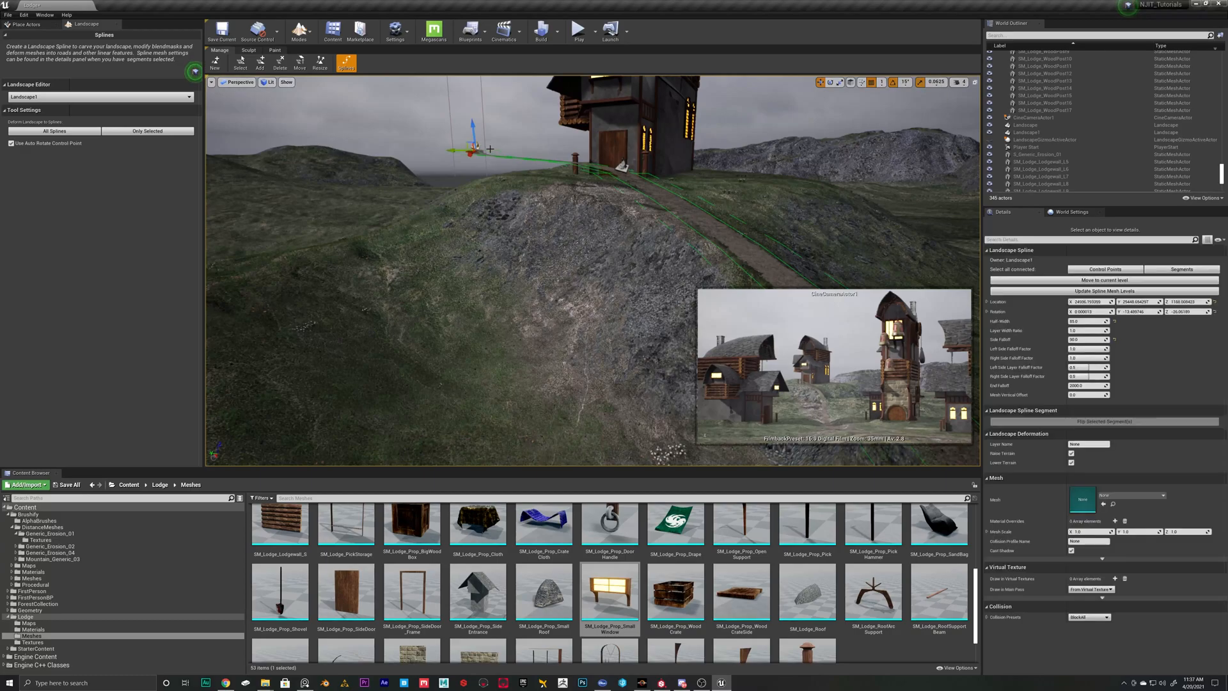
pyautogui.click(621, 168)
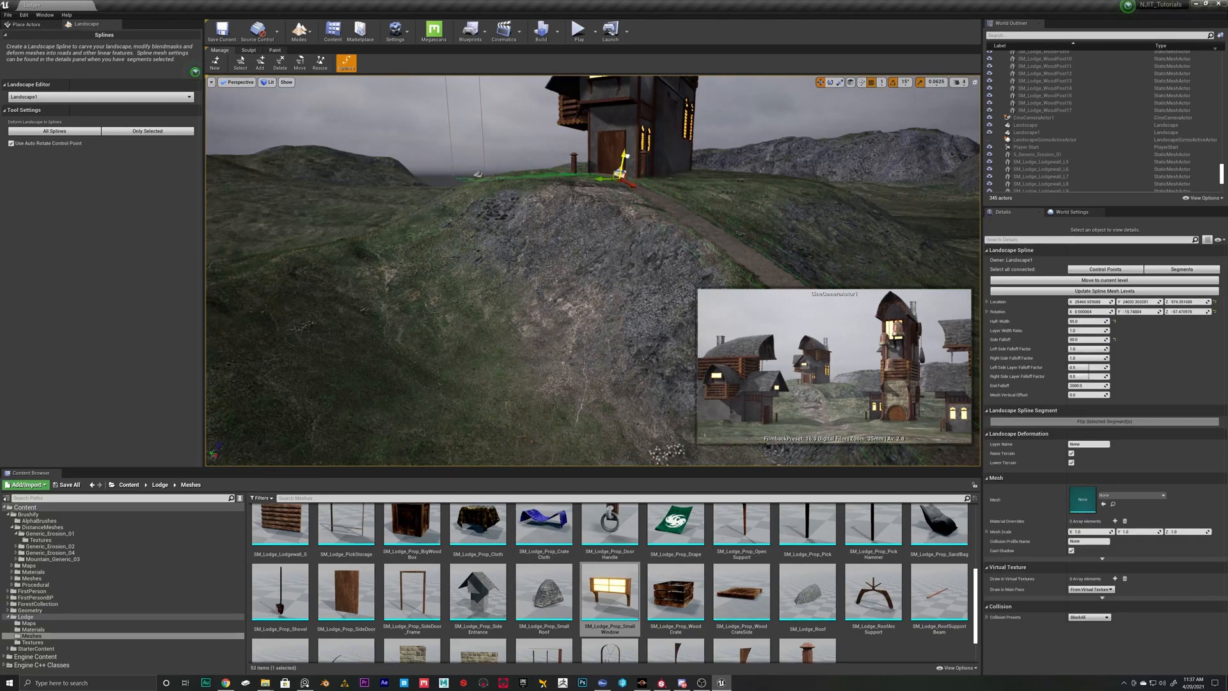
pyautogui.moveTo(629, 166); pyautogui.dragTo(629, 163)
pyautogui.moveTo(630, 164); pyautogui.dragTo(563, 208, button='right')
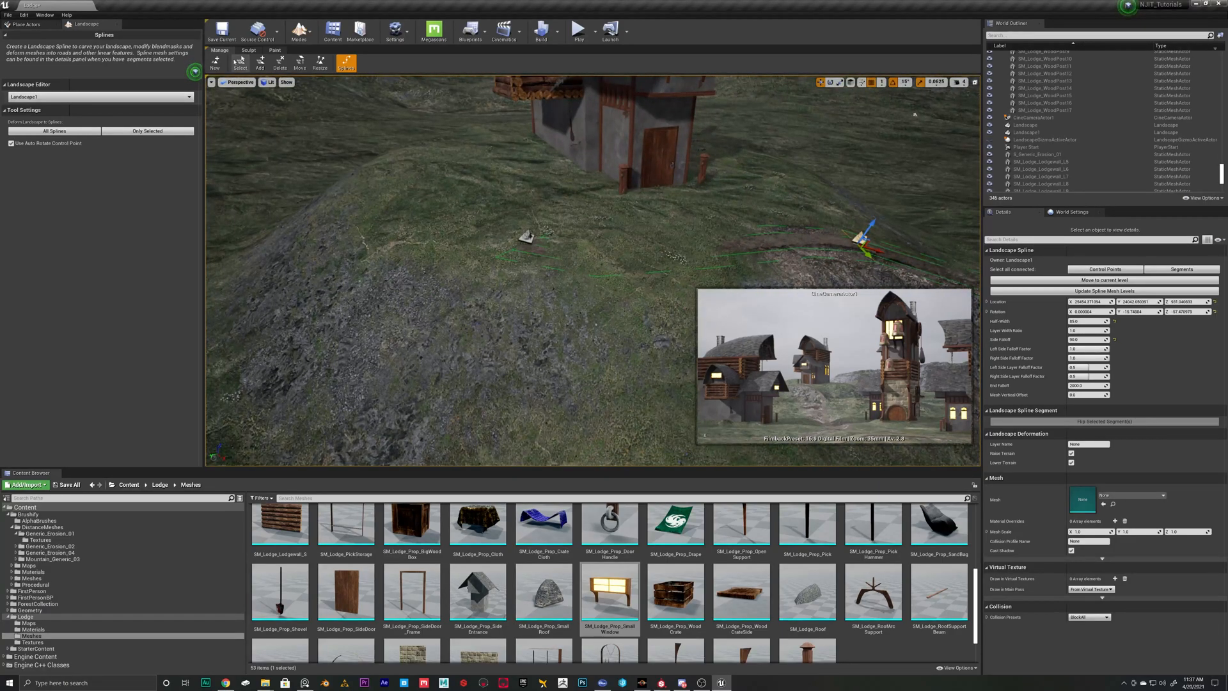
# - Sculpt the ground along the hilltop road in front of the upper house with a brush radius of about 272
pyautogui.click(247, 50)
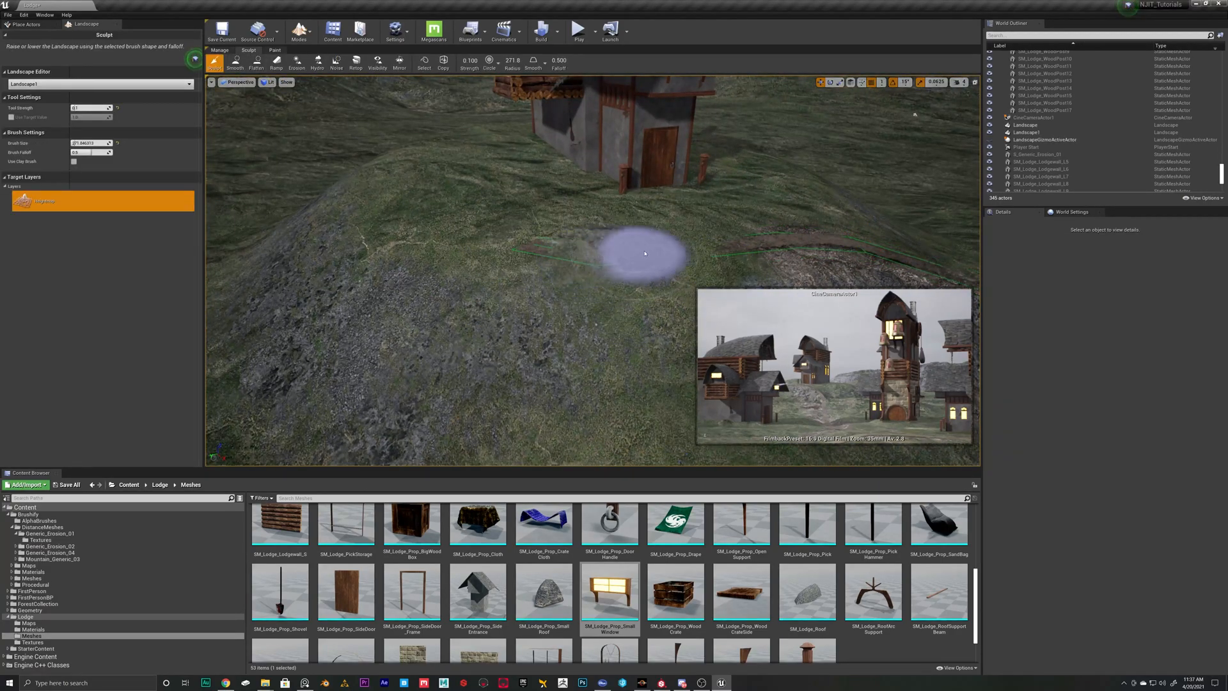
pyautogui.moveTo(641, 241); pyautogui.dragTo(539, 205, button='right')
pyautogui.moveTo(521, 203)
pyautogui.mouseDown()
pyautogui.moveTo(415, 204)
pyautogui.moveTo(511, 200)
pyautogui.mouseUp()
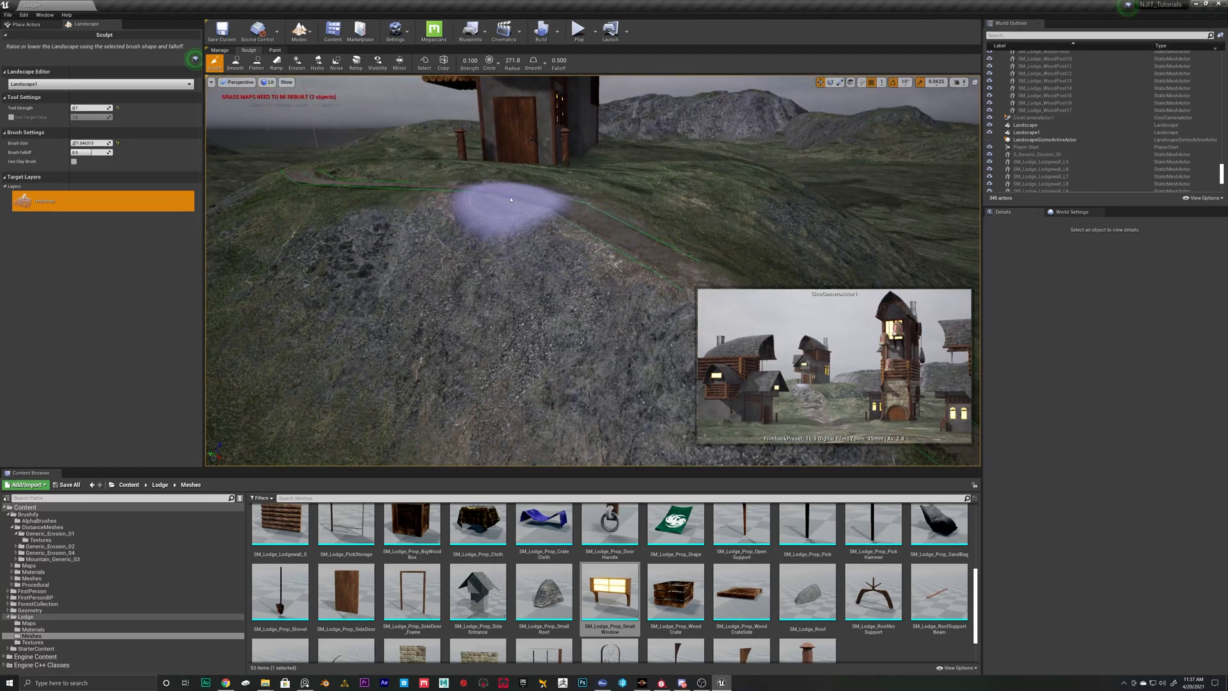
pyautogui.moveTo(617, 238); pyautogui.dragTo(671, 313)
pyautogui.moveTo(671, 313); pyautogui.dragTo(531, 257, button='right')
# - Lower and build up parts of the hillside below the road, and set the brush size to about 645
pyautogui.moveTo(519, 288)
pyautogui.keyDown('shift'); pyautogui.mouseDown()
pyautogui.moveTo(495, 332)
pyautogui.moveTo(482, 325)
pyautogui.mouseUp(); pyautogui.keyUp('shift')
pyautogui.moveTo(480, 326)
pyautogui.mouseDown(button='right')
pyautogui.moveTo(479, 378)
pyautogui.moveTo(505, 320)
pyautogui.moveTo(531, 345)
pyautogui.moveTo(511, 352)
pyautogui.moveTo(480, 329)
pyautogui.mouseUp(button='right')
pyautogui.moveTo(455, 318)
pyautogui.mouseDown()
pyautogui.moveTo(507, 378)
pyautogui.moveTo(534, 315)
pyautogui.moveTo(523, 342)
pyautogui.mouseUp()
pyautogui.moveTo(523, 342); pyautogui.dragTo(614, 326, button='right')
pyautogui.moveTo(461, 230)
pyautogui.mouseDown()
pyautogui.moveTo(479, 233)
pyautogui.moveTo(416, 225)
pyautogui.mouseUp()
pyautogui.moveTo(417, 225)
pyautogui.mouseDown(button='right')
pyautogui.moveTo(570, 310)
pyautogui.moveTo(550, 288)
pyautogui.mouseUp(button='right')
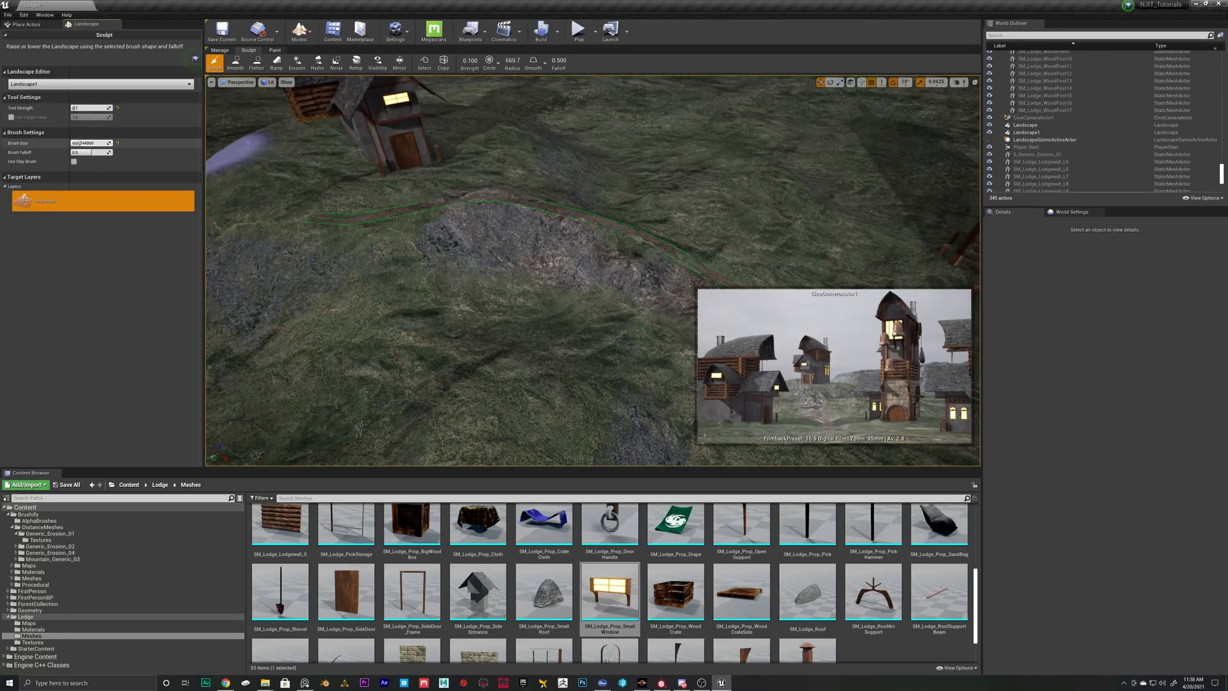
pyautogui.moveTo(81, 143); pyautogui.dragTo(80, 143)
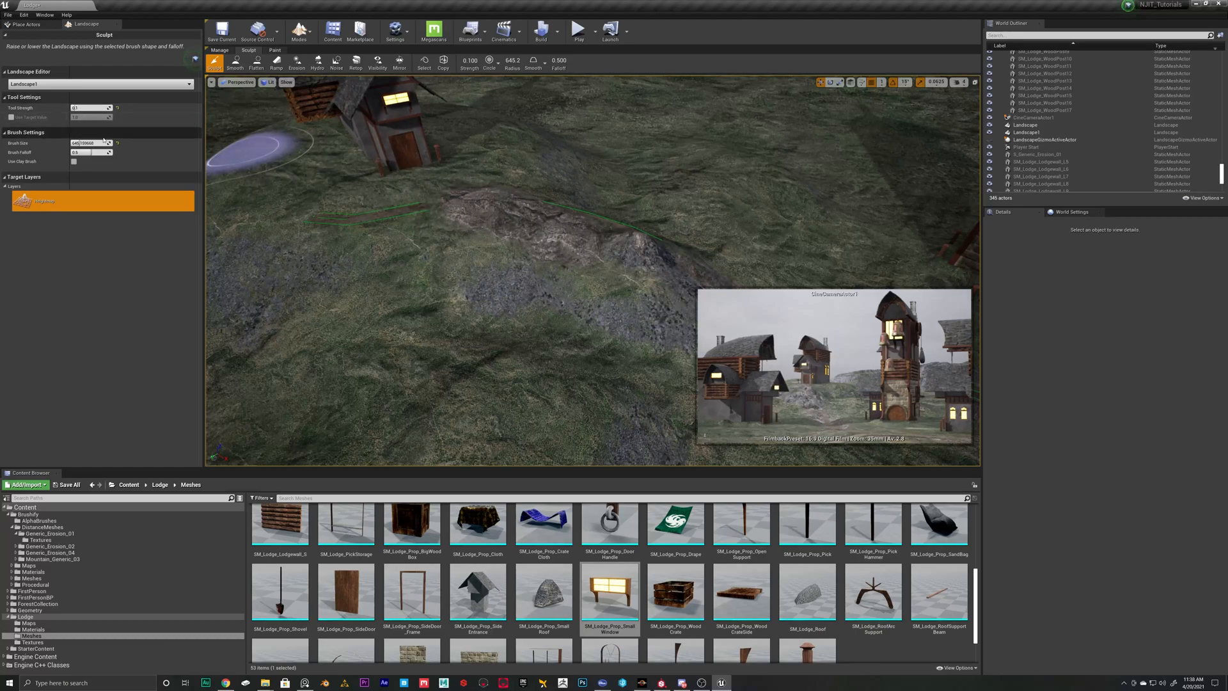
# - Switch to the Smooth tool and smooth the ground along the hilltop road with a brush size of about 645
pyautogui.click(234, 64)
pyautogui.moveTo(527, 192); pyautogui.dragTo(598, 196, button='right')
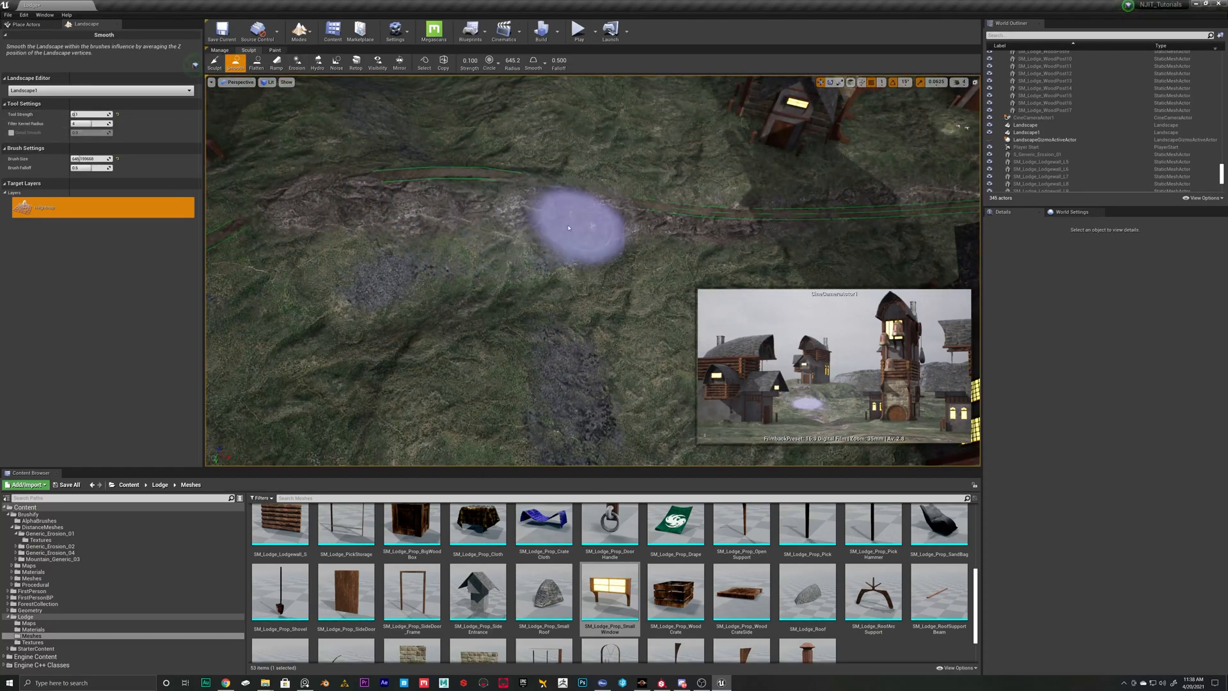
pyautogui.moveTo(454, 226)
pyautogui.mouseDown(button='right')
pyautogui.moveTo(320, 154)
pyautogui.moveTo(265, 140)
pyautogui.moveTo(220, 166)
pyautogui.moveTo(300, 183)
pyautogui.moveTo(278, 192)
pyautogui.moveTo(304, 172)
pyautogui.mouseUp(button='right')
pyautogui.press('w')
pyautogui.press('w')
pyautogui.press('s')
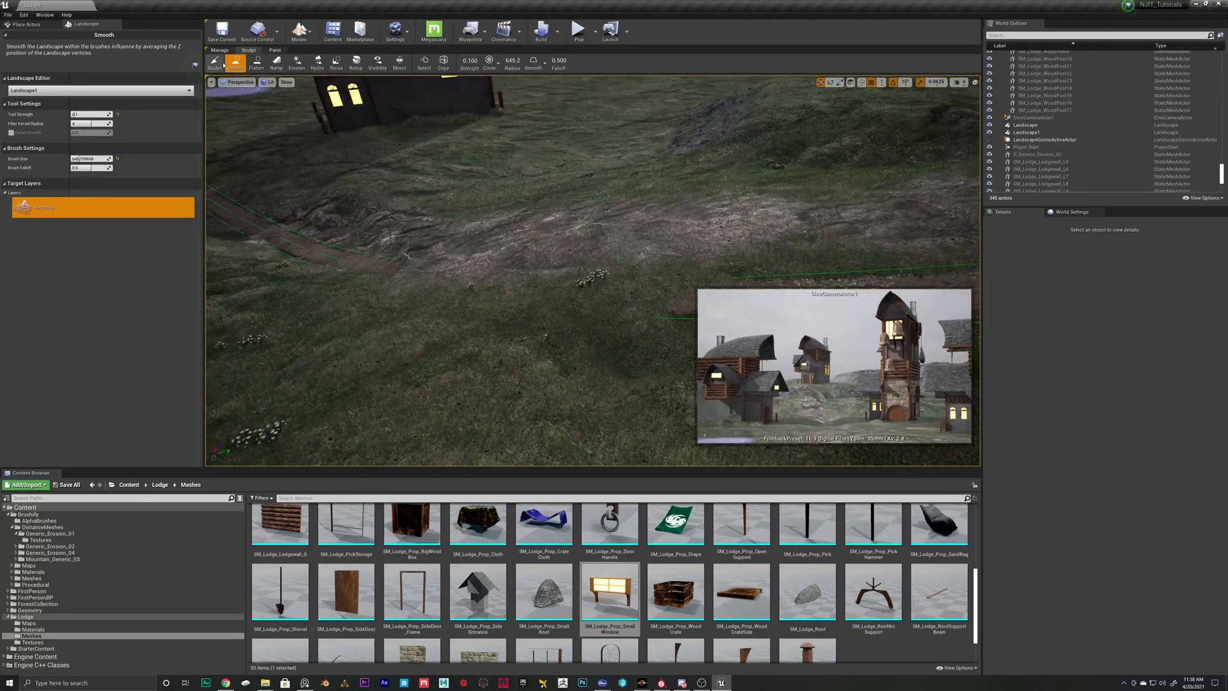
# - Return to the Sculpt tool and uncover the buried stretch of the muddy road with a brush size of about 98
pyautogui.click(216, 62)
pyautogui.moveTo(384, 256); pyautogui.dragTo(442, 291, button='right')
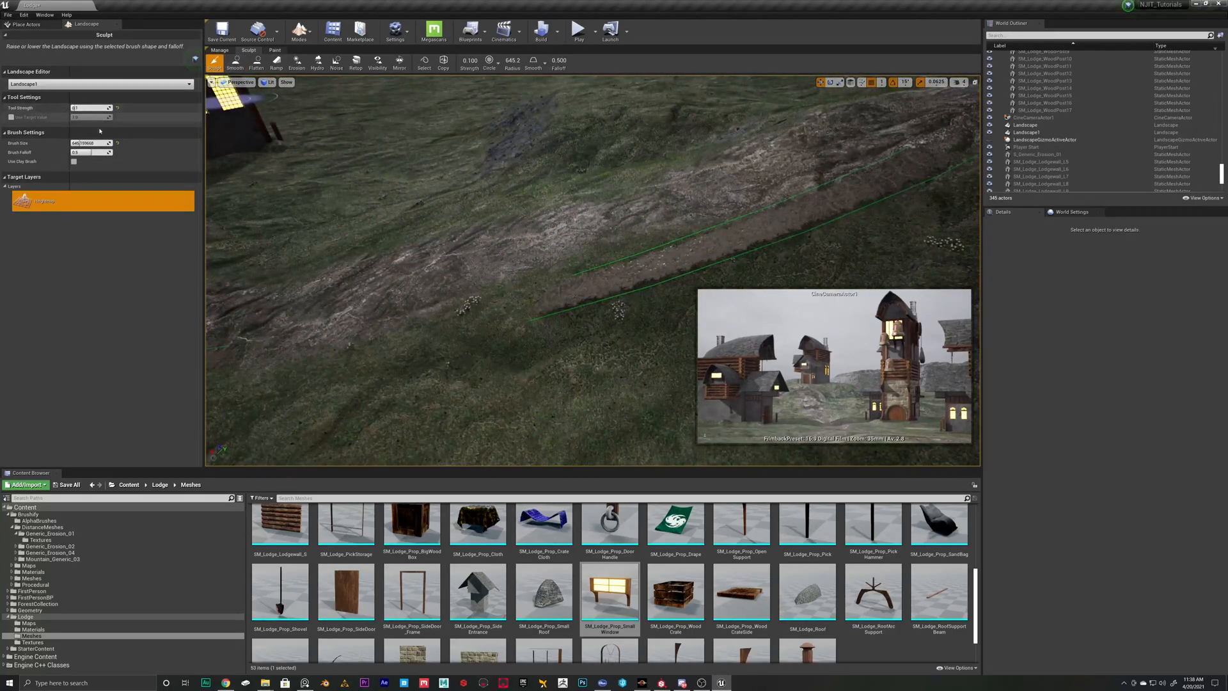
pyautogui.moveTo(76, 144); pyautogui.dragTo(78, 143)
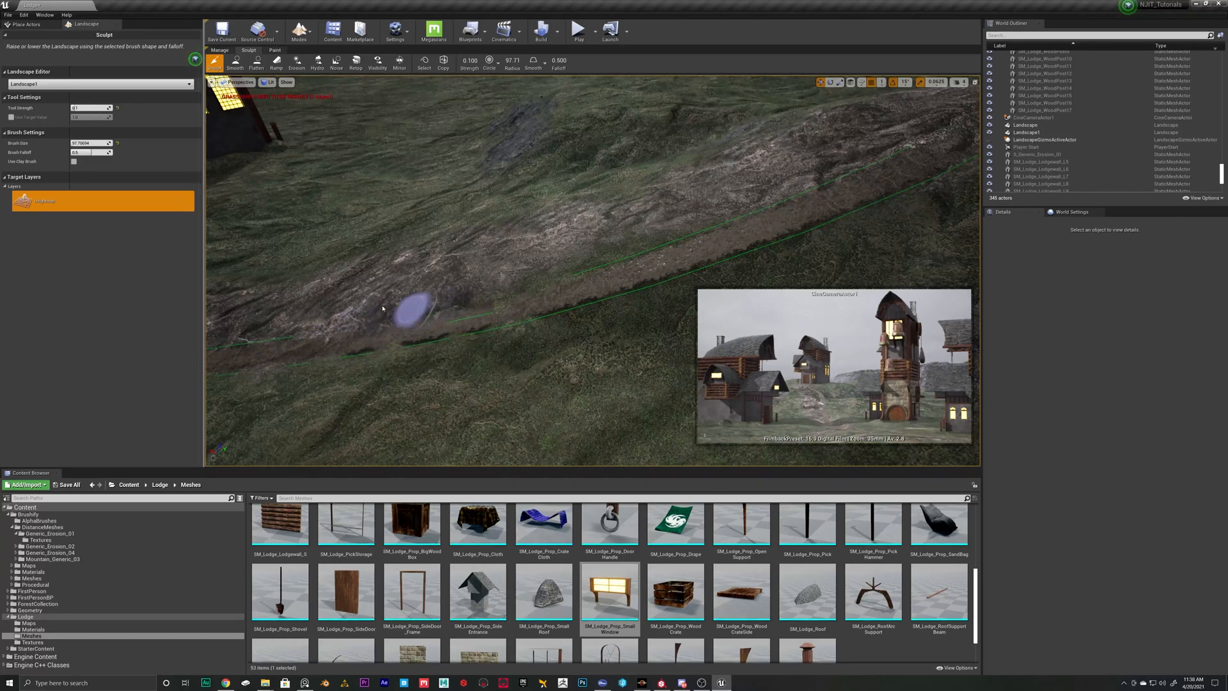
pyautogui.moveTo(676, 257); pyautogui.dragTo(675, 212, button='right')
pyautogui.moveTo(292, 93)
pyautogui.mouseDown(button='right')
pyautogui.moveTo(377, 106)
pyautogui.moveTo(320, 121)
pyautogui.moveTo(293, 93)
pyautogui.mouseUp(button='right')
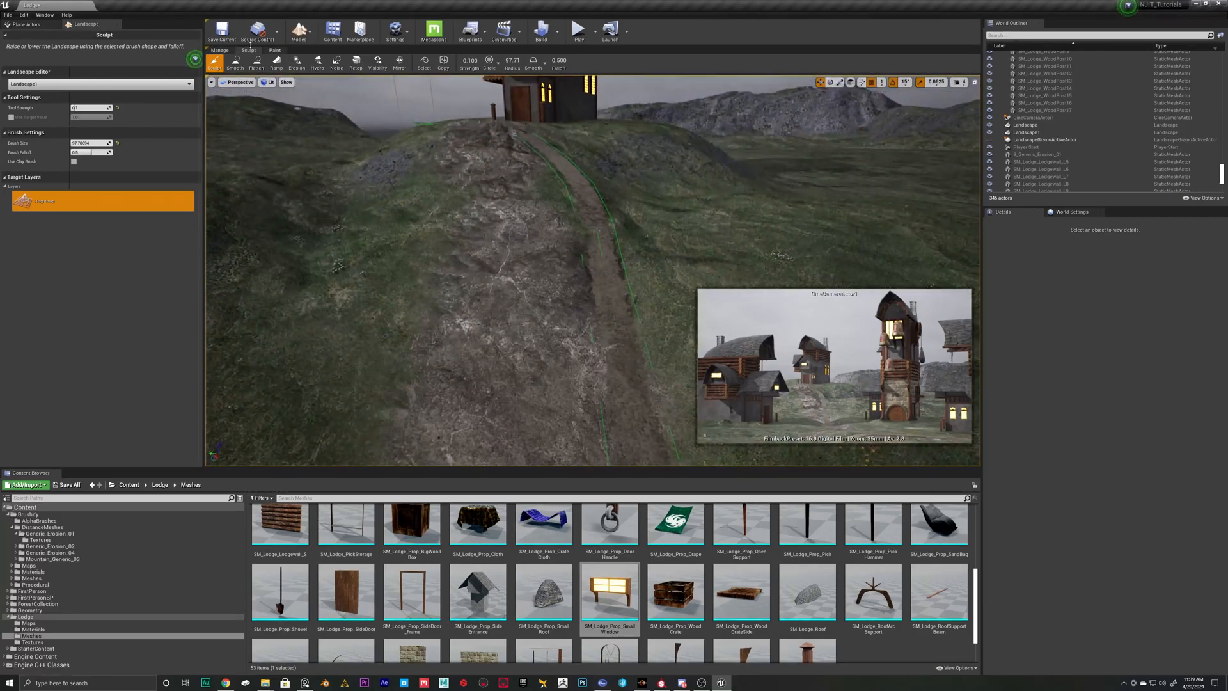
# - Paint the Mud layer along the edges of the road, raising the tool strength to 0.5 and keeping the brush size at about 98
pyautogui.click(275, 51)
pyautogui.moveTo(585, 206); pyautogui.dragTo(614, 105, button='right')
pyautogui.moveTo(614, 105); pyautogui.dragTo(619, 109)
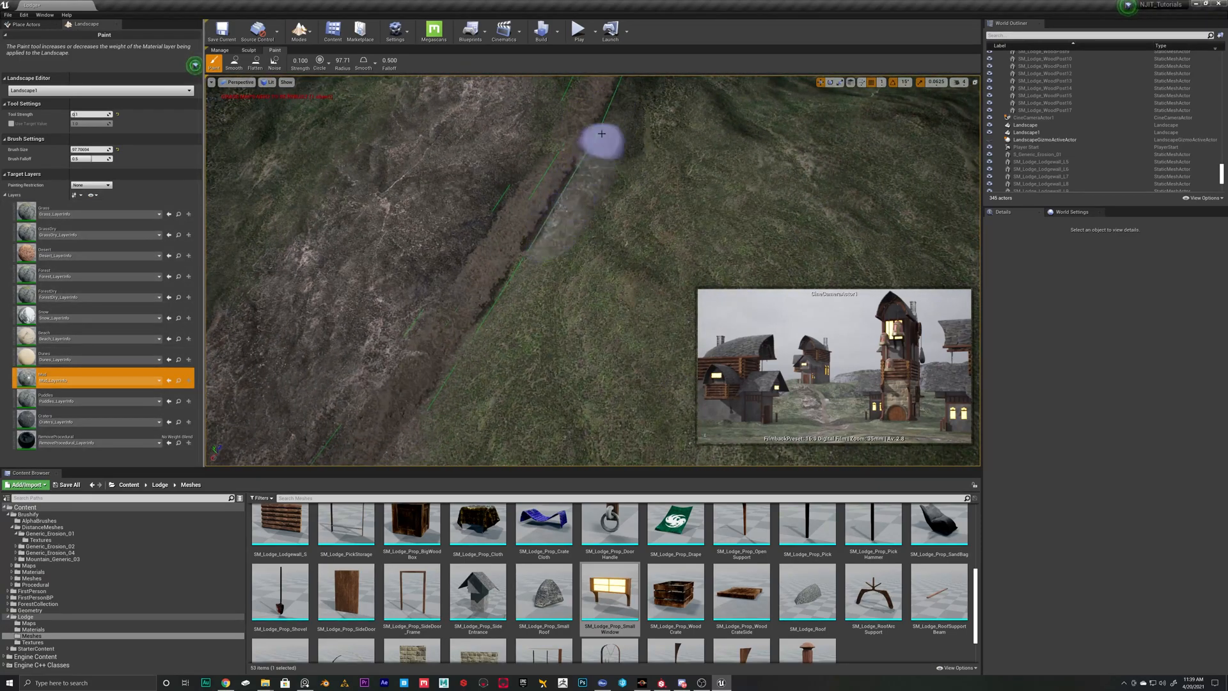
pyautogui.moveTo(541, 232)
pyautogui.mouseDown()
pyautogui.moveTo(472, 366)
pyautogui.moveTo(504, 276)
pyautogui.mouseUp()
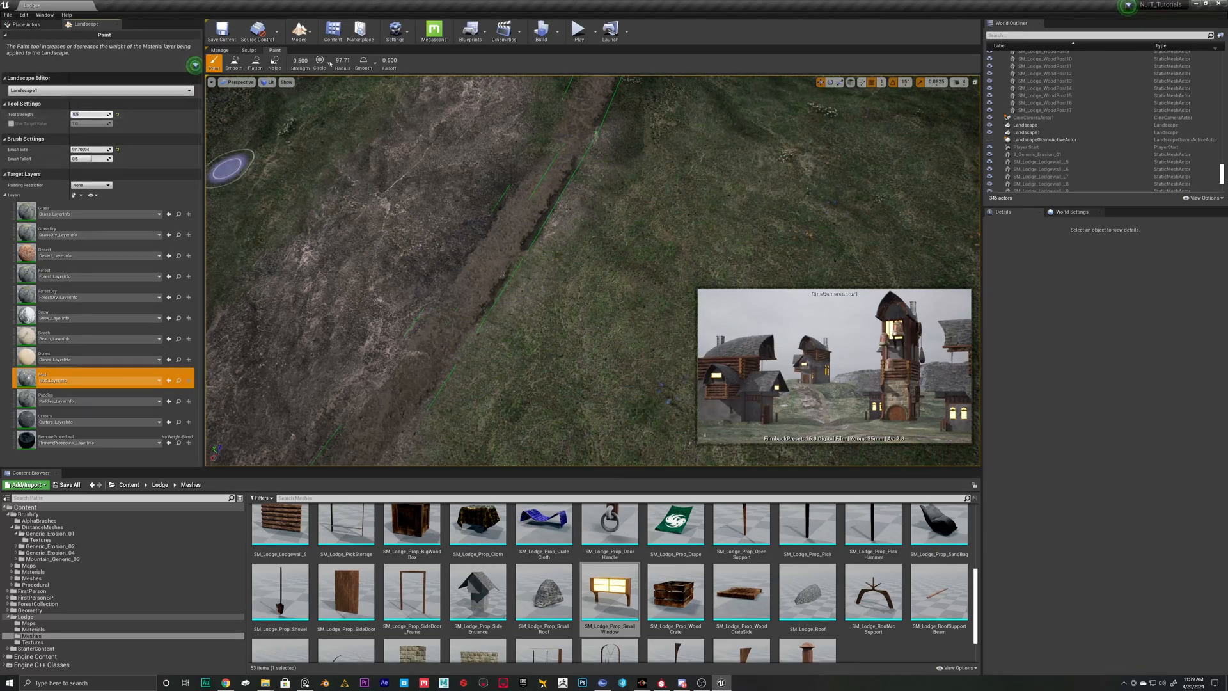
pyautogui.moveTo(593, 159)
pyautogui.mouseDown()
pyautogui.moveTo(556, 184)
pyautogui.moveTo(502, 287)
pyautogui.moveTo(533, 212)
pyautogui.moveTo(595, 126)
pyautogui.mouseUp()
pyautogui.moveTo(595, 126)
pyautogui.mouseDown(button='right')
pyautogui.moveTo(596, 83)
pyautogui.moveTo(565, 176)
pyautogui.mouseUp(button='right')
pyautogui.moveTo(528, 345); pyautogui.dragTo(701, 152)
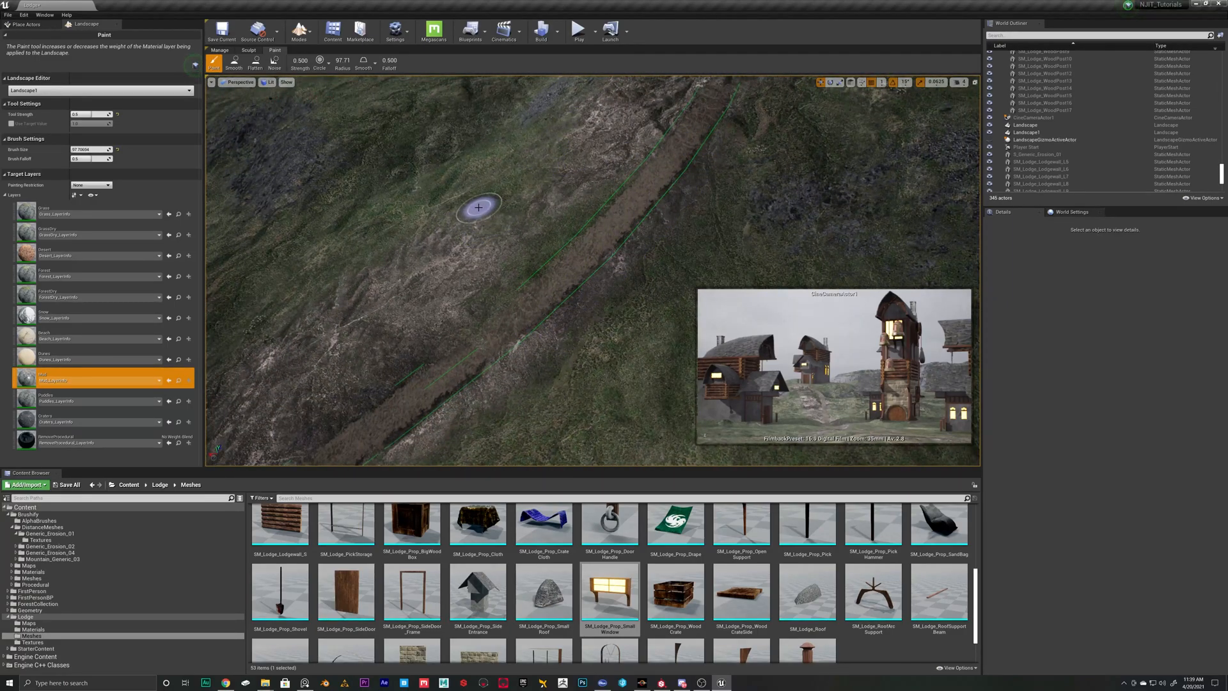
# - Enlarge the paint brush to 296 and paint mud around the road up to the hilltop near the upper house
pyautogui.press(']')
pyautogui.moveTo(543, 138)
pyautogui.mouseDown()
pyautogui.moveTo(262, 392)
pyautogui.moveTo(586, 110)
pyautogui.moveTo(570, 175)
pyautogui.mouseUp()
pyautogui.moveTo(570, 175)
pyautogui.mouseDown(button='right')
pyautogui.moveTo(570, 83)
pyautogui.moveTo(563, 102)
pyautogui.mouseUp(button='right')
pyautogui.moveTo(507, 375); pyautogui.dragTo(517, 274, button='right')
pyautogui.moveTo(564, 222)
pyautogui.mouseDown(button='right')
pyautogui.moveTo(579, 186)
pyautogui.moveTo(566, 268)
pyautogui.mouseUp(button='right')
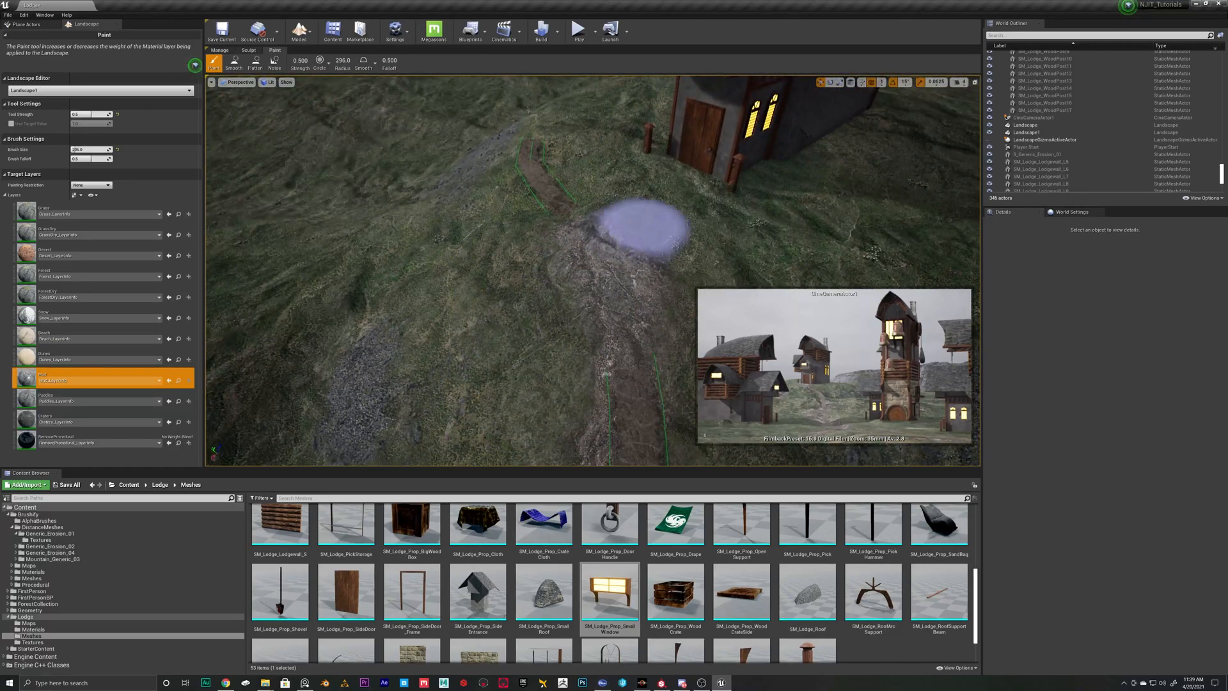
pyautogui.moveTo(643, 223); pyautogui.dragTo(643, 319, button='right')
# - Choose the Puddles layer and paint it on the ground near the road with a brush size of 296
pyautogui.click(96, 397)
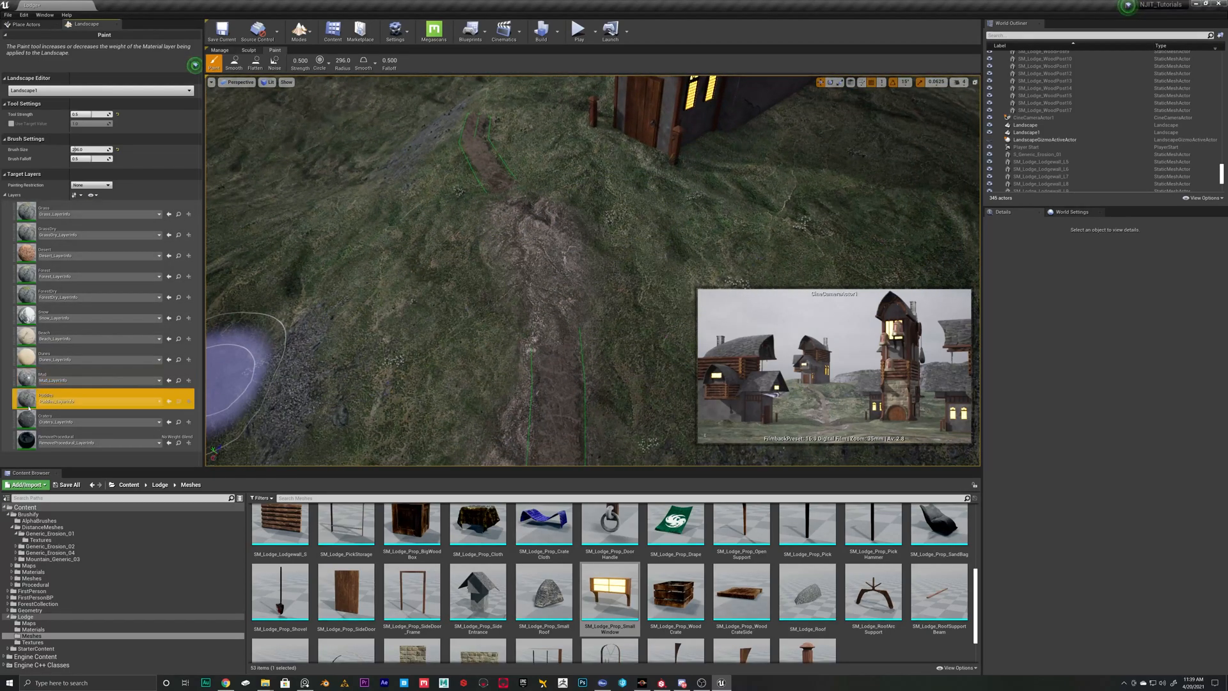
pyautogui.moveTo(685, 205)
pyautogui.mouseDown(button='right')
pyautogui.moveTo(742, 211)
pyautogui.moveTo(799, 141)
pyautogui.moveTo(934, 154)
pyautogui.moveTo(946, 166)
pyautogui.moveTo(812, 172)
pyautogui.moveTo(697, 237)
pyautogui.mouseUp(button='right')
pyautogui.moveTo(608, 277); pyautogui.dragTo(545, 246)
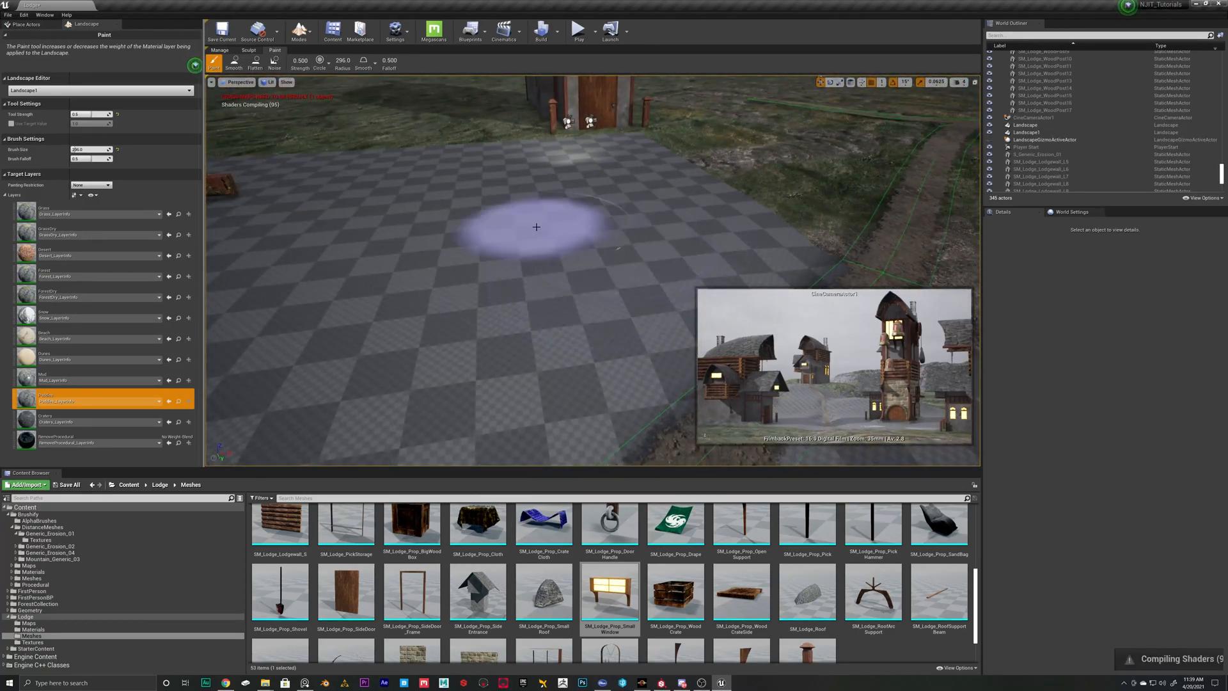
pyautogui.moveTo(503, 289); pyautogui.dragTo(288, 269, button='right')
pyautogui.moveTo(576, 191)
pyautogui.mouseDown(button='right')
pyautogui.moveTo(599, 209)
pyautogui.moveTo(592, 144)
pyautogui.moveTo(505, 143)
pyautogui.moveTo(817, 221)
pyautogui.mouseUp(button='right')
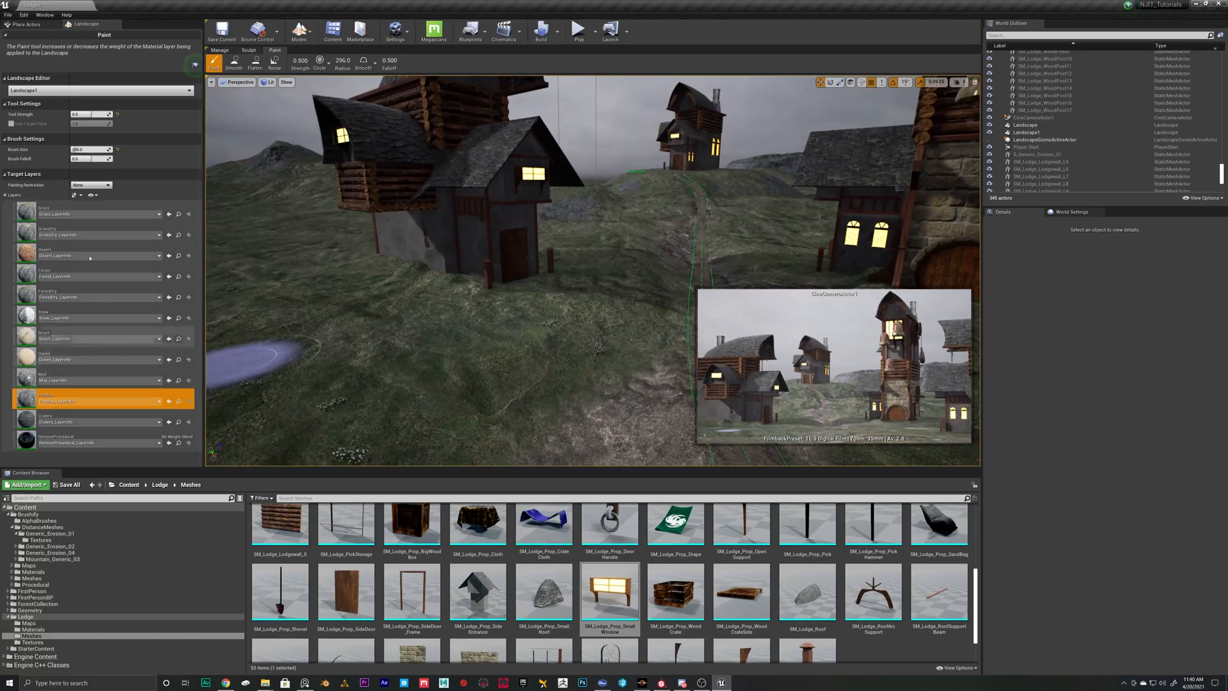
# - Switch the editor from Landscape mode to Foliage mode
pyautogui.click(220, 51)
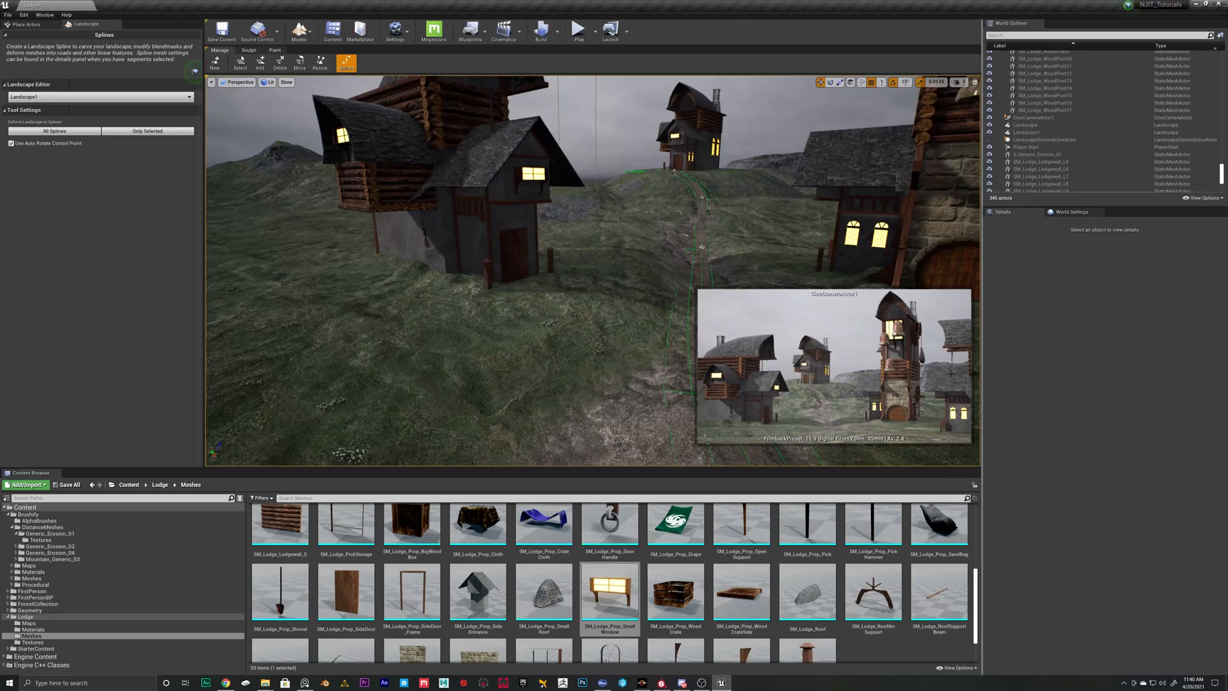
pyautogui.click(275, 49)
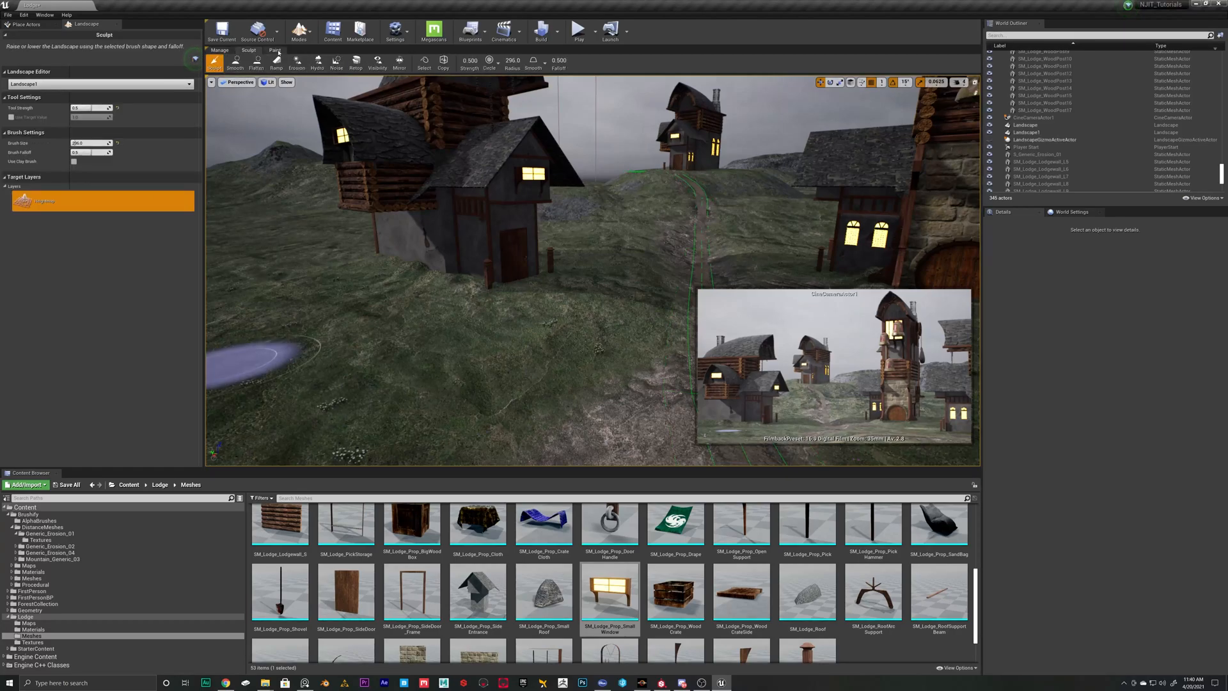
pyautogui.click(309, 33)
pyautogui.click(315, 76)
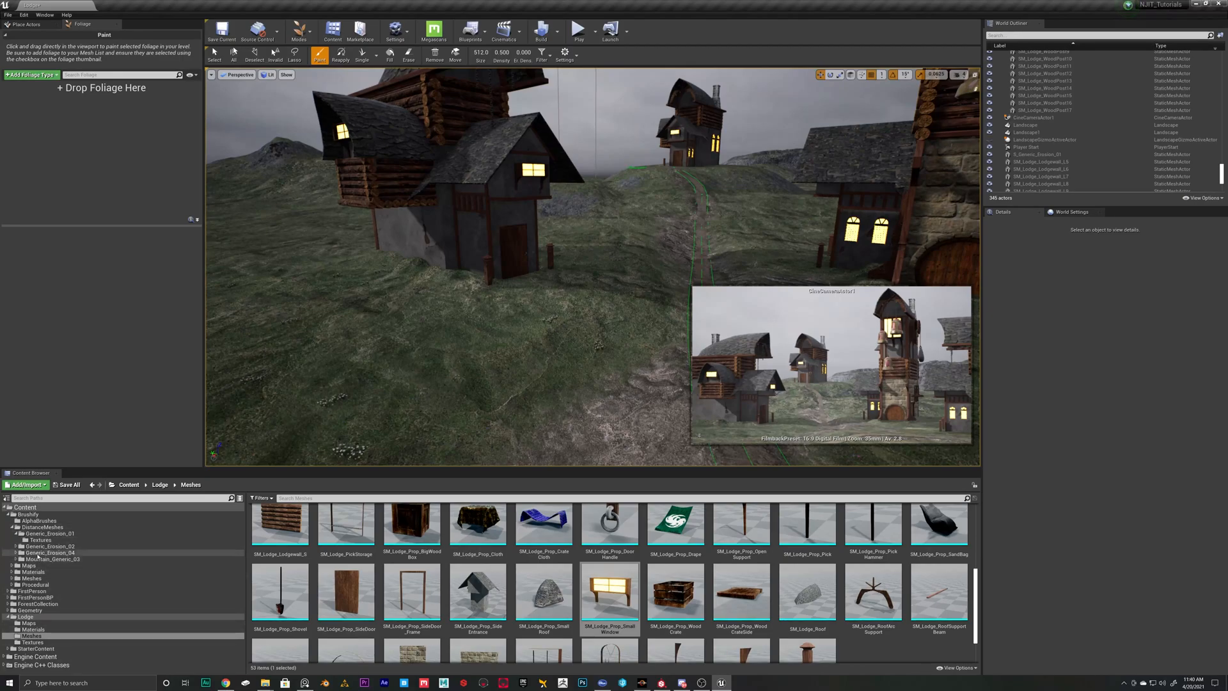
# - Collapse the DistanceMeshes folder and open the Trees folder in ForestCollection's Foliage content
pyautogui.click(12, 528)
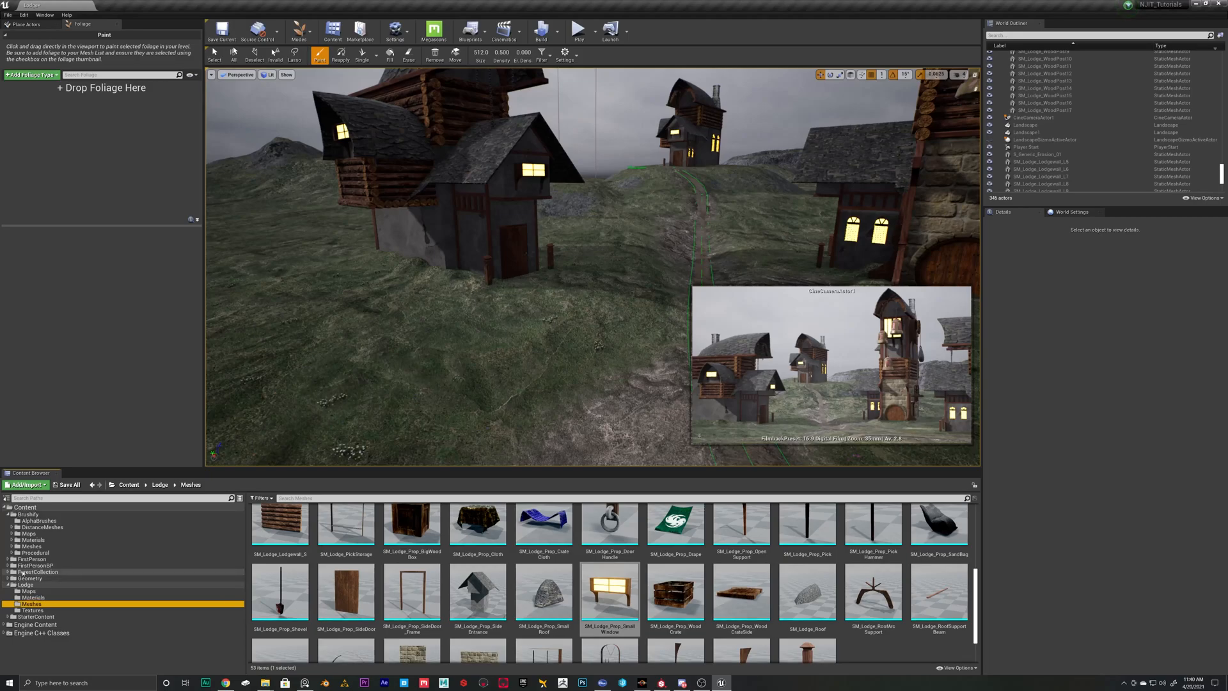
pyautogui.click(9, 573)
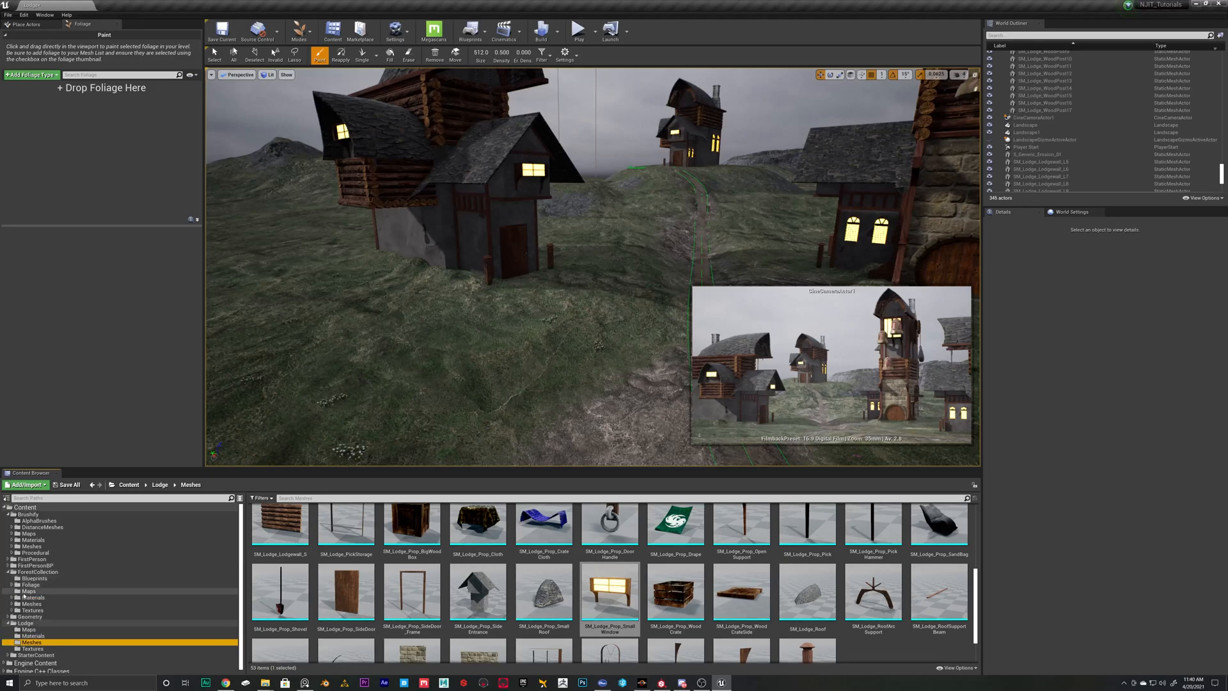
pyautogui.click(30, 585)
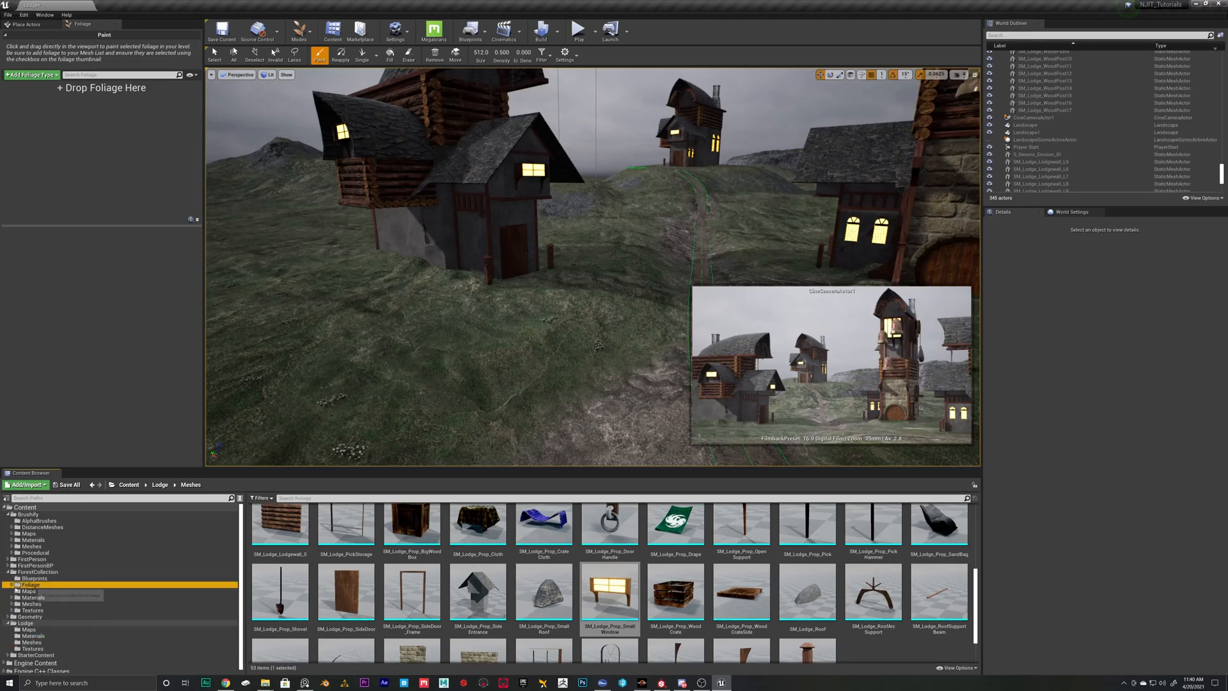
pyautogui.click(12, 586)
pyautogui.click(28, 591)
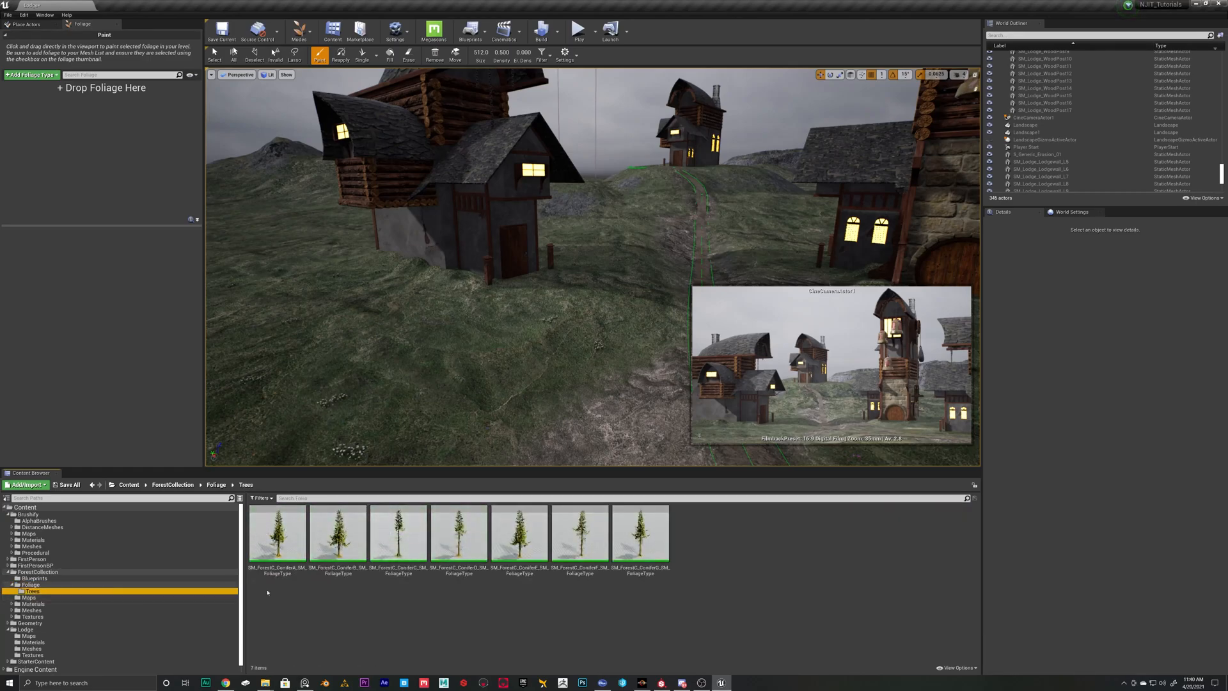
# - Add SM_ForestC_ConiferA_SM_FoliageType to the foliage list and select it for painting
pyautogui.click(289, 546)
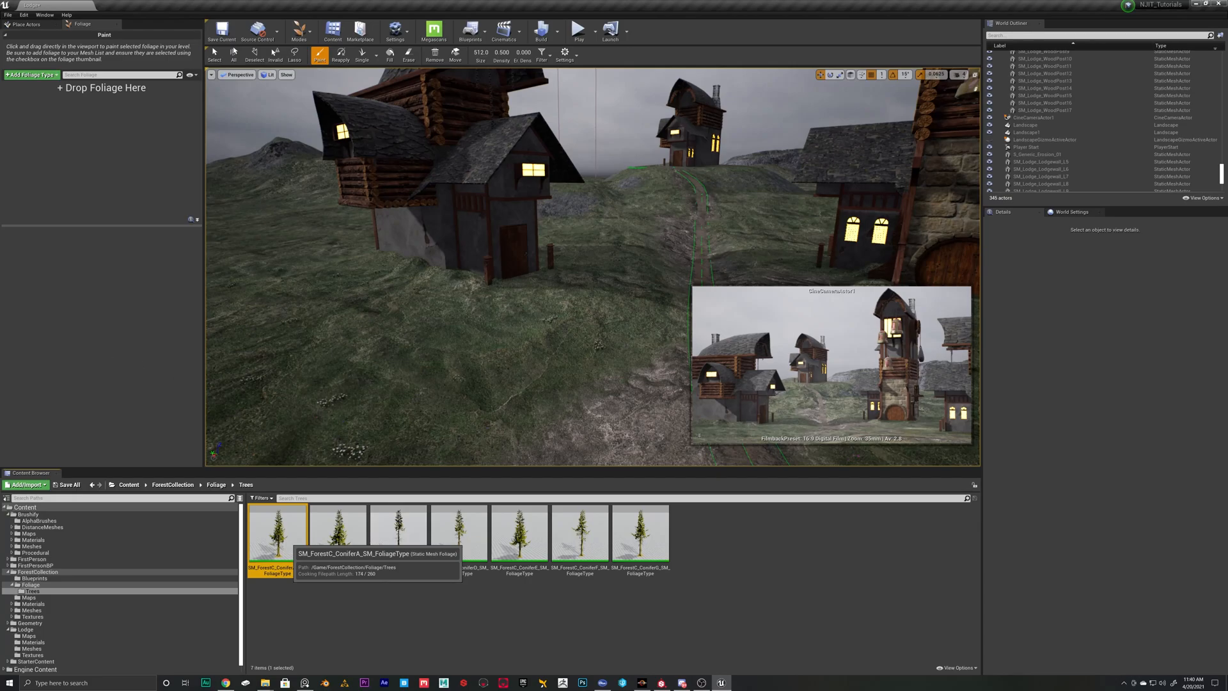
pyautogui.moveTo(286, 539); pyautogui.dragTo(137, 212)
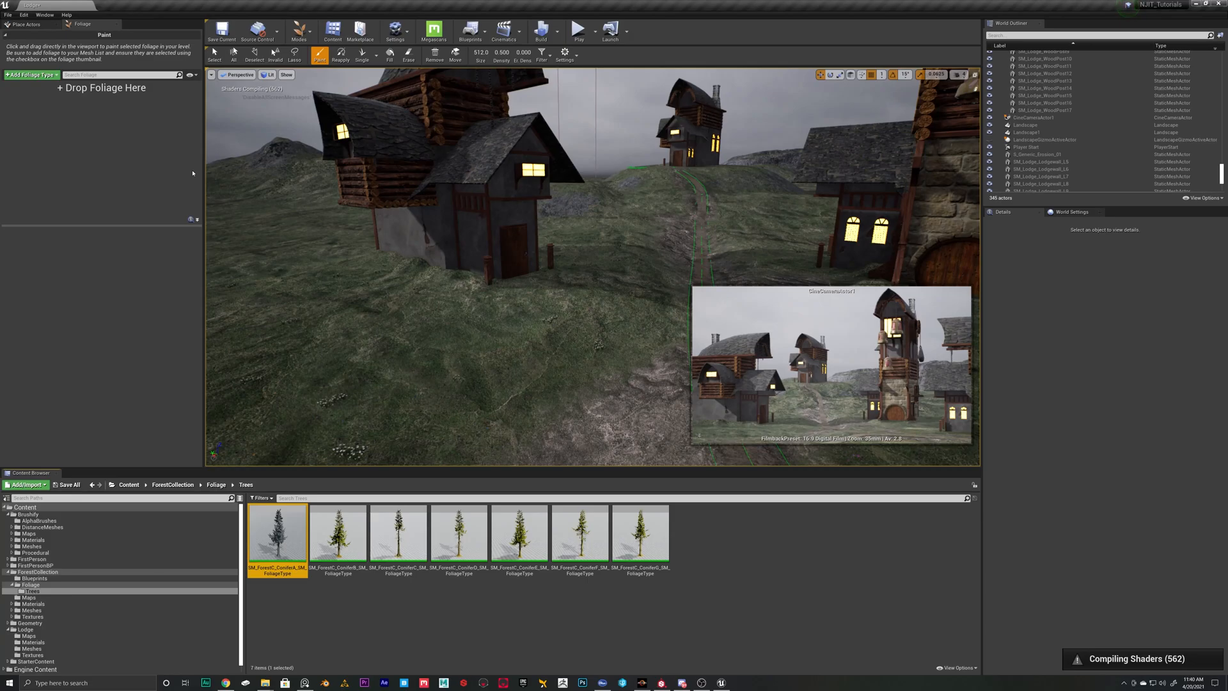
pyautogui.moveTo(192, 173); pyautogui.dragTo(192, 172)
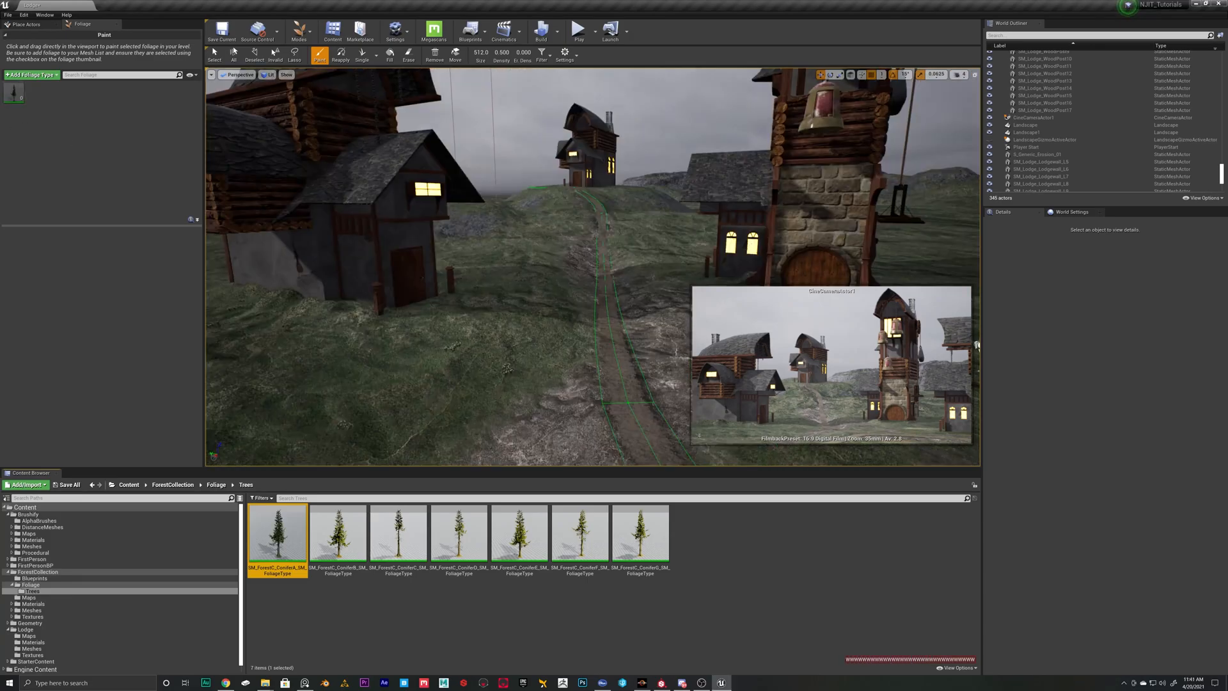
pyautogui.moveTo(351, 131)
pyautogui.mouseDown(button='right')
pyautogui.moveTo(319, 173)
pyautogui.moveTo(358, 122)
pyautogui.moveTo(351, 131)
pyautogui.mouseUp(button='right')
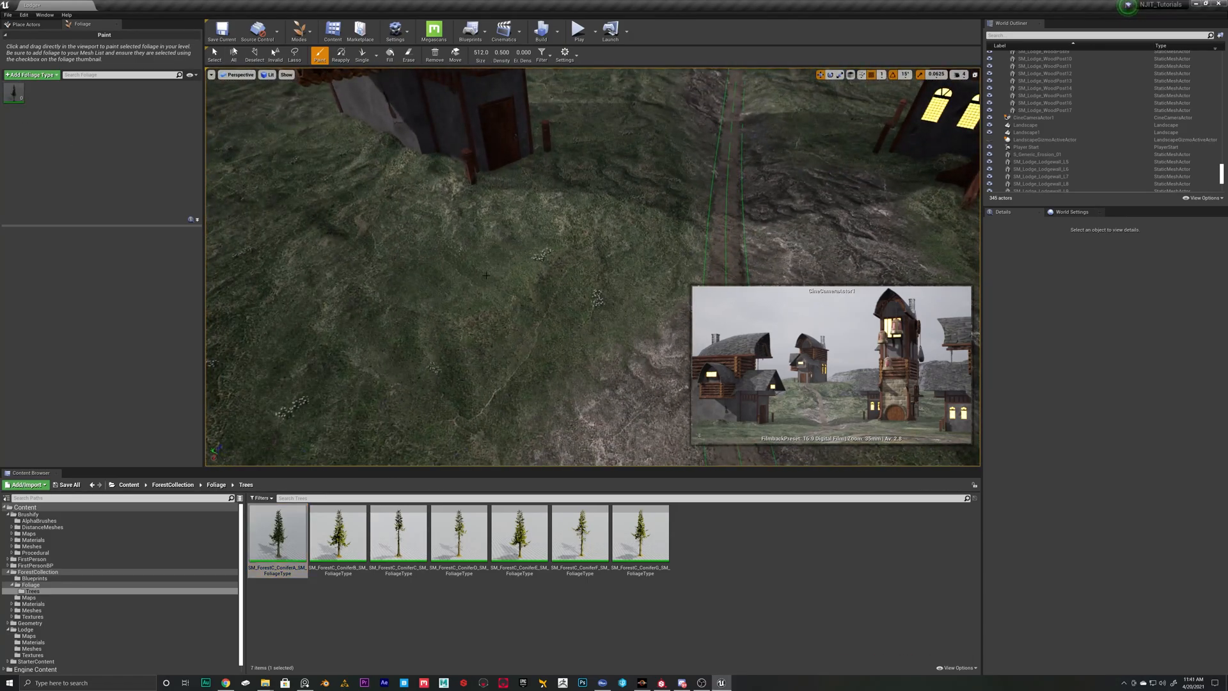
pyautogui.click(13, 99)
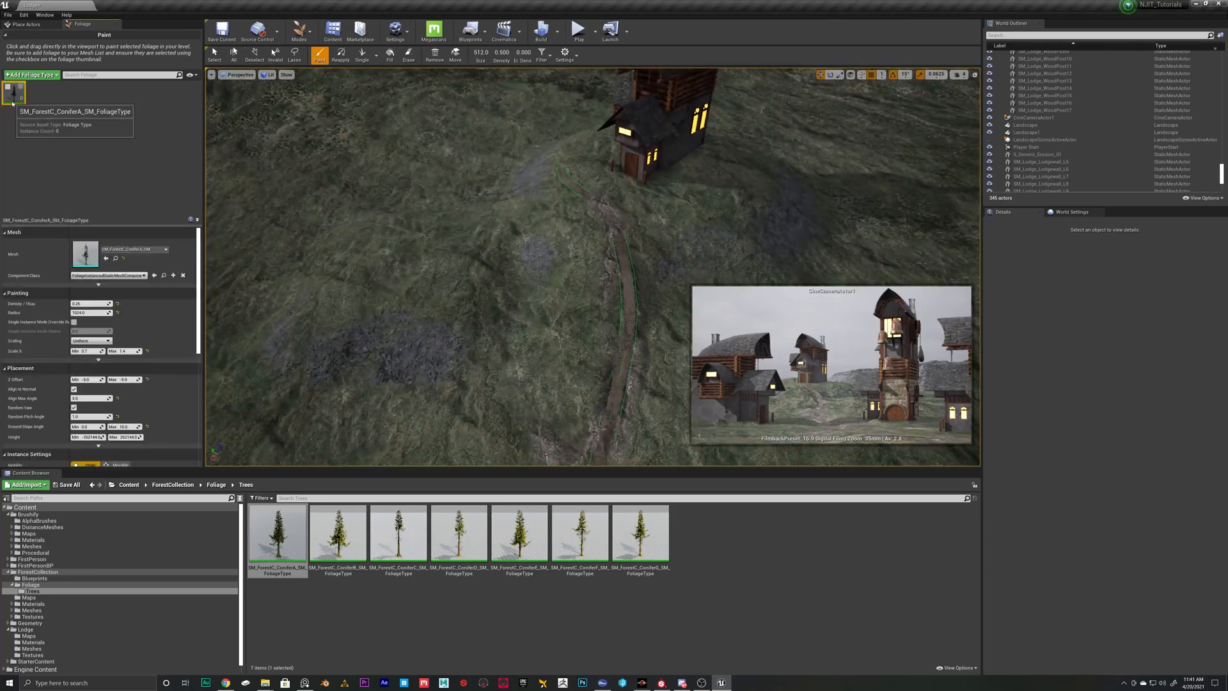
# - Try painting ConiferA trees on the hillside near the upper house, and undo the test strokes
pyautogui.click(490, 263)
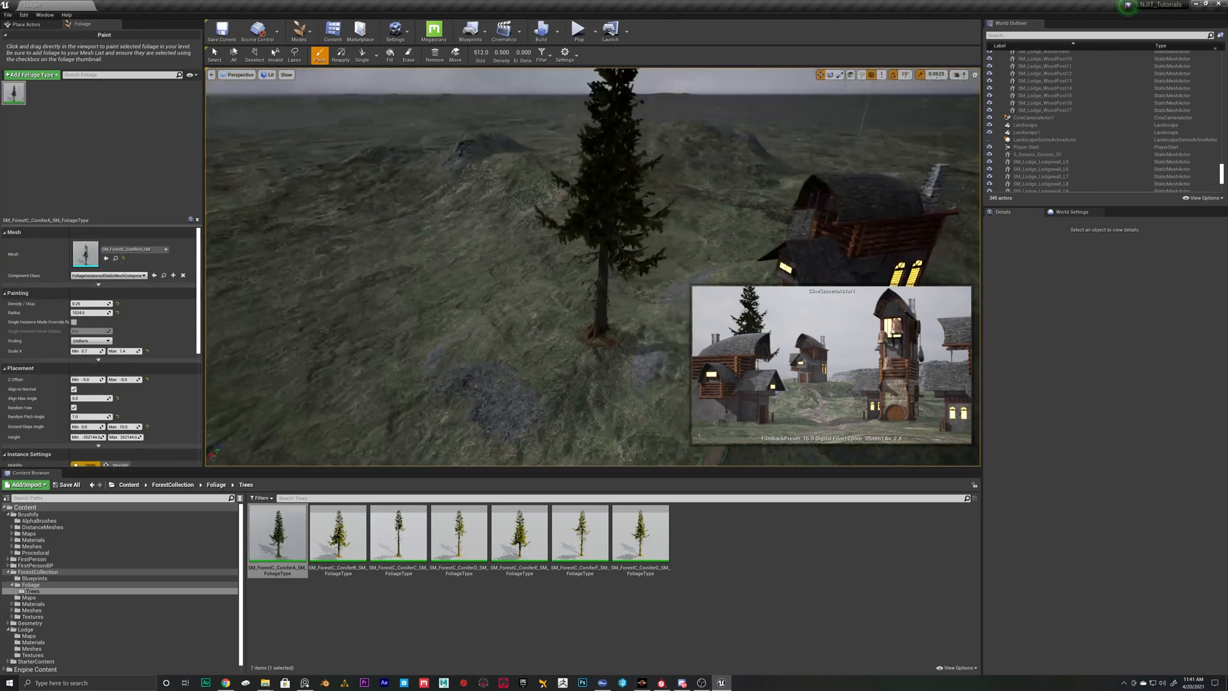
pyautogui.hotkey('ctrl', 'z')
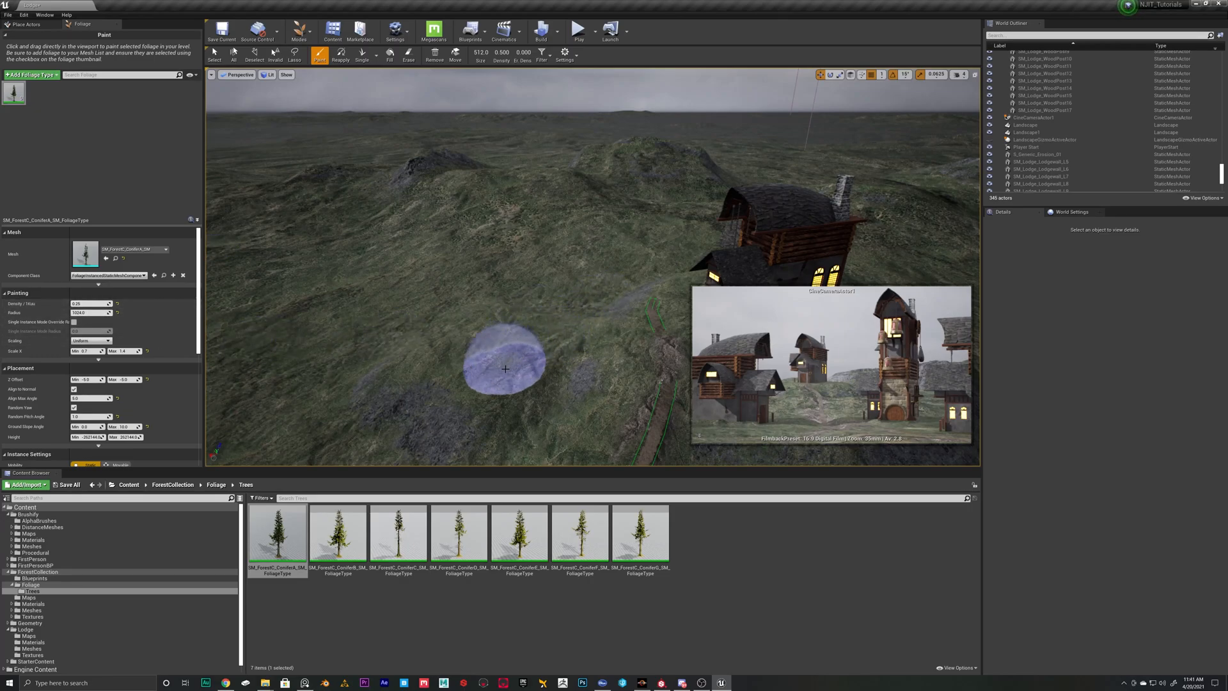
pyautogui.click(579, 333)
pyautogui.moveTo(651, 314)
pyautogui.mouseDown()
pyautogui.moveTo(461, 362)
pyautogui.moveTo(345, 300)
pyautogui.mouseUp()
pyautogui.moveTo(346, 300); pyautogui.dragTo(496, 320, button='right')
pyautogui.hotkey('ctrl', 'z')
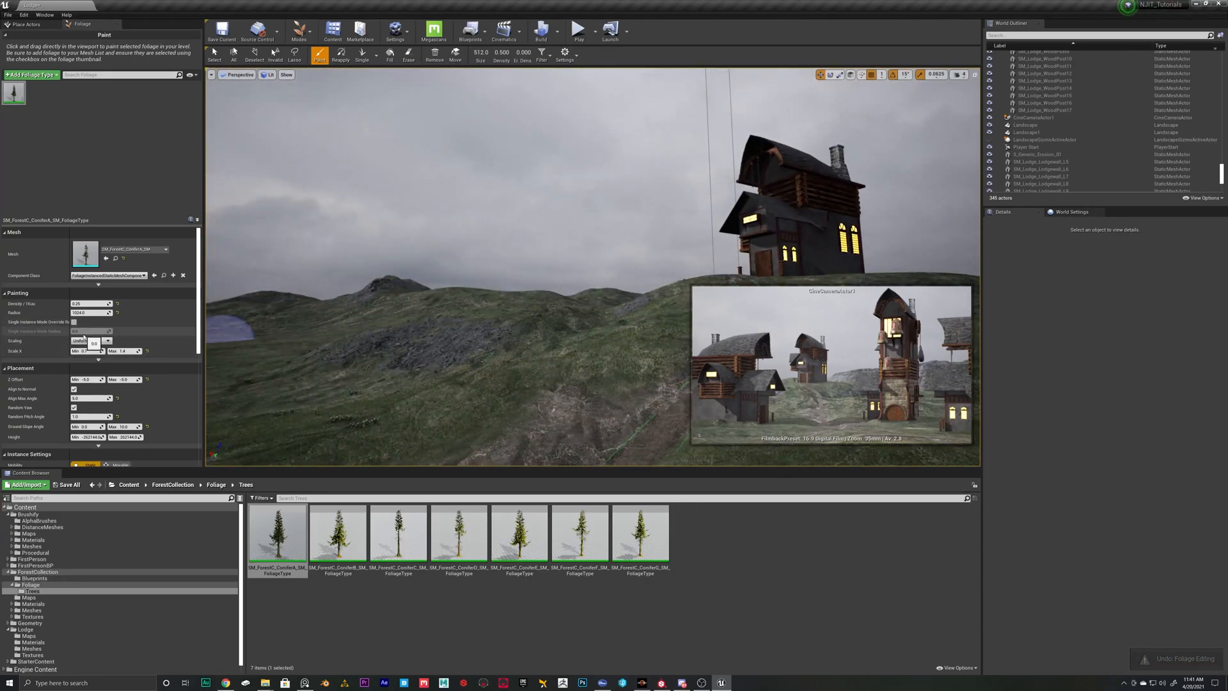
# - Try painting conifers beside the road with Align to Normal turned off, undo them, and turn the option back on
pyautogui.click(74, 389)
pyautogui.moveTo(582, 269); pyautogui.dragTo(575, 339, button='right')
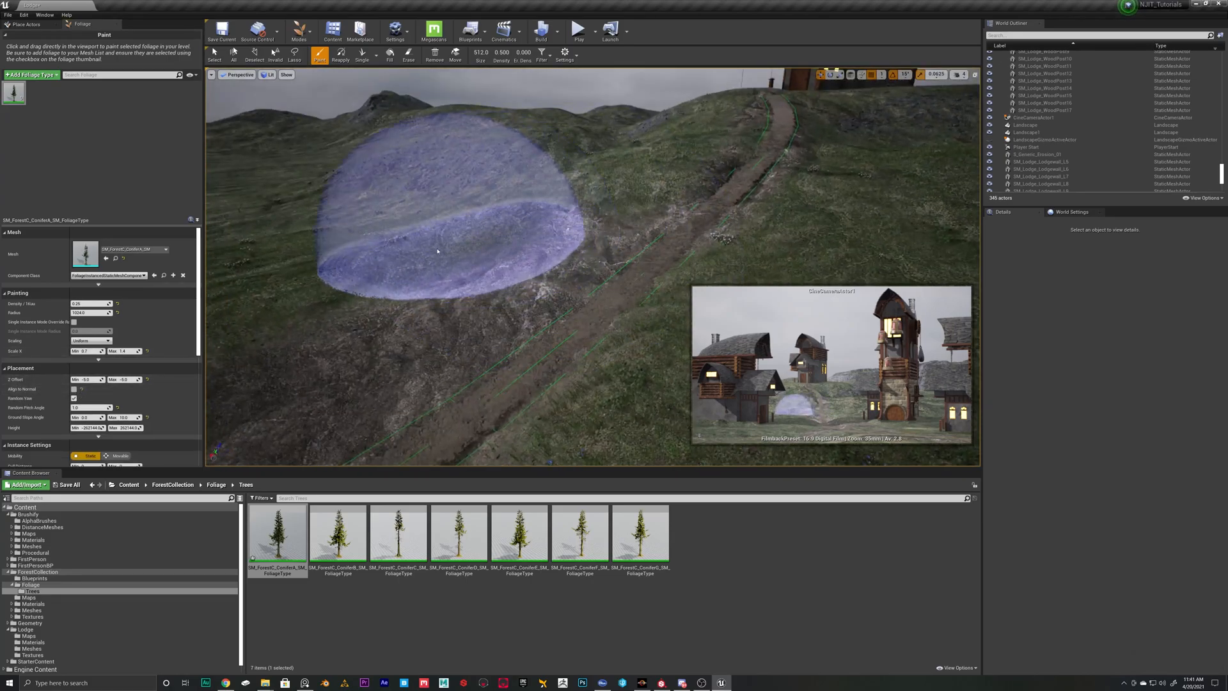
pyautogui.click(435, 240)
pyautogui.click(255, 246)
pyautogui.moveTo(256, 246)
pyautogui.mouseDown(button='right')
pyautogui.moveTo(233, 240)
pyautogui.moveTo(256, 351)
pyautogui.mouseUp(button='right')
pyautogui.hotkey('ctrl', 'z')
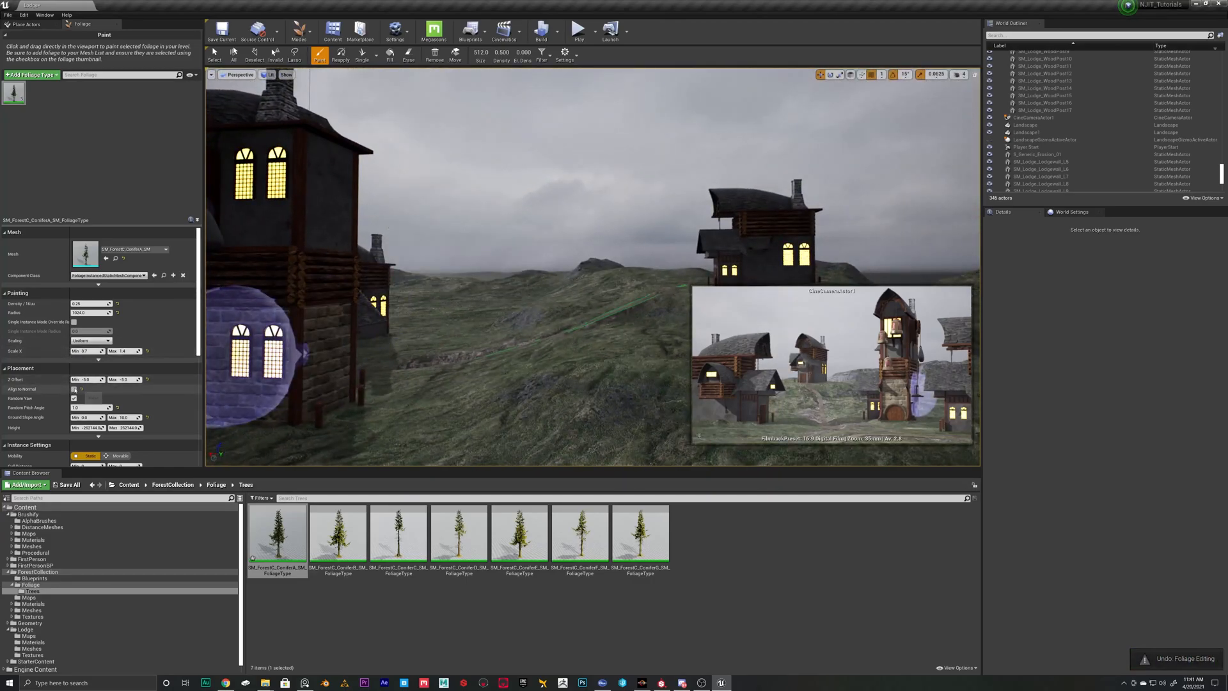
pyautogui.click(74, 389)
# - Try placing individual ConiferA trees on the slopes around the upper house and beside the road
pyautogui.moveTo(328, 301); pyautogui.dragTo(520, 287, button='right')
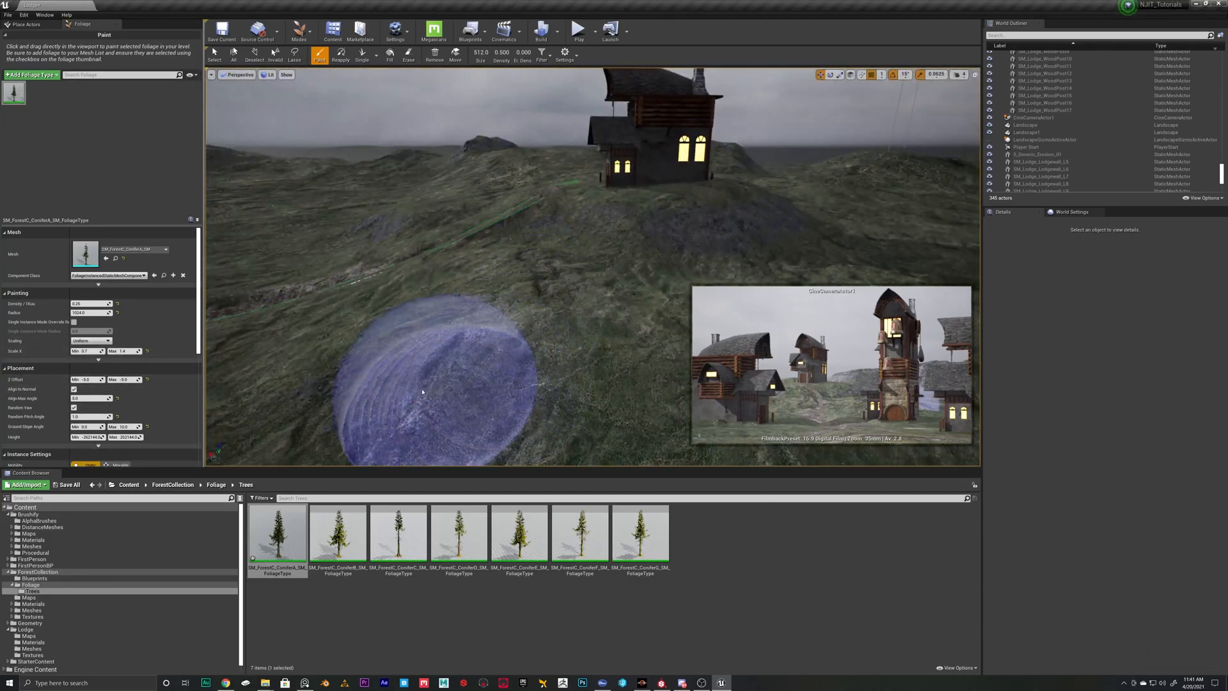
pyautogui.moveTo(663, 239)
pyautogui.mouseDown(button='right')
pyautogui.moveTo(677, 249)
pyautogui.moveTo(603, 192)
pyautogui.mouseUp(button='right')
pyautogui.moveTo(603, 192); pyautogui.dragTo(466, 247)
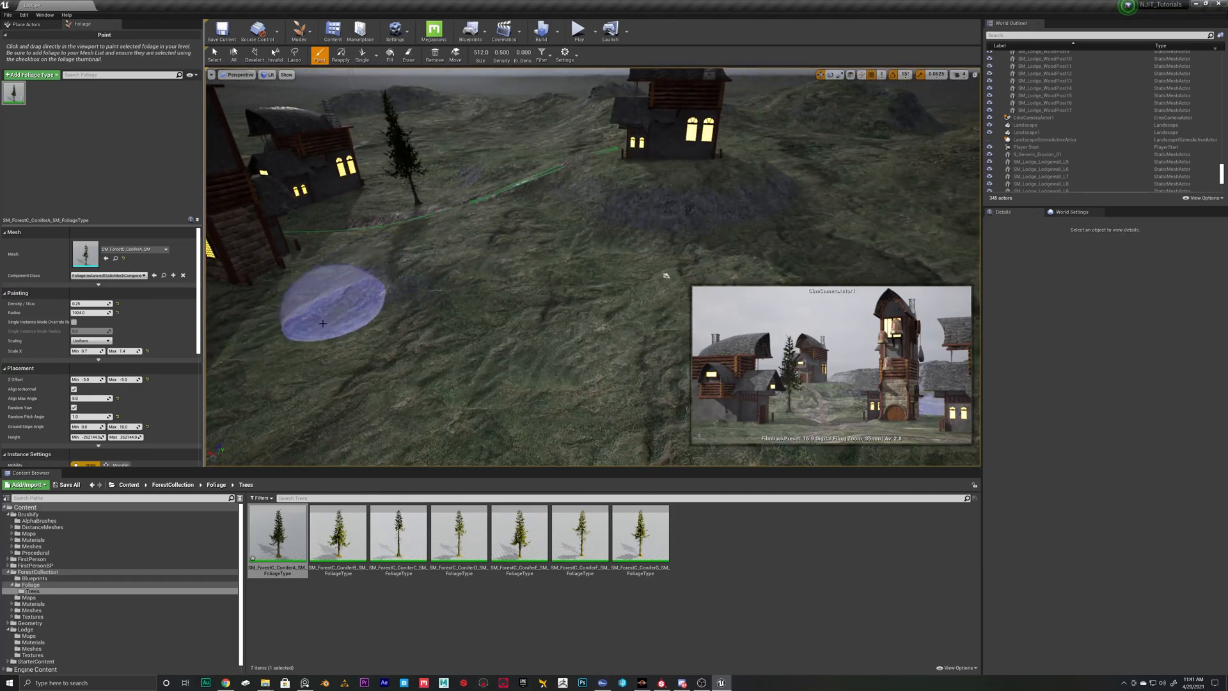
pyautogui.click(614, 378)
pyautogui.click(816, 169)
pyautogui.moveTo(694, 194); pyautogui.dragTo(548, 233, button='right')
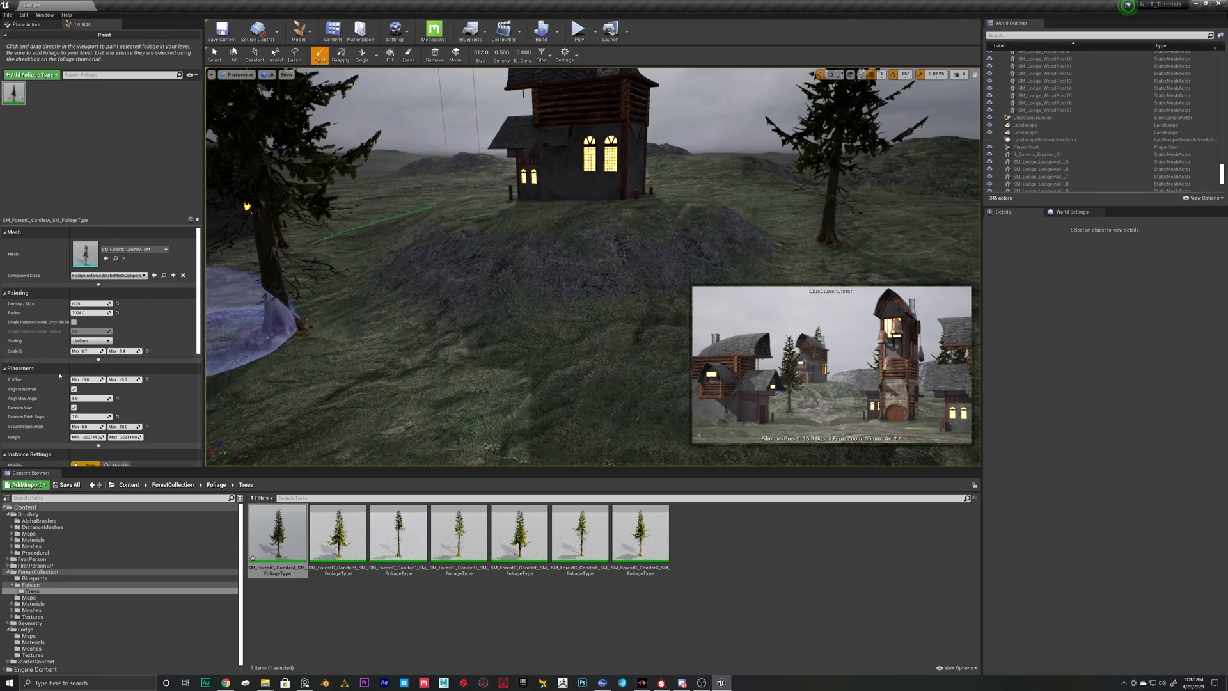
pyautogui.moveTo(499, 205)
pyautogui.mouseDown(button='right')
pyautogui.moveTo(448, 215)
pyautogui.moveTo(441, 255)
pyautogui.moveTo(543, 268)
pyautogui.mouseUp(button='right')
pyautogui.moveTo(543, 269)
pyautogui.mouseDown()
pyautogui.moveTo(589, 403)
pyautogui.moveTo(488, 291)
pyautogui.mouseUp()
pyautogui.moveTo(488, 291)
pyautogui.mouseDown(button='right')
pyautogui.moveTo(511, 281)
pyautogui.moveTo(479, 288)
pyautogui.moveTo(505, 262)
pyautogui.moveTo(476, 232)
pyautogui.mouseUp(button='right')
# - Undo the recent ConiferA strokes around the houses
pyautogui.hotkey('ctrl', 'z')
pyautogui.hotkey('ctrl', 'z')
pyautogui.hotkey('ctrl', 'z')
pyautogui.hotkey('ctrl', 'z')
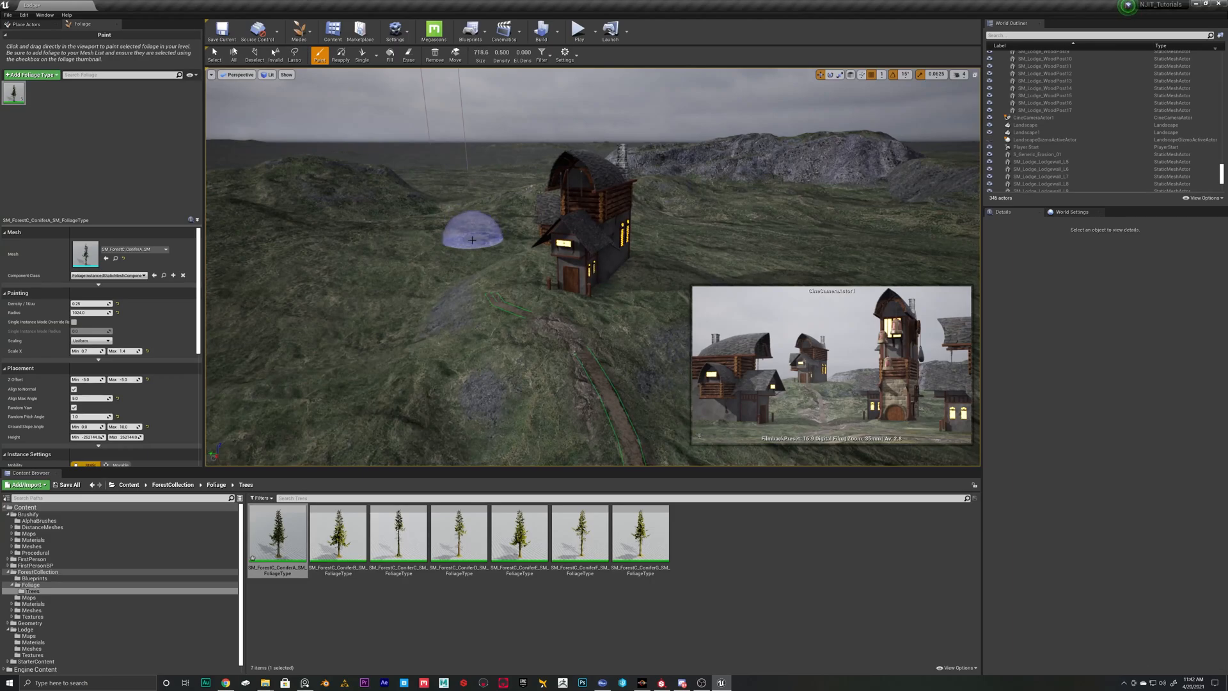
# - Enlarge the foliage brush to 1729 and paint ConiferA trees on the ground behind and beside the upper house
pyautogui.press(']')
pyautogui.press(']')
pyautogui.press(']')
pyautogui.press(']')
pyautogui.moveTo(356, 220); pyautogui.dragTo(514, 246)
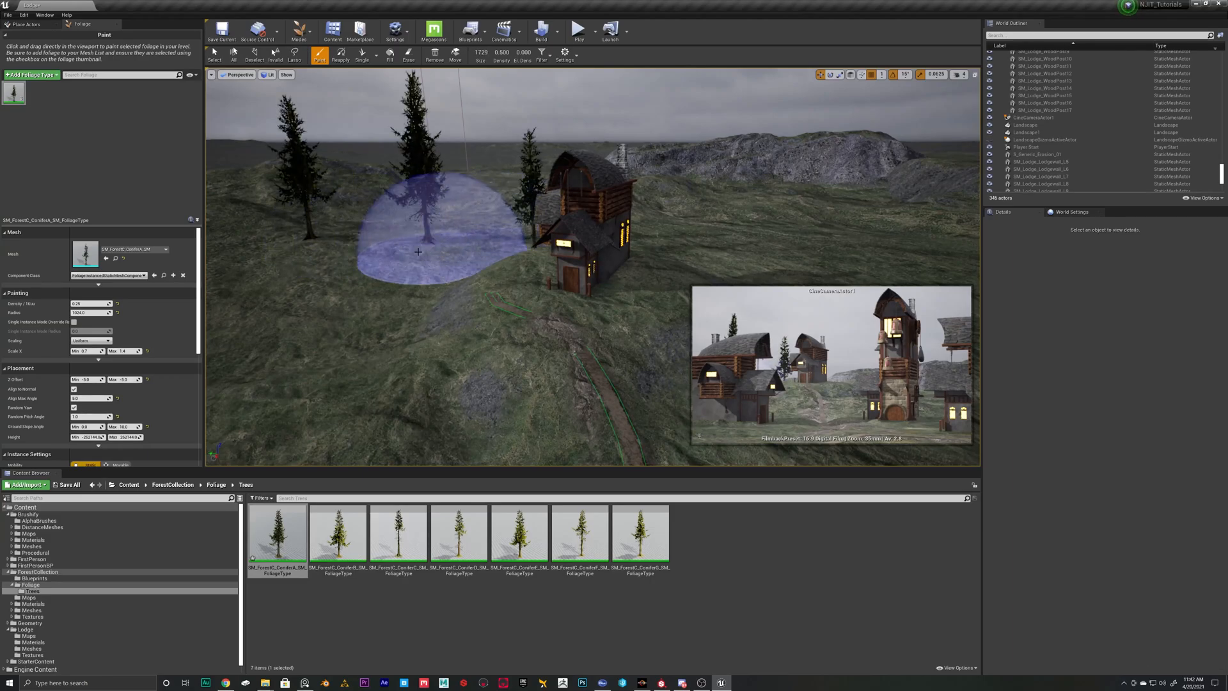
pyautogui.moveTo(356, 247)
pyautogui.mouseDown(button='right')
pyautogui.moveTo(460, 238)
pyautogui.moveTo(480, 217)
pyautogui.mouseUp(button='right')
pyautogui.moveTo(479, 218); pyautogui.dragTo(631, 233)
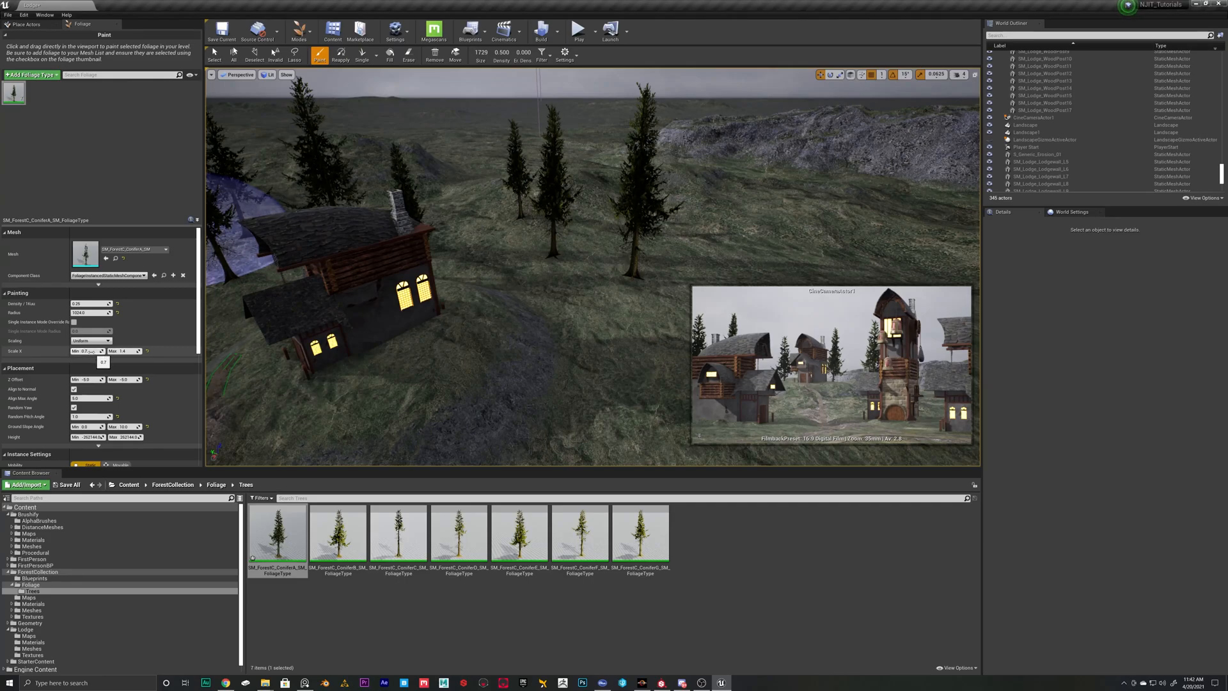
# - Paint ConiferA trees over the ground around and behind the upper house with the 1729 brush
pyautogui.moveTo(494, 313)
pyautogui.mouseDown(button='right')
pyautogui.moveTo(496, 343)
pyautogui.moveTo(496, 313)
pyautogui.mouseUp(button='right')
pyautogui.press('s')
pyautogui.click(551, 340)
pyautogui.moveTo(434, 243)
pyautogui.mouseDown(button='right')
pyautogui.moveTo(410, 320)
pyautogui.moveTo(358, 256)
pyautogui.moveTo(320, 249)
pyautogui.mouseUp(button='right')
pyautogui.press('w')
pyautogui.press('s')
pyautogui.moveTo(634, 195); pyautogui.dragTo(515, 235)
pyautogui.click(670, 122)
pyautogui.moveTo(670, 122); pyautogui.dragTo(716, 151, button='right')
pyautogui.press('w')
pyautogui.moveTo(585, 237)
pyautogui.mouseDown()
pyautogui.moveTo(712, 220)
pyautogui.moveTo(696, 245)
pyautogui.mouseUp()
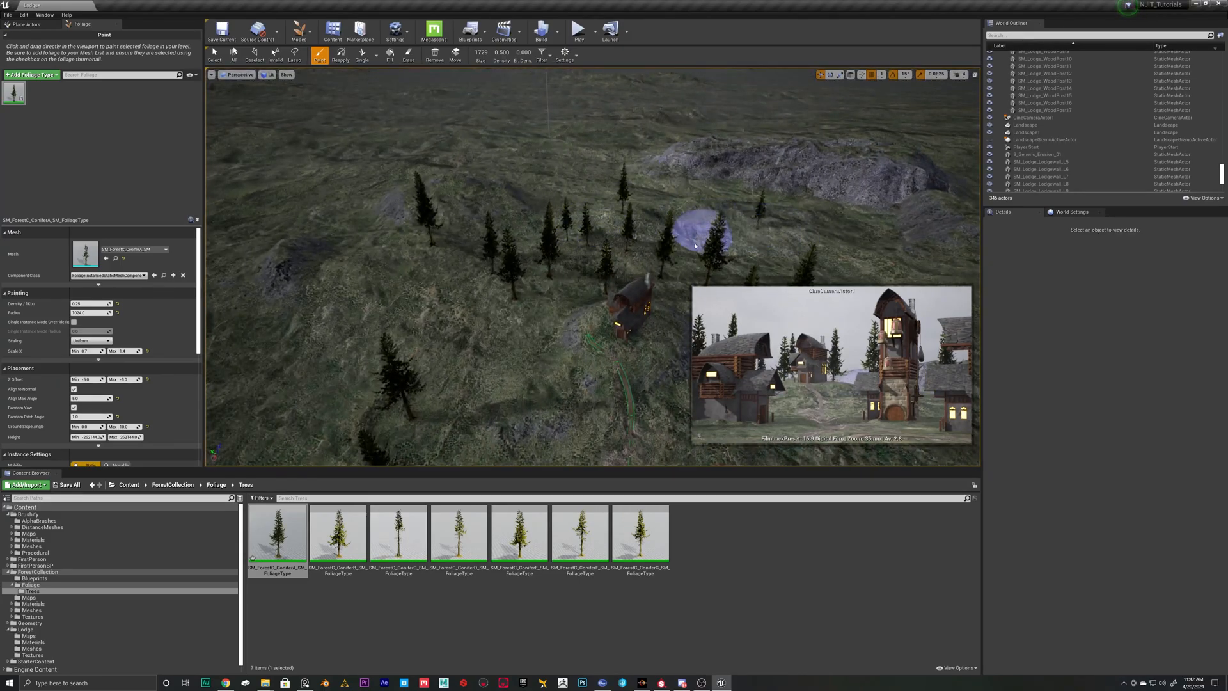
# - Extend the ConiferA forest across the hillside behind the upper house and down both of its flanks
pyautogui.moveTo(770, 224); pyautogui.dragTo(854, 229)
pyautogui.moveTo(854, 229); pyautogui.dragTo(786, 272, button='right')
pyautogui.press('d')
pyautogui.moveTo(662, 280); pyautogui.dragTo(683, 206)
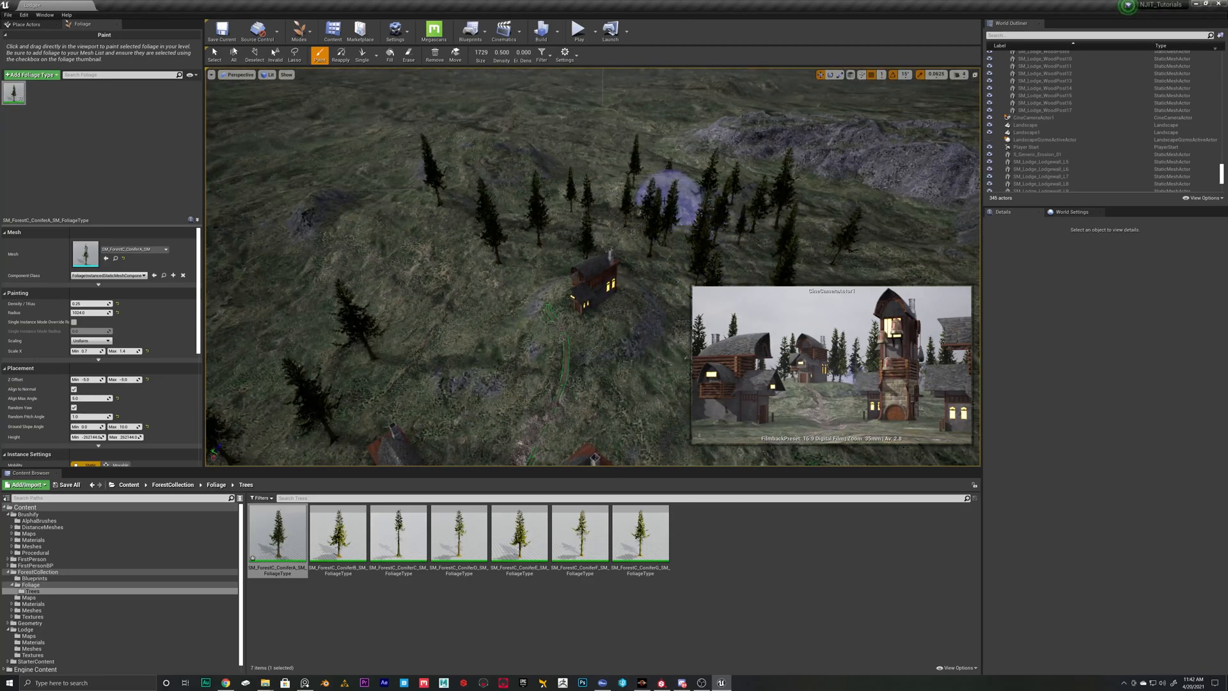
pyautogui.moveTo(557, 226)
pyautogui.mouseDown()
pyautogui.moveTo(263, 324)
pyautogui.moveTo(368, 215)
pyautogui.mouseUp()
pyautogui.moveTo(371, 218); pyautogui.dragTo(441, 256, button='right')
pyautogui.moveTo(441, 256); pyautogui.dragTo(467, 319)
pyautogui.press('s')
pyautogui.moveTo(467, 320)
pyautogui.mouseDown(button='right')
pyautogui.moveTo(505, 323)
pyautogui.moveTo(512, 345)
pyautogui.moveTo(582, 356)
pyautogui.mouseUp(button='right')
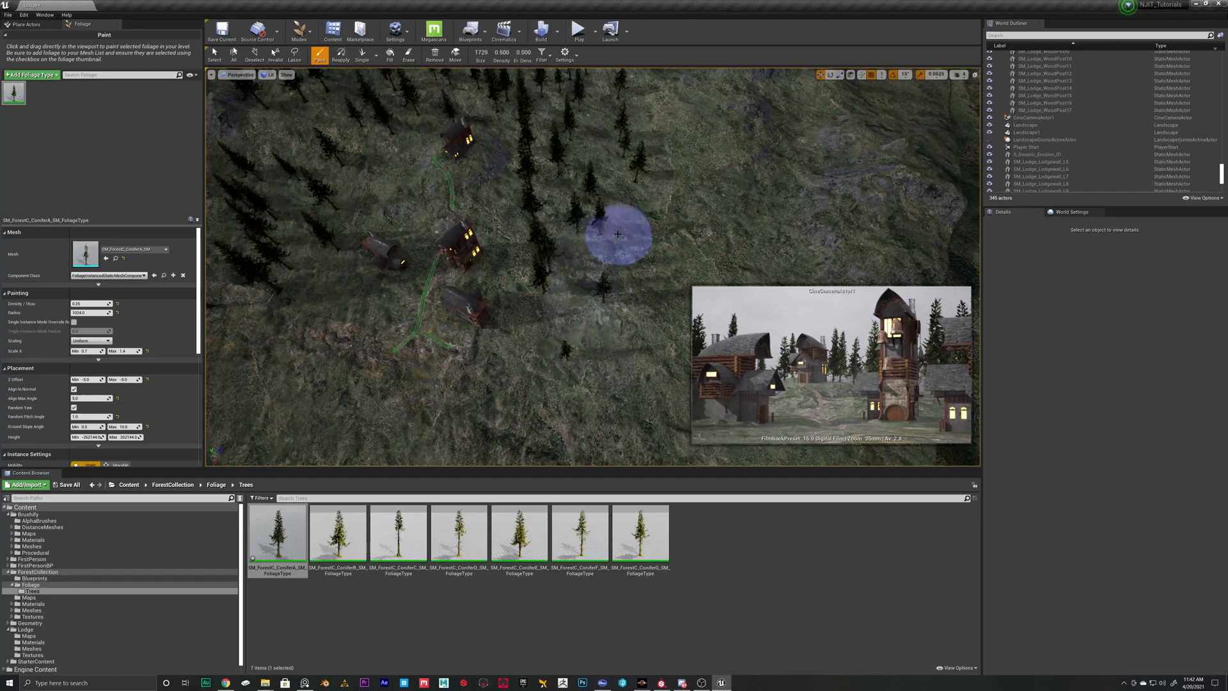
# - Add the SM_ForestC_ConiferC foliage type to the foliage palette and set its activation for painting
pyautogui.moveTo(398, 534); pyautogui.dragTo(27, 101)
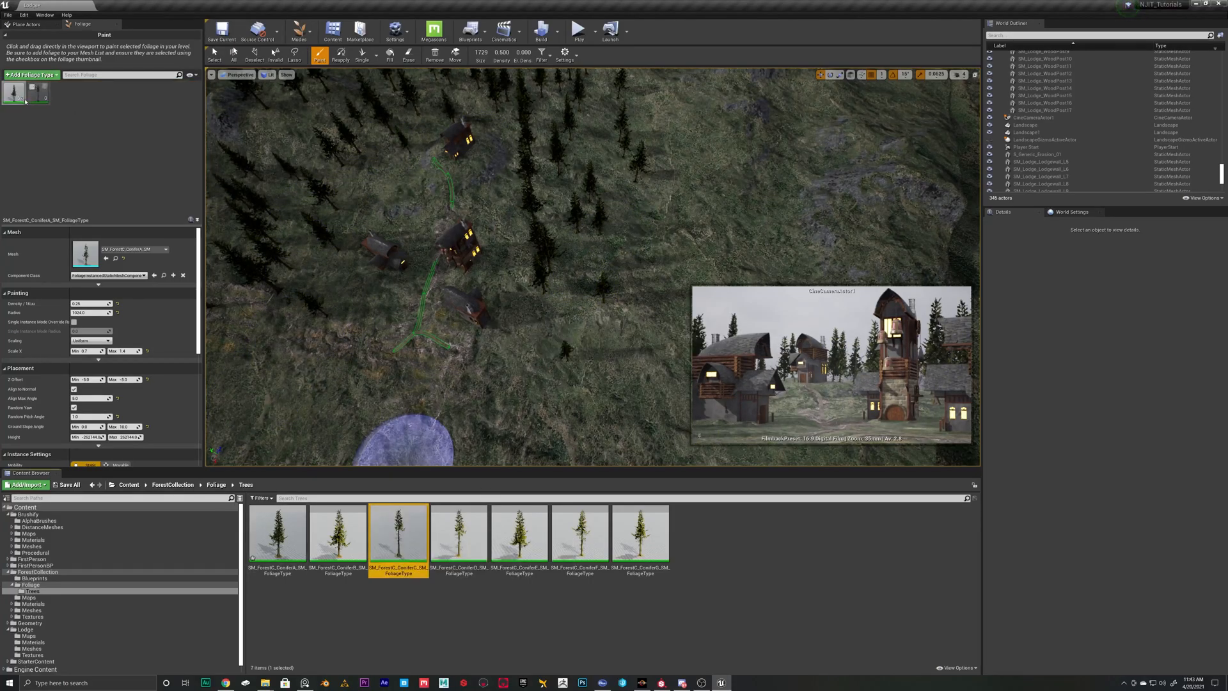
pyautogui.click(30, 86)
pyautogui.moveTo(314, 242); pyautogui.dragTo(313, 173, button='right')
pyautogui.press('w')
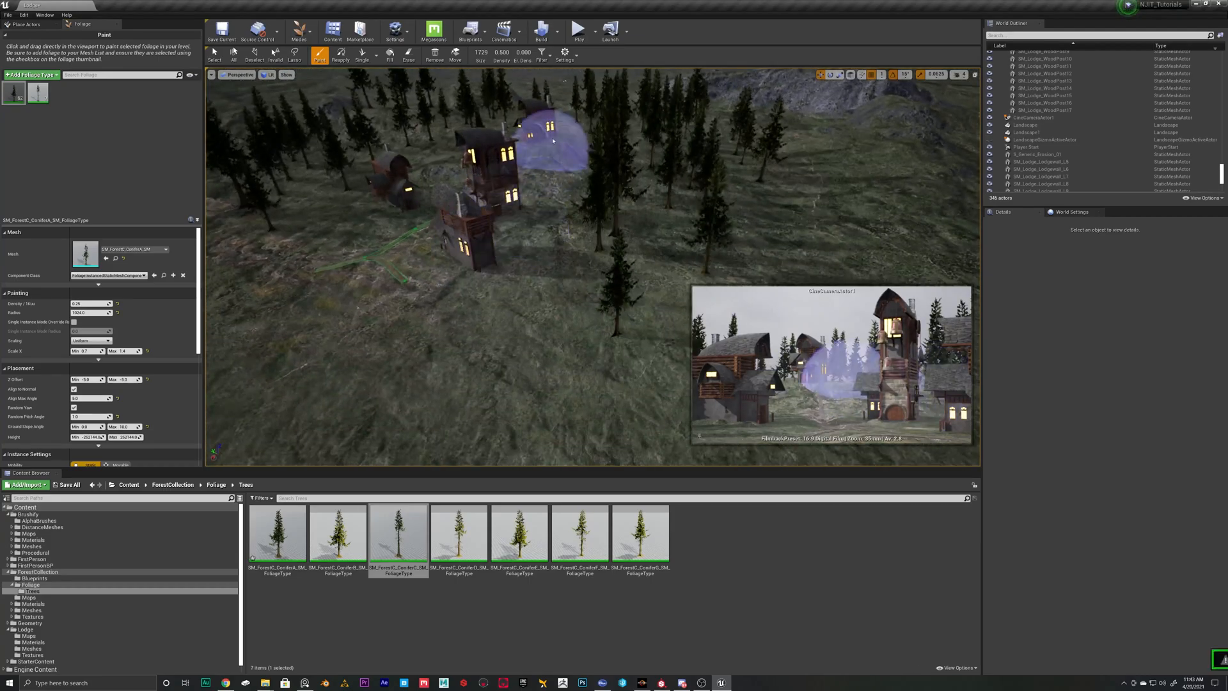
# - Undo the last foliage stroke and place single conifers on the open ground around the houses and road
pyautogui.hotkey('ctrl', 'z')
pyautogui.moveTo(551, 141); pyautogui.dragTo(663, 245, button='right')
pyautogui.click(512, 346)
pyautogui.moveTo(512, 345); pyautogui.dragTo(603, 296, button='right')
pyautogui.press('s')
pyautogui.click(598, 298)
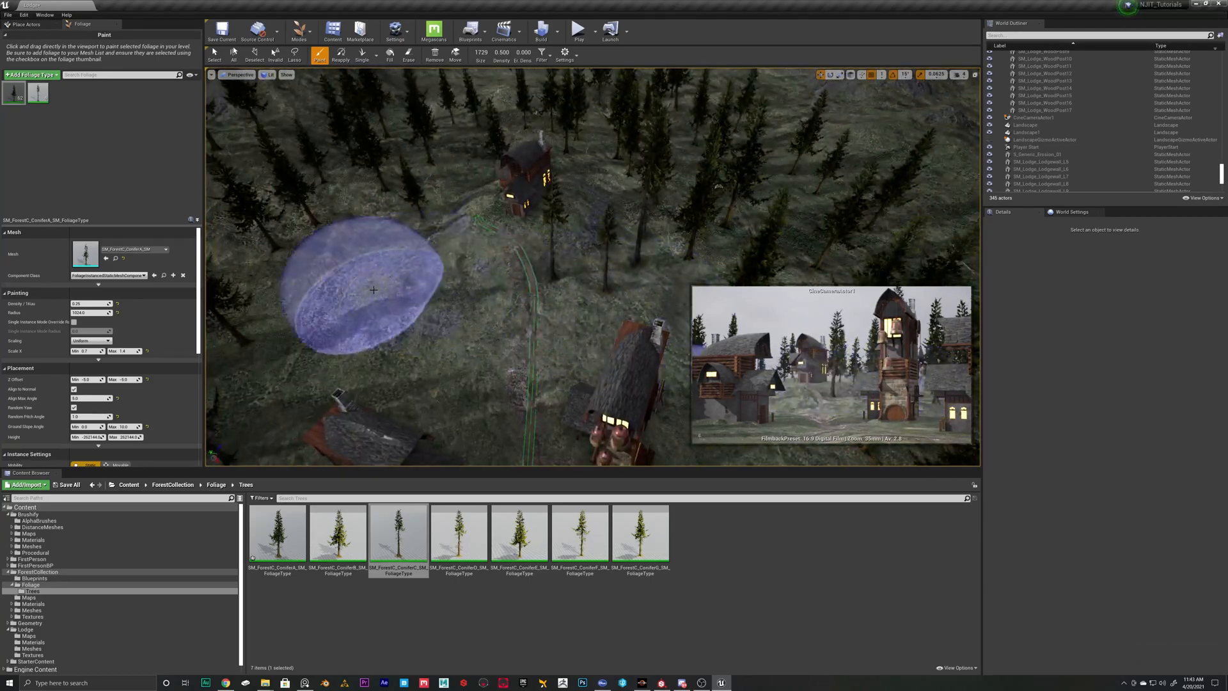
pyautogui.click(346, 313)
pyautogui.moveTo(465, 200); pyautogui.dragTo(457, 151, button='right')
pyautogui.press('w')
pyautogui.click(345, 297)
pyautogui.click(520, 206)
# - Reduce the foliage brush to 801.3 and fill gaps on the hillside near the upper house with more conifers
pyautogui.moveTo(543, 206); pyautogui.dragTo(561, 275, button='right')
pyautogui.press('w')
pyautogui.press('[')
pyautogui.press('[')
pyautogui.press('[')
pyautogui.press('[')
pyautogui.press('[')
pyautogui.press('[')
pyautogui.press('[')
pyautogui.press('[')
pyautogui.press('[')
pyautogui.press('[')
pyautogui.press('[')
pyautogui.press('[')
pyautogui.press('[')
pyautogui.press('[')
pyautogui.click(585, 209)
pyautogui.moveTo(600, 207)
pyautogui.mouseDown(button='right')
pyautogui.moveTo(595, 172)
pyautogui.moveTo(582, 227)
pyautogui.mouseUp(button='right')
pyautogui.press('w')
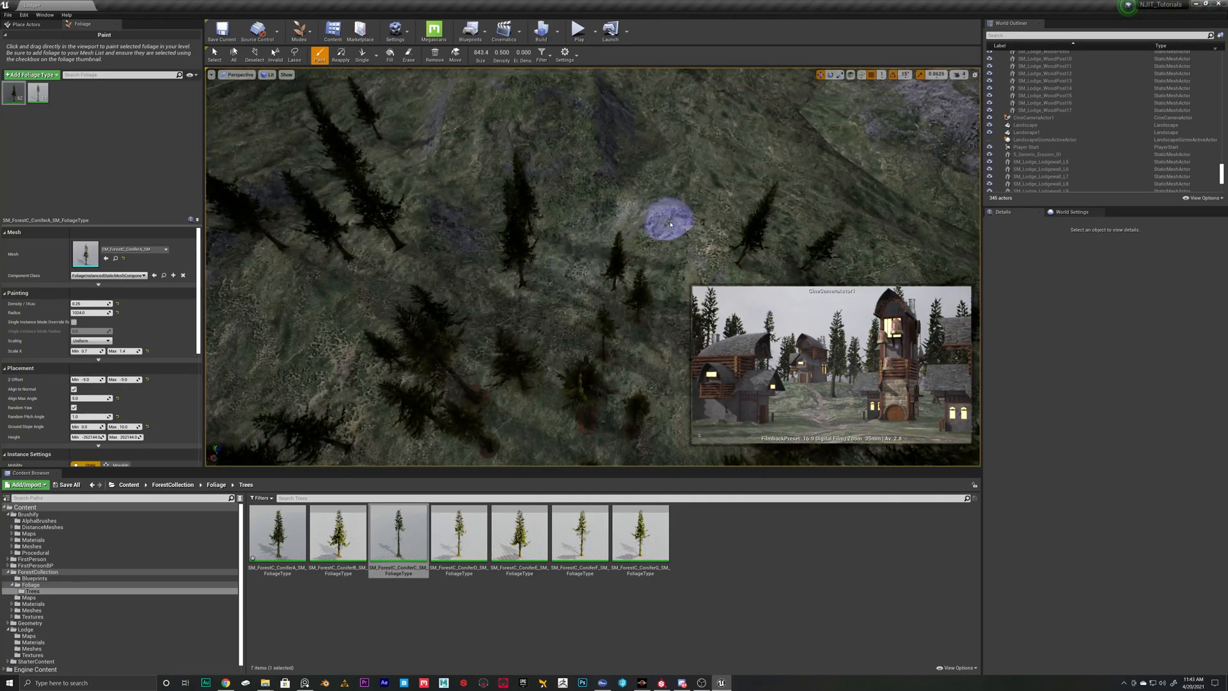
pyautogui.press('[')
pyautogui.click(637, 228)
pyautogui.click(639, 259)
pyautogui.press('w')
pyautogui.moveTo(693, 266); pyautogui.dragTo(486, 232, button='right')
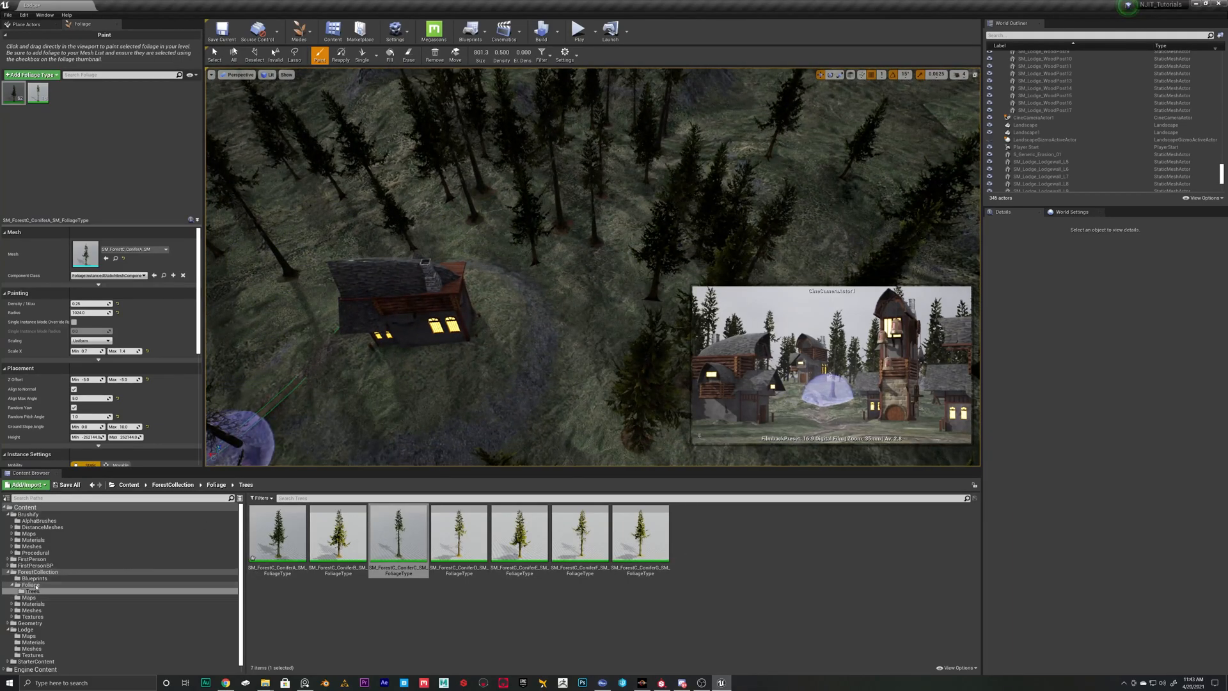
# - Add SM_ForestC_PlantFernB from the ForestCollection Meshes/Plants folder to the foliage palette and activate it
pyautogui.click(32, 610)
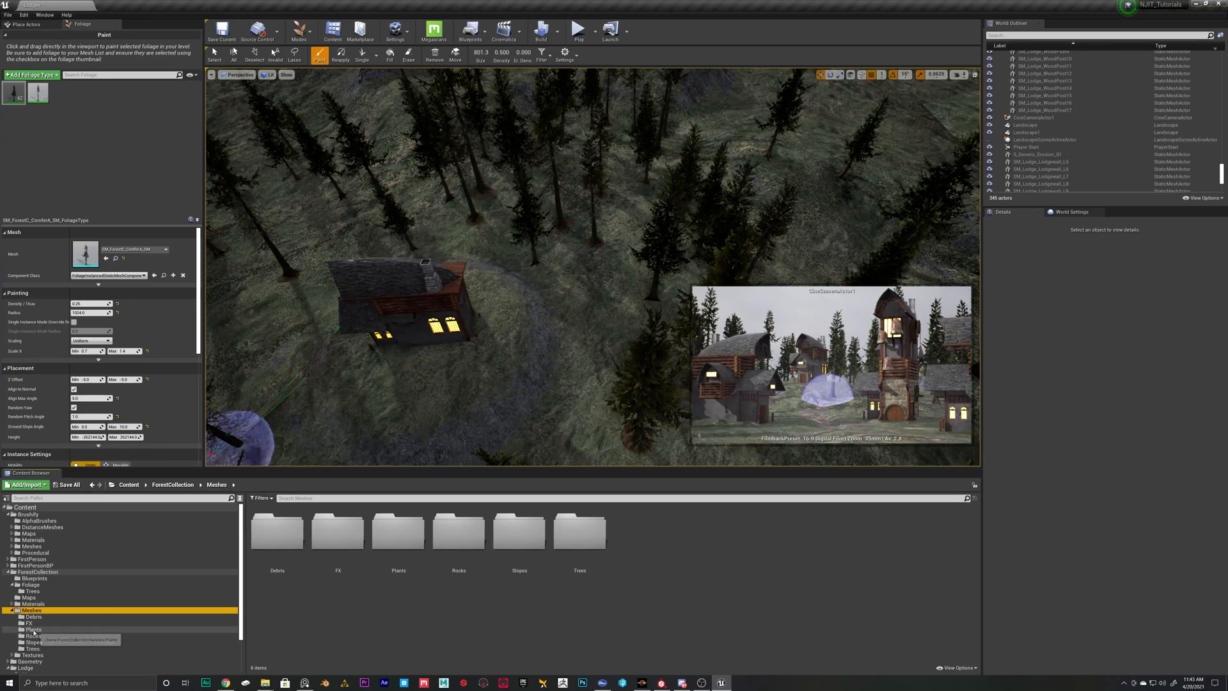
pyautogui.click(34, 630)
pyautogui.moveTo(338, 533); pyautogui.dragTo(108, 116)
pyautogui.click(58, 95)
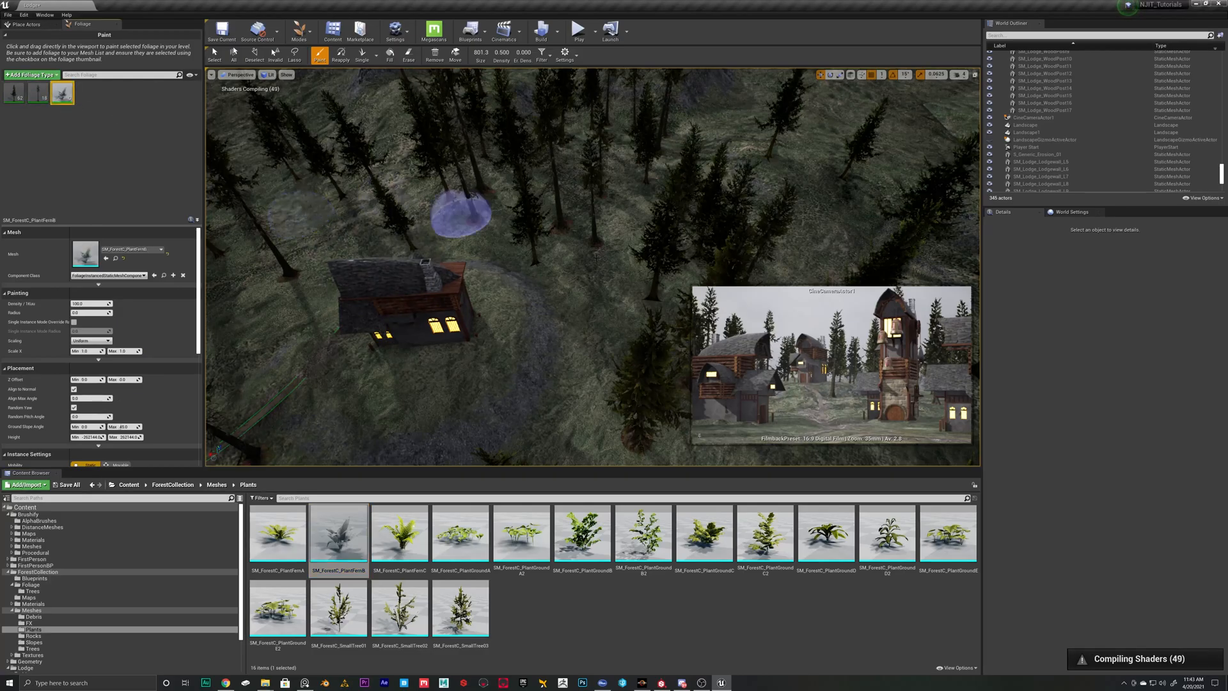
# - Try painting PlantFernB ferns beside the road with the foliage brush reduced to 479.7, and undo them
pyautogui.moveTo(537, 339); pyautogui.dragTo(541, 353, button='right')
pyautogui.press('[')
pyautogui.press('[')
pyautogui.press('[')
pyautogui.press('[')
pyautogui.press('[')
pyautogui.press('[')
pyautogui.press('[')
pyautogui.press('[')
pyautogui.press('[')
pyautogui.press('[')
pyautogui.moveTo(529, 323); pyautogui.dragTo(548, 316)
pyautogui.moveTo(581, 255)
pyautogui.mouseDown(button='right')
pyautogui.moveTo(648, 267)
pyautogui.moveTo(624, 200)
pyautogui.mouseUp(button='right')
pyautogui.click(504, 262)
pyautogui.press('a')
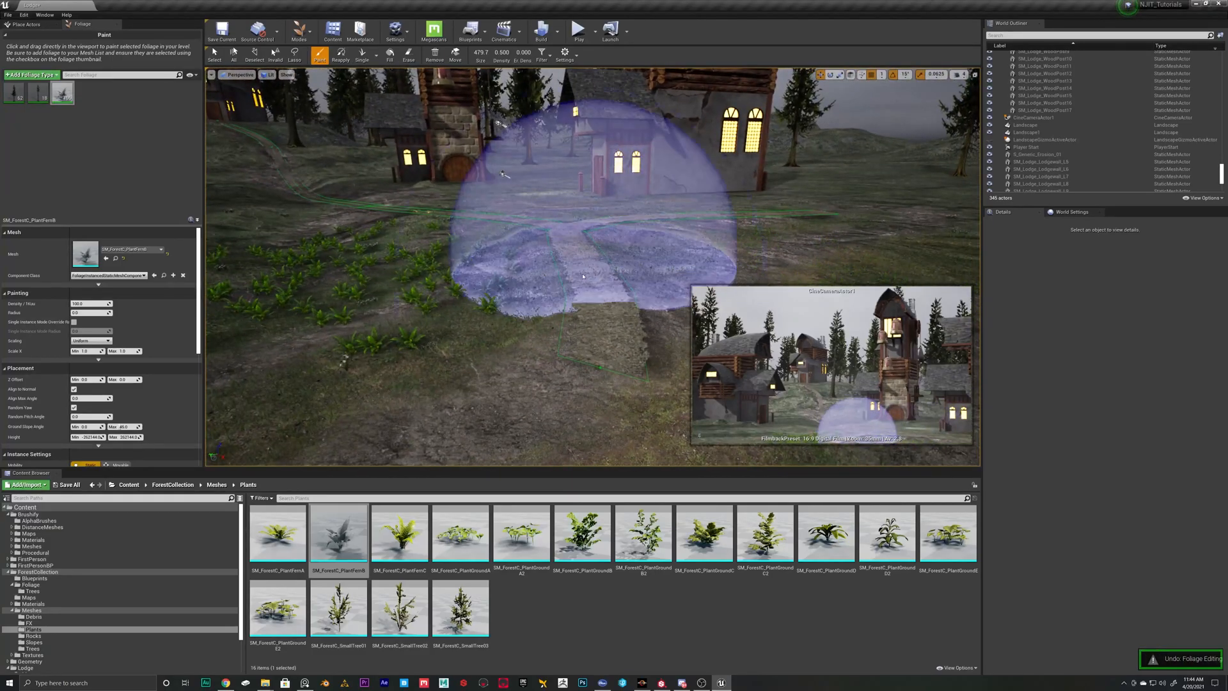
pyautogui.hotkey('ctrl', 'z')
# - Switch to landscape sculpting and raise the ground around the near end of the road with a 296 brush
pyautogui.scroll(3, 561, 177)
pyautogui.moveTo(550, 345); pyautogui.dragTo(604, 329, button='right')
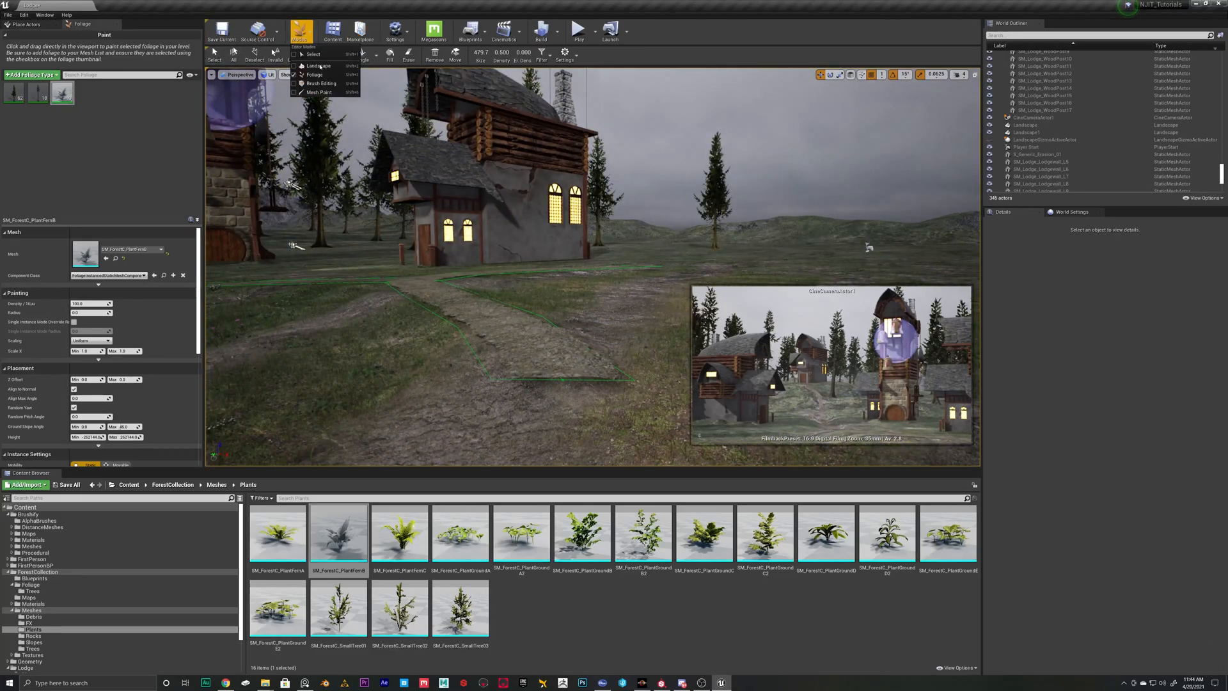
pyautogui.click(314, 75)
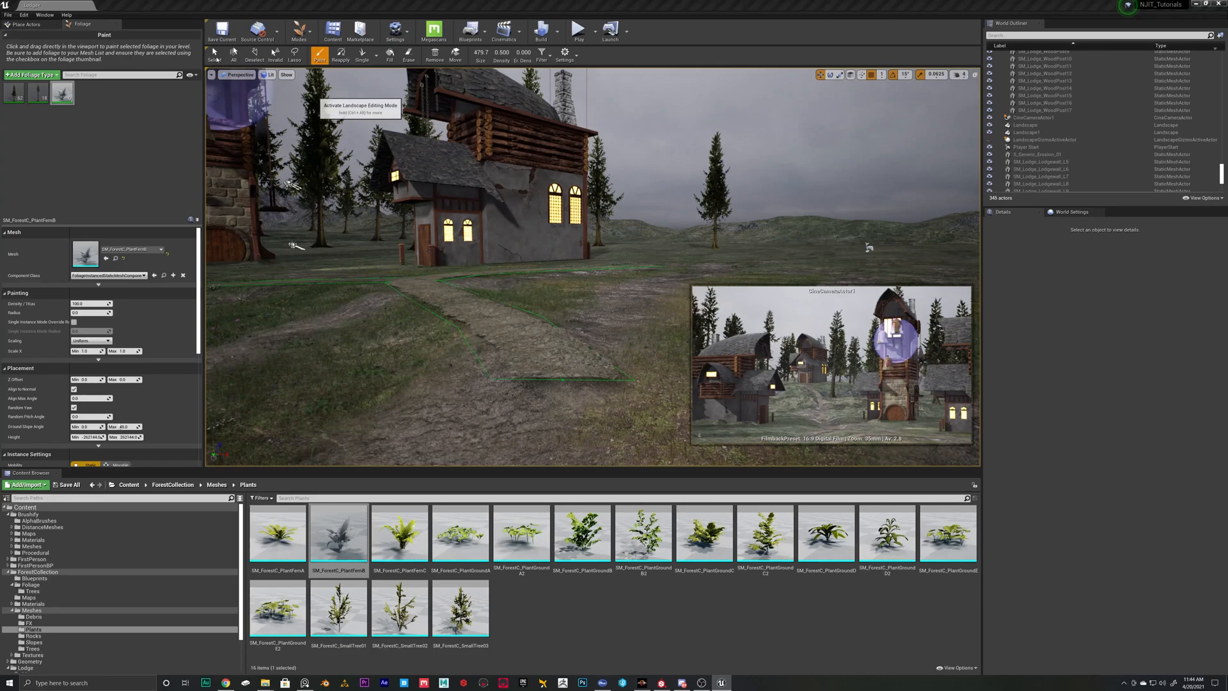
pyautogui.hotkey('shift', '2')
pyautogui.click(249, 50)
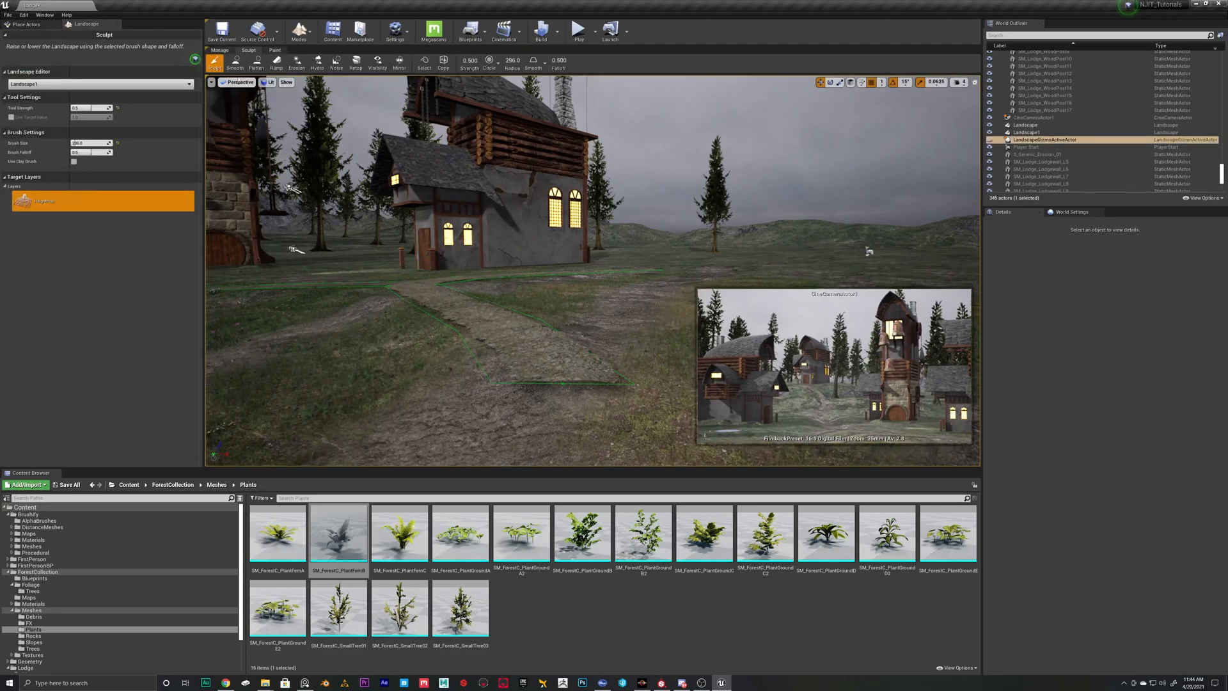
pyautogui.moveTo(600, 308); pyautogui.dragTo(613, 324, button='right')
pyautogui.moveTo(563, 344); pyautogui.dragTo(526, 296)
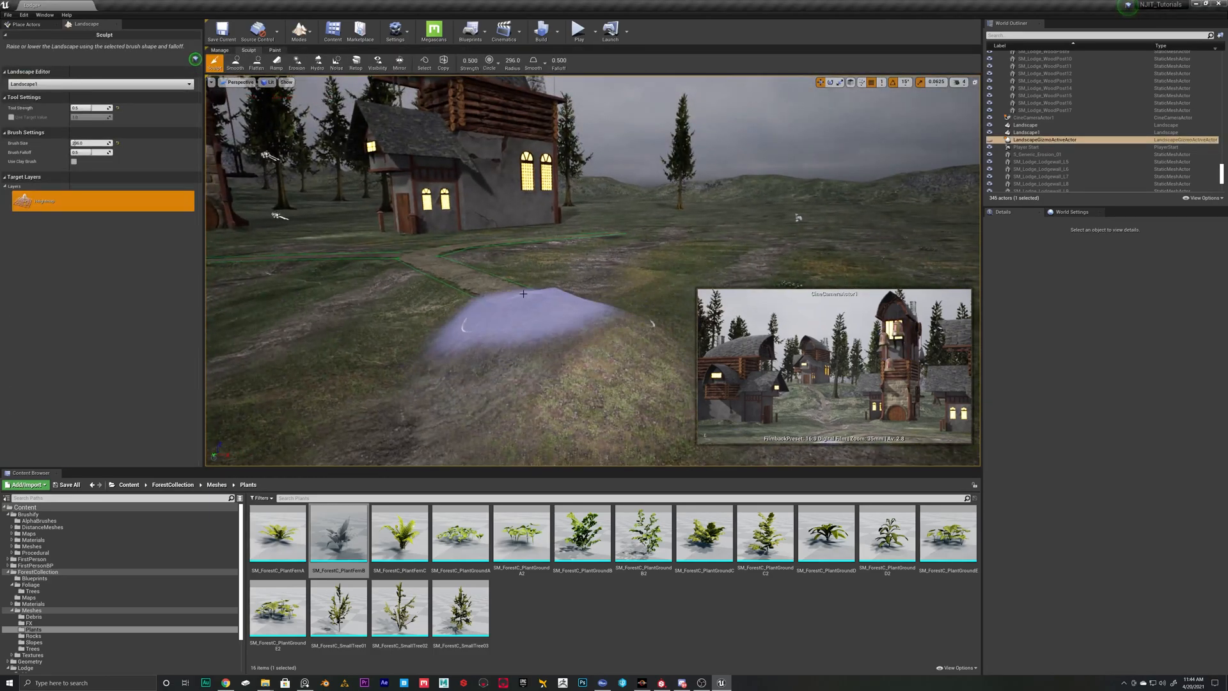
pyautogui.moveTo(593, 269)
pyautogui.mouseDown(button='right')
pyautogui.moveTo(541, 272)
pyautogui.moveTo(492, 311)
pyautogui.mouseUp(button='right')
pyautogui.moveTo(639, 294)
pyautogui.mouseDown()
pyautogui.moveTo(661, 192)
pyautogui.moveTo(493, 275)
pyautogui.moveTo(576, 197)
pyautogui.moveTo(690, 273)
pyautogui.moveTo(671, 214)
pyautogui.moveTo(752, 203)
pyautogui.mouseUp()
pyautogui.moveTo(860, 200); pyautogui.dragTo(966, 208, button='right')
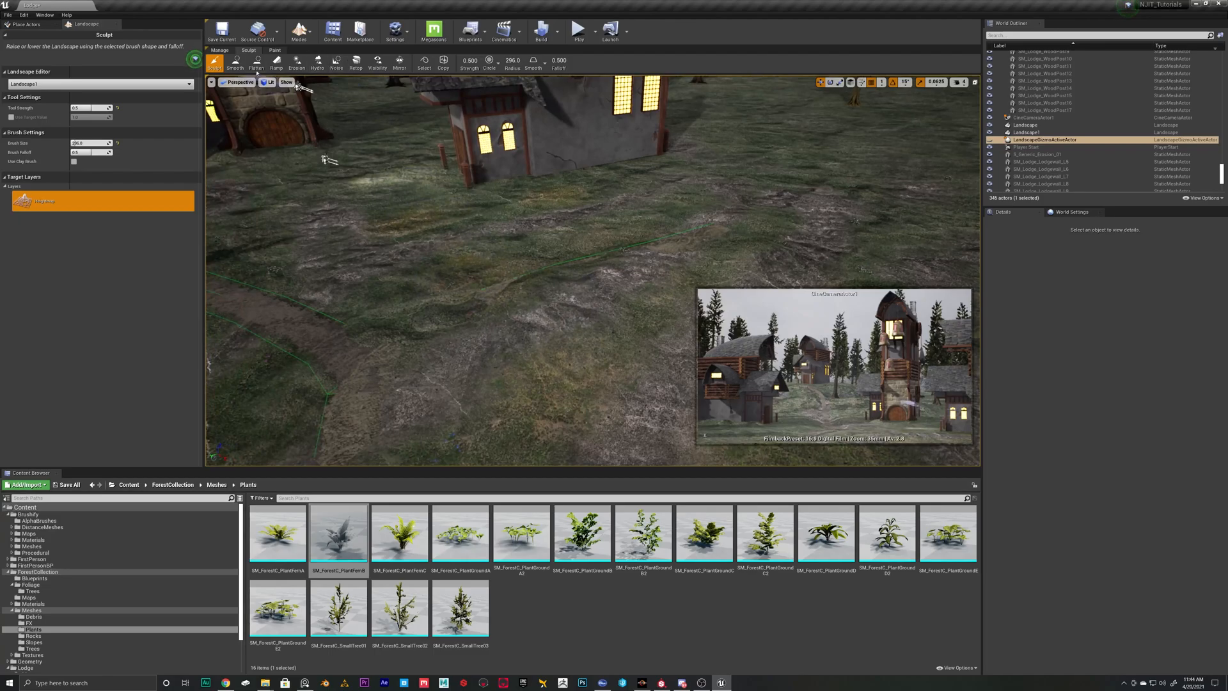
# - Smooth the raised landscape around the road junction and the near end of the road
pyautogui.click(235, 63)
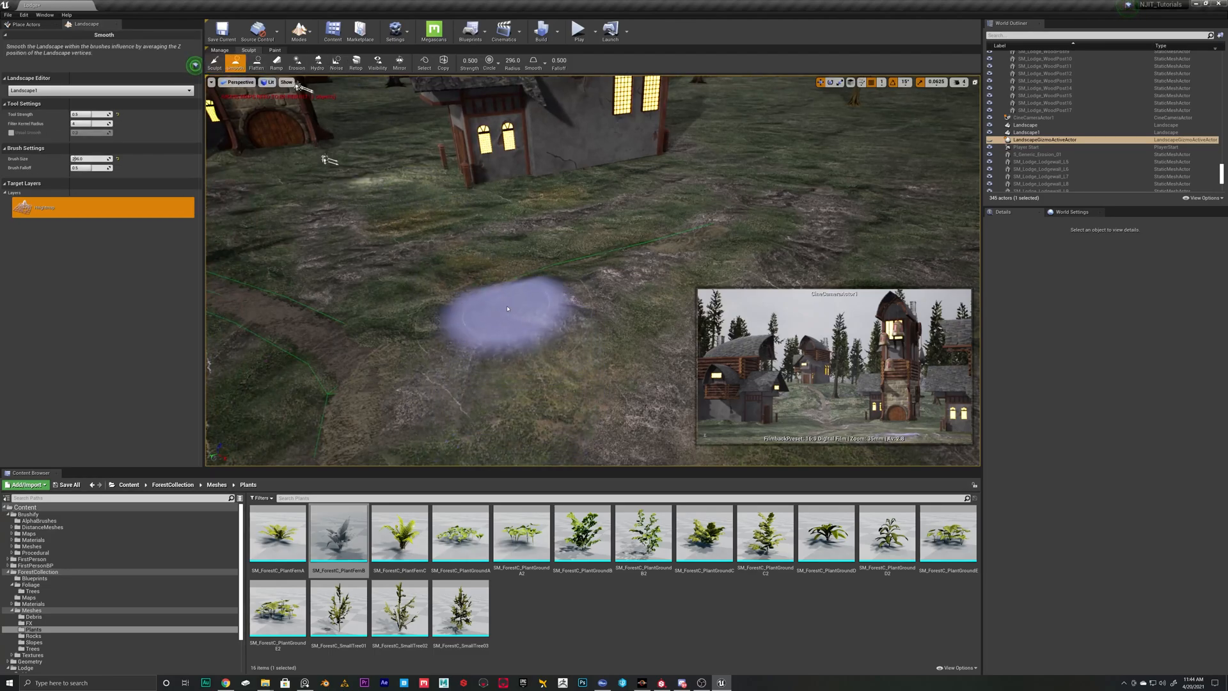
pyautogui.moveTo(620, 277); pyautogui.dragTo(619, 316)
pyautogui.moveTo(619, 316); pyautogui.dragTo(555, 329, button='right')
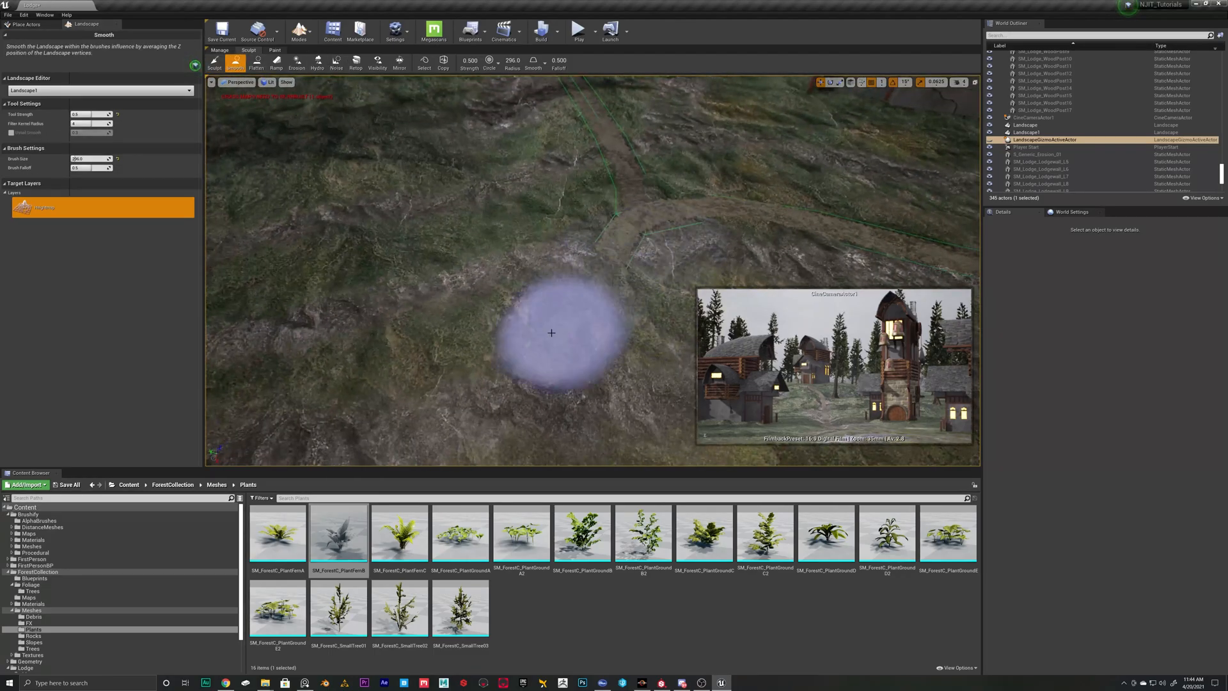
pyautogui.moveTo(555, 329); pyautogui.dragTo(604, 250)
pyautogui.moveTo(665, 314)
pyautogui.mouseDown(button='right')
pyautogui.moveTo(614, 300)
pyautogui.moveTo(613, 321)
pyautogui.mouseUp(button='right')
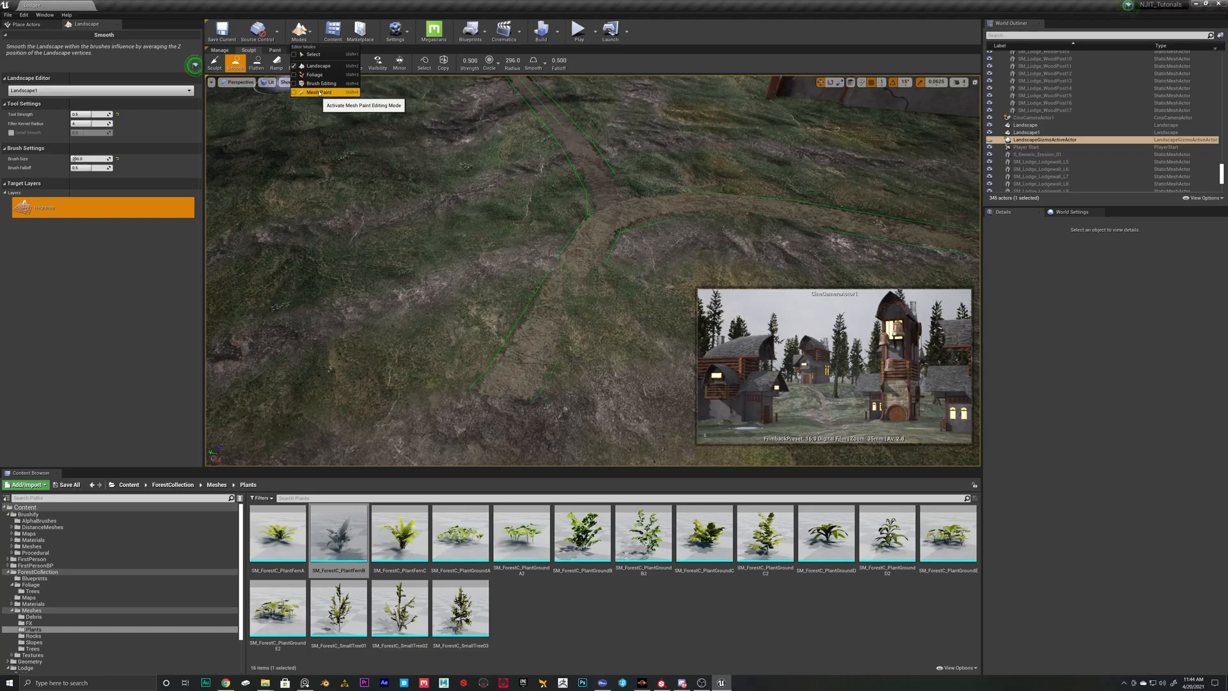
# - Paint the Mud landscape layer around the road junction and along the road's edges
pyautogui.click(274, 51)
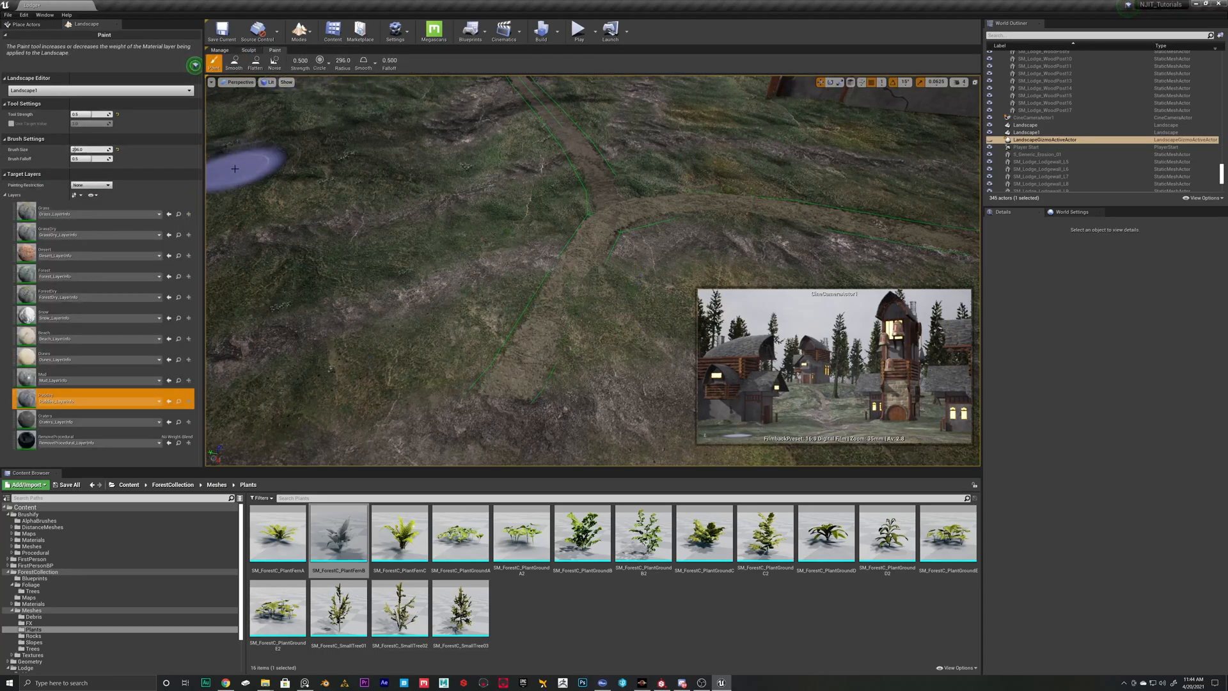
pyautogui.click(96, 376)
pyautogui.moveTo(575, 255)
pyautogui.mouseDown()
pyautogui.moveTo(581, 266)
pyautogui.moveTo(527, 332)
pyautogui.moveTo(693, 219)
pyautogui.moveTo(745, 226)
pyautogui.mouseUp()
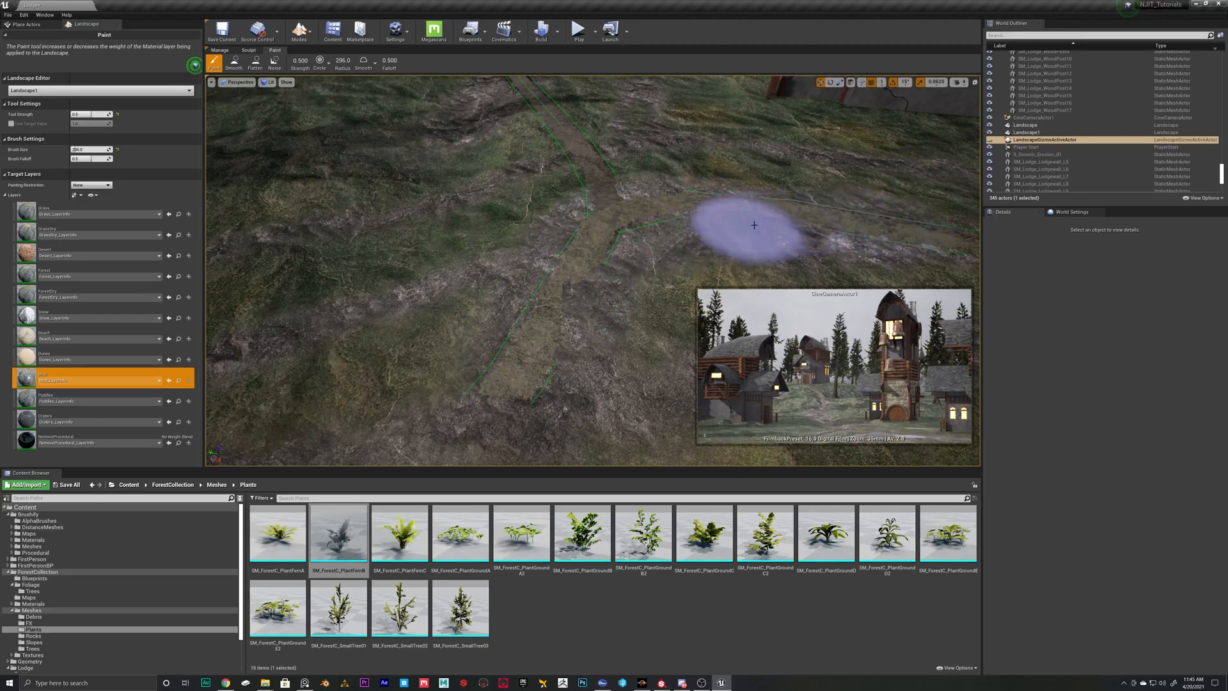
pyautogui.moveTo(928, 224); pyautogui.dragTo(977, 225, button='right')
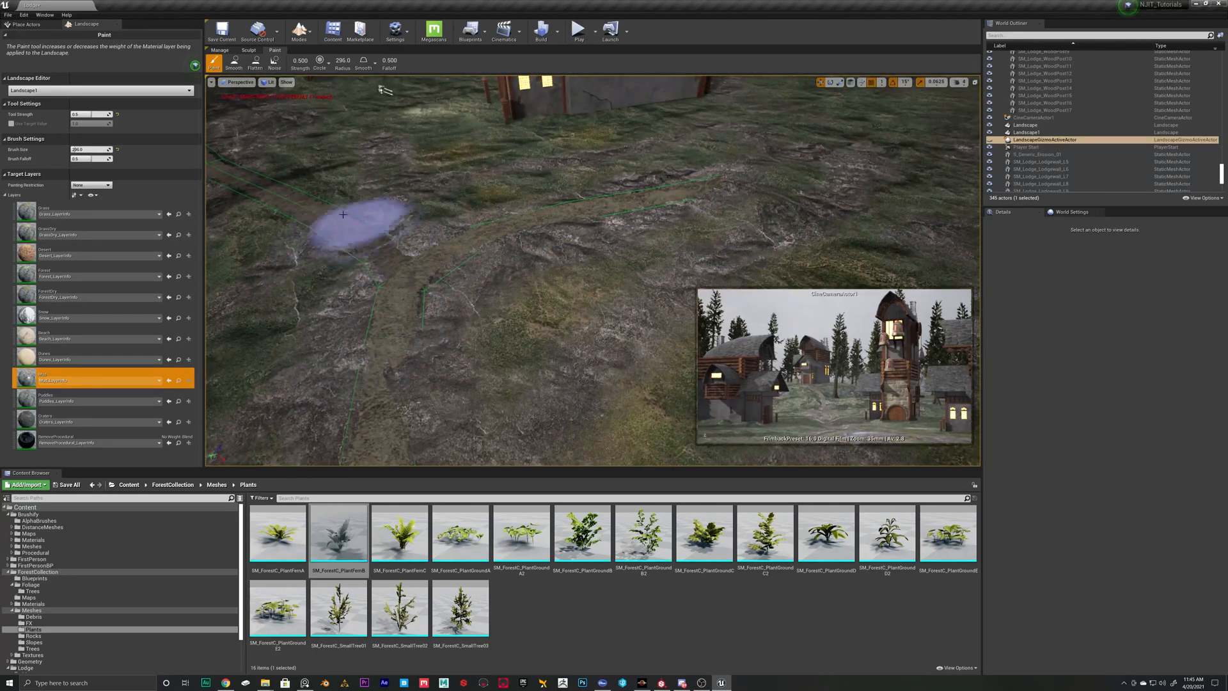
pyautogui.moveTo(307, 184); pyautogui.dragTo(246, 163, button='right')
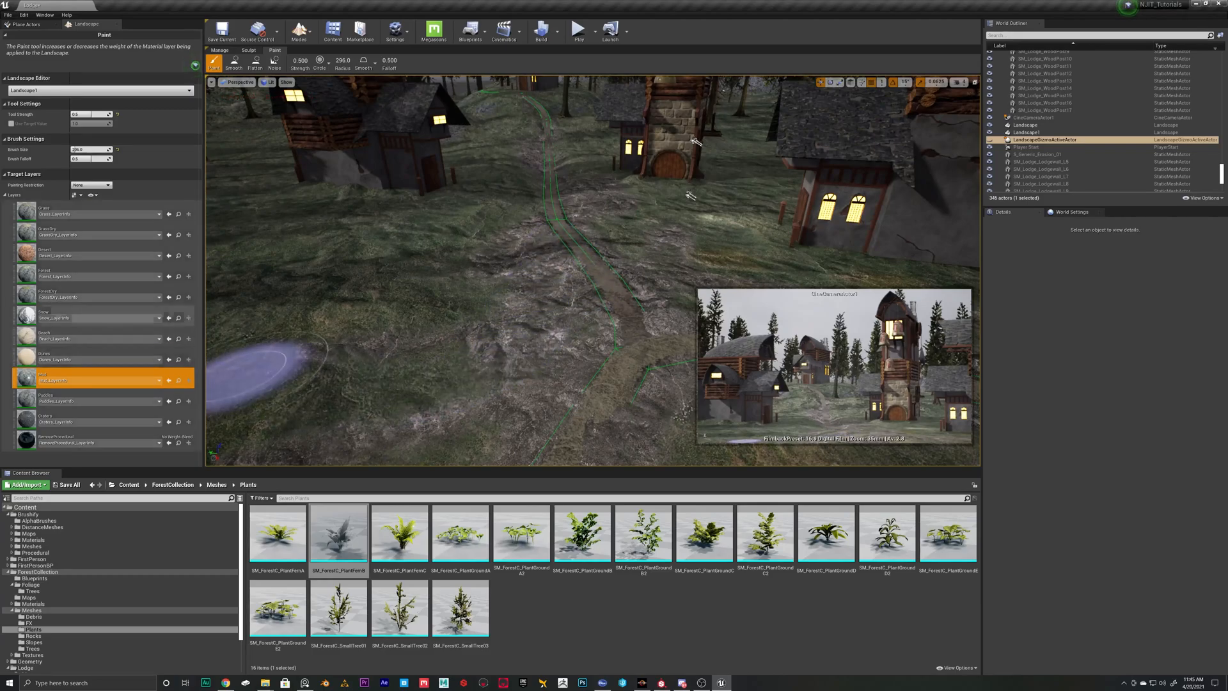
# - Test the Craters landscape layer with a patch on the grass beside the road
pyautogui.click(96, 422)
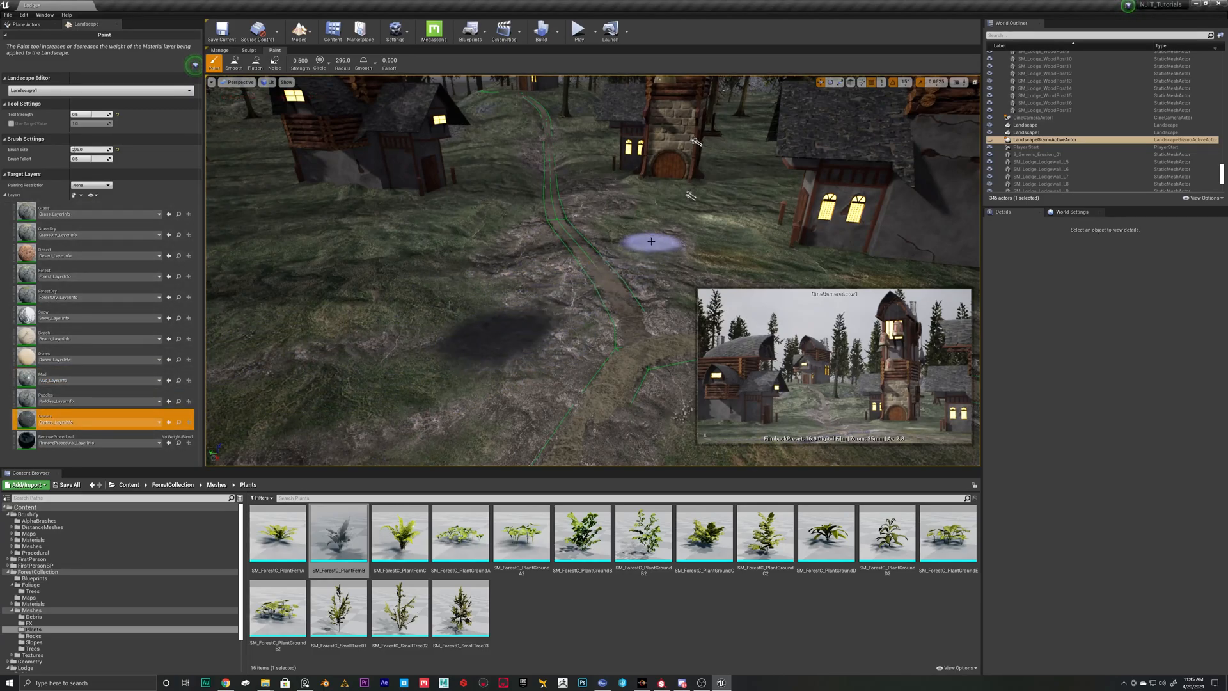
pyautogui.moveTo(472, 197)
pyautogui.mouseDown(button='right')
pyautogui.moveTo(416, 171)
pyautogui.moveTo(438, 191)
pyautogui.moveTo(411, 203)
pyautogui.mouseUp(button='right')
pyautogui.press('w')
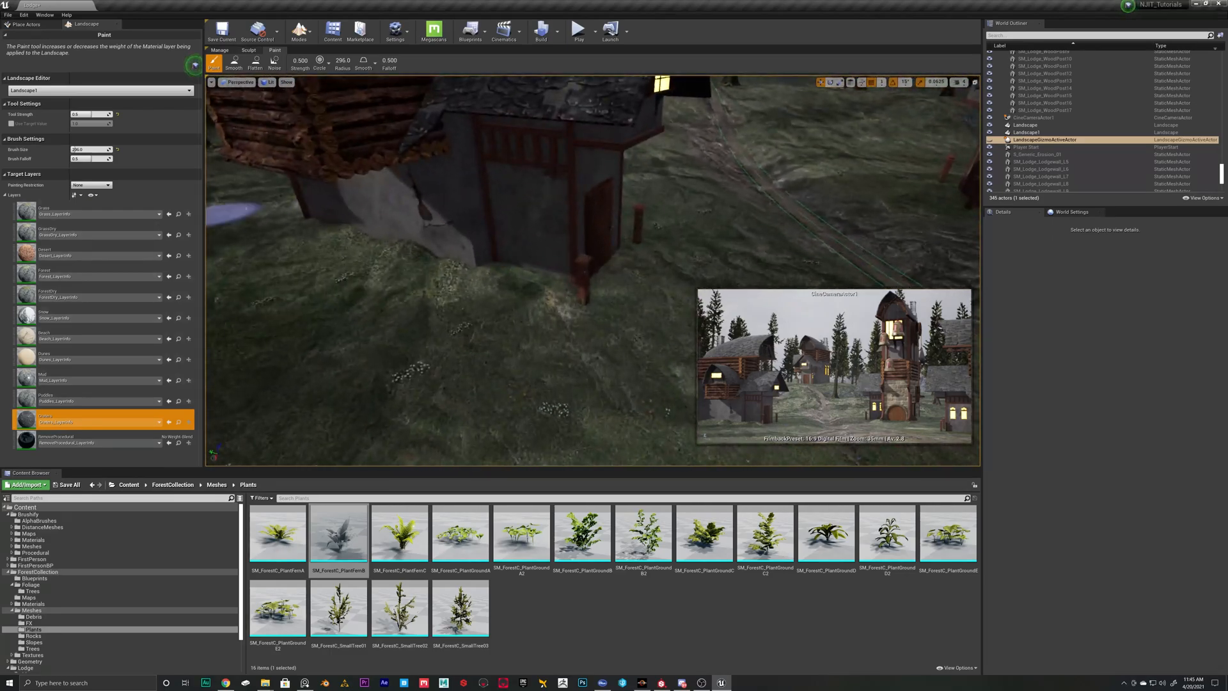
# - Paint the Mud layer around the foot of the lodge house's walls and corner posts
pyautogui.click(73, 386)
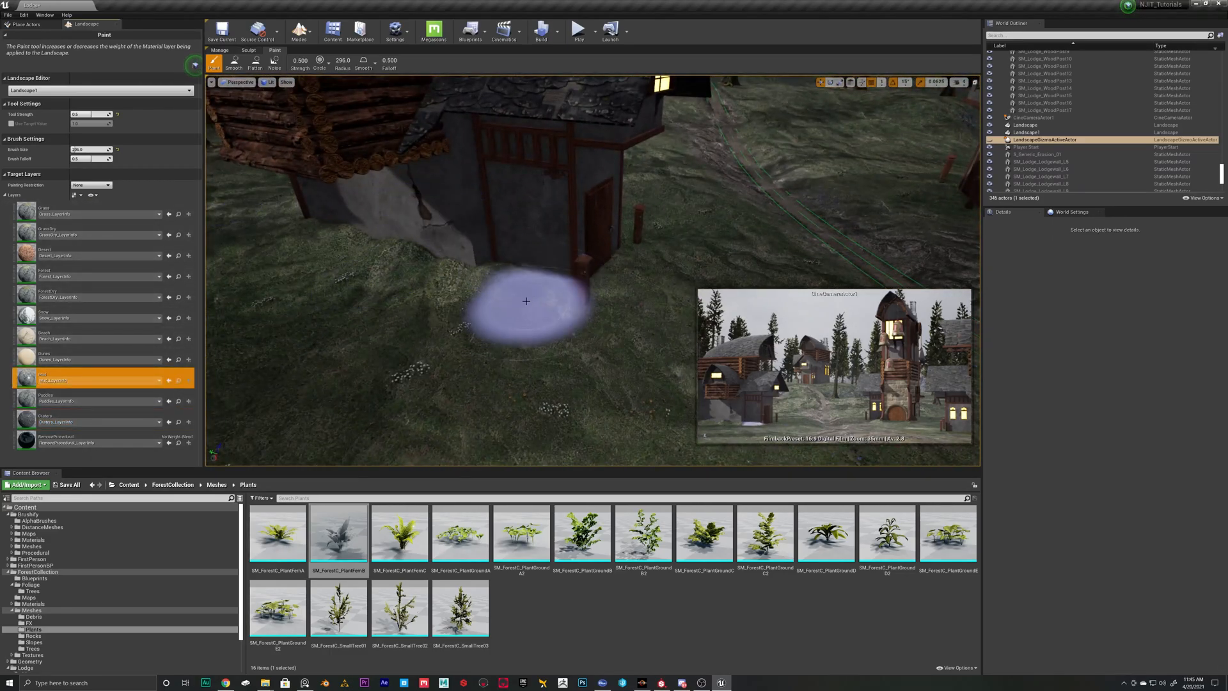
pyautogui.moveTo(543, 289); pyautogui.dragTo(350, 252)
pyautogui.press('w')
pyautogui.moveTo(350, 252); pyautogui.dragTo(499, 275, button='right')
pyautogui.moveTo(594, 290); pyautogui.dragTo(358, 285)
pyautogui.press('a')
pyautogui.moveTo(358, 286); pyautogui.dragTo(448, 281, button='right')
pyautogui.moveTo(529, 230); pyautogui.dragTo(459, 252)
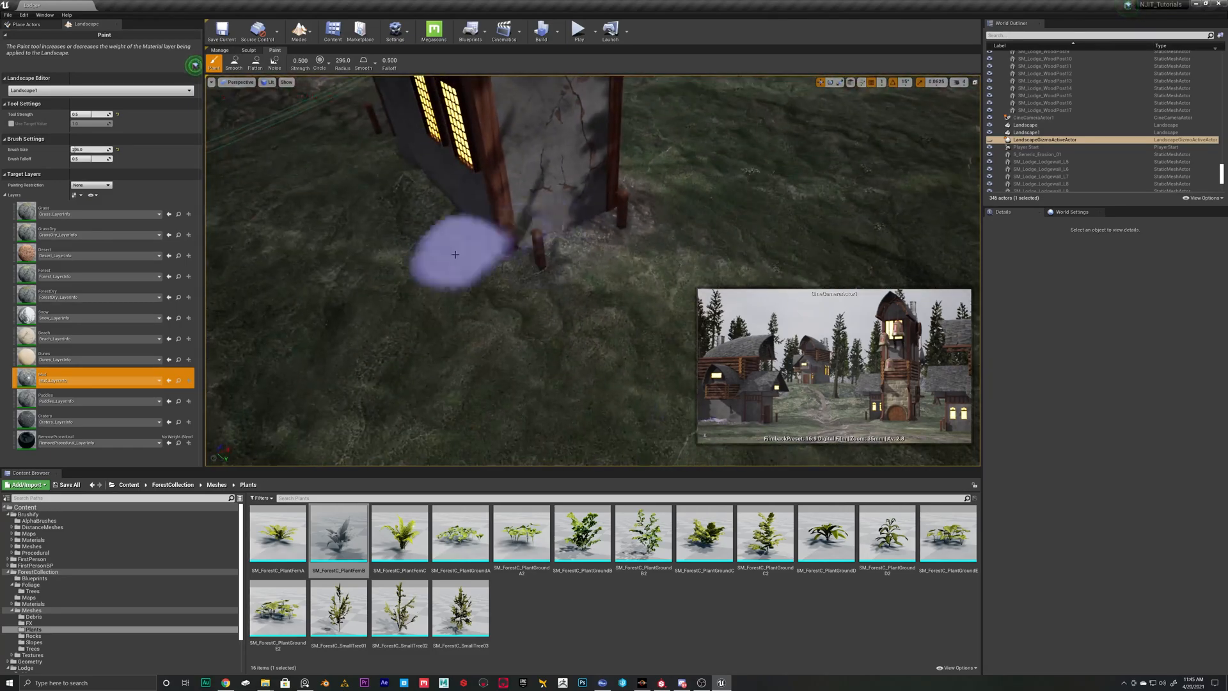
pyautogui.moveTo(441, 172); pyautogui.dragTo(405, 186)
pyautogui.press('a')
pyautogui.moveTo(406, 186); pyautogui.dragTo(505, 189, button='right')
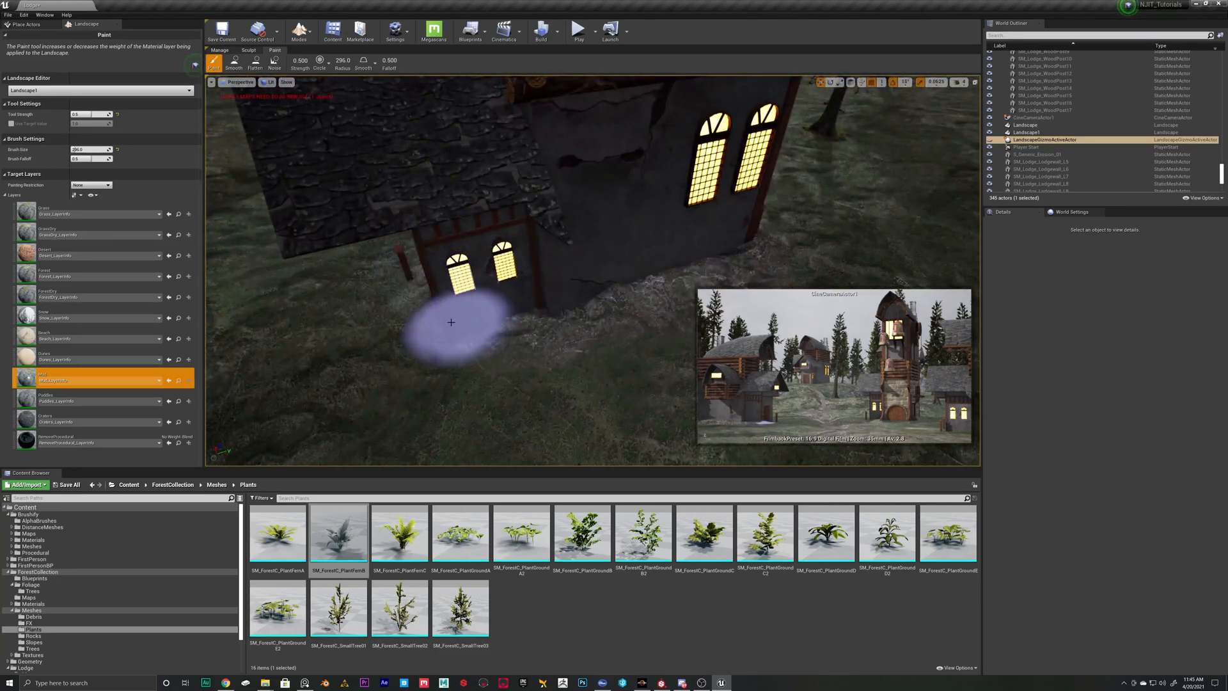
# - Continue the Mud layer past the house door towards the road, reducing the landscape brush to 173
pyautogui.press('a')
pyautogui.moveTo(424, 297); pyautogui.dragTo(467, 294, button='right')
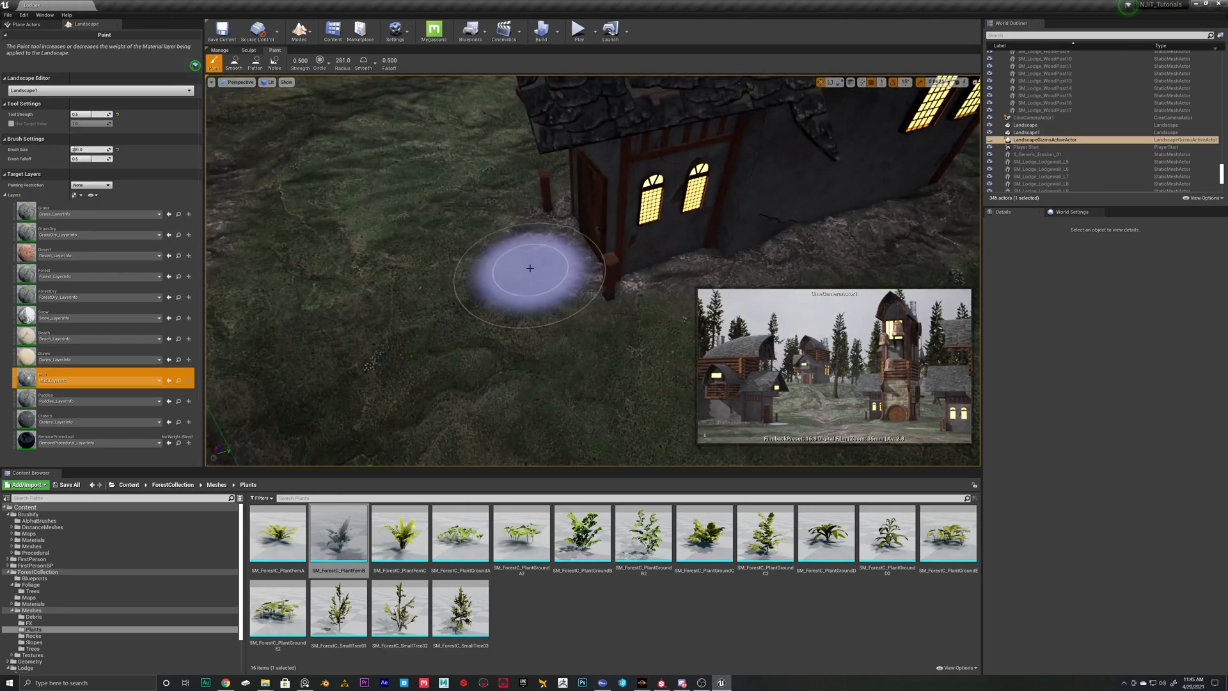
pyautogui.moveTo(366, 333); pyautogui.dragTo(324, 354)
pyautogui.press('a')
pyautogui.moveTo(323, 354); pyautogui.dragTo(550, 236, button='right')
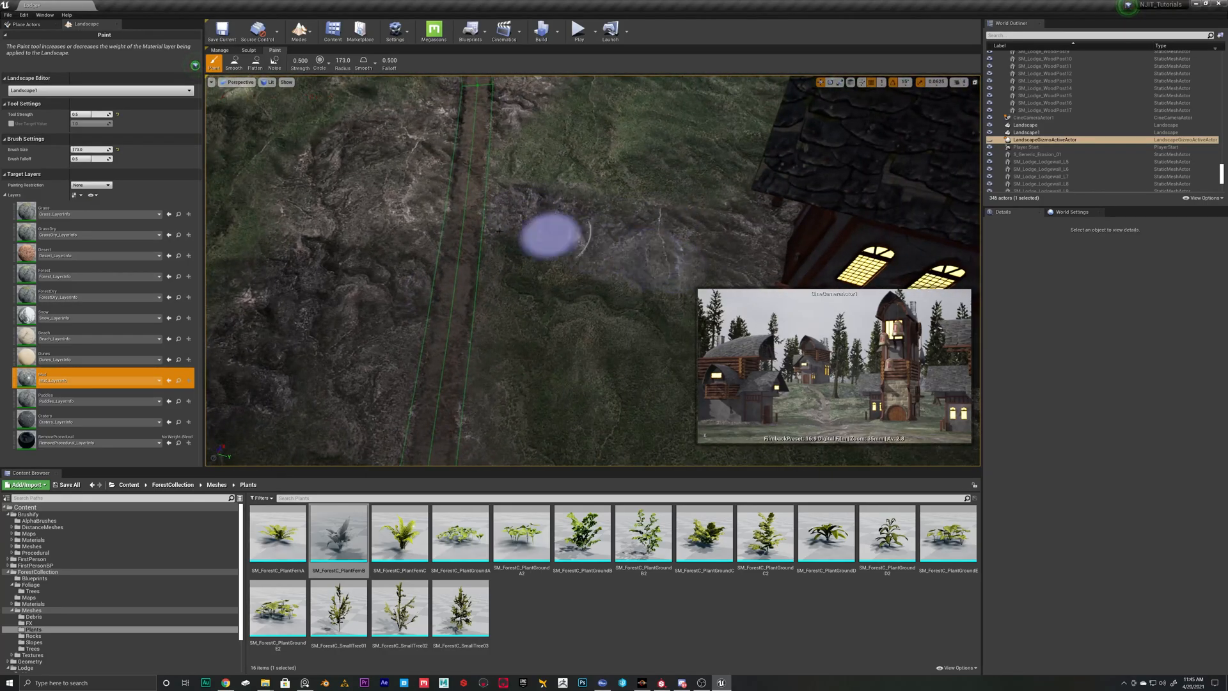
# - Paint the Puddles layer on the muddy ground between the house door and the road
pyautogui.click(22, 399)
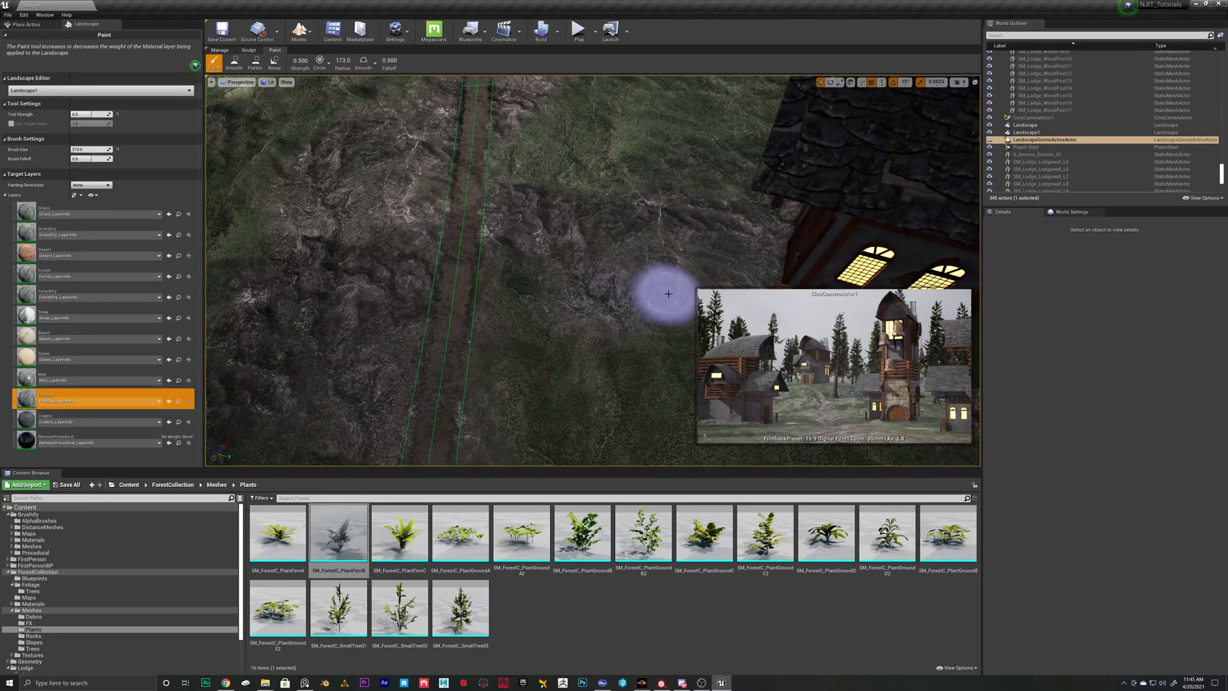
pyautogui.moveTo(612, 282)
pyautogui.mouseDown(button='right')
pyautogui.moveTo(620, 182)
pyautogui.moveTo(646, 189)
pyautogui.mouseUp(button='right')
pyautogui.press('q')
pyautogui.moveTo(752, 208)
pyautogui.mouseDown(button='right')
pyautogui.moveTo(806, 188)
pyautogui.moveTo(838, 201)
pyautogui.moveTo(844, 221)
pyautogui.moveTo(892, 224)
pyautogui.mouseUp(button='right')
pyautogui.press('a')
pyautogui.press('s')
pyautogui.press('w')
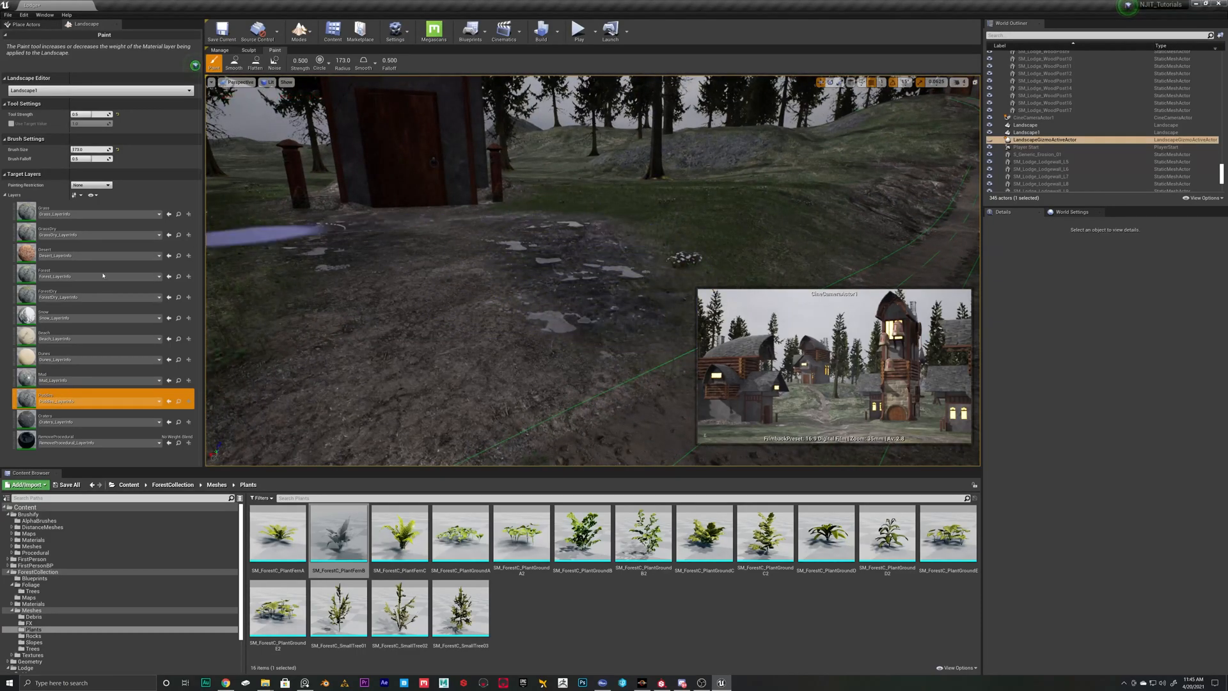
# - Sculpt a shallow dip in the landscape at the puddles in front of the house door
pyautogui.click(248, 50)
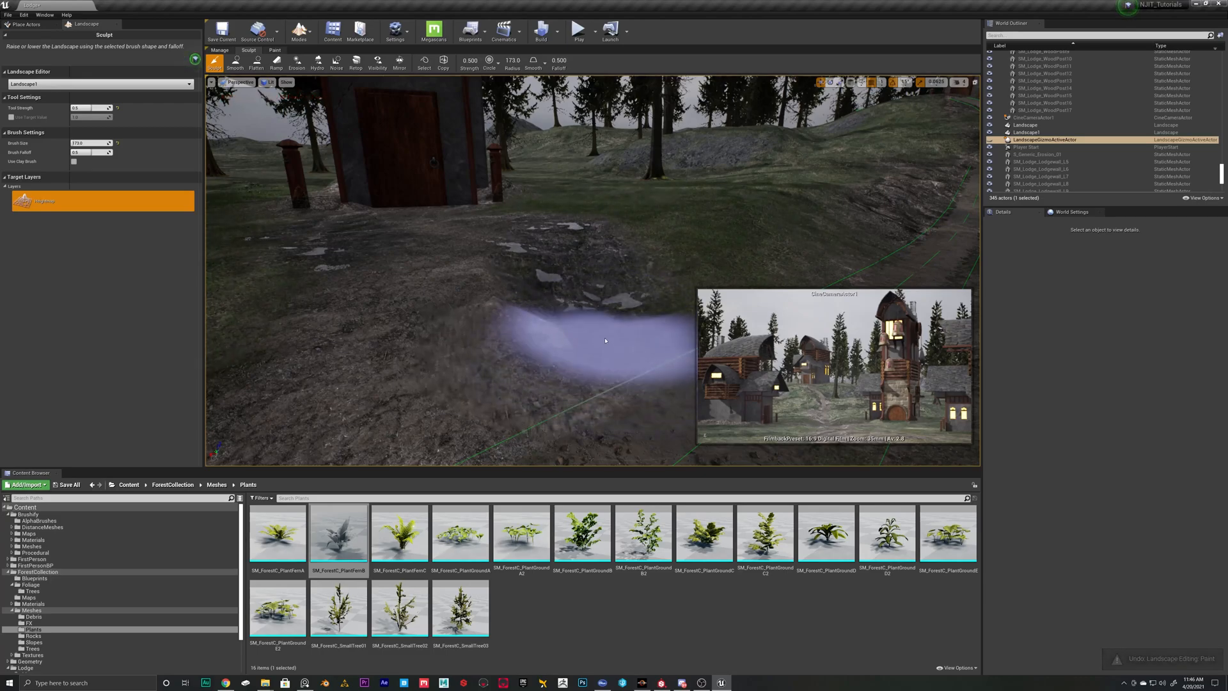
pyautogui.moveTo(675, 221)
pyautogui.mouseDown(button='right')
pyautogui.moveTo(685, 216)
pyautogui.moveTo(582, 212)
pyautogui.moveTo(569, 302)
pyautogui.moveTo(652, 327)
pyautogui.moveTo(564, 415)
pyautogui.moveTo(540, 396)
pyautogui.moveTo(548, 383)
pyautogui.mouseUp(button='right')
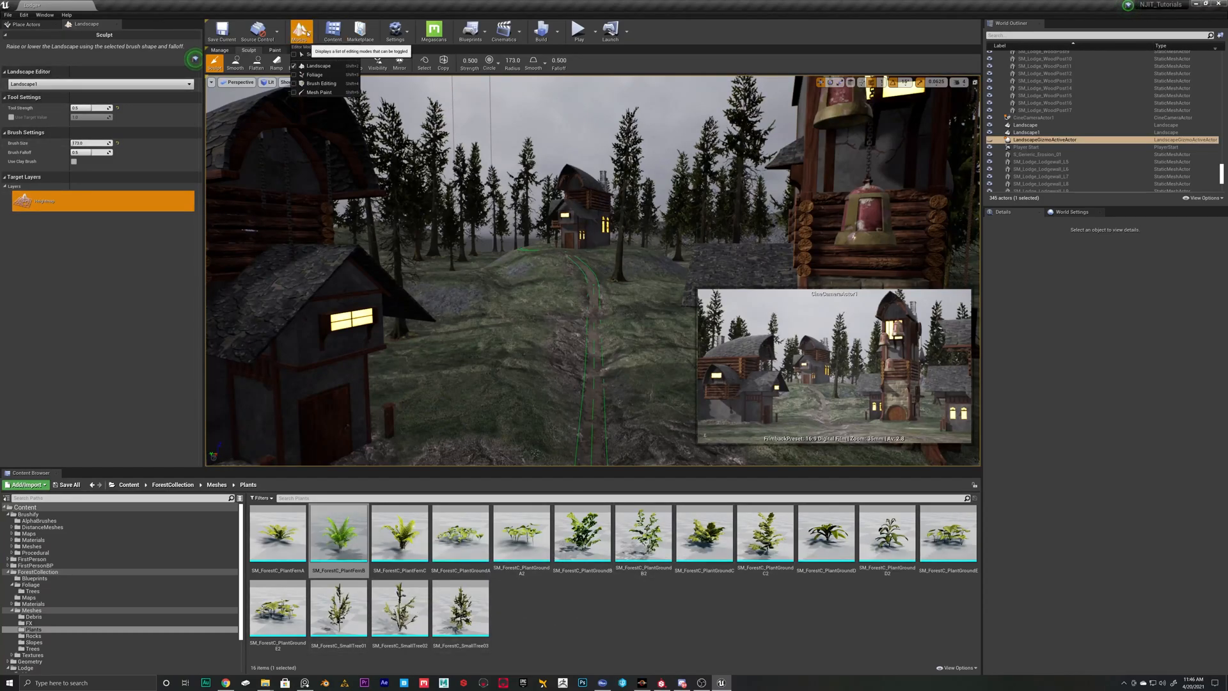
# - Switch to foliage editing, add SM_ForestC_PlantGroundC as a foliage type, and undo a test patch painted beside the road
pyautogui.click(313, 75)
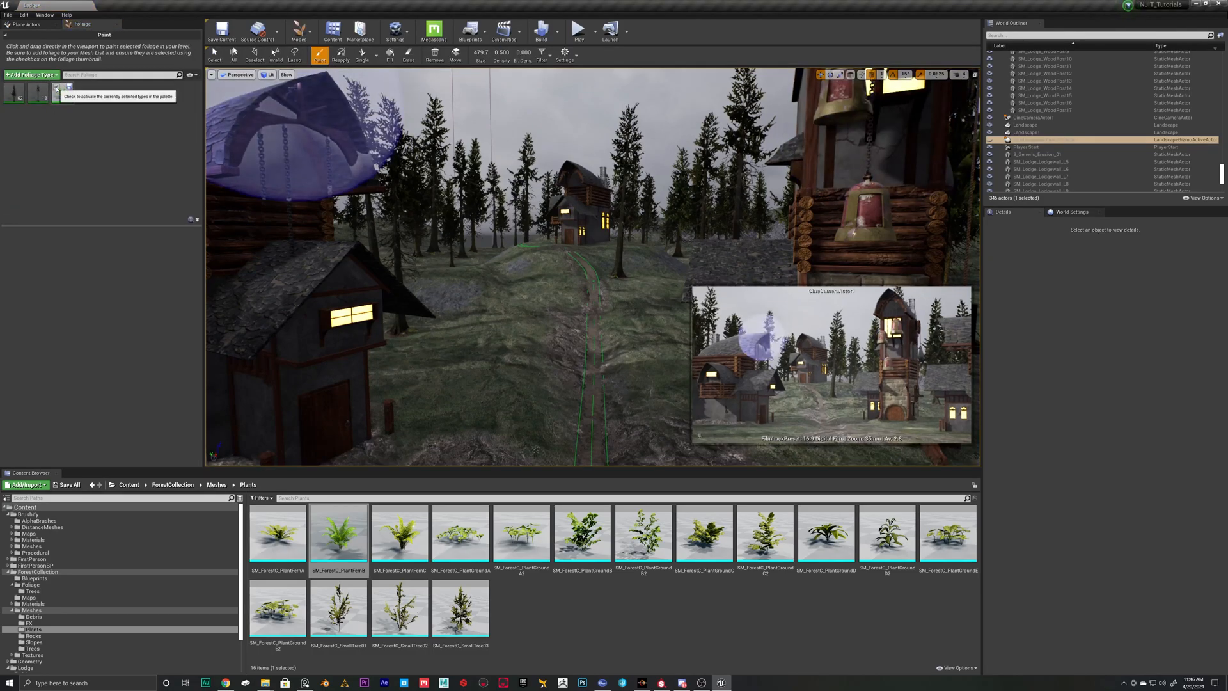
pyautogui.moveTo(704, 532); pyautogui.dragTo(125, 113)
pyautogui.click(498, 349)
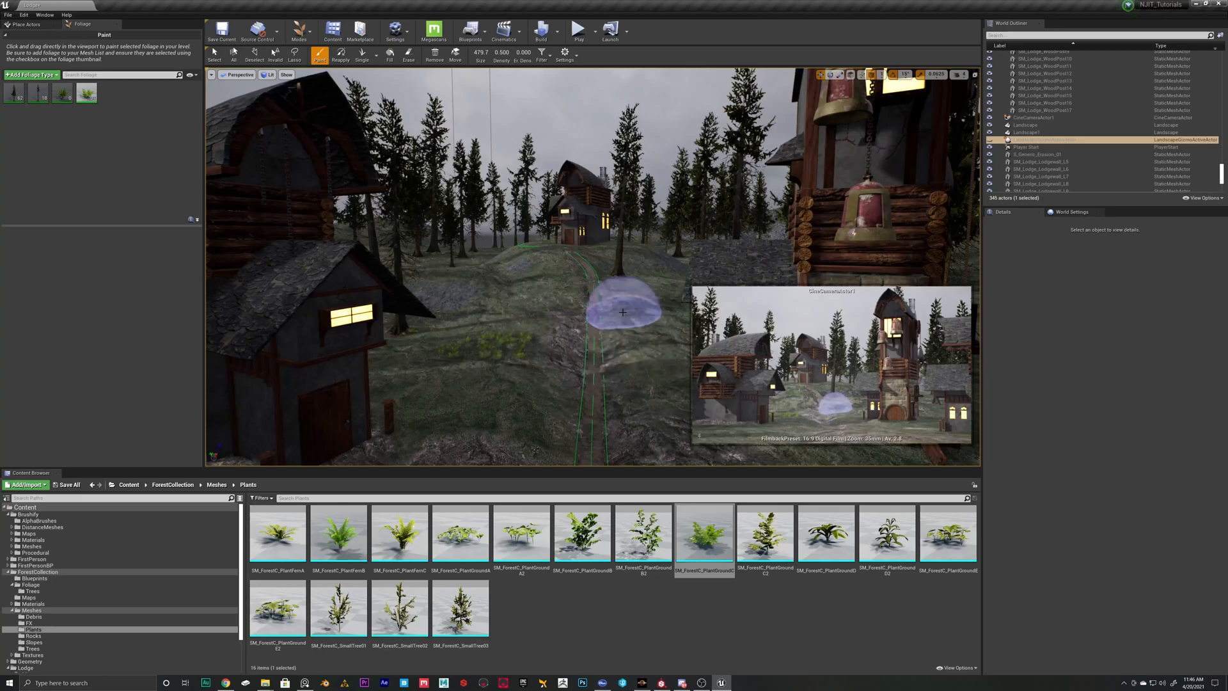
pyautogui.hotkey('ctrl', 'z')
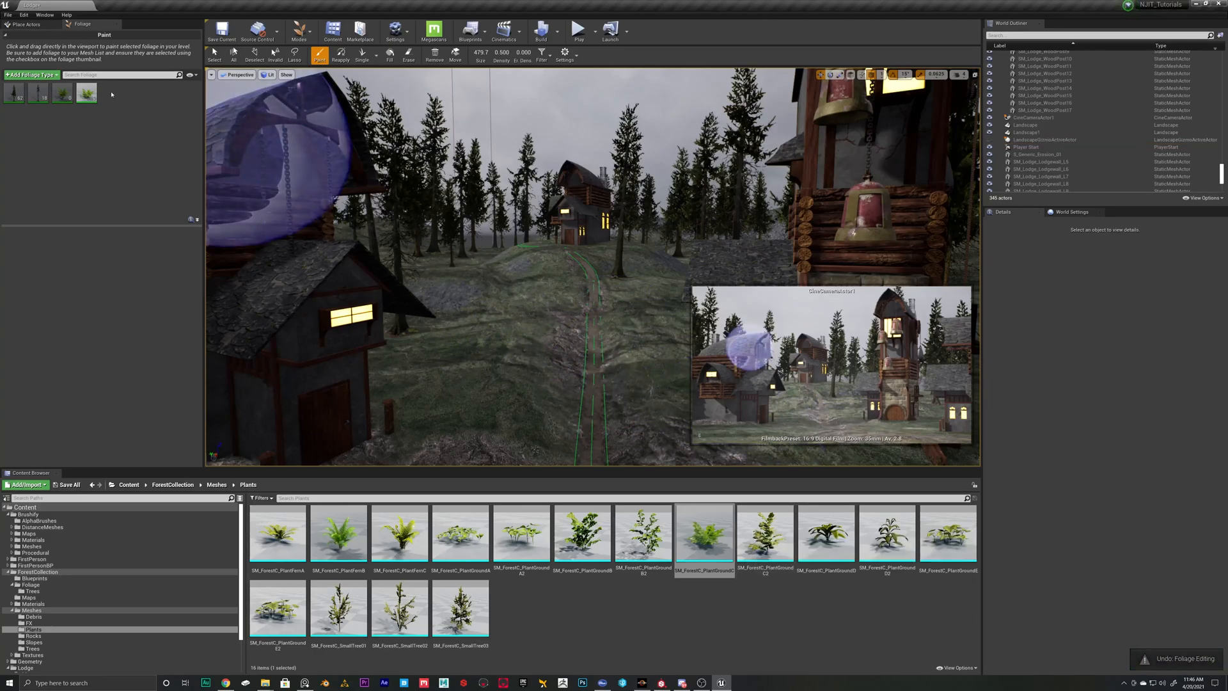
# - Add SM_ForestC_PlantGroundC2 as a foliage type and undo a test patch painted on the slope beside the road
pyautogui.moveTo(764, 534); pyautogui.dragTo(121, 104)
pyautogui.click(543, 351)
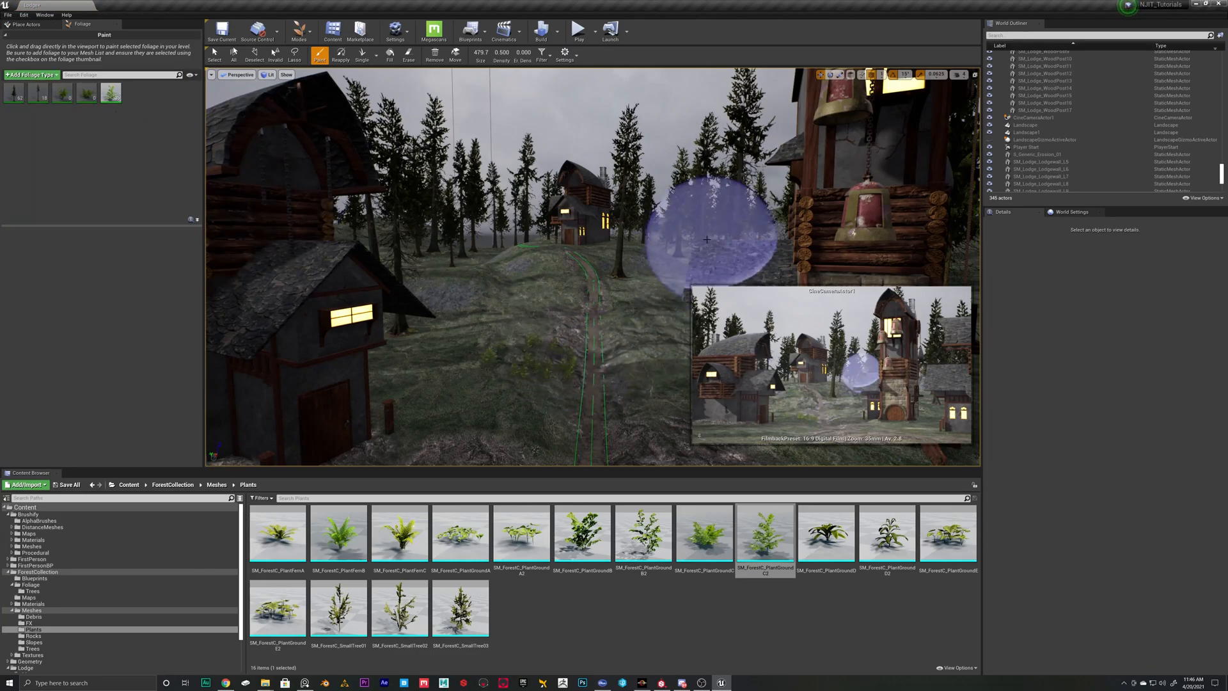
pyautogui.hotkey('ctrl', 'z')
pyautogui.moveTo(769, 537); pyautogui.dragTo(751, 534)
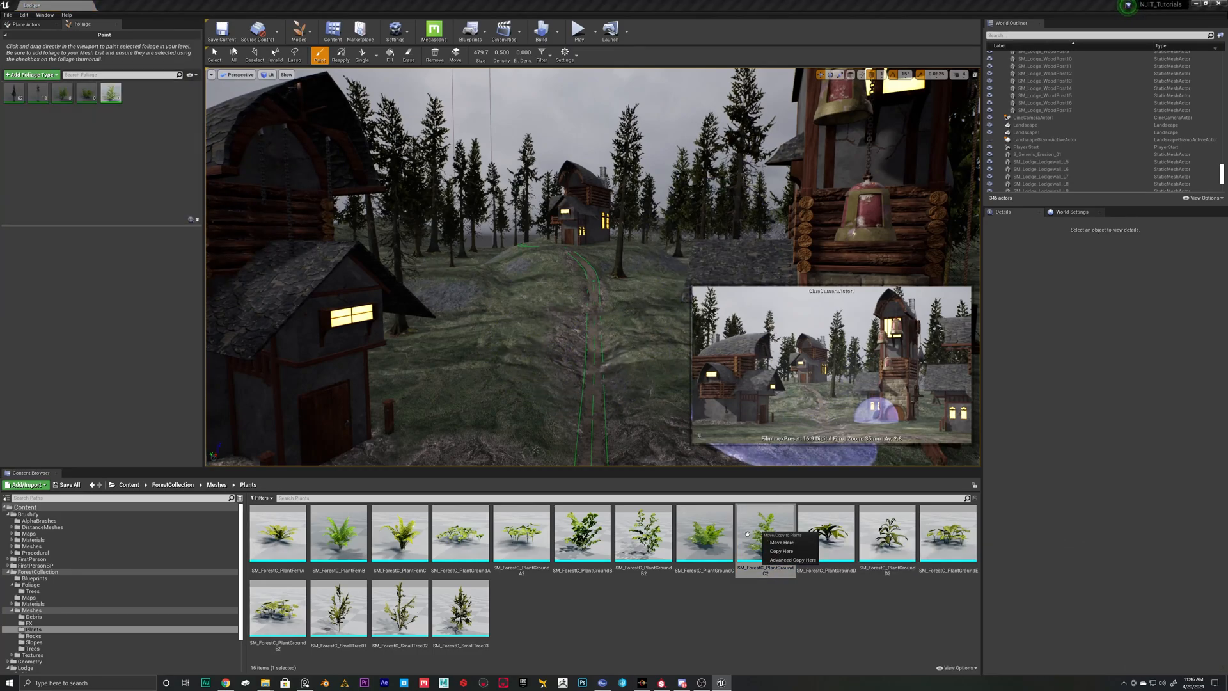
# - Add SM_ForestC_SmallTree03 as a foliage type and undo a first test patch of it beside the road
pyautogui.click(460, 608)
pyautogui.moveTo(461, 607); pyautogui.dragTo(136, 95)
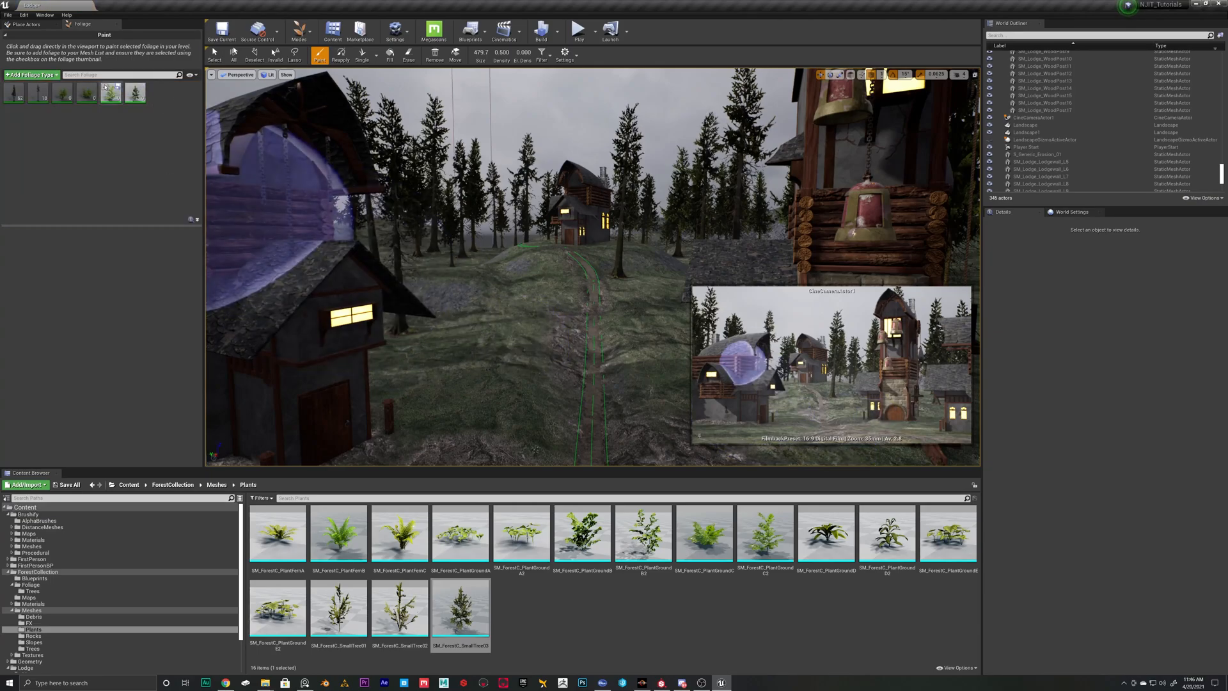
pyautogui.scroll(10, 650, 314)
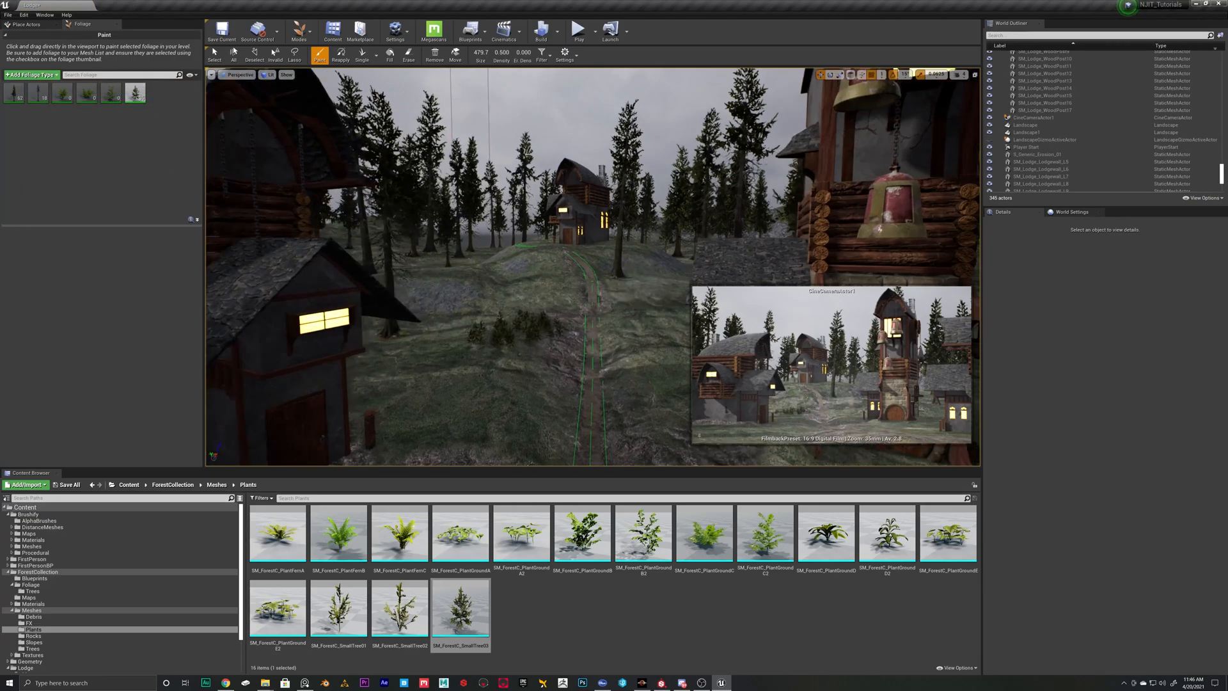
pyautogui.moveTo(640, 293); pyautogui.dragTo(438, 224, button='right')
pyautogui.hotkey('ctrl', 'z')
# - Paint SmallTree03 foliage over the slopes on both sides of the road below the hilltop house
pyautogui.moveTo(439, 224)
pyautogui.mouseDown()
pyautogui.moveTo(369, 235)
pyautogui.moveTo(458, 253)
pyautogui.mouseUp()
pyautogui.moveTo(560, 376); pyautogui.dragTo(672, 334)
pyautogui.moveTo(671, 334); pyautogui.dragTo(628, 275, button='right')
pyautogui.click(580, 311)
pyautogui.moveTo(581, 311)
pyautogui.mouseDown(button='right')
pyautogui.moveTo(579, 384)
pyautogui.moveTo(669, 362)
pyautogui.mouseUp(button='right')
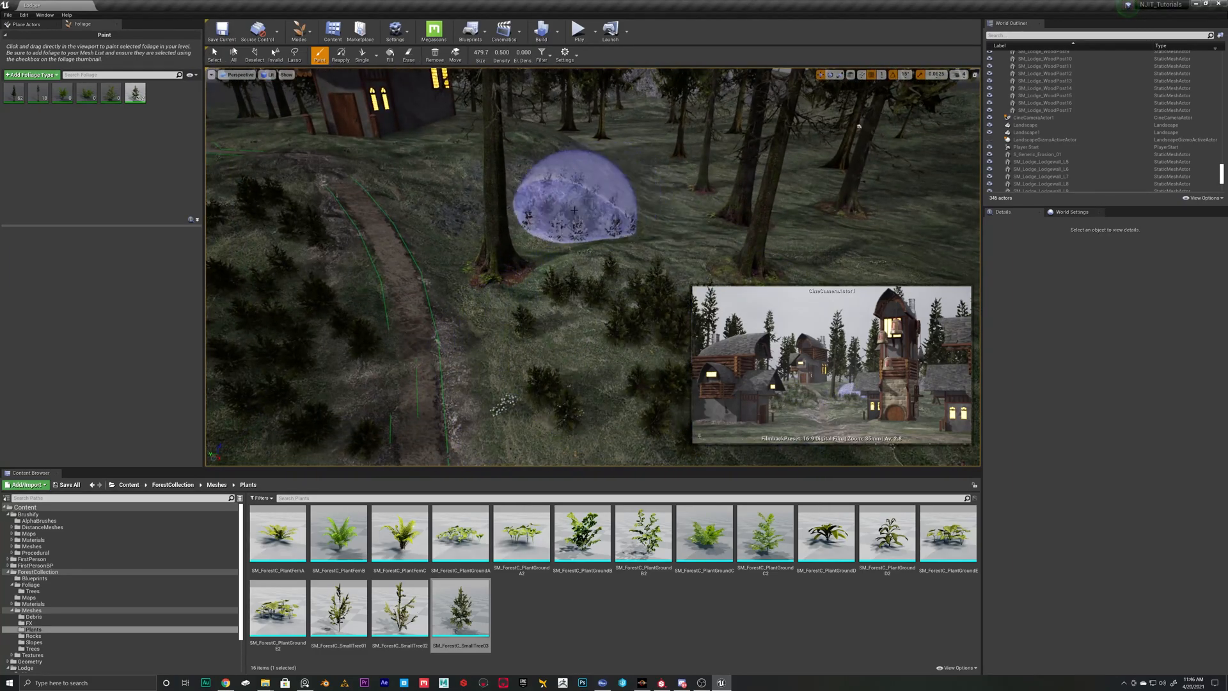
pyautogui.moveTo(610, 202); pyautogui.dragTo(639, 249, button='right')
pyautogui.moveTo(541, 269); pyautogui.dragTo(542, 270, button='right')
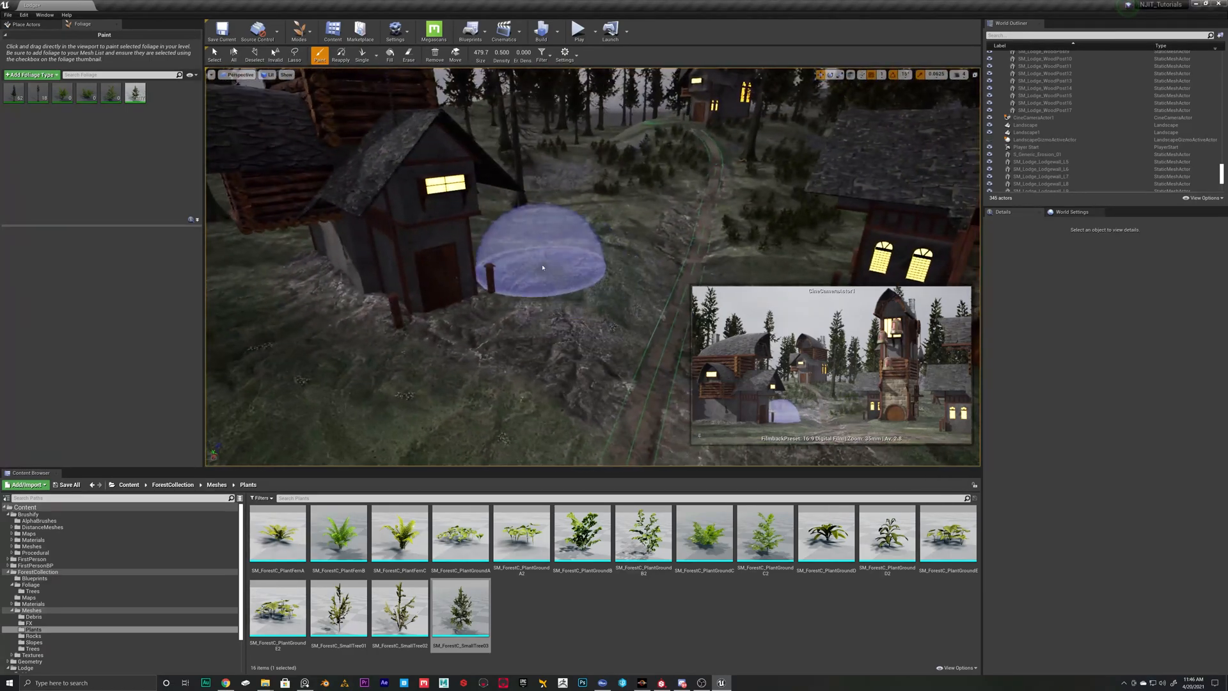
# - Continue painting SmallTree03 foliage around the lodge houses and on the ground in front of the bell tower
pyautogui.moveTo(481, 353); pyautogui.dragTo(540, 288, button='right')
pyautogui.moveTo(384, 264); pyautogui.dragTo(543, 325, button='right')
pyautogui.moveTo(525, 249); pyautogui.dragTo(644, 301, button='right')
pyautogui.moveTo(644, 384); pyautogui.dragTo(631, 328)
pyautogui.moveTo(631, 329)
pyautogui.mouseDown(button='right')
pyautogui.moveTo(691, 320)
pyautogui.moveTo(543, 313)
pyautogui.mouseUp(button='right')
pyautogui.moveTo(512, 255); pyautogui.dragTo(521, 241, button='right')
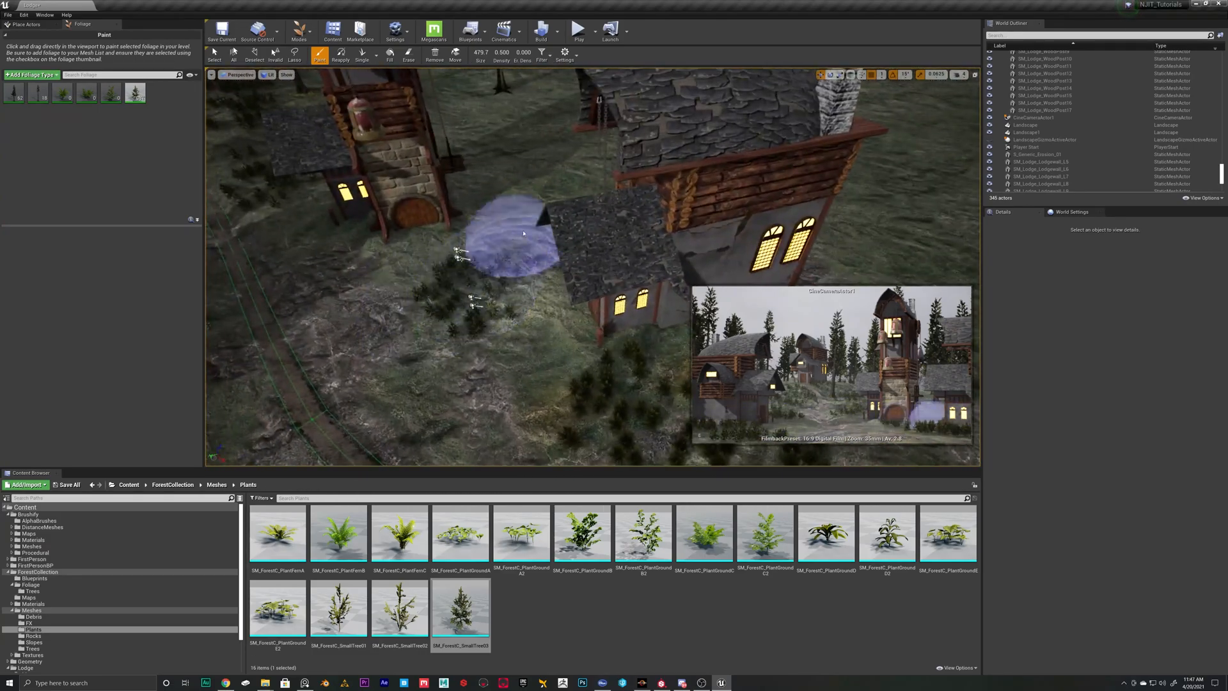
pyautogui.moveTo(584, 165)
pyautogui.mouseDown(button='right')
pyautogui.moveTo(551, 274)
pyautogui.moveTo(511, 341)
pyautogui.moveTo(521, 383)
pyautogui.moveTo(544, 346)
pyautogui.mouseUp(button='right')
# - Set SmallTree03's minimum scale to 0.2 and try the Reapply tool over the painted trees
pyautogui.click(135, 93)
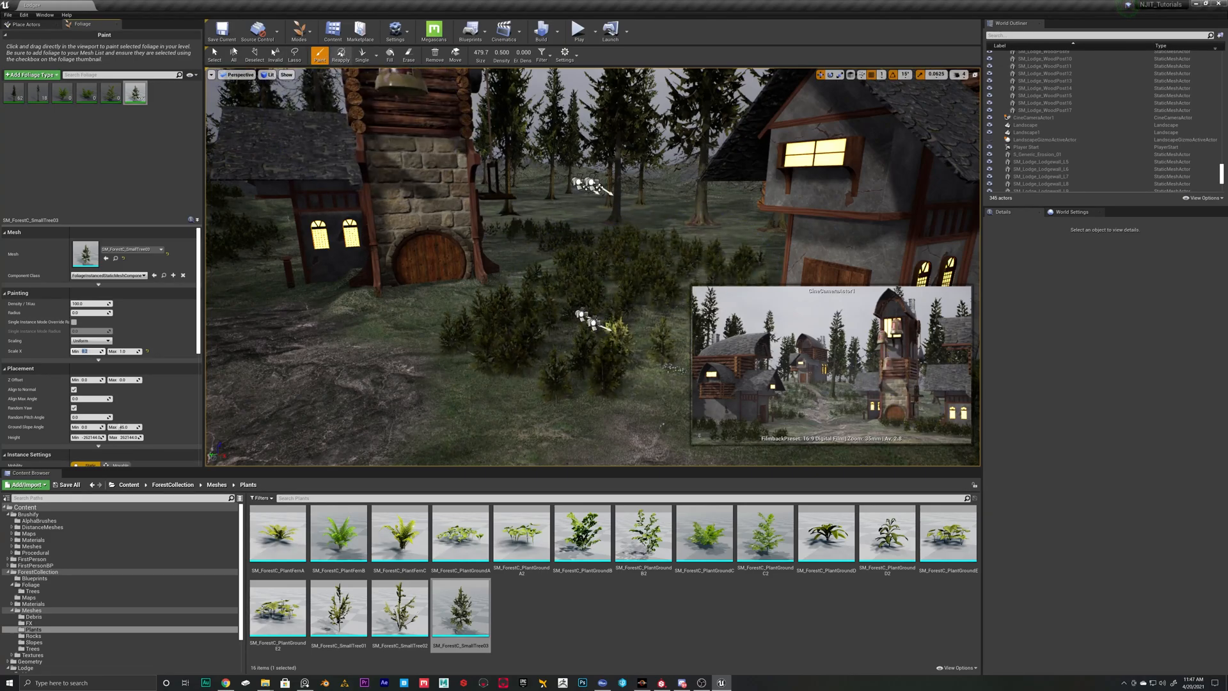
pyautogui.click(340, 55)
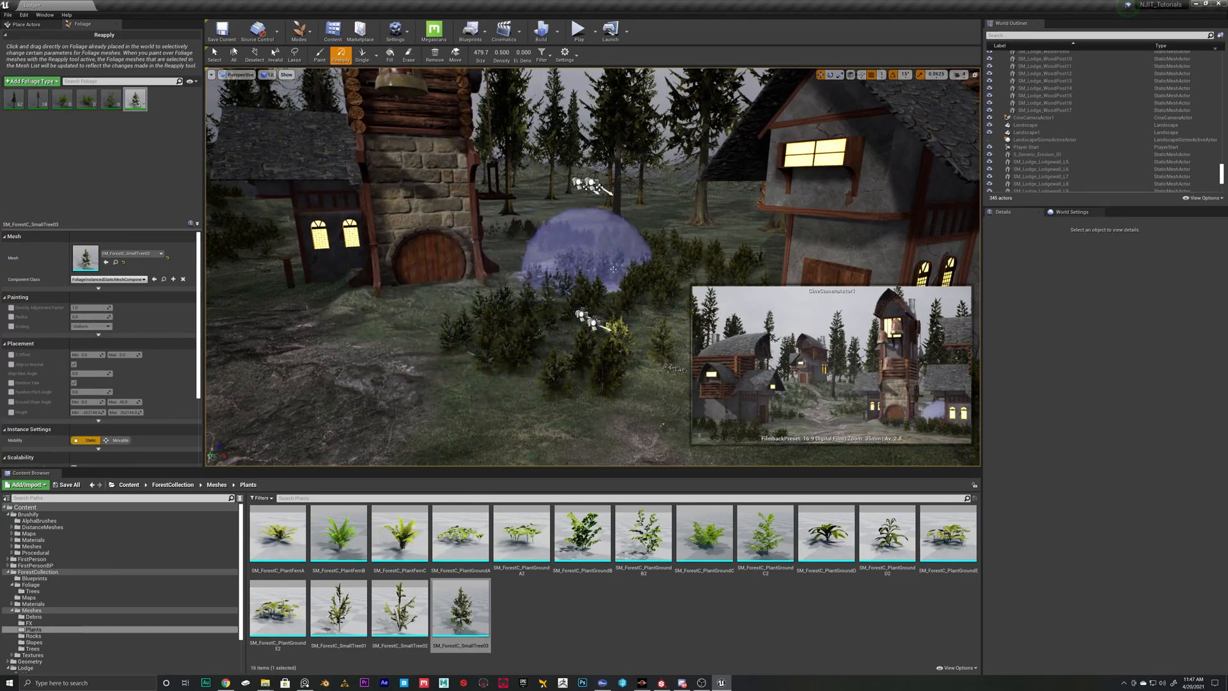
pyautogui.moveTo(601, 278); pyautogui.dragTo(663, 311, button='right')
pyautogui.moveTo(568, 271); pyautogui.dragTo(690, 288, button='right')
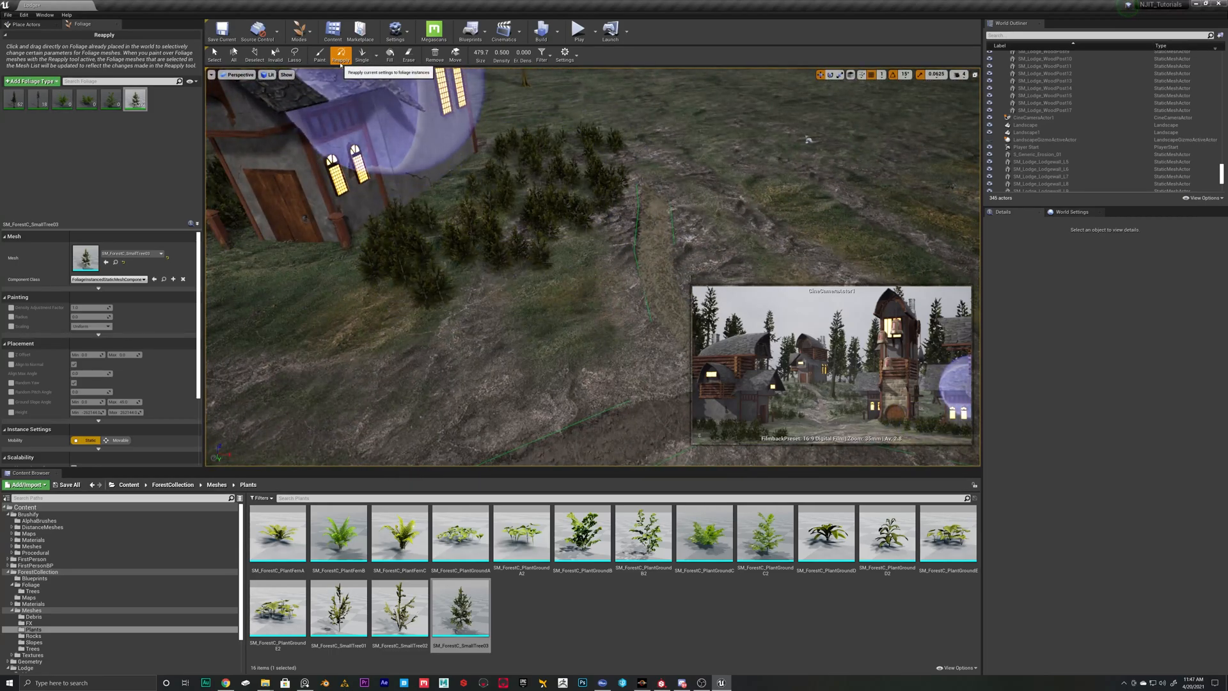
# - Compare the SmallTree03 settings offered by the Paint, Reapply and Single foliage tools
pyautogui.click(320, 56)
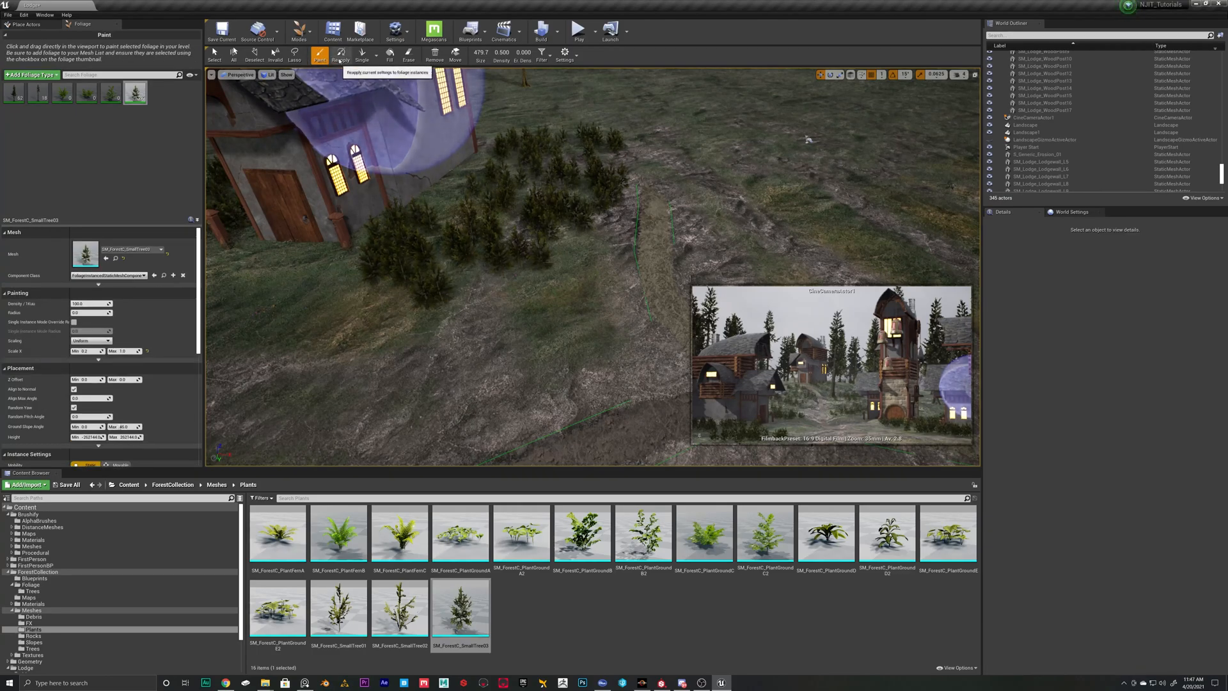
pyautogui.click(340, 58)
pyautogui.scroll(-3, 146, 312)
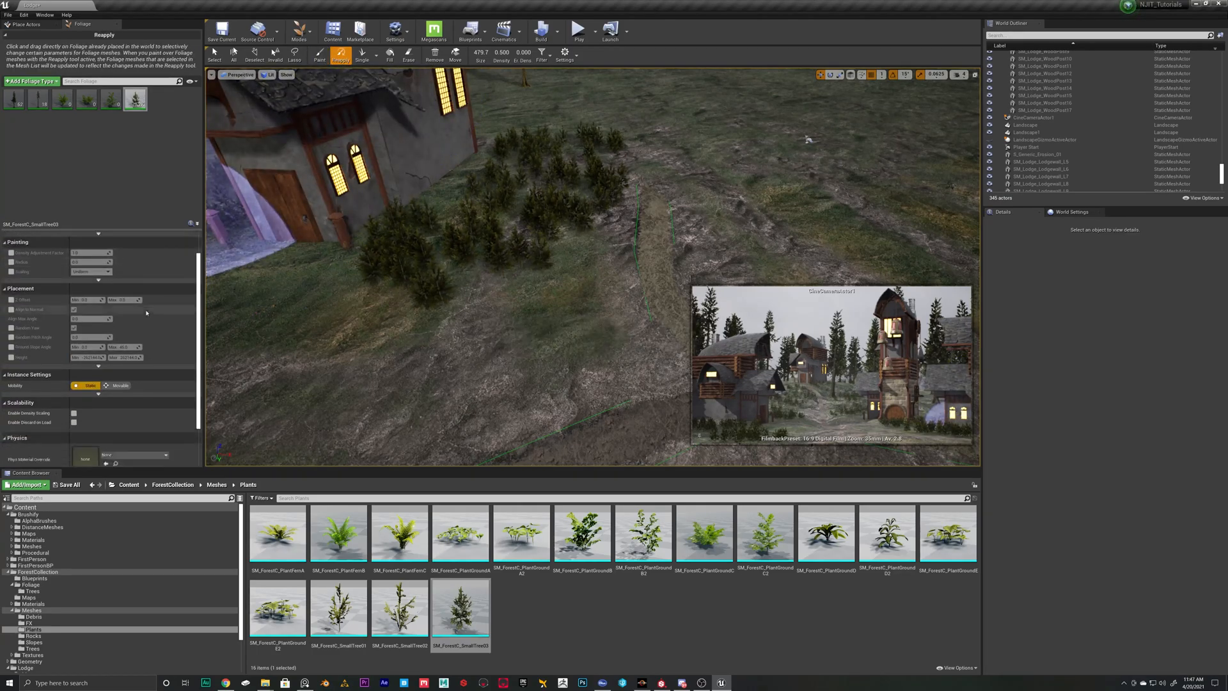
pyautogui.click(361, 57)
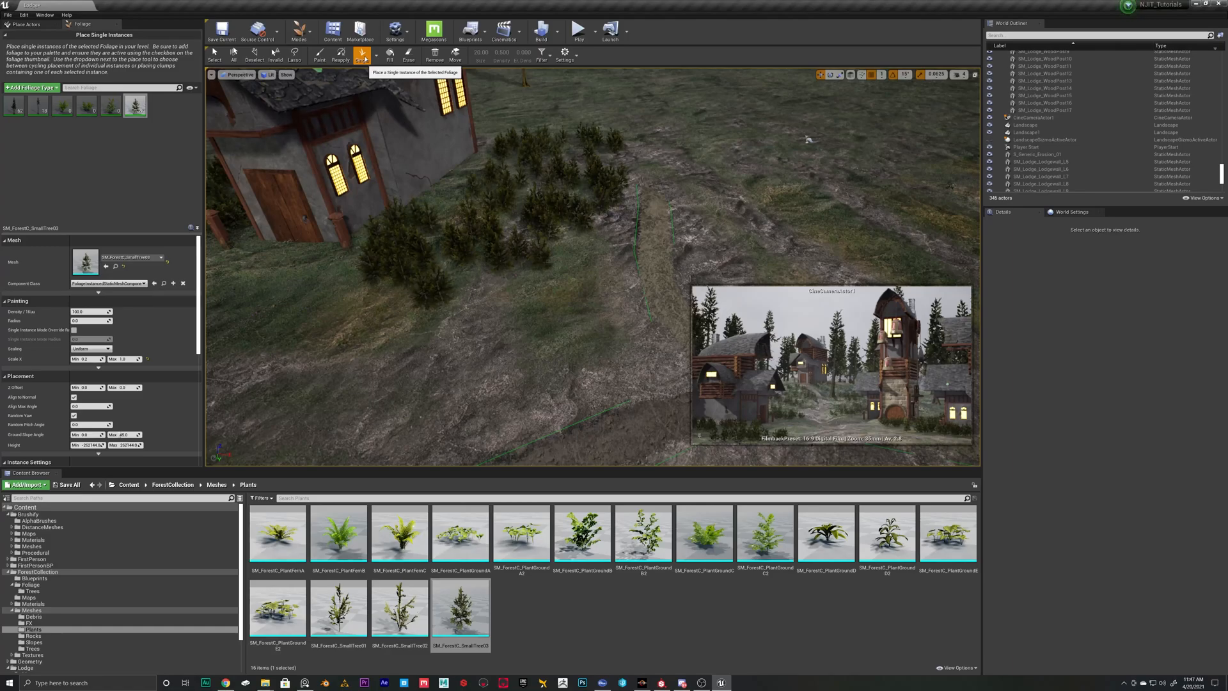
pyautogui.click(324, 56)
pyautogui.click(376, 59)
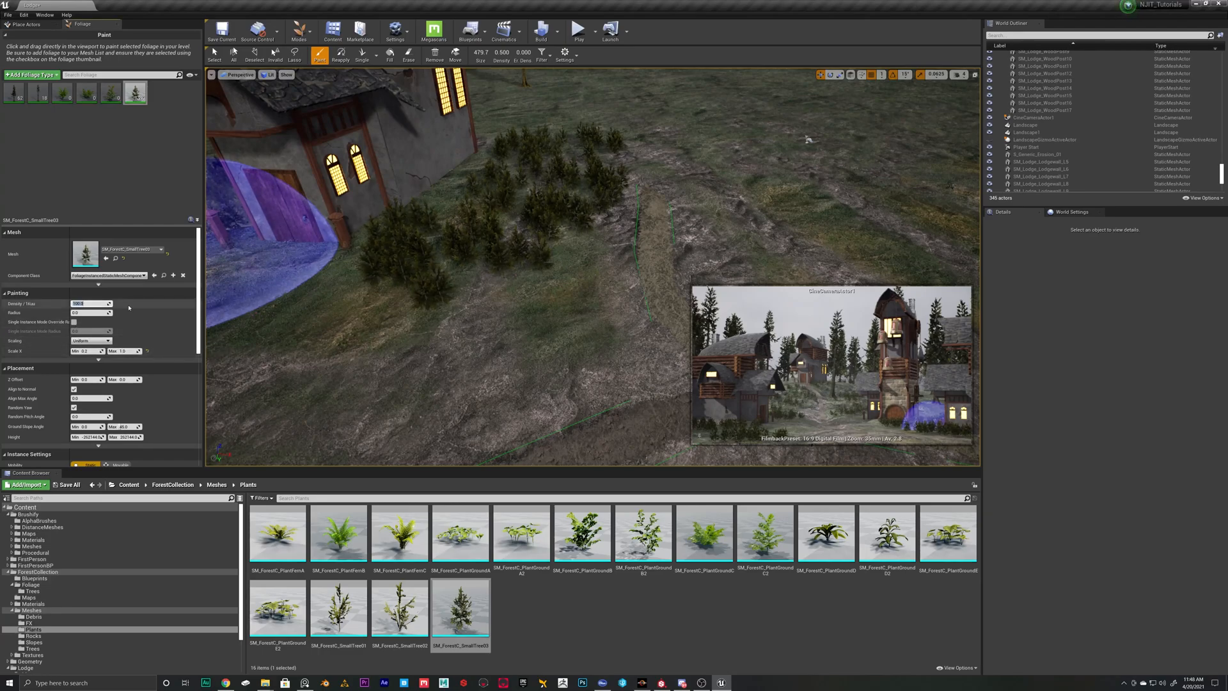
# - Try a density of 50 for SmallTree03 with a test patch near the road, and undo the patch
pyautogui.write('50')
pyautogui.press('Return')
pyautogui.click(584, 324)
pyautogui.hotkey('ctrl', 'z')
pyautogui.click(99, 304)
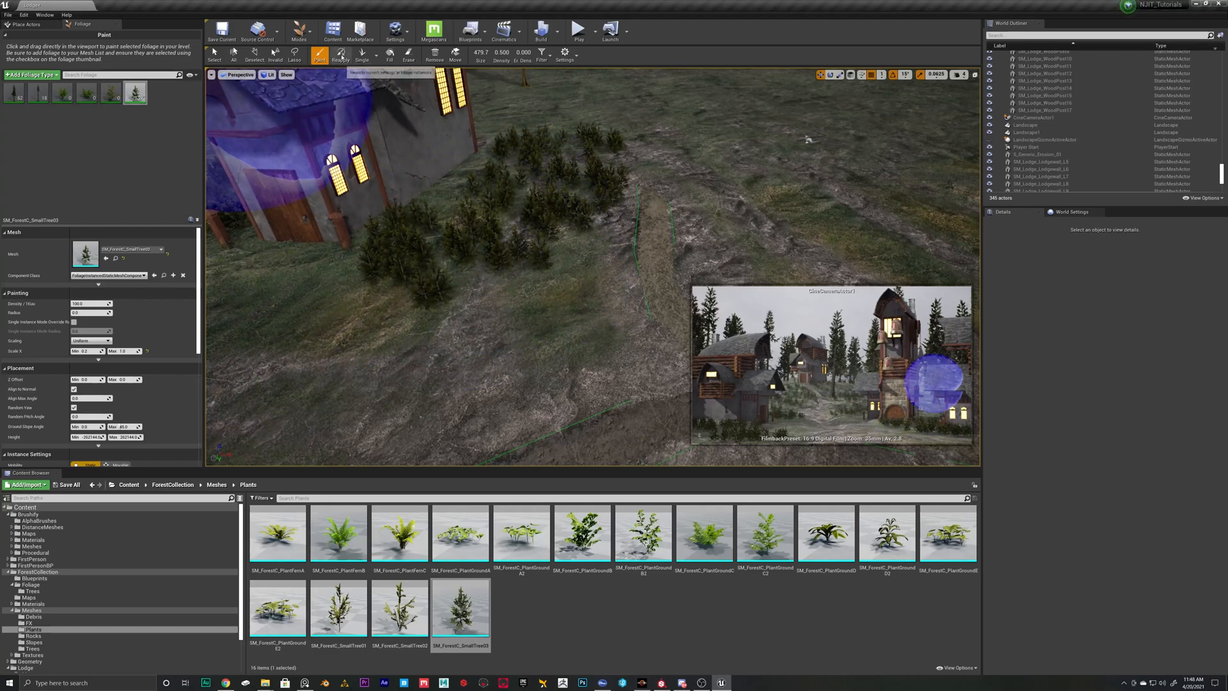
# - Check the replacement options for the SmallTree03 foliage type and try to remove it
pyautogui.click(341, 55)
pyautogui.rightClick(135, 96)
pyautogui.moveTo(156, 151)
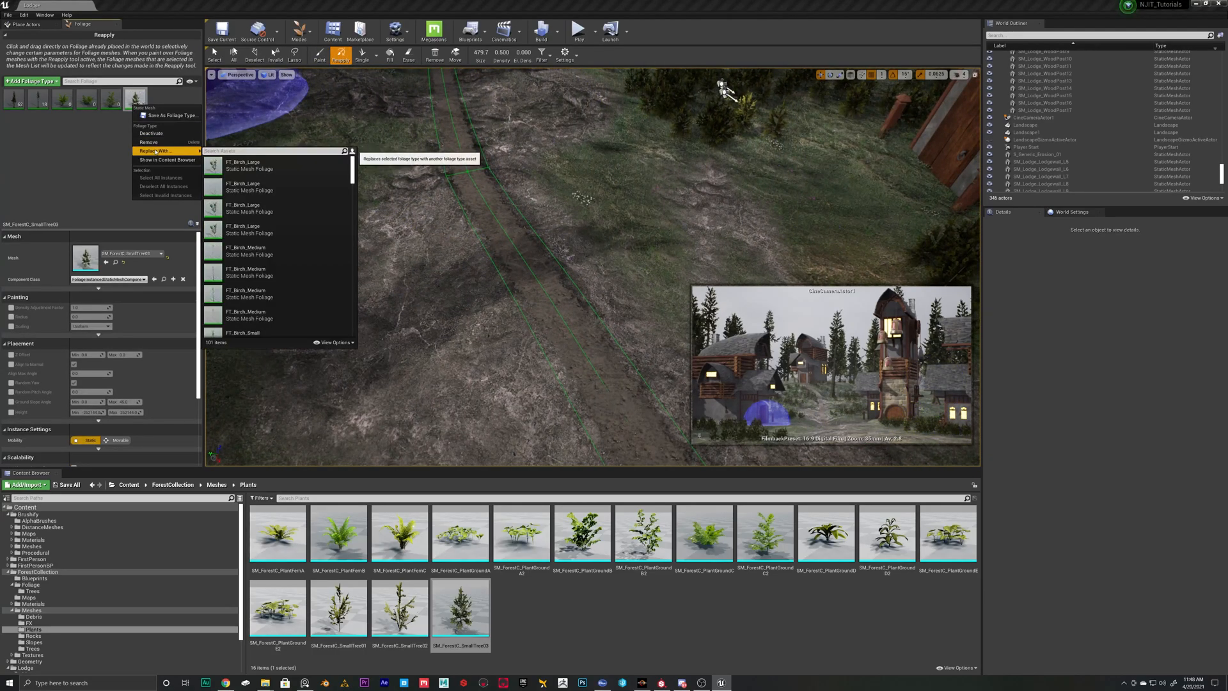
pyautogui.click(89, 155)
pyautogui.rightClick(137, 97)
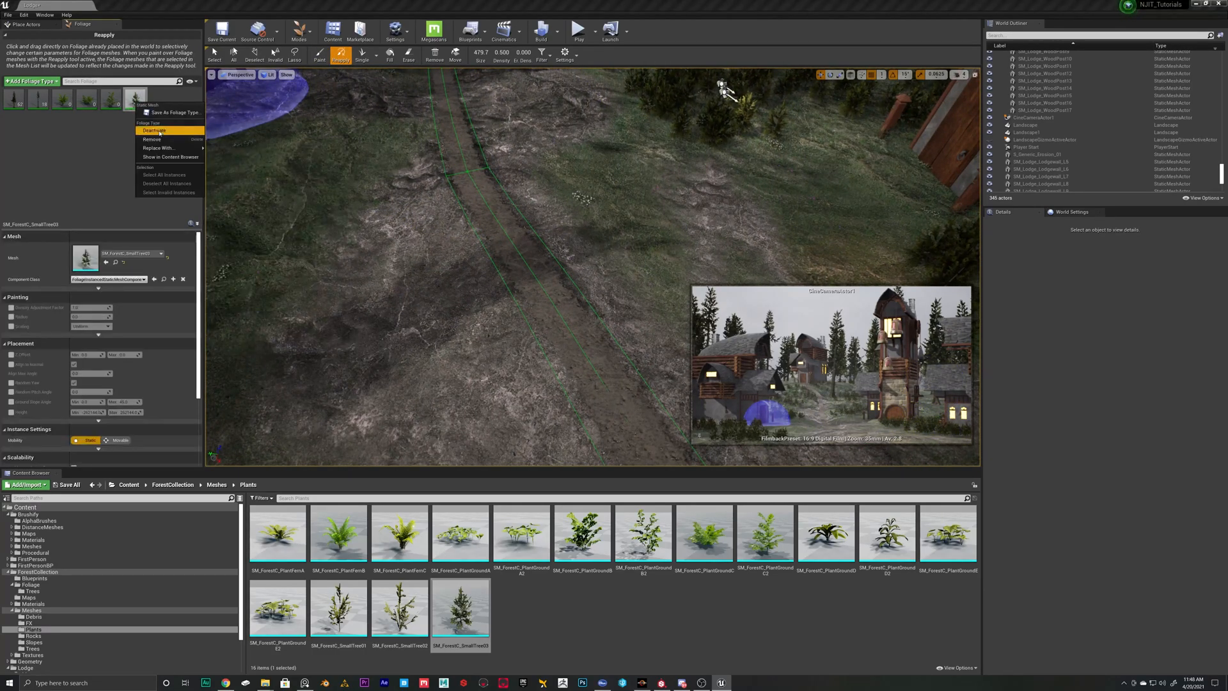
pyautogui.click(154, 140)
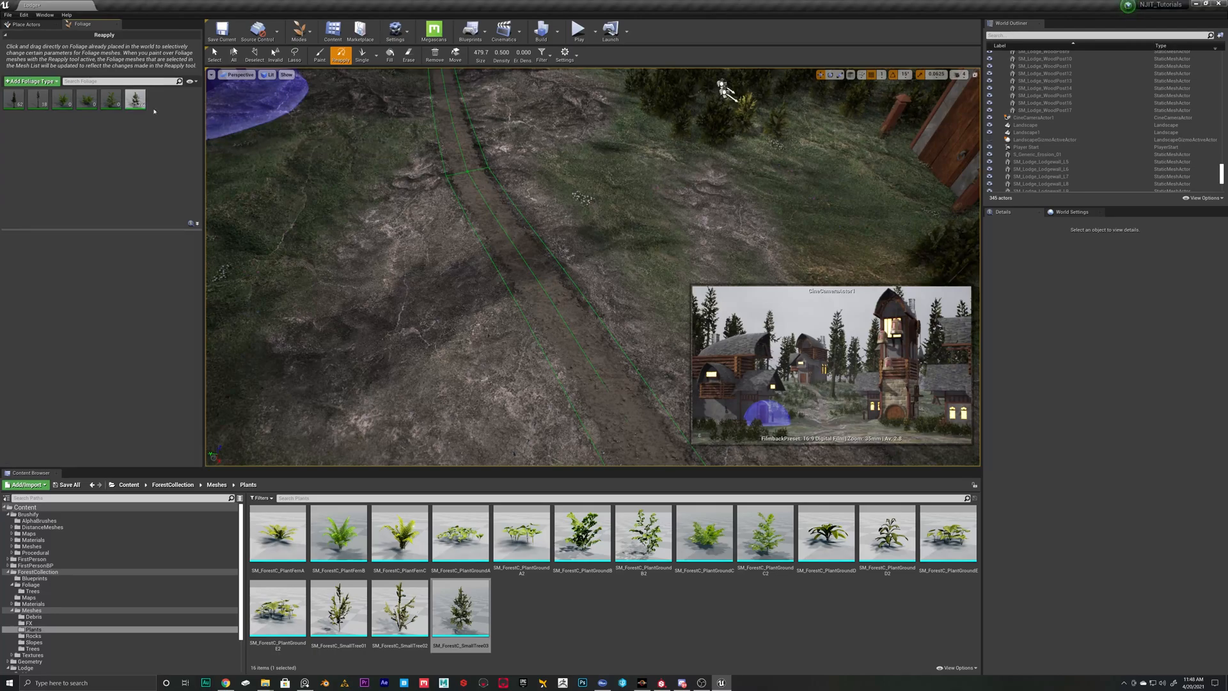
# - Erase the painted foliage between the bell tower and the neighbouring lodge house
pyautogui.click(389, 55)
pyautogui.click(408, 57)
pyautogui.moveTo(409, 211); pyautogui.dragTo(512, 205, button='right')
pyautogui.moveTo(461, 333)
pyautogui.mouseDown()
pyautogui.moveTo(585, 247)
pyautogui.moveTo(508, 153)
pyautogui.mouseUp()
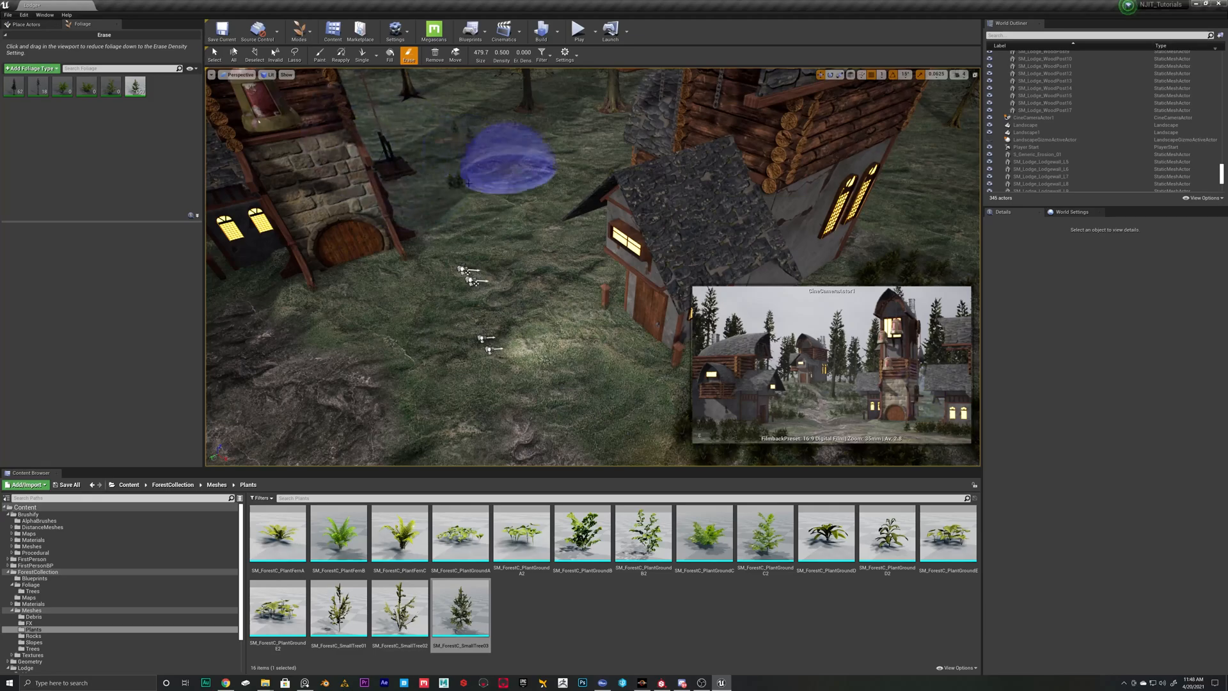
# - Remove the SmallTree03 foliage type together with all its painted instances
pyautogui.click(137, 90)
pyautogui.moveTo(315, 88)
pyautogui.mouseDown(button='right')
pyautogui.moveTo(300, 91)
pyautogui.moveTo(370, 105)
pyautogui.moveTo(314, 89)
pyautogui.mouseUp(button='right')
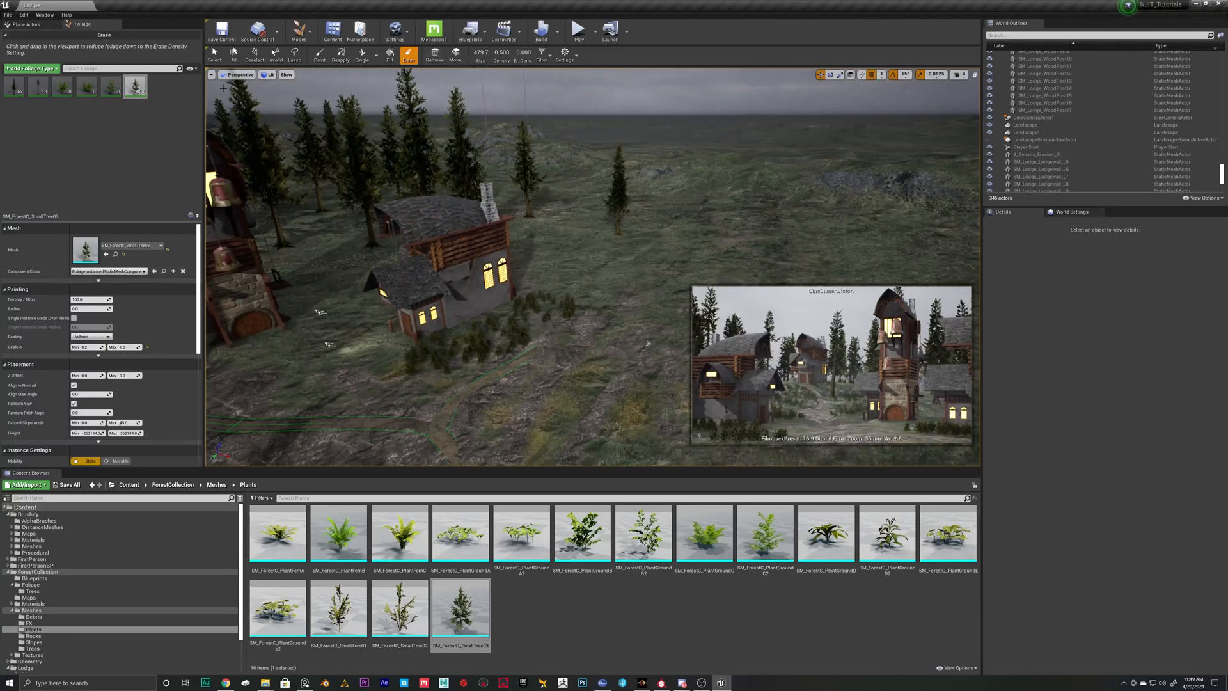
pyautogui.rightClick(133, 88)
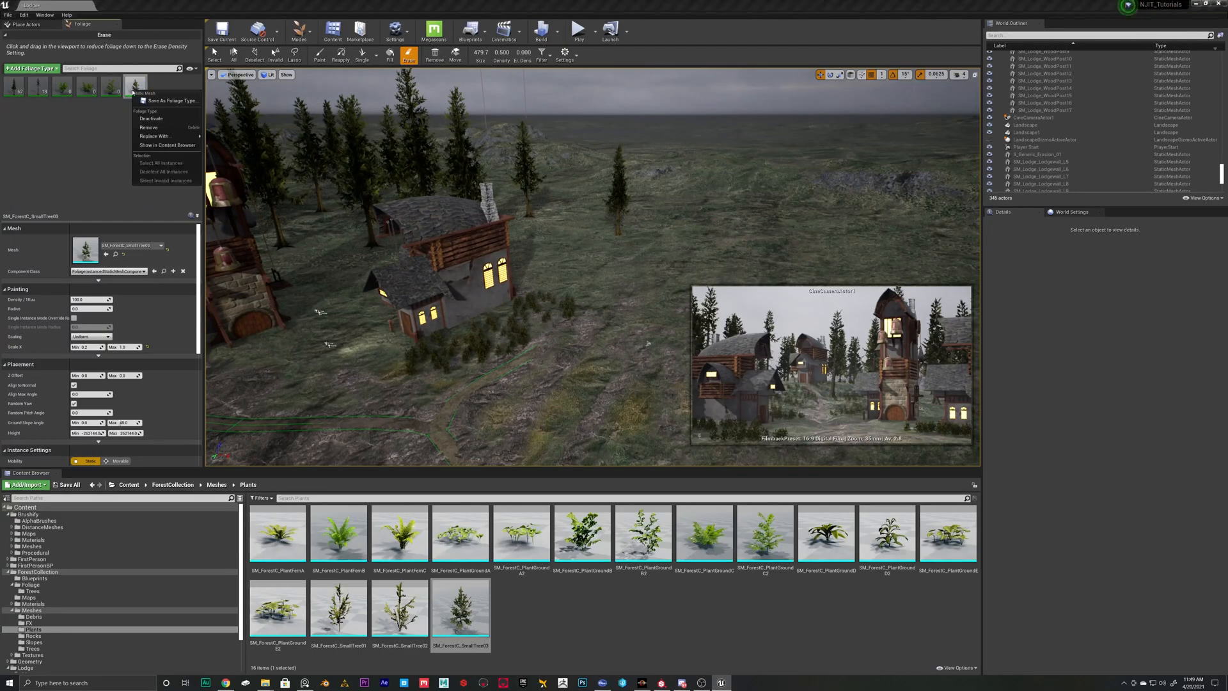
pyautogui.click(151, 128)
pyautogui.click(633, 360)
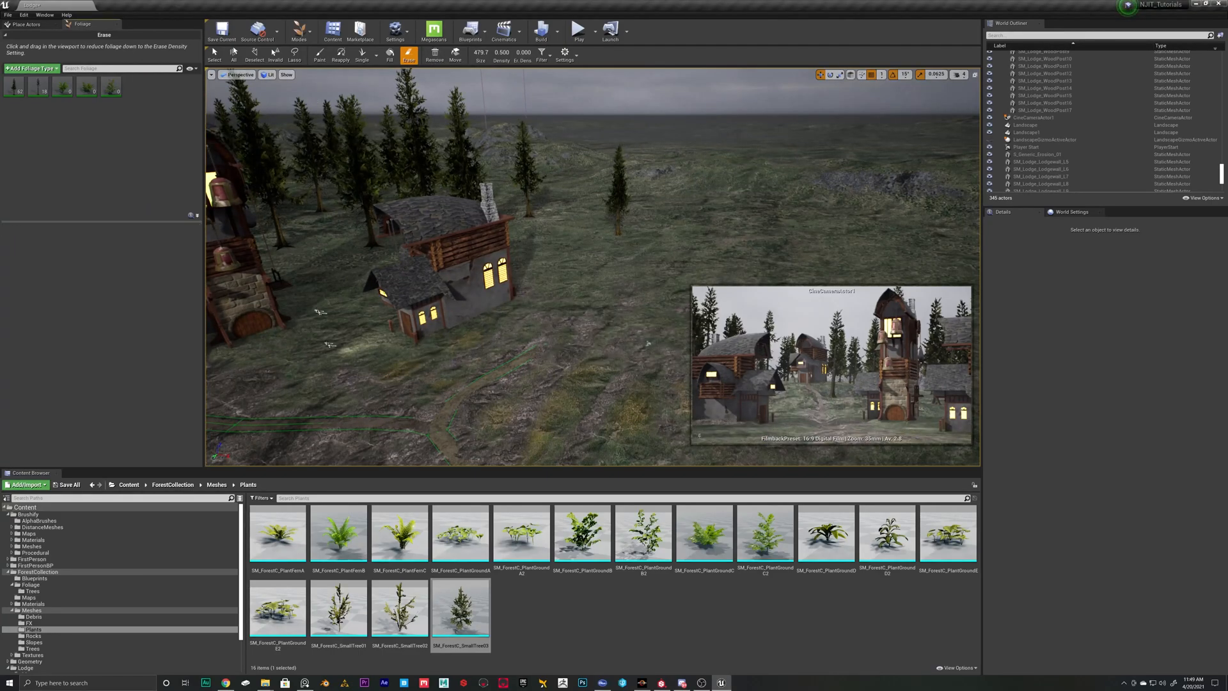
# - Add SM_ForestC_SmallTree03 as a foliage type and set its scale range from 0.2 to 0.8
pyautogui.moveTo(460, 608); pyautogui.dragTo(139, 97)
pyautogui.moveTo(429, 228); pyautogui.dragTo(260, 191, button='right')
pyautogui.press('w')
pyautogui.click(135, 86)
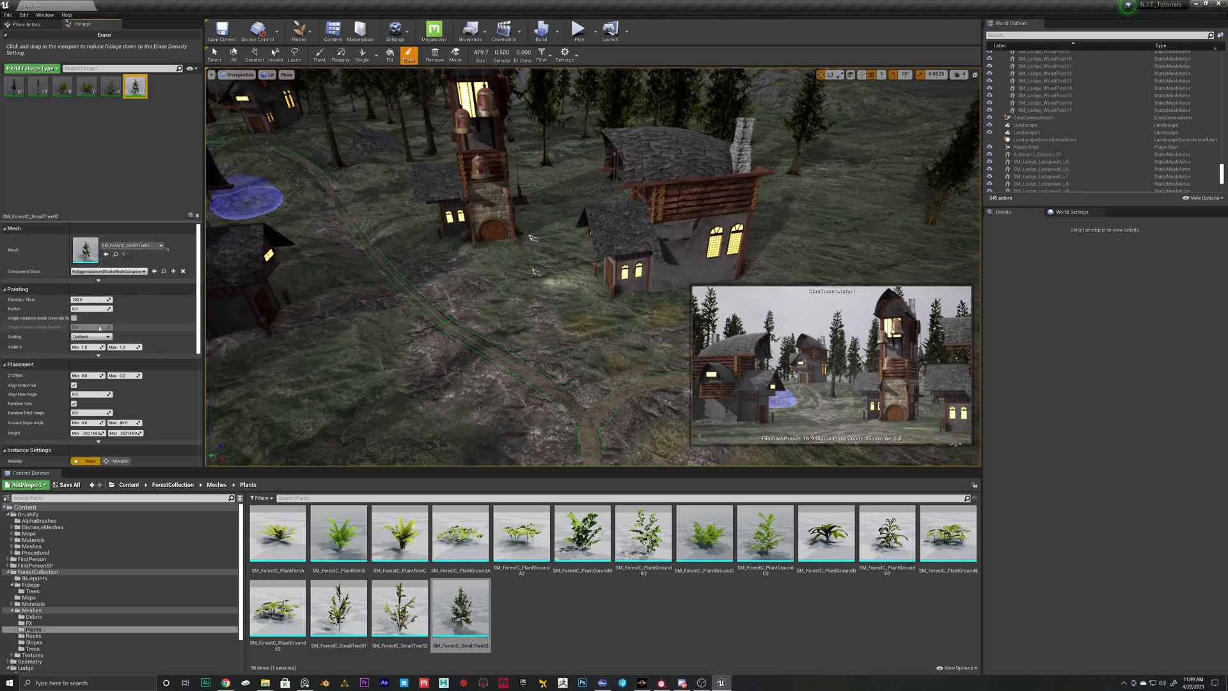
pyautogui.click(85, 346)
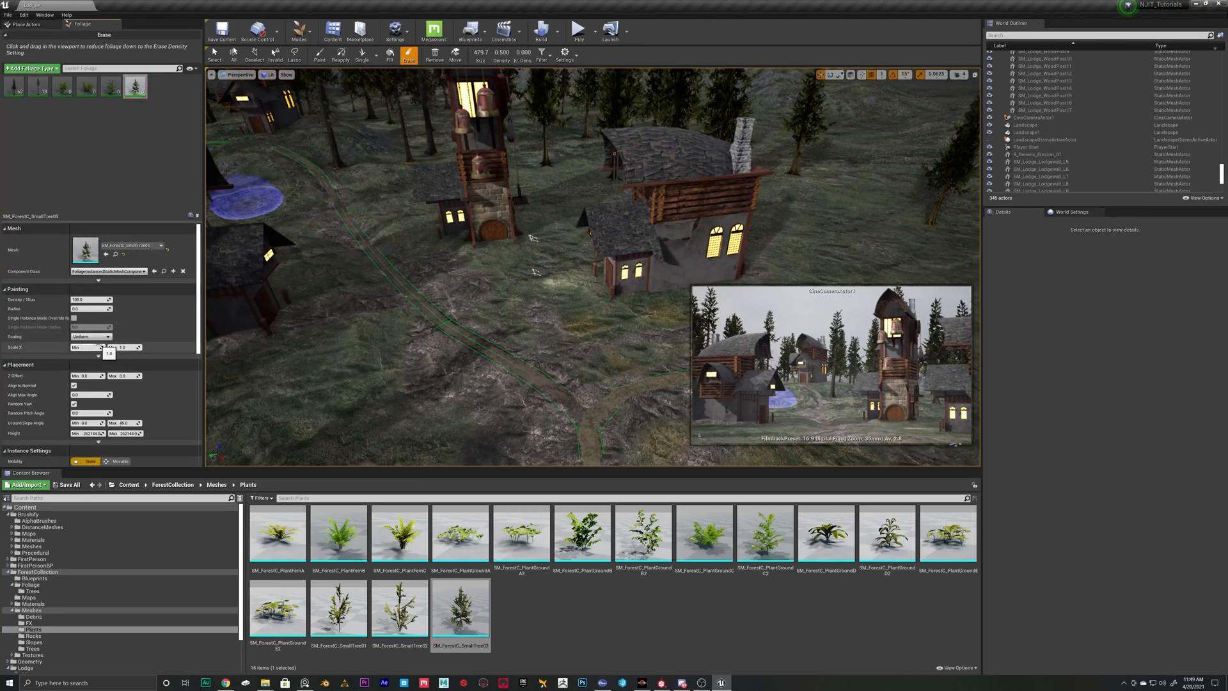
pyautogui.click(135, 347)
pyautogui.press('w')
pyautogui.moveTo(549, 258); pyautogui.dragTo(549, 258, button='right')
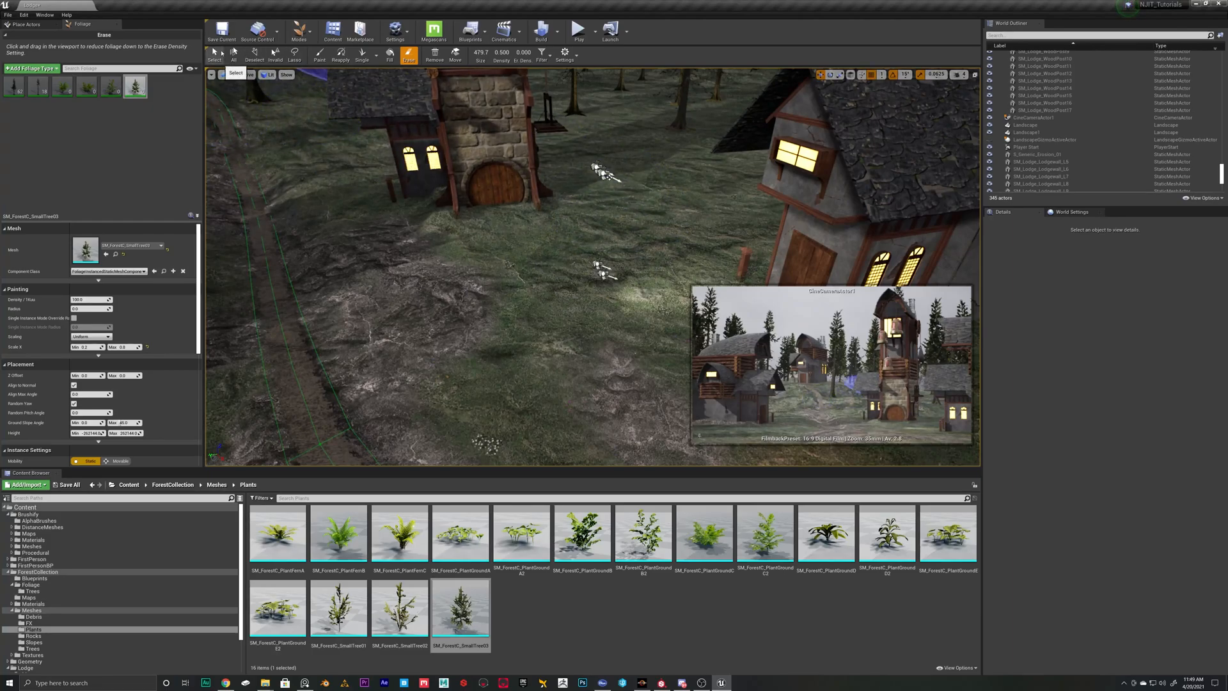
# - Paint SmallTree03 foliage on the ground between the bell tower and the neighbouring lodge house
pyautogui.click(320, 55)
pyautogui.click(591, 250)
pyautogui.press('w')
pyautogui.moveTo(636, 199)
pyautogui.mouseDown(button='right')
pyautogui.moveTo(614, 266)
pyautogui.moveTo(603, 250)
pyautogui.mouseUp(button='right')
pyautogui.press('w')
pyautogui.moveTo(604, 250)
pyautogui.mouseDown()
pyautogui.moveTo(713, 160)
pyautogui.moveTo(767, 234)
pyautogui.mouseUp()
pyautogui.moveTo(768, 233); pyautogui.dragTo(597, 274, button='right')
pyautogui.press('s')
pyautogui.moveTo(597, 274); pyautogui.dragTo(639, 213)
pyautogui.press('w')
pyautogui.moveTo(638, 214)
pyautogui.mouseDown(button='right')
pyautogui.moveTo(576, 205)
pyautogui.moveTo(560, 351)
pyautogui.mouseUp(button='right')
# - Continue painting SmallTree03 foliage around the houses and over the open ground along the road
pyautogui.moveTo(560, 351); pyautogui.dragTo(413, 332)
pyautogui.moveTo(413, 332)
pyautogui.mouseDown(button='right')
pyautogui.moveTo(441, 384)
pyautogui.moveTo(498, 383)
pyautogui.moveTo(668, 331)
pyautogui.mouseUp(button='right')
pyautogui.press('w')
pyautogui.moveTo(668, 330); pyautogui.dragTo(690, 146)
pyautogui.moveTo(690, 145)
pyautogui.mouseDown(button='right')
pyautogui.moveTo(639, 70)
pyautogui.moveTo(547, 403)
pyautogui.mouseUp(button='right')
pyautogui.moveTo(547, 402); pyautogui.dragTo(629, 318)
pyautogui.moveTo(629, 318); pyautogui.dragTo(488, 384, button='right')
pyautogui.press('w')
pyautogui.moveTo(488, 383)
pyautogui.mouseDown()
pyautogui.moveTo(780, 254)
pyautogui.moveTo(650, 383)
pyautogui.mouseUp()
# - Paint SmallTree03 foliage over the wooded slope near the hilltop house and the upper road
pyautogui.moveTo(651, 384); pyautogui.dragTo(495, 242, button='right')
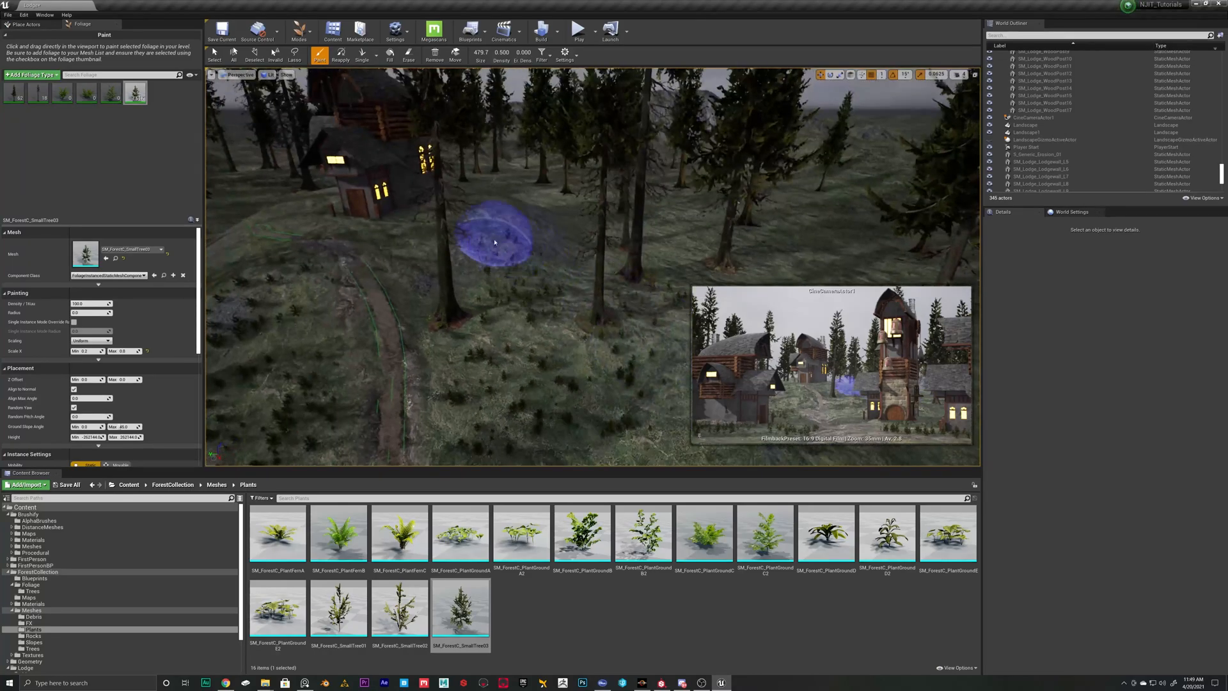
pyautogui.moveTo(494, 242); pyautogui.dragTo(410, 251)
pyautogui.moveTo(410, 250); pyautogui.dragTo(320, 256, button='right')
pyautogui.moveTo(400, 252); pyautogui.dragTo(326, 358)
pyautogui.moveTo(327, 358); pyautogui.dragTo(256, 371, button='right')
pyautogui.moveTo(576, 310); pyautogui.dragTo(384, 390)
pyautogui.moveTo(383, 390); pyautogui.dragTo(307, 442, button='right')
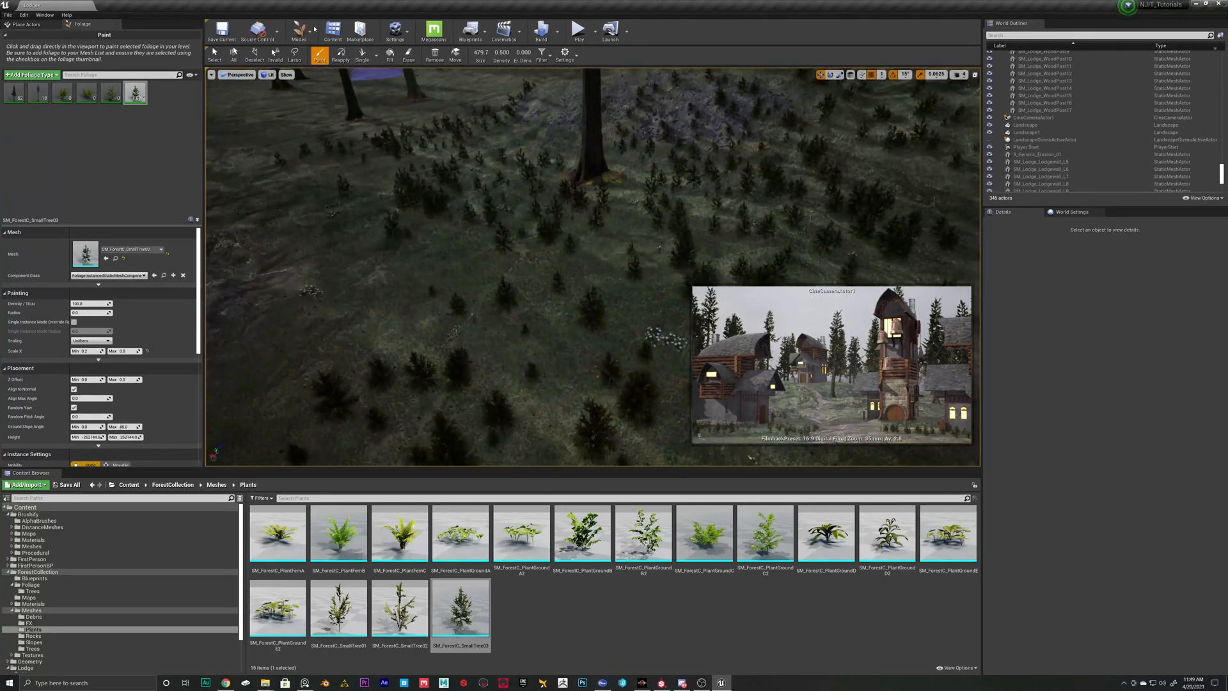
pyautogui.click(308, 37)
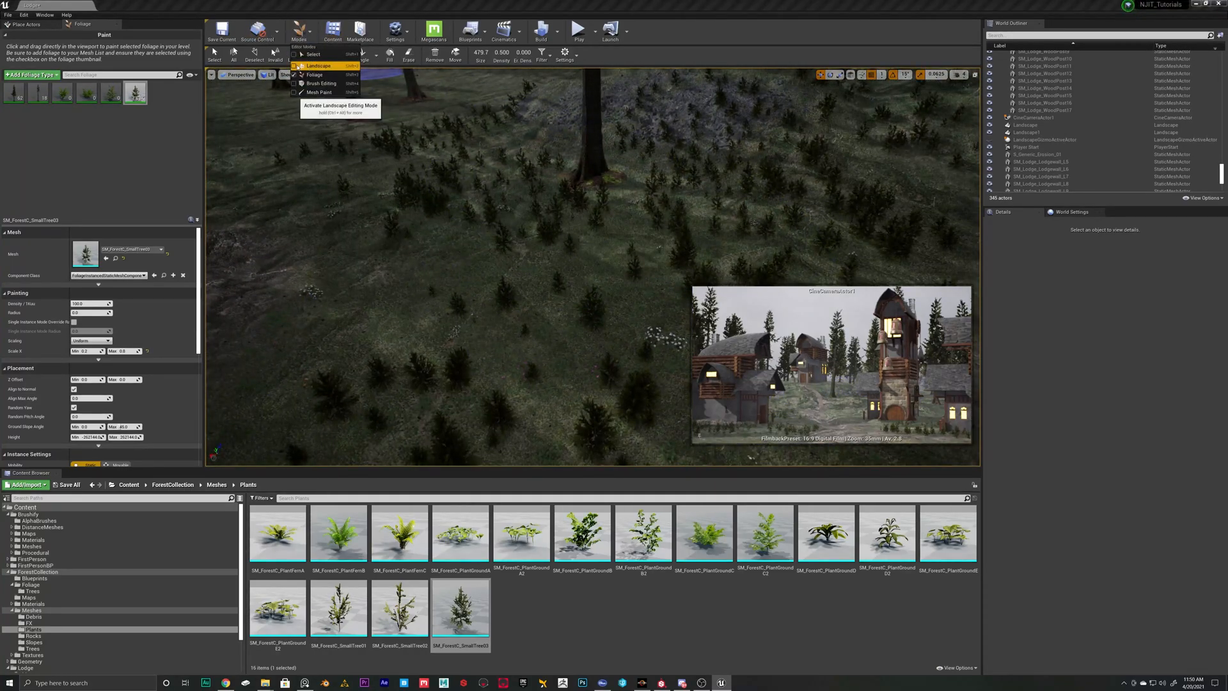
pyautogui.click(298, 66)
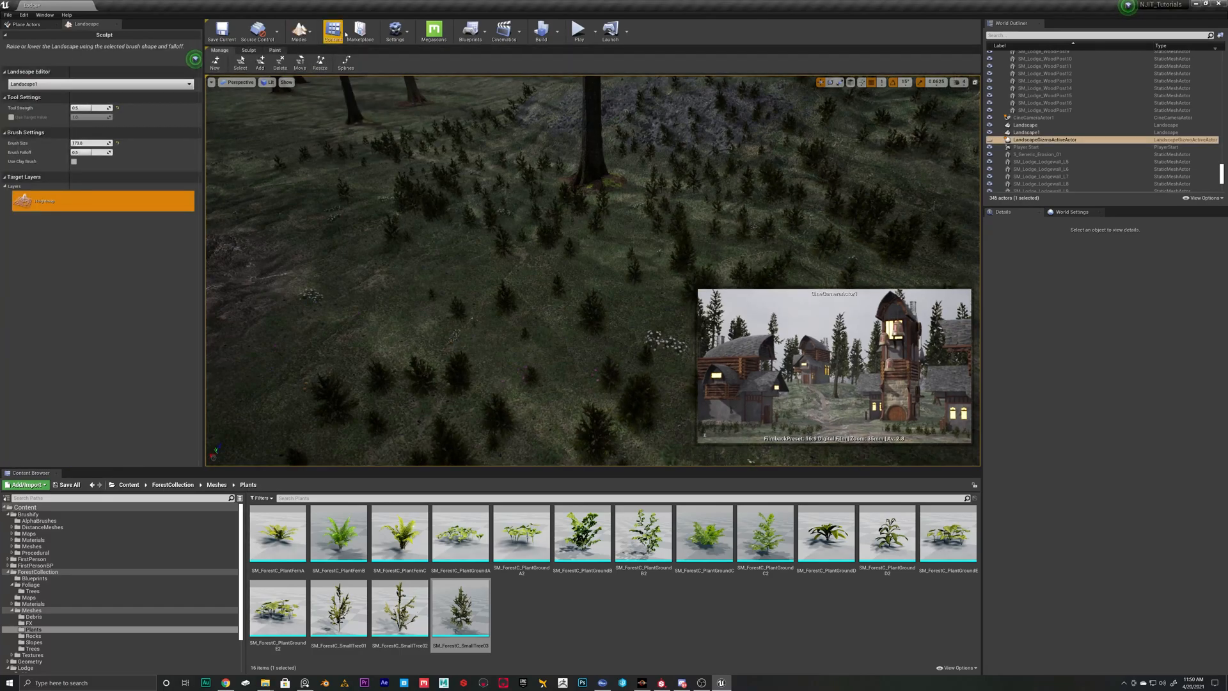
pyautogui.click(295, 76)
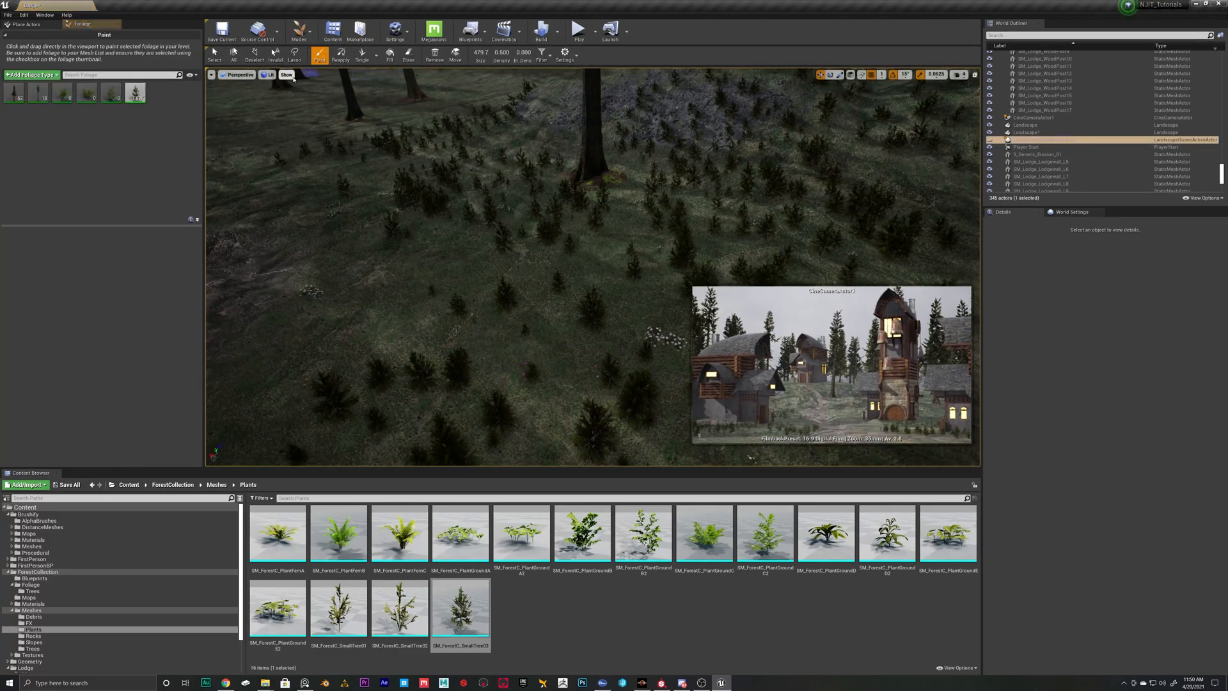
# - Review the painting and advanced placement settings of the SM_ForestC_ConiferA foliage type
pyautogui.click(14, 99)
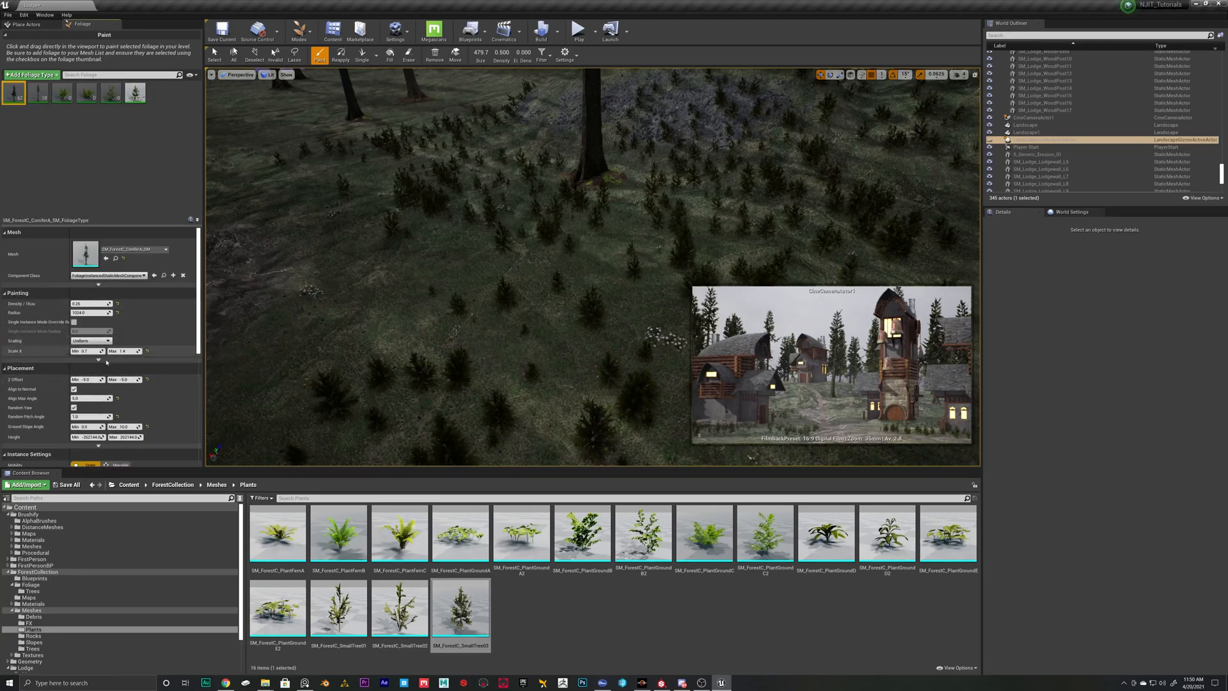
pyautogui.scroll(-2, 101, 419)
pyautogui.click(98, 420)
pyautogui.scroll(-3, 157, 392)
pyautogui.scroll(4, 159, 390)
pyautogui.moveTo(358, 319)
pyautogui.mouseDown(button='right')
pyautogui.moveTo(486, 263)
pyautogui.moveTo(562, 259)
pyautogui.moveTo(556, 243)
pyautogui.moveTo(561, 260)
pyautogui.moveTo(576, 246)
pyautogui.mouseUp(button='right')
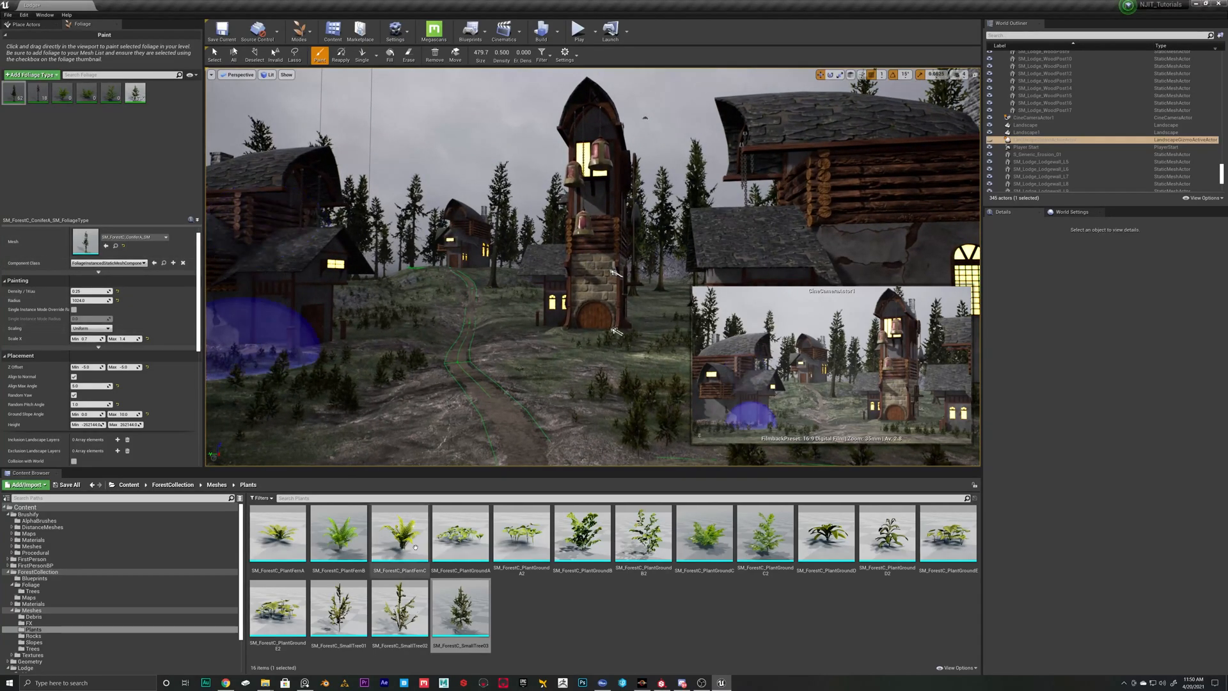
# - Leave Foliage mode and play-test the level by walking along the road toward the lodge houses, ending the session at the house
pyautogui.click(306, 37)
pyautogui.click(312, 65)
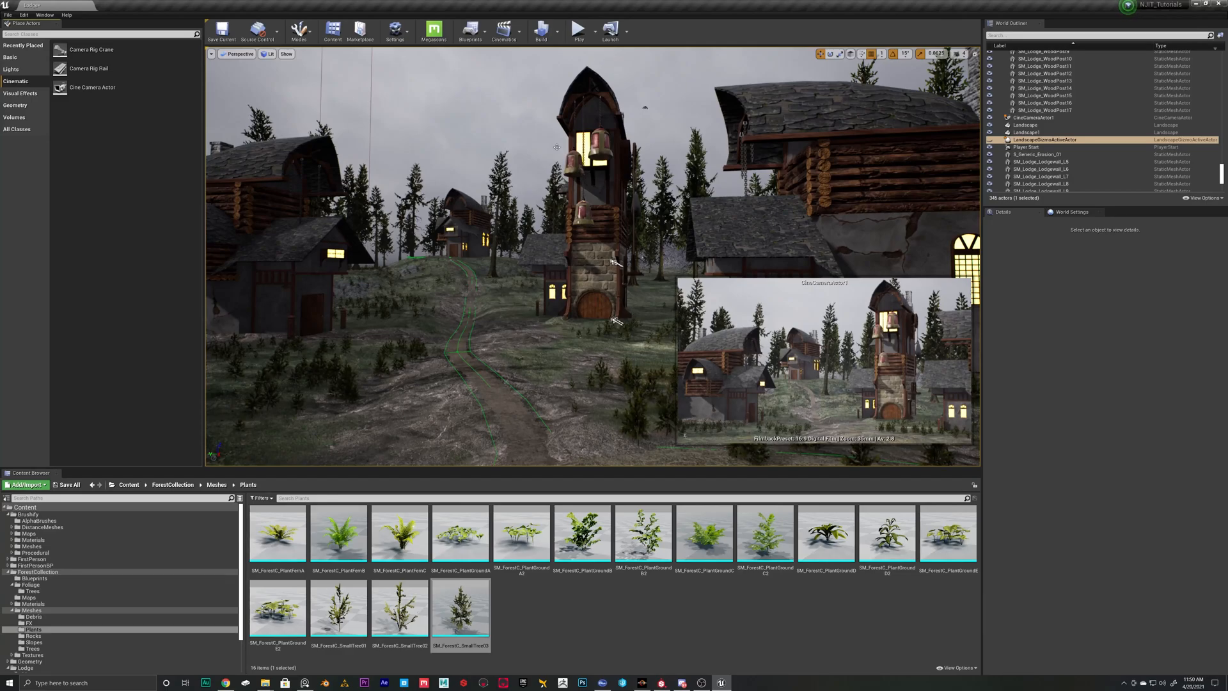
pyautogui.click(579, 31)
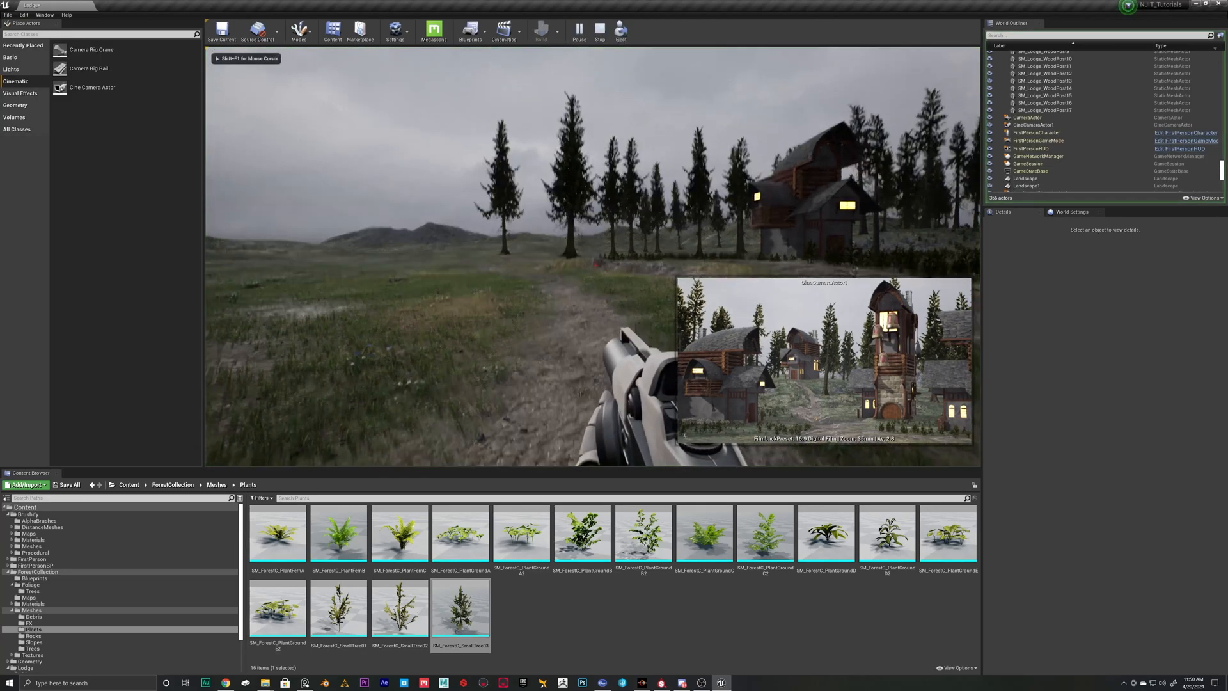
pyautogui.press('w')
pyautogui.press('w')
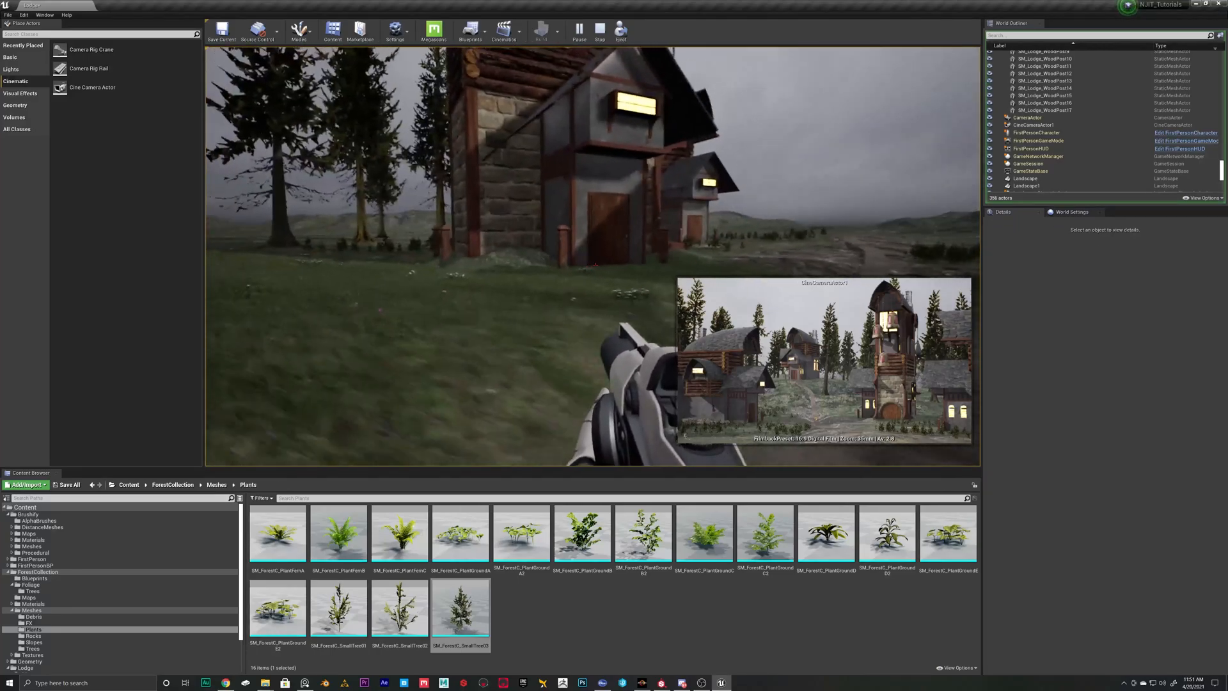
pyautogui.press('Escape')
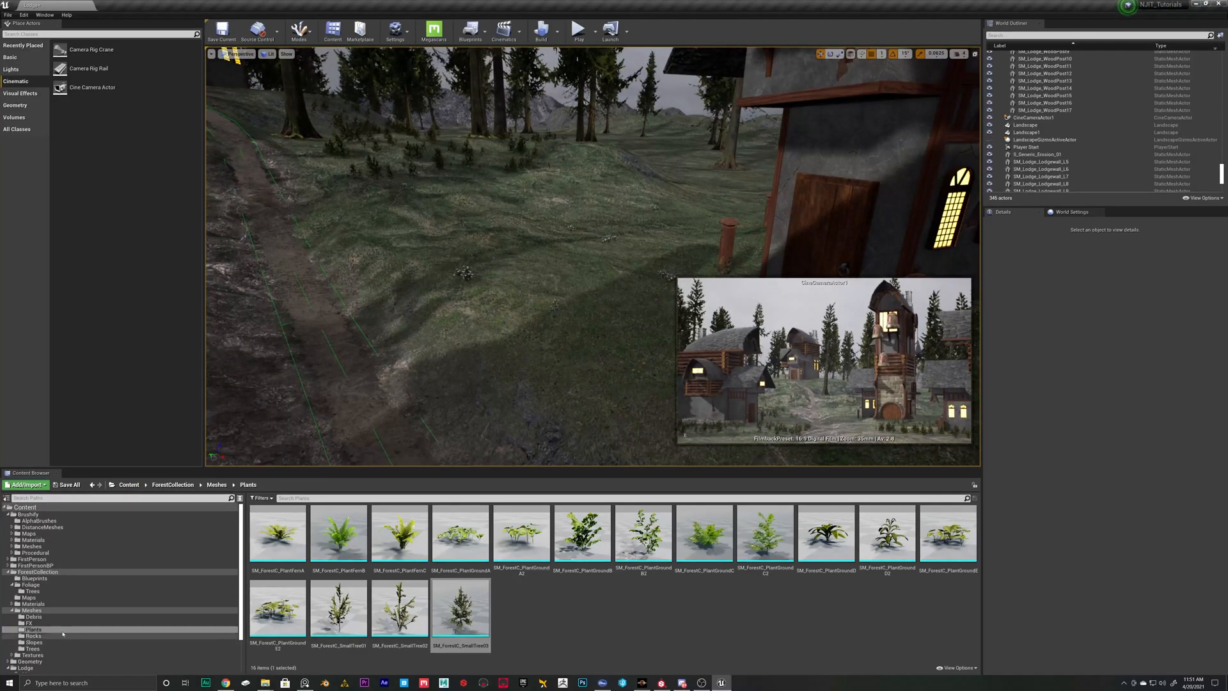
# - Place the SM_Lodge_Prop_Drape mesh from the Lodge Meshes folder on the ground beside the nearby lodge house
pyautogui.click(8, 572)
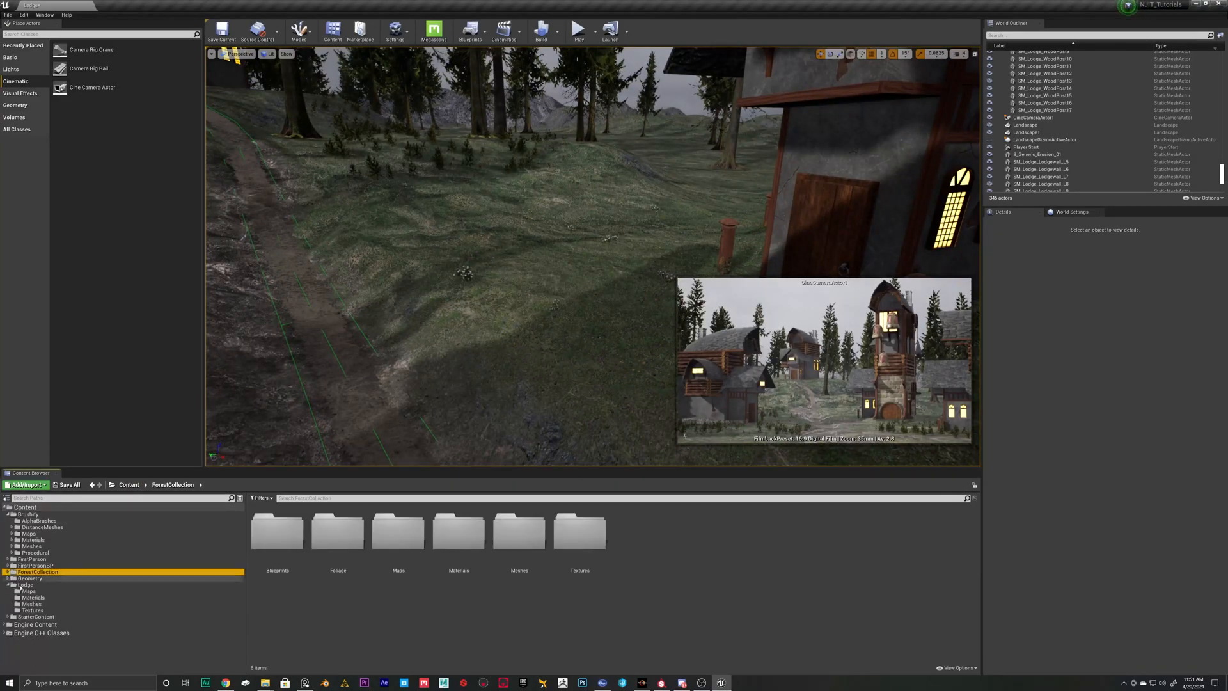
pyautogui.click(32, 604)
pyautogui.scroll(-2, 660, 594)
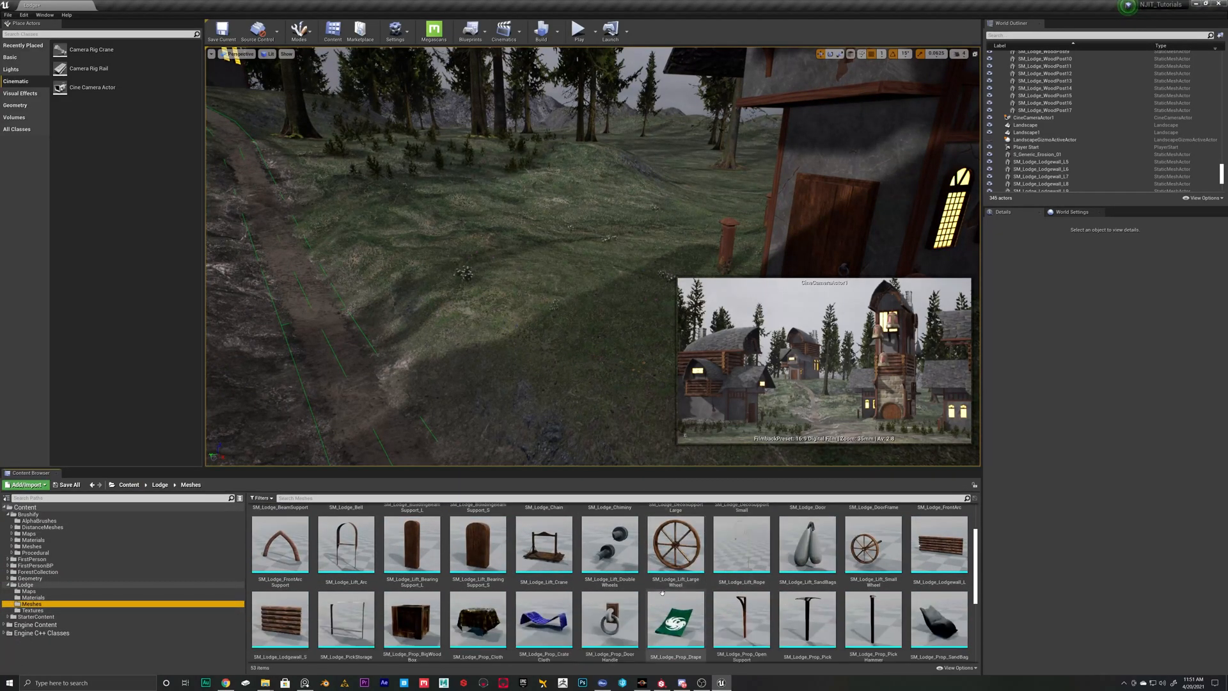
pyautogui.scroll(-1, 660, 594)
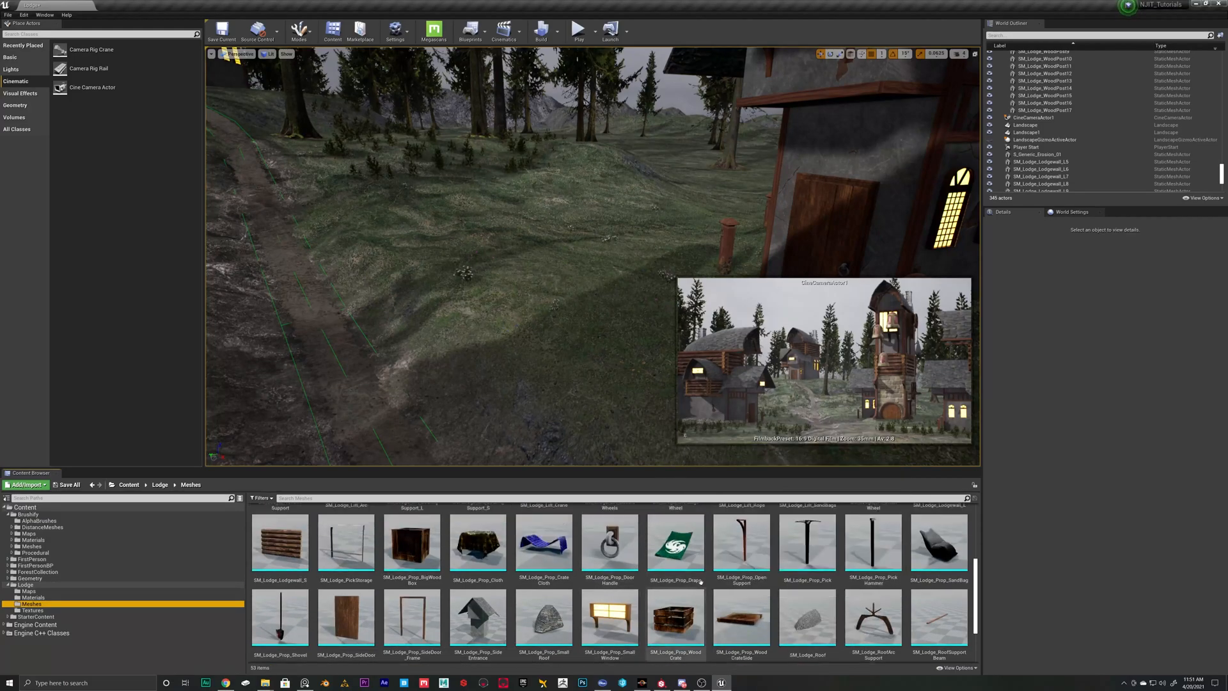
pyautogui.scroll(1, 701, 581)
pyautogui.press('s')
pyautogui.moveTo(614, 358); pyautogui.dragTo(563, 333, button='right')
pyautogui.press('w')
pyautogui.press('s')
pyautogui.moveTo(679, 581); pyautogui.dragTo(605, 349)
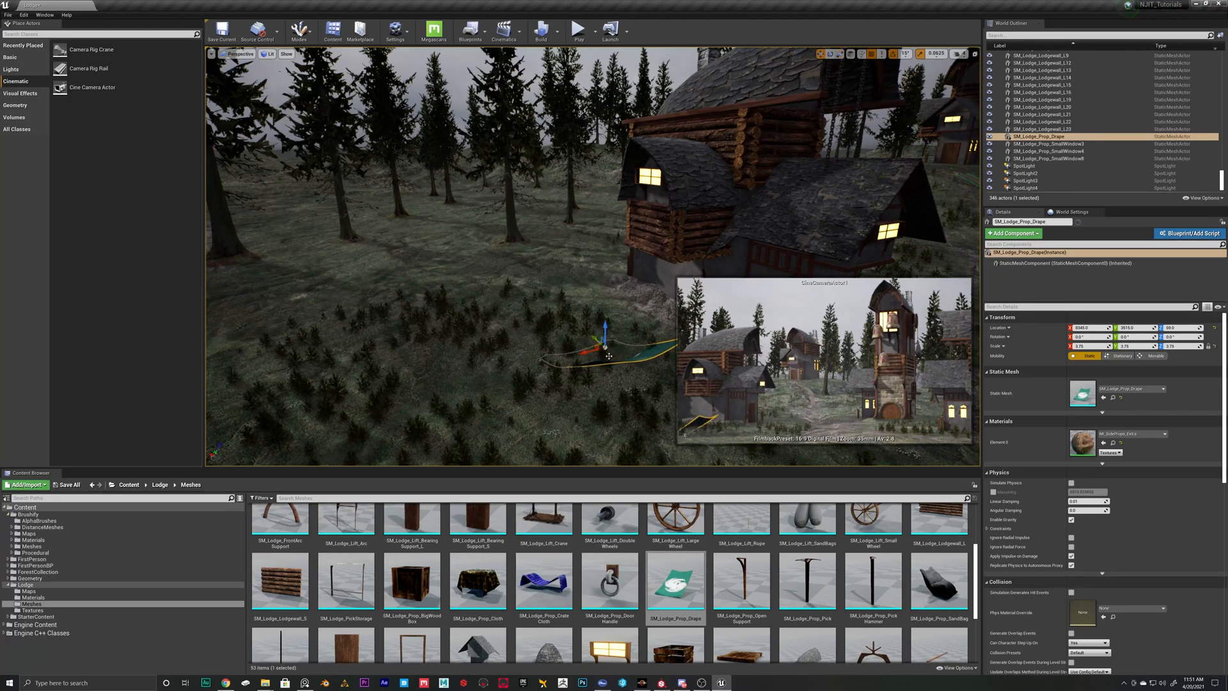
# - Rotate the drape about its vertical axis toward the lodge house and set its uniform scale to 2.9
pyautogui.moveTo(583, 363); pyautogui.dragTo(592, 365)
pyautogui.click(1081, 345)
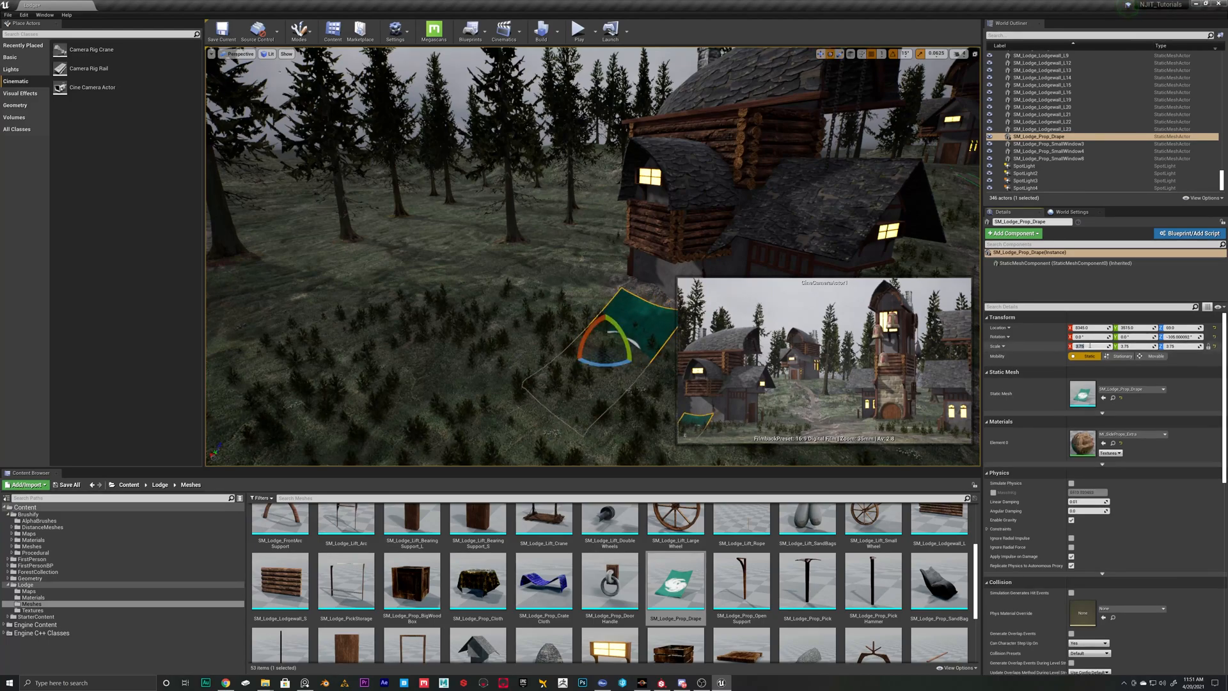
pyautogui.write('2.9')
pyautogui.press('Return')
# - Raise the drape and move it against the log bay so its upper edge meets the wall under the window
pyautogui.moveTo(472, 267); pyautogui.dragTo(528, 288, button='right')
pyautogui.press('w')
pyautogui.press('w')
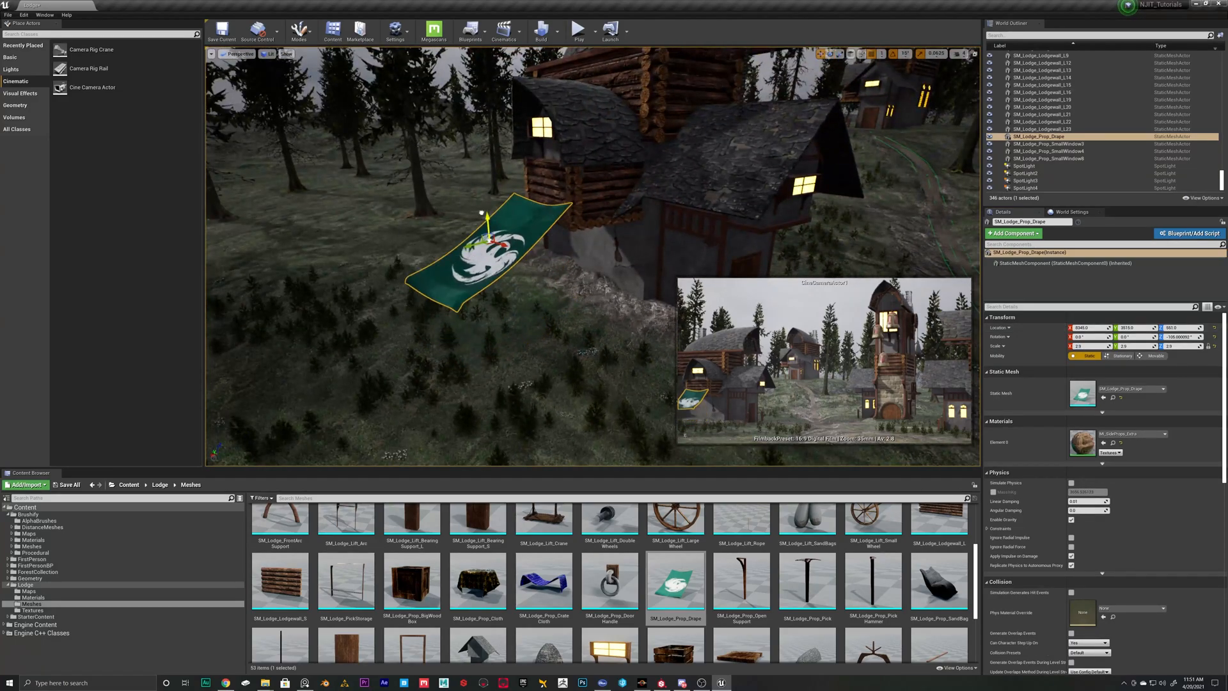
pyautogui.press('a')
pyautogui.moveTo(485, 228); pyautogui.dragTo(566, 249, button='right')
pyautogui.press('e')
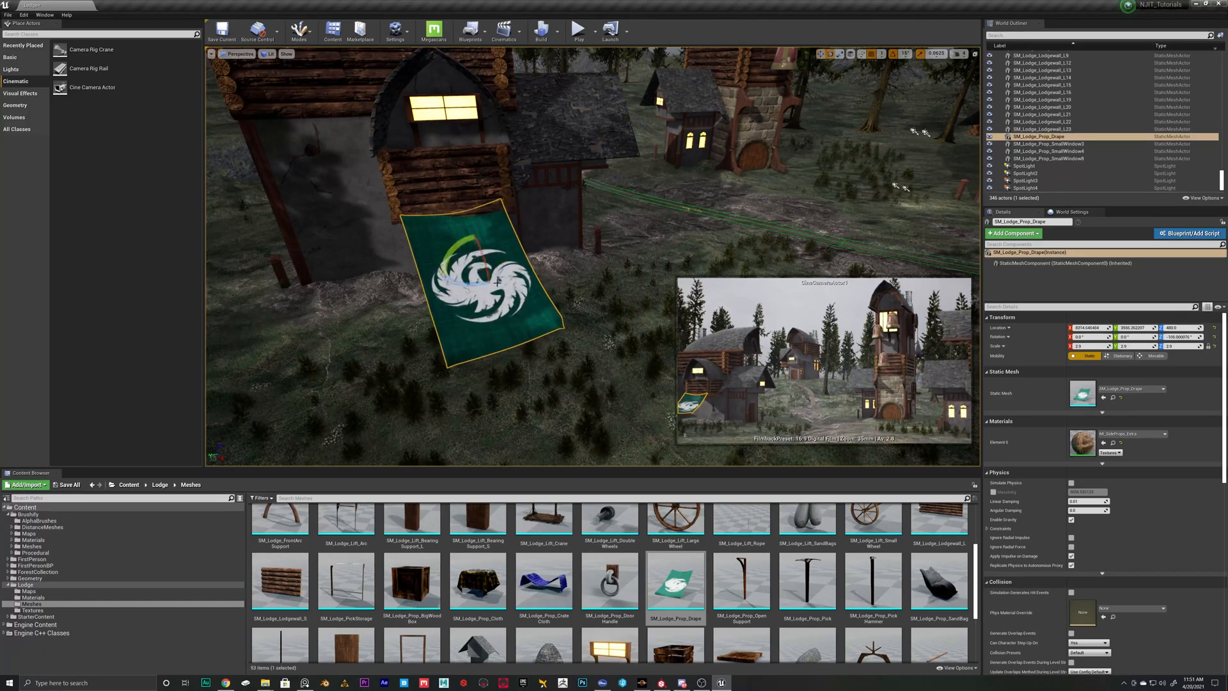
# - Change the rotation snap angle and fine-tune the drape's rotation and position against the log bay
pyautogui.click(905, 53)
pyautogui.click(915, 83)
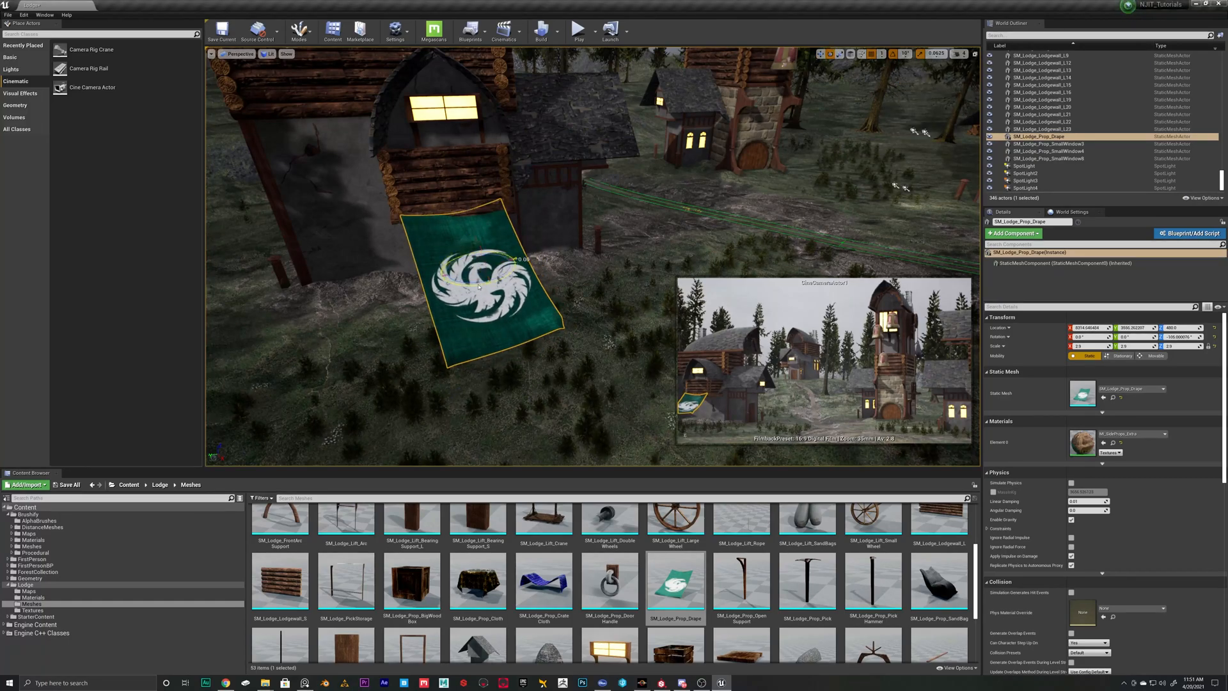
pyautogui.moveTo(464, 269); pyautogui.dragTo(505, 253, button='right')
pyautogui.moveTo(439, 260); pyautogui.dragTo(455, 274)
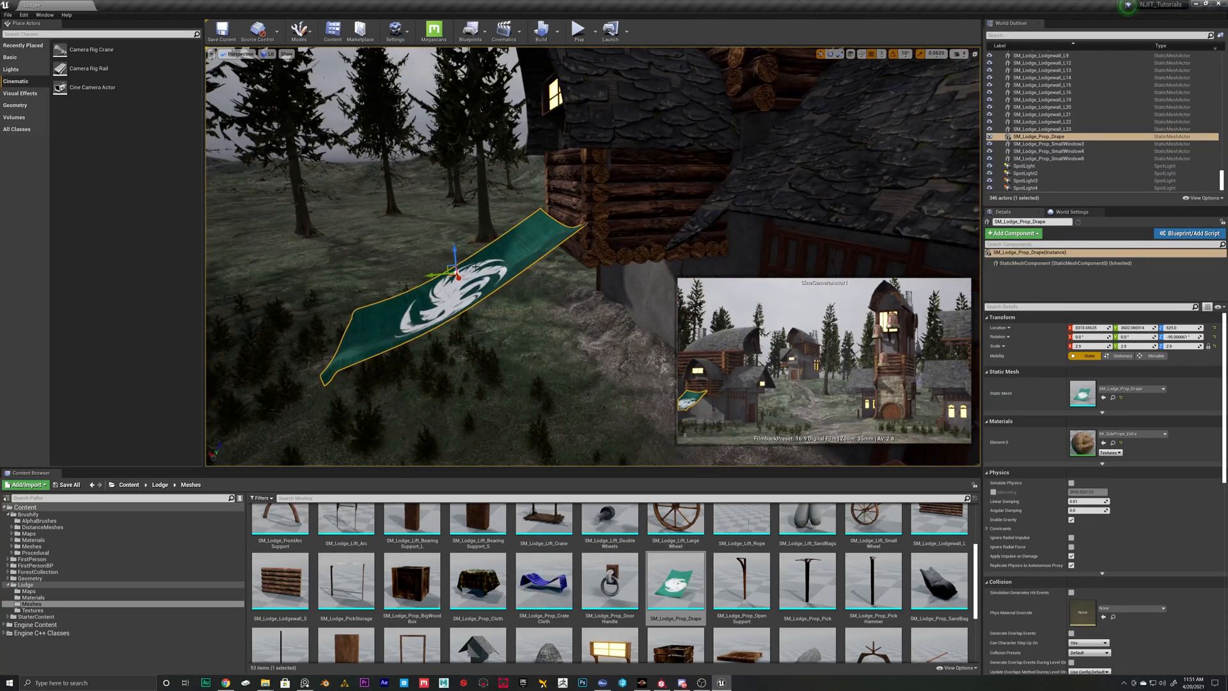
# - Examine the drape's alignment with the log bay from above and from the side
pyautogui.moveTo(505, 297)
pyautogui.mouseDown(button='right')
pyautogui.moveTo(493, 300)
pyautogui.moveTo(505, 297)
pyautogui.mouseUp(button='right')
pyautogui.click(383, 358)
pyautogui.moveTo(384, 358); pyautogui.dragTo(442, 342, button='right')
pyautogui.click(511, 211)
pyautogui.press('f')
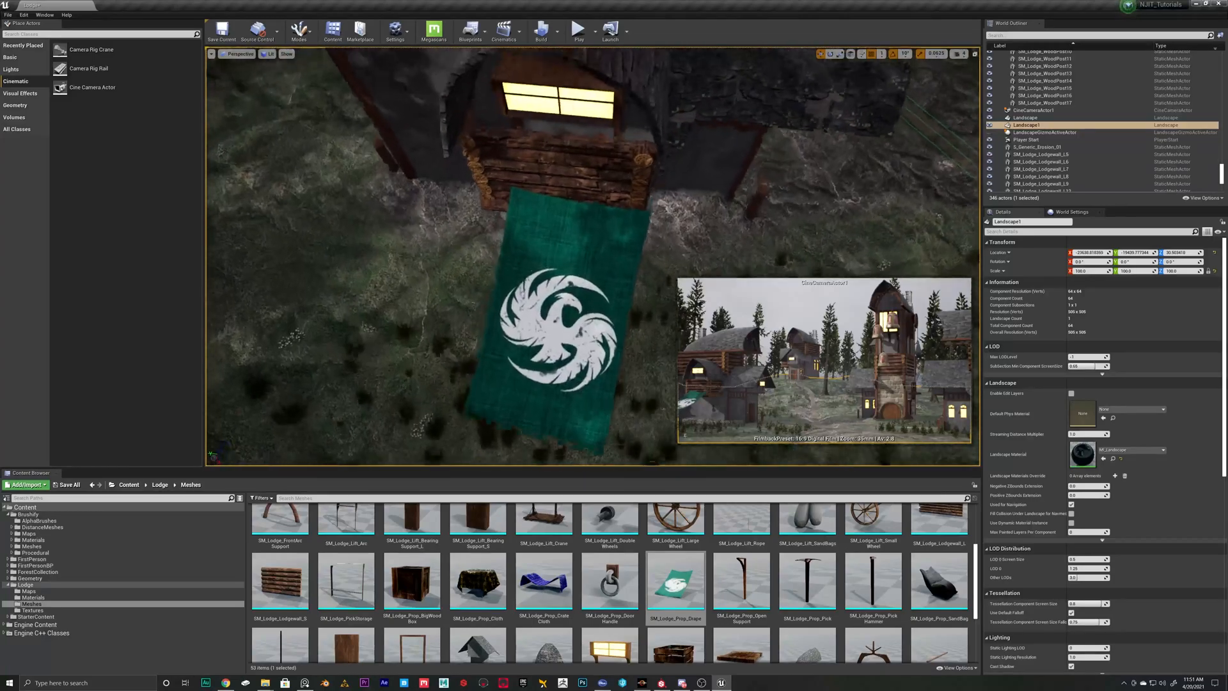
pyautogui.moveTo(559, 370); pyautogui.dragTo(554, 341)
pyautogui.moveTo(558, 349); pyautogui.dragTo(558, 349, button='right')
pyautogui.click(558, 349)
# - Place an SM_Lodge_BeamSupport mesh under the drape's outer edge and rotate it upright as a post
pyautogui.scroll(2, 670, 575)
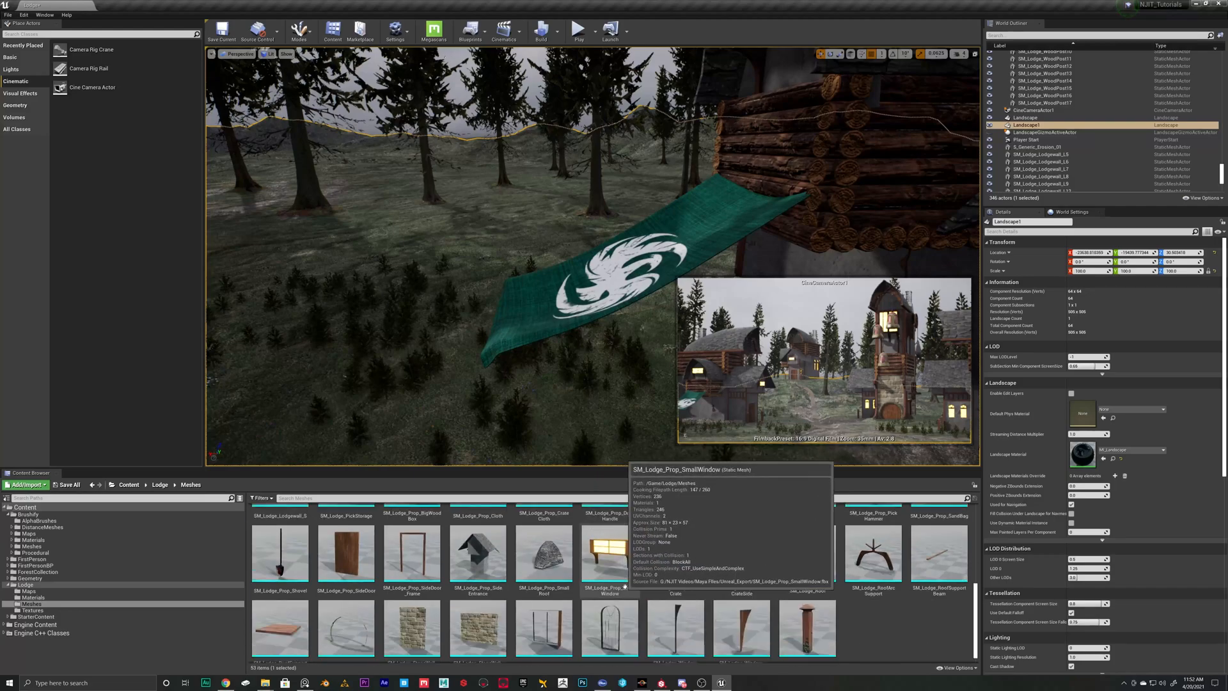
pyautogui.scroll(1, 459, 586)
pyautogui.moveTo(280, 531); pyautogui.dragTo(489, 409)
pyautogui.moveTo(489, 409); pyautogui.dragTo(409, 378, button='right')
pyautogui.moveTo(402, 368); pyautogui.dragTo(441, 406)
pyautogui.hotkey('ctrl', 'z')
pyautogui.press('w')
pyautogui.moveTo(441, 406); pyautogui.dragTo(473, 377, button='right')
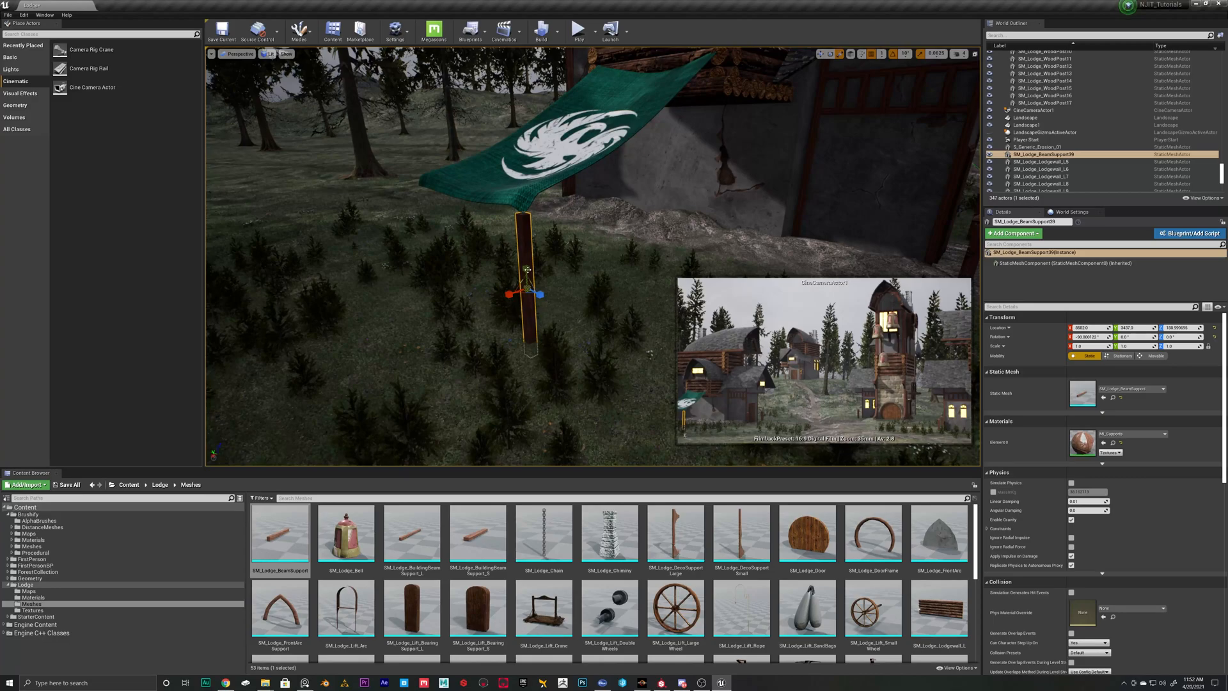
# - Lengthen and align the beam support under one outer corner of the drape, and duplicate it to the other corner
pyautogui.moveTo(527, 290); pyautogui.dragTo(545, 313, button='right')
pyautogui.moveTo(521, 282); pyautogui.dragTo(532, 285)
pyautogui.moveTo(532, 285); pyautogui.dragTo(555, 295, button='right')
pyautogui.moveTo(515, 274); pyautogui.dragTo(513, 276)
pyautogui.moveTo(551, 266); pyautogui.dragTo(592, 263, button='right')
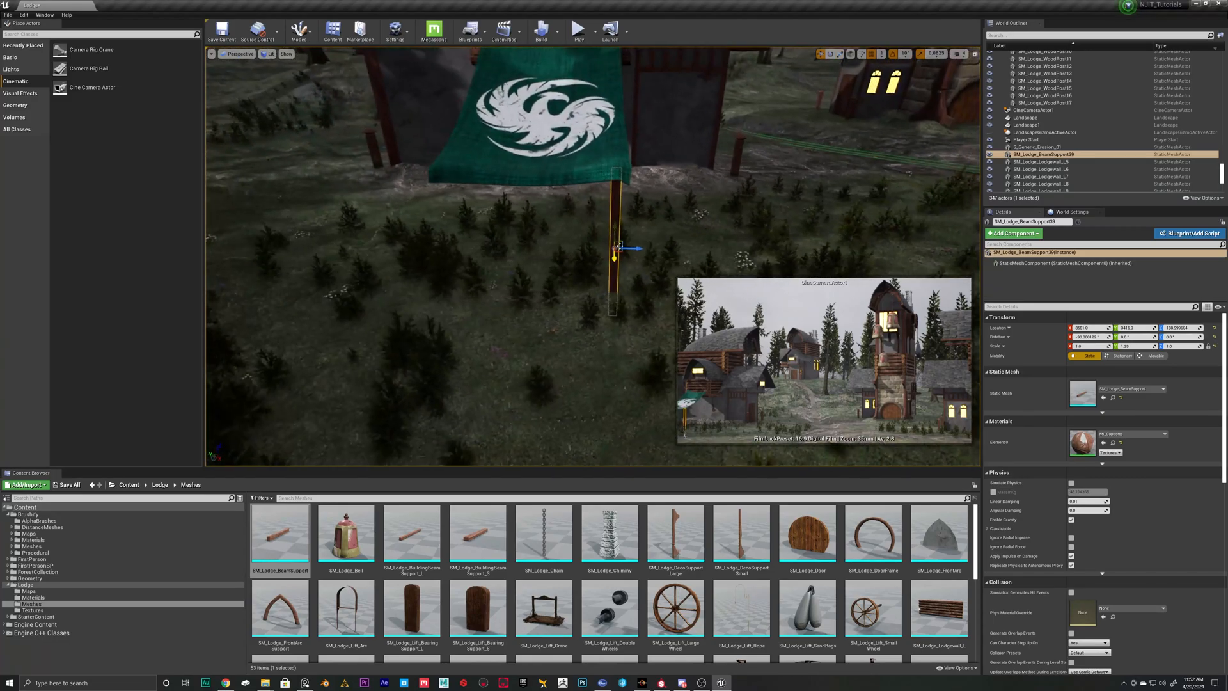
pyautogui.keyDown('alt'); pyautogui.moveTo(638, 244); pyautogui.dragTo(474, 239); pyautogui.keyUp('alt')
pyautogui.click(482, 243)
pyautogui.moveTo(483, 243); pyautogui.dragTo(463, 87, button='right')
# - Erase the small tree foliage from the ground under and around the drape's posts
pyautogui.click(300, 30)
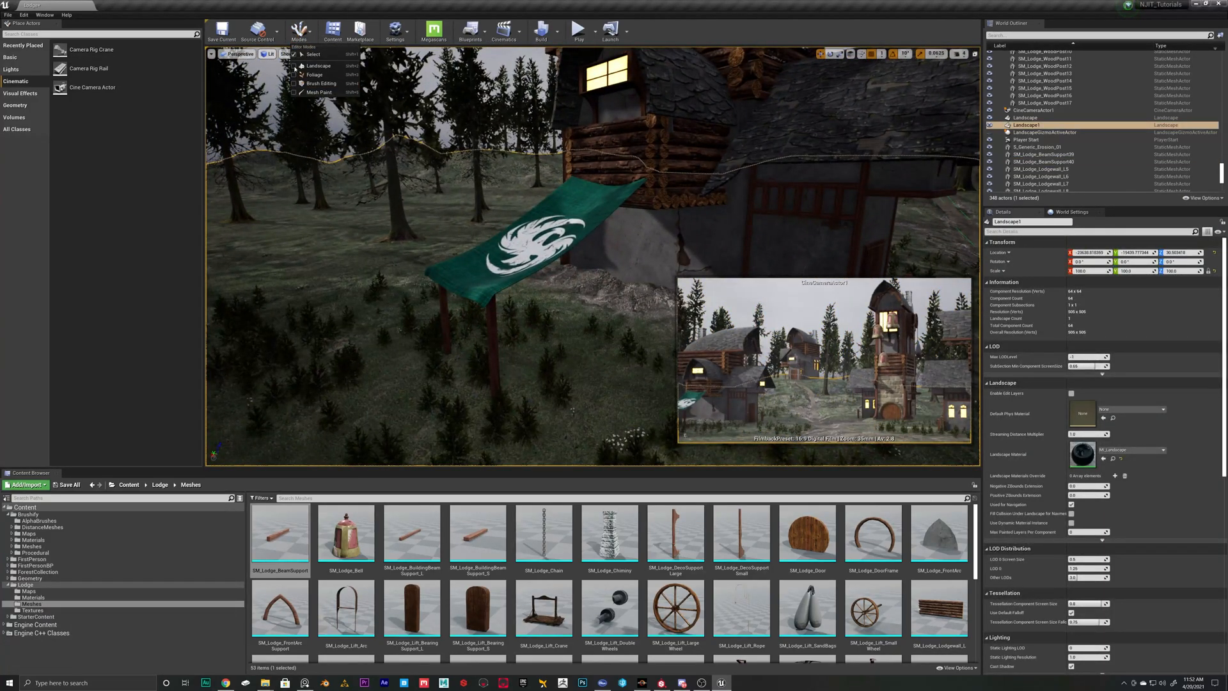
pyautogui.click(300, 75)
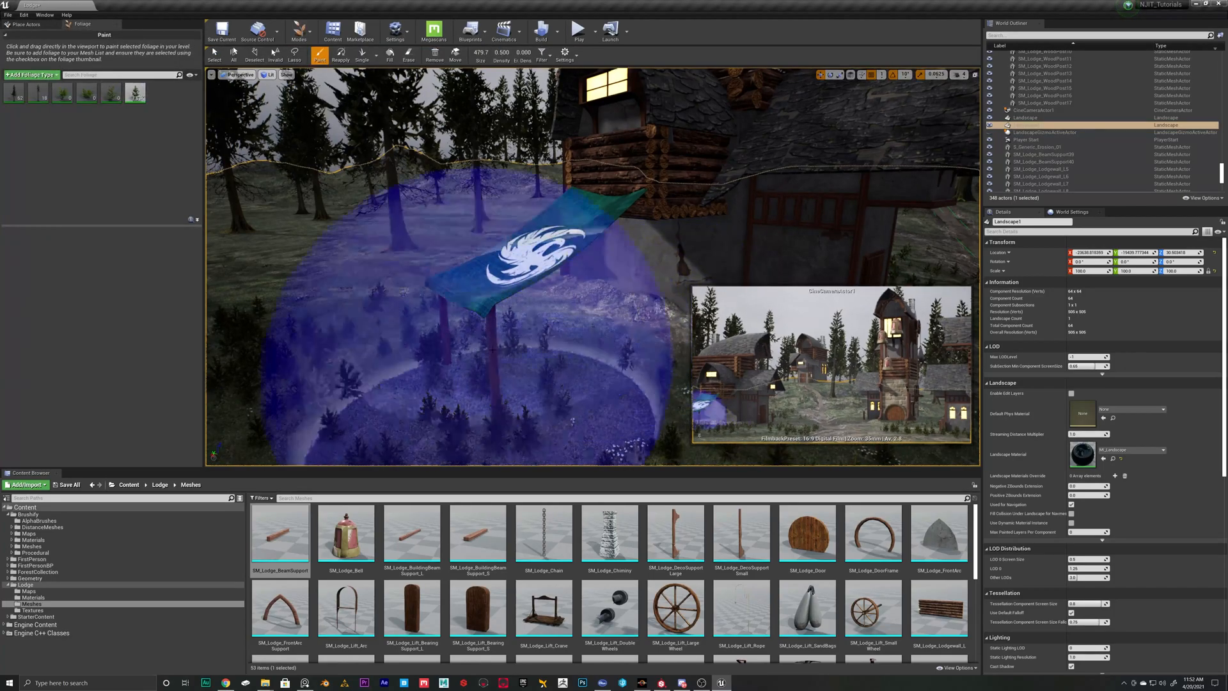
pyautogui.click(408, 56)
pyautogui.keyDown('shift'); pyautogui.moveTo(562, 343); pyautogui.dragTo(507, 376); pyautogui.keyUp('shift')
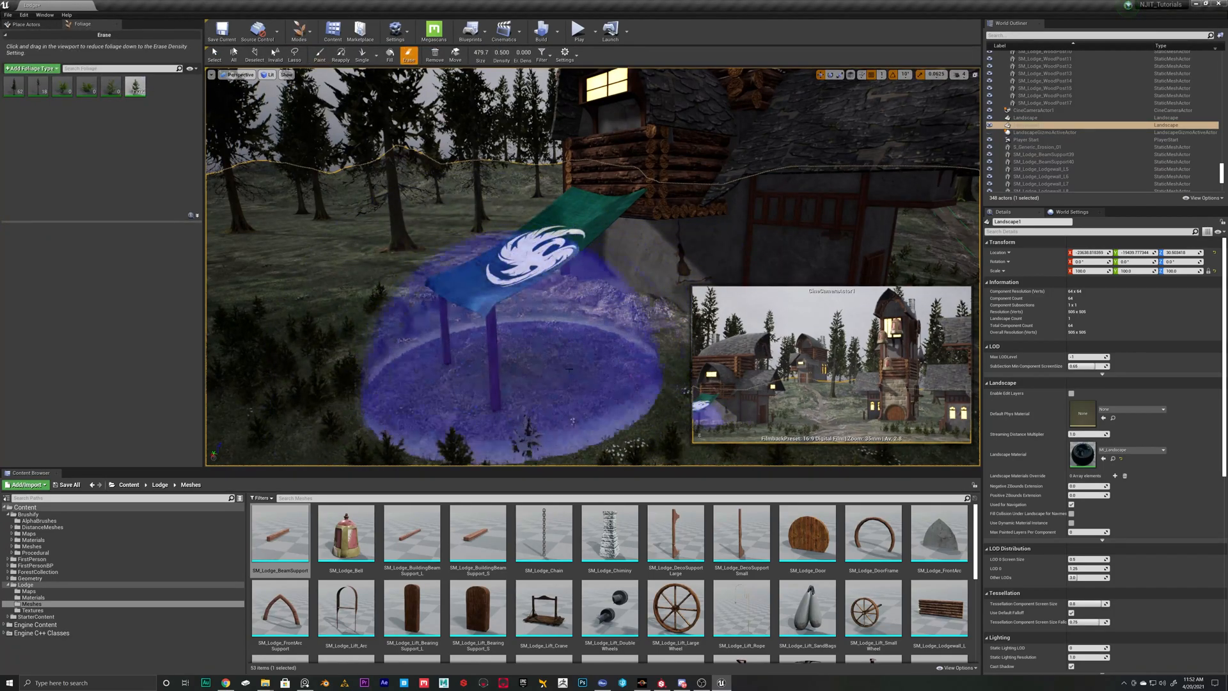
pyautogui.moveTo(507, 376); pyautogui.dragTo(512, 434, button='right')
pyautogui.keyDown('shift'); pyautogui.moveTo(591, 297); pyautogui.dragTo(545, 347); pyautogui.keyUp('shift')
pyautogui.moveTo(546, 346)
pyautogui.mouseDown(button='right')
pyautogui.moveTo(546, 442)
pyautogui.moveTo(576, 387)
pyautogui.mouseUp(button='right')
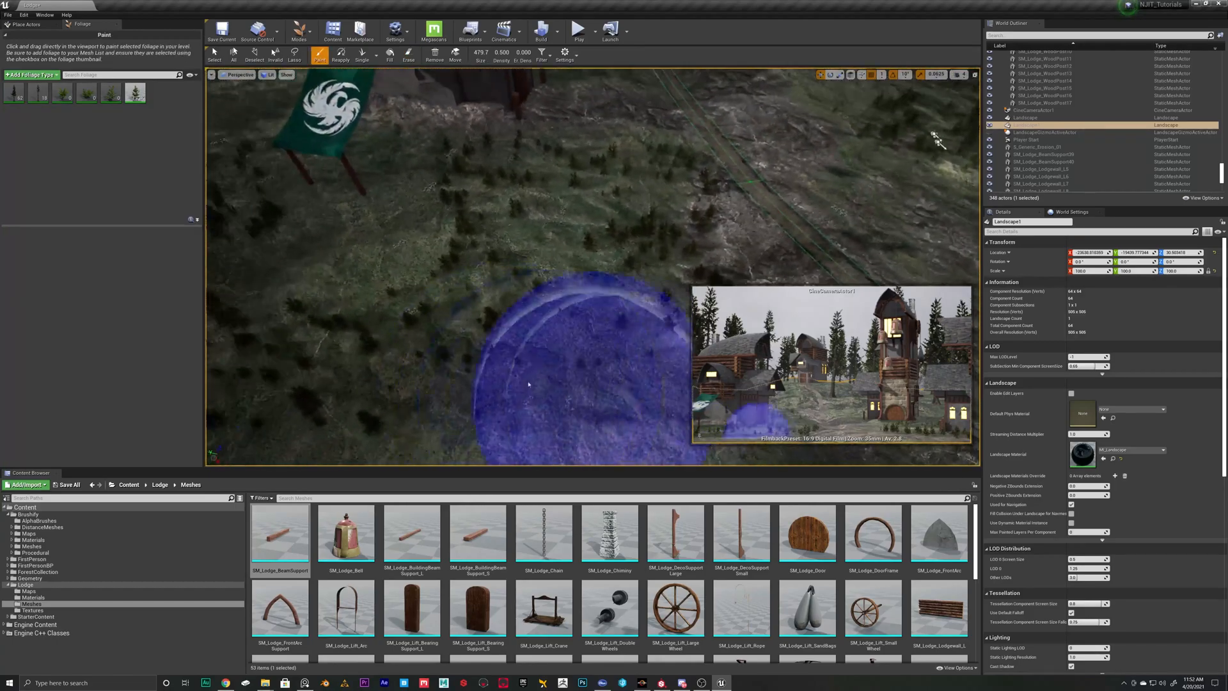
# - Shrink the foliage brush to a radius of about 210 and erase small trees from the ground below the drape
pyautogui.press('[')
pyautogui.press('[')
pyautogui.press('[')
pyautogui.press('[')
pyautogui.press('[')
pyautogui.press('[')
pyautogui.press('[')
pyautogui.press('[')
pyautogui.press('[')
pyautogui.press('[')
pyautogui.press('[')
pyautogui.press('[')
pyautogui.press('[')
pyautogui.press('[')
pyautogui.press('[')
pyautogui.press('[')
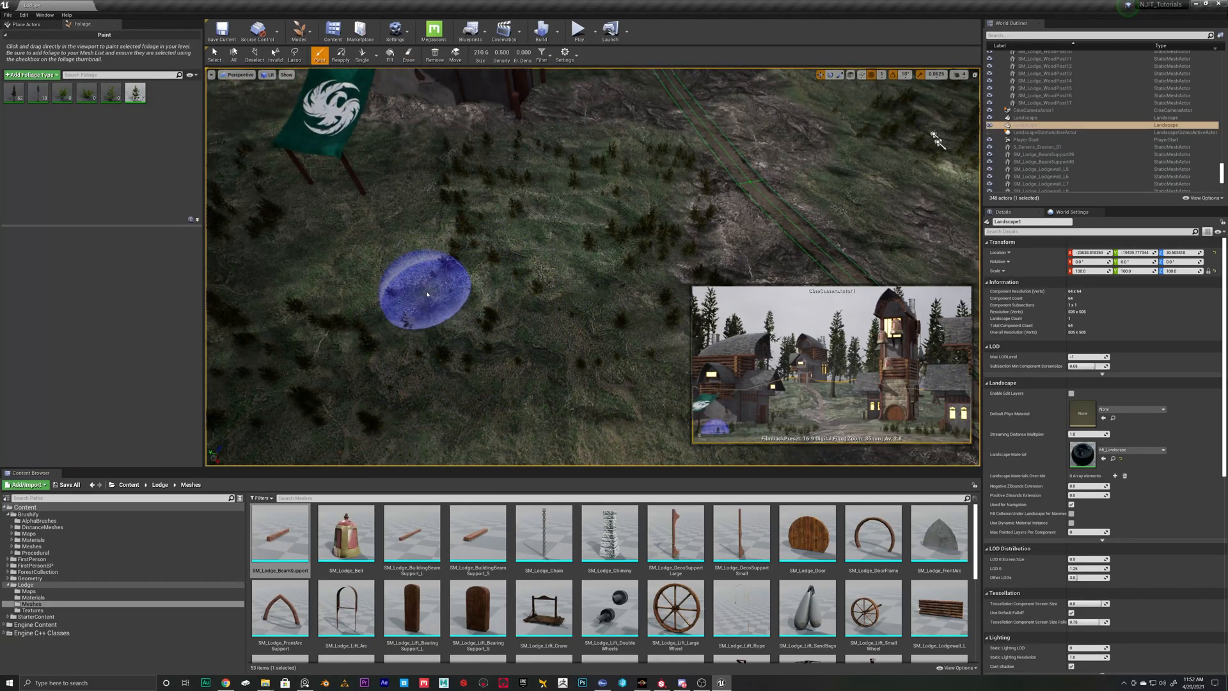
pyautogui.moveTo(423, 289)
pyautogui.keyDown('shift'); pyautogui.mouseDown()
pyautogui.moveTo(463, 306)
pyautogui.moveTo(473, 329)
pyautogui.mouseUp(); pyautogui.keyUp('shift')
pyautogui.moveTo(473, 329); pyautogui.dragTo(466, 301, button='right')
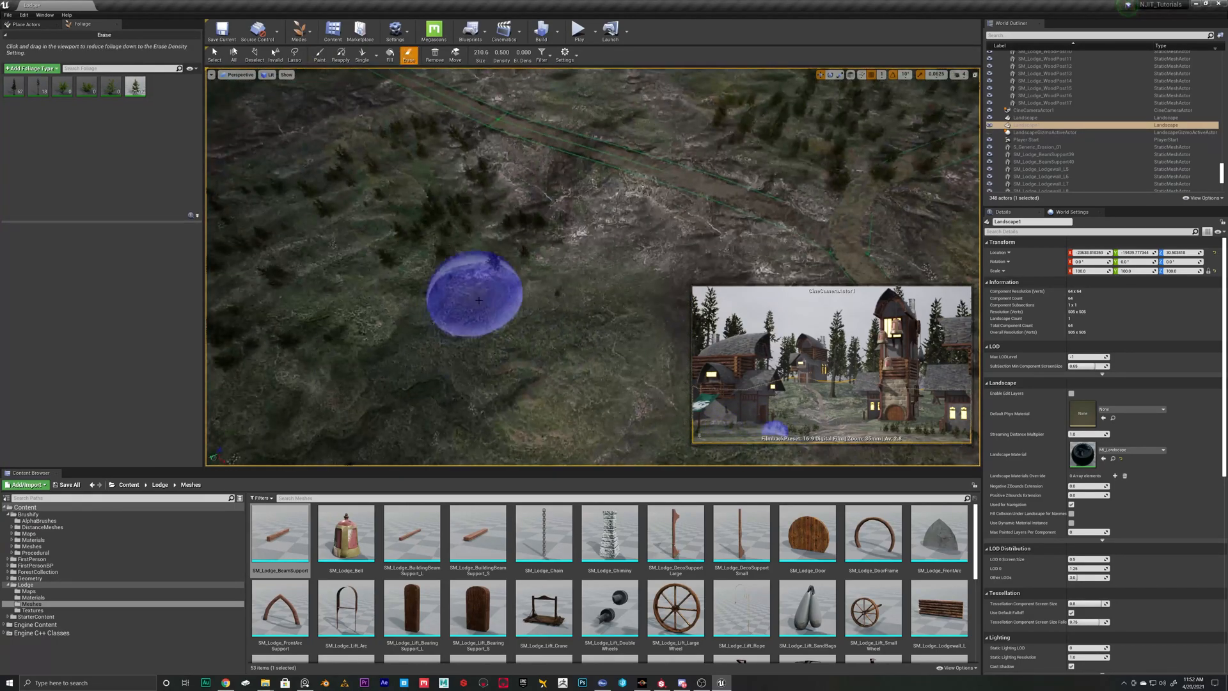
# - Paint the landscape's Mud layer across the grassy ground beside the road
pyautogui.click(300, 34)
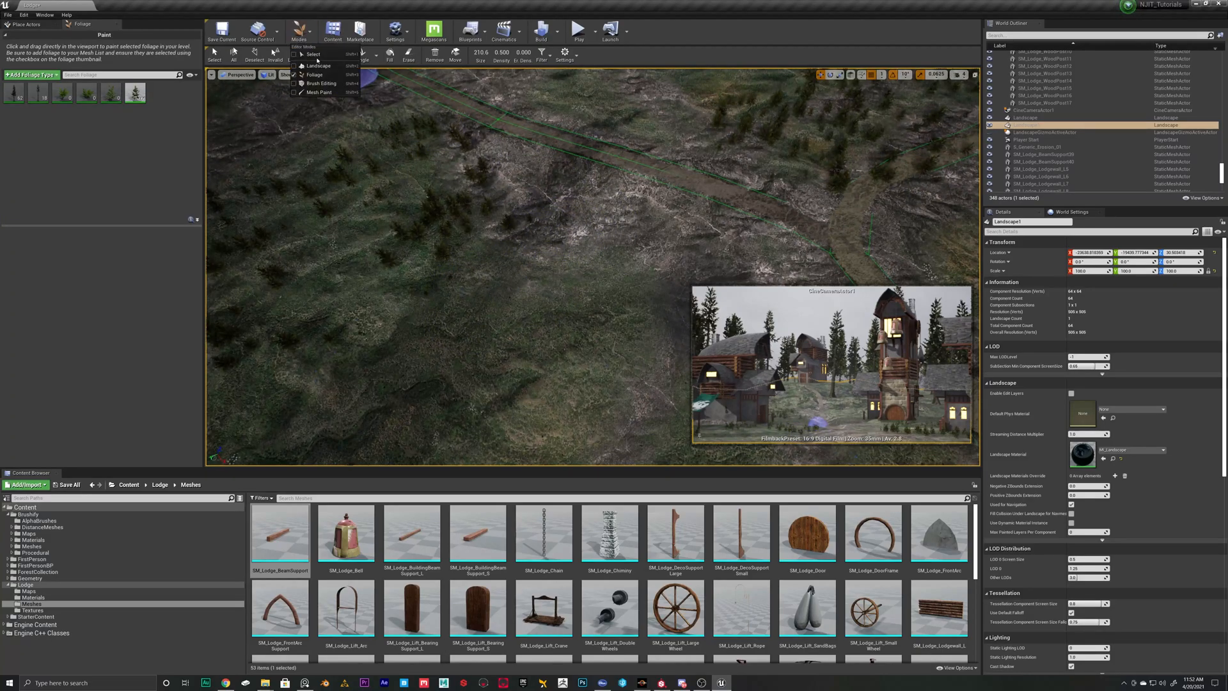
pyautogui.click(314, 67)
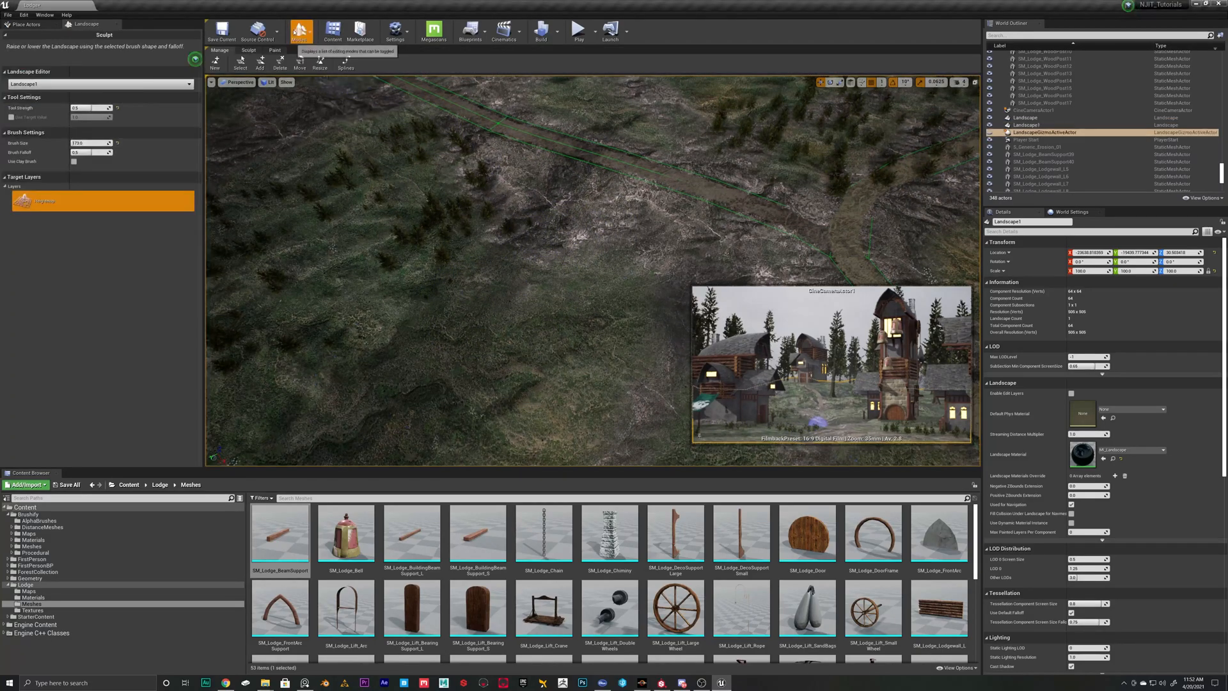
pyautogui.click(270, 51)
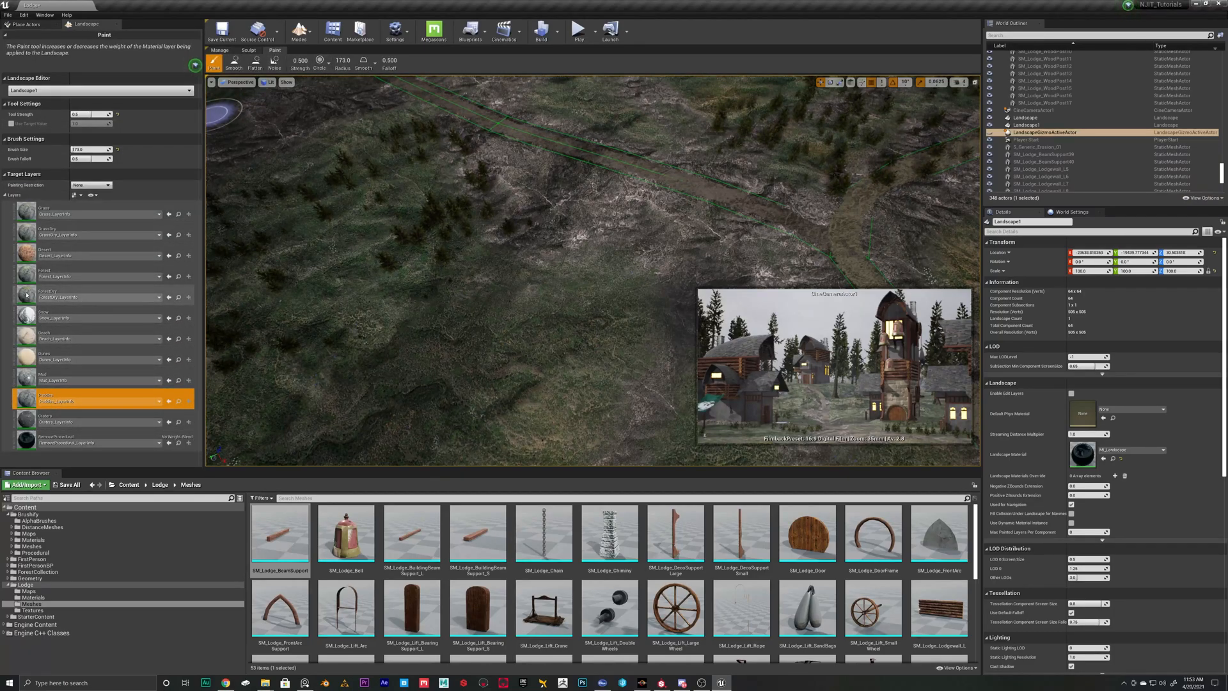
pyautogui.click(28, 378)
pyautogui.moveTo(378, 287); pyautogui.dragTo(275, 256, button='right')
pyautogui.moveTo(378, 287)
pyautogui.mouseDown()
pyautogui.moveTo(521, 264)
pyautogui.moveTo(532, 393)
pyautogui.moveTo(606, 430)
pyautogui.mouseUp()
pyautogui.moveTo(605, 431); pyautogui.dragTo(499, 373, button='right')
pyautogui.moveTo(499, 373)
pyautogui.mouseDown()
pyautogui.moveTo(544, 375)
pyautogui.moveTo(323, 343)
pyautogui.mouseUp()
# - Extend the Mud layer over the ground beneath the drape and along the lodge house wall
pyautogui.moveTo(323, 343); pyautogui.dragTo(256, 345, button='right')
pyautogui.moveTo(671, 408); pyautogui.dragTo(690, 410, button='right')
pyautogui.moveTo(609, 389); pyautogui.dragTo(596, 272)
pyautogui.moveTo(596, 272)
pyautogui.mouseDown(button='right')
pyautogui.moveTo(630, 275)
pyautogui.moveTo(596, 288)
pyautogui.mouseUp(button='right')
pyautogui.moveTo(614, 188); pyautogui.dragTo(551, 189)
pyautogui.moveTo(635, 250); pyautogui.dragTo(527, 301, button='right')
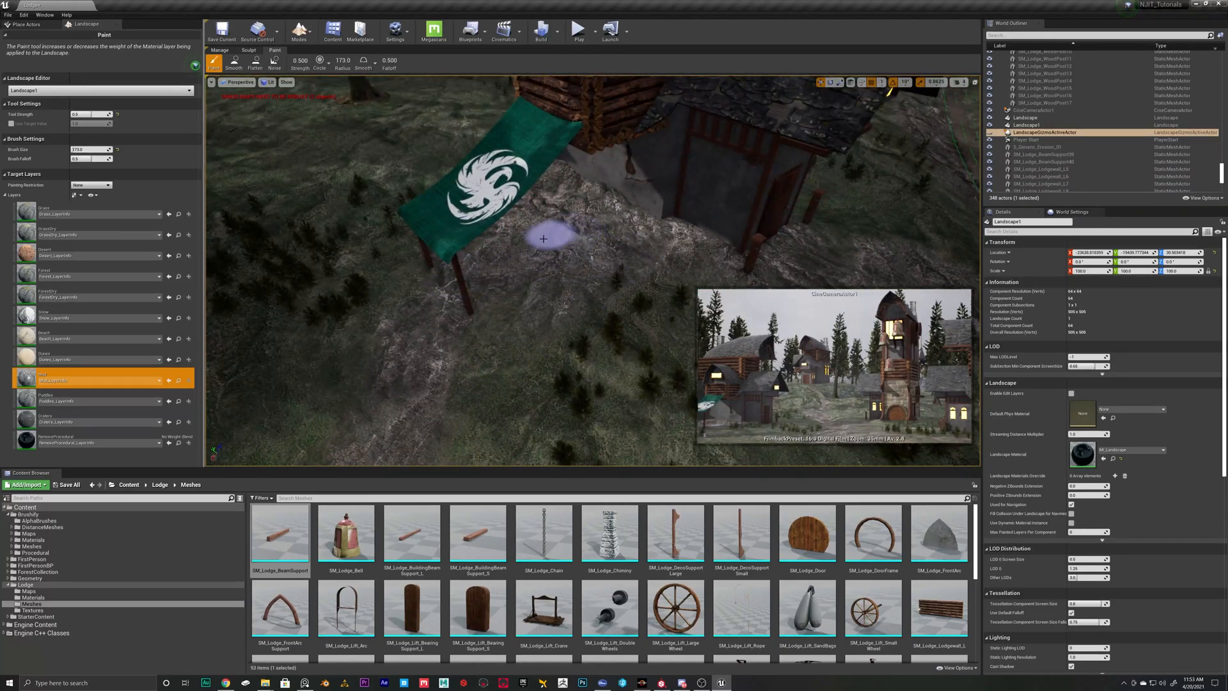
# - Paint the Puddles layer on the grass in front of the drape's posts
pyautogui.click(46, 399)
pyautogui.moveTo(320, 345); pyautogui.dragTo(333, 275, button='right')
pyautogui.moveTo(595, 218)
pyautogui.mouseDown(button='right')
pyautogui.moveTo(592, 262)
pyautogui.moveTo(617, 269)
pyautogui.moveTo(601, 265)
pyautogui.mouseUp(button='right')
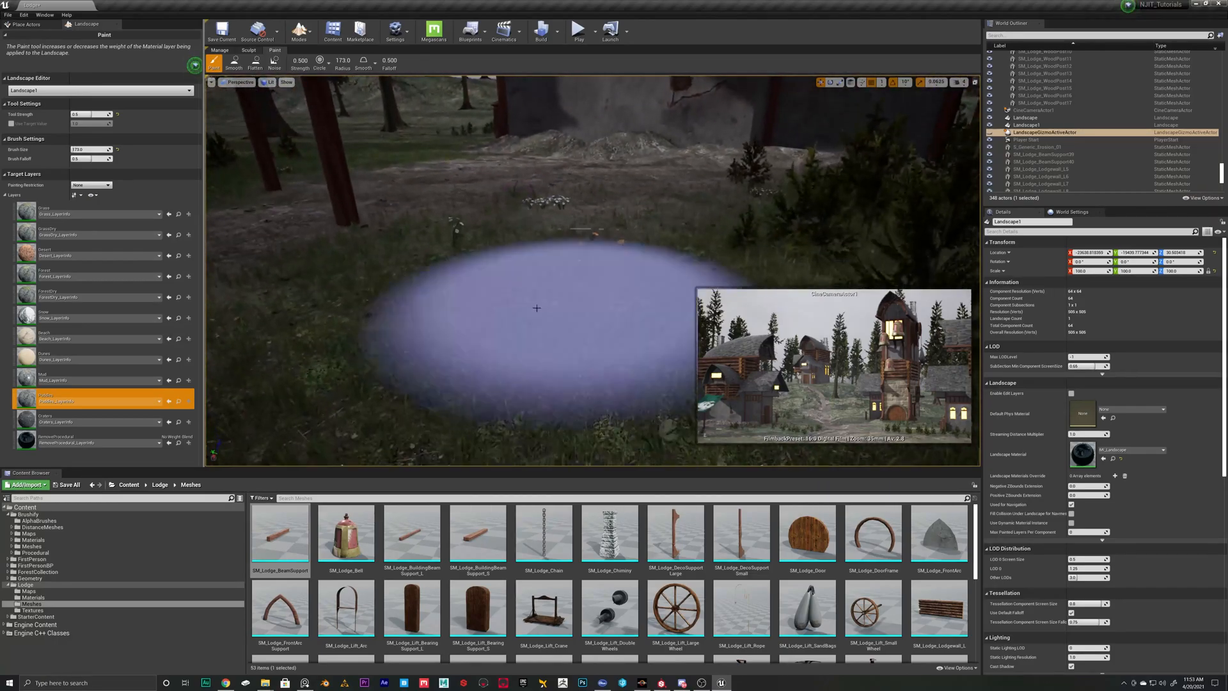
pyautogui.moveTo(553, 311); pyautogui.dragTo(655, 279)
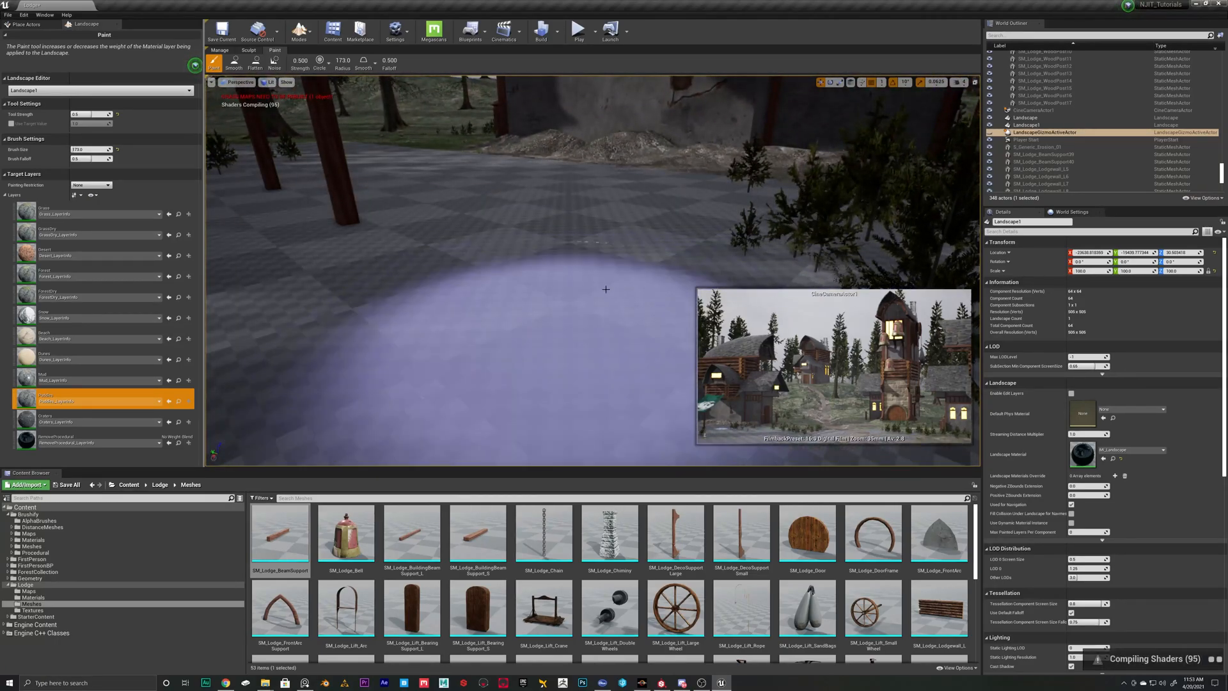
pyautogui.rightClick(602, 275)
pyautogui.moveTo(564, 261); pyautogui.dragTo(618, 263, button='right')
pyautogui.moveTo(528, 353); pyautogui.dragTo(492, 333, button='right')
# - Return to Select mode, place an SM_Lodge_Prop_BigWoodBox mesh on the mud by the lodge wall, and enlarge it uniformly
pyautogui.scroll(-1, 751, 590)
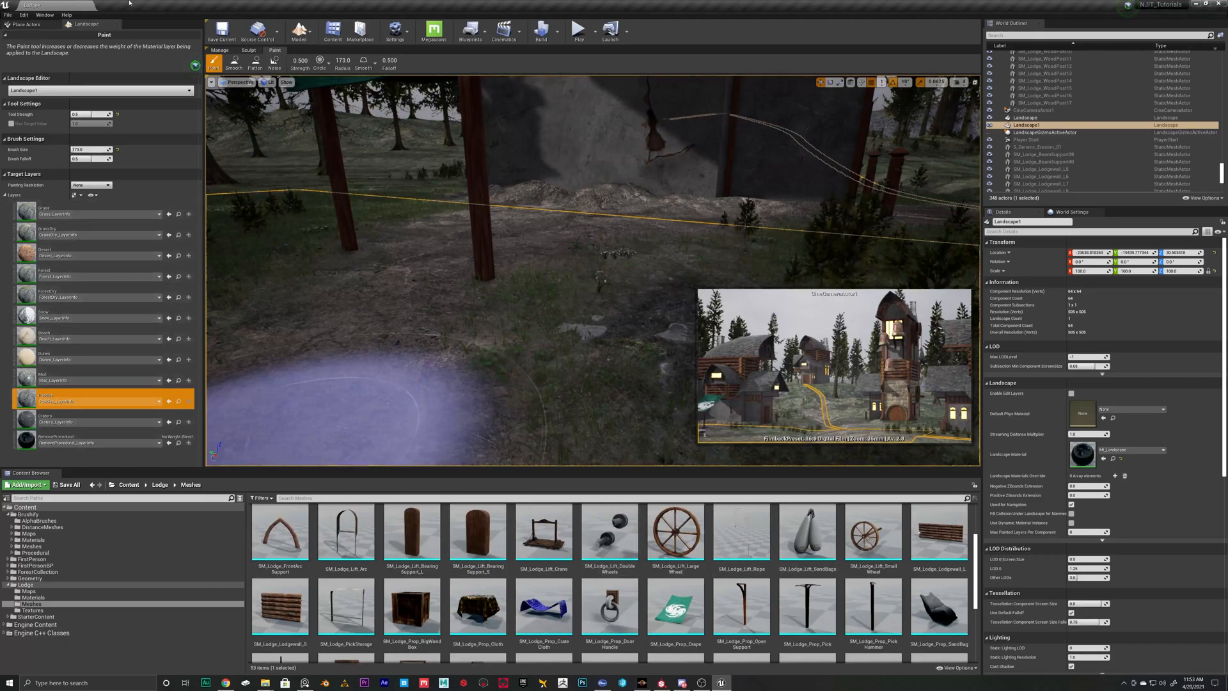
pyautogui.click(300, 30)
pyautogui.click(313, 56)
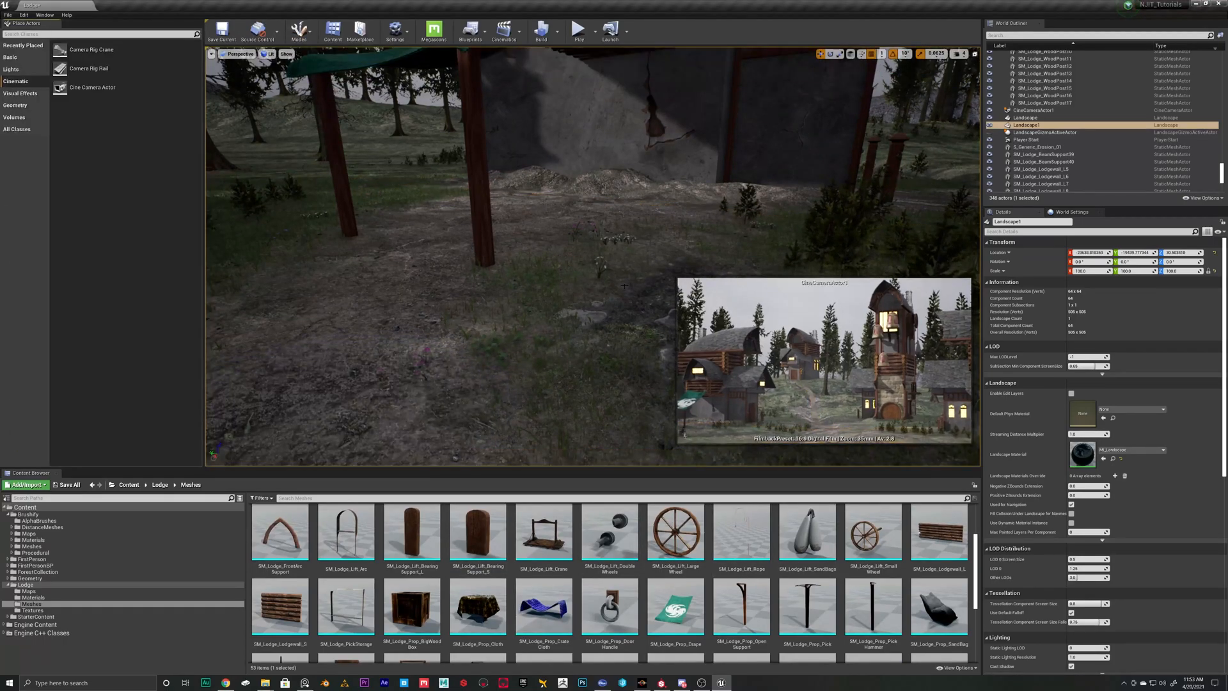
pyautogui.scroll(-2, 658, 585)
pyautogui.moveTo(512, 396); pyautogui.dragTo(505, 383, button='right')
pyautogui.press('w')
pyautogui.moveTo(439, 512); pyautogui.dragTo(509, 253)
pyautogui.click(1089, 346)
pyautogui.press('Return')
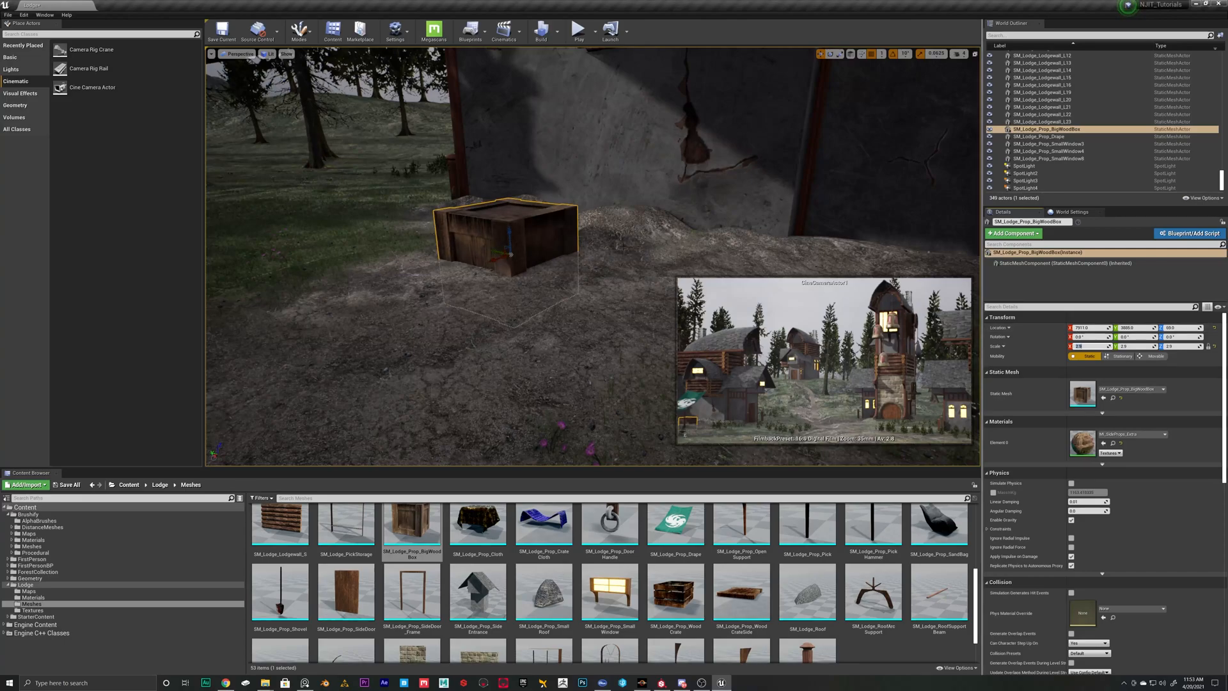
# - Raise the wooden box out of the ground and move it along the lodge wall
pyautogui.moveTo(509, 230); pyautogui.dragTo(511, 182)
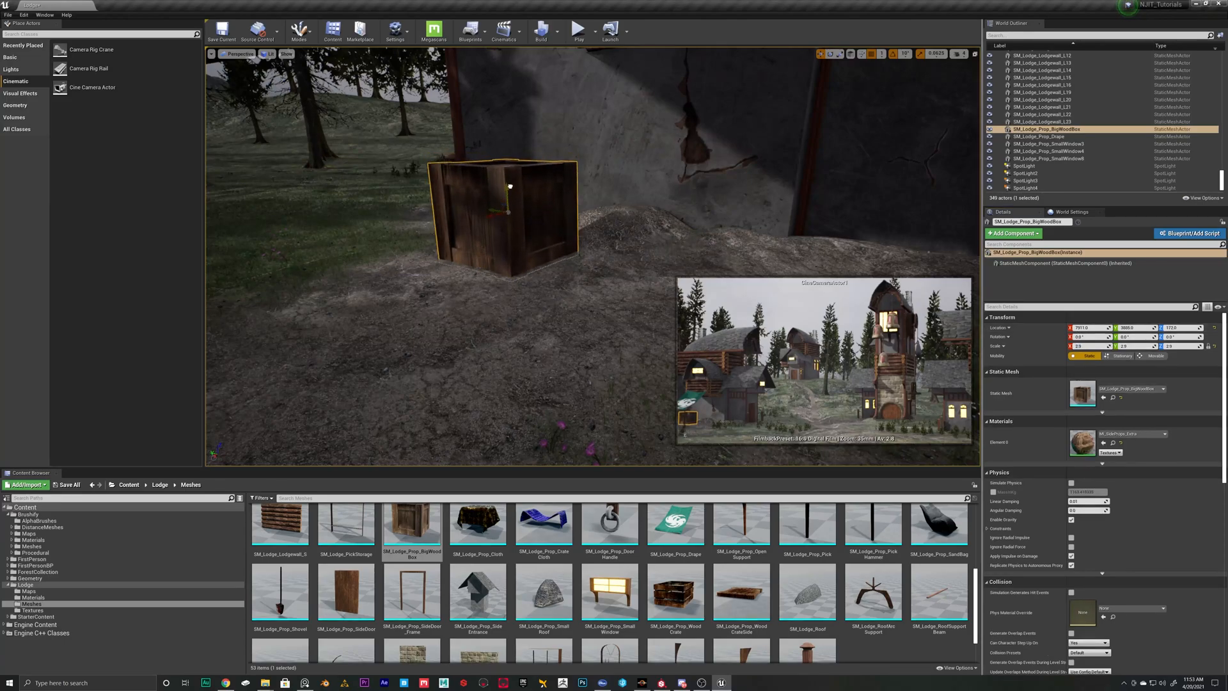
pyautogui.moveTo(510, 192); pyautogui.dragTo(550, 230, button='right')
pyautogui.moveTo(630, 232); pyautogui.dragTo(416, 208)
pyautogui.moveTo(474, 247); pyautogui.dragTo(486, 252, button='right')
# - Duplicate the wooden box and position the copy on the ground beside the first one
pyautogui.keyDown('alt'); pyautogui.moveTo(437, 230); pyautogui.dragTo(587, 285); pyautogui.keyUp('alt')
pyautogui.moveTo(588, 286); pyautogui.dragTo(555, 301, button='right')
pyautogui.press('w')
pyautogui.moveTo(549, 314); pyautogui.dragTo(531, 310)
pyautogui.moveTo(532, 309); pyautogui.dragTo(495, 316, button='right')
# - Duplicate the wooden box again and arrange this third copy beside the other two
pyautogui.keyDown('alt'); pyautogui.moveTo(508, 222); pyautogui.dragTo(324, 269); pyautogui.keyUp('alt')
pyautogui.press('r')
pyautogui.press('w')
pyautogui.moveTo(325, 269); pyautogui.dragTo(299, 281, button='right')
pyautogui.moveTo(517, 298); pyautogui.dragTo(461, 282)
pyautogui.press('e')
pyautogui.moveTo(460, 281); pyautogui.dragTo(419, 278, button='right')
# - Duplicate the big wooden box, stack the copy on top of the grounded boxes, and shrink it uniformly
pyautogui.click(538, 288)
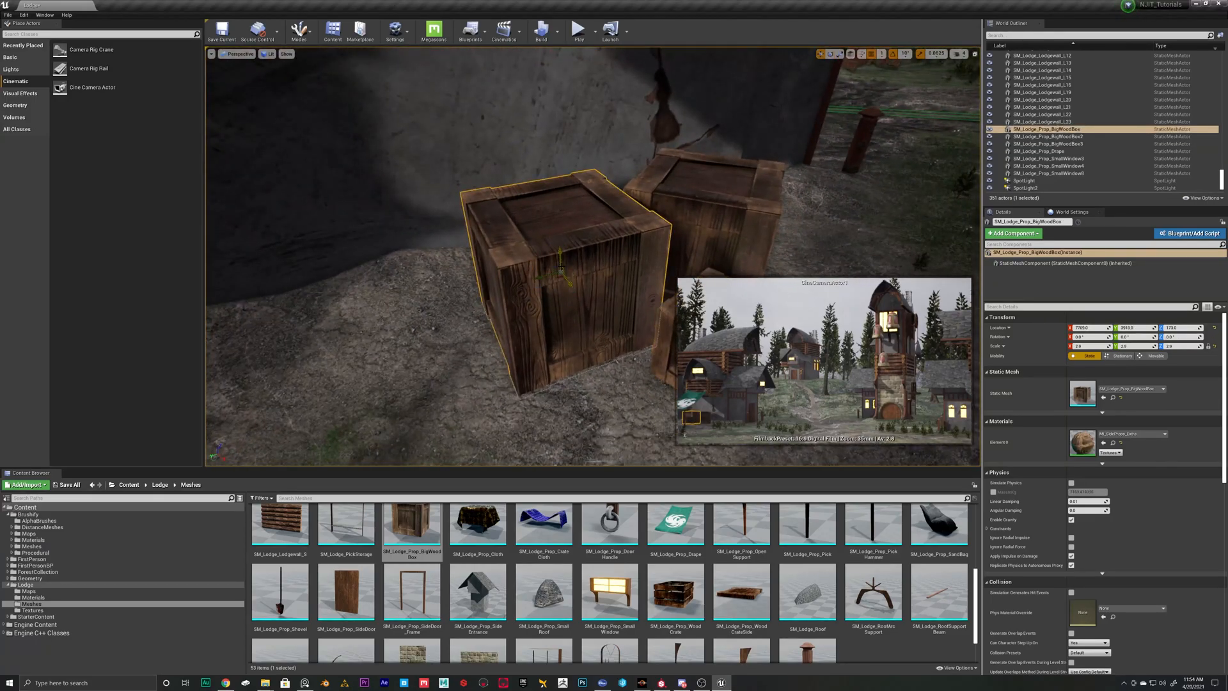
pyautogui.keyDown('alt'); pyautogui.moveTo(564, 252); pyautogui.dragTo(543, 118); pyautogui.keyUp('alt')
pyautogui.moveTo(543, 118); pyautogui.dragTo(525, 134, button='right')
pyautogui.moveTo(602, 234); pyautogui.dragTo(602, 221)
pyautogui.press('r')
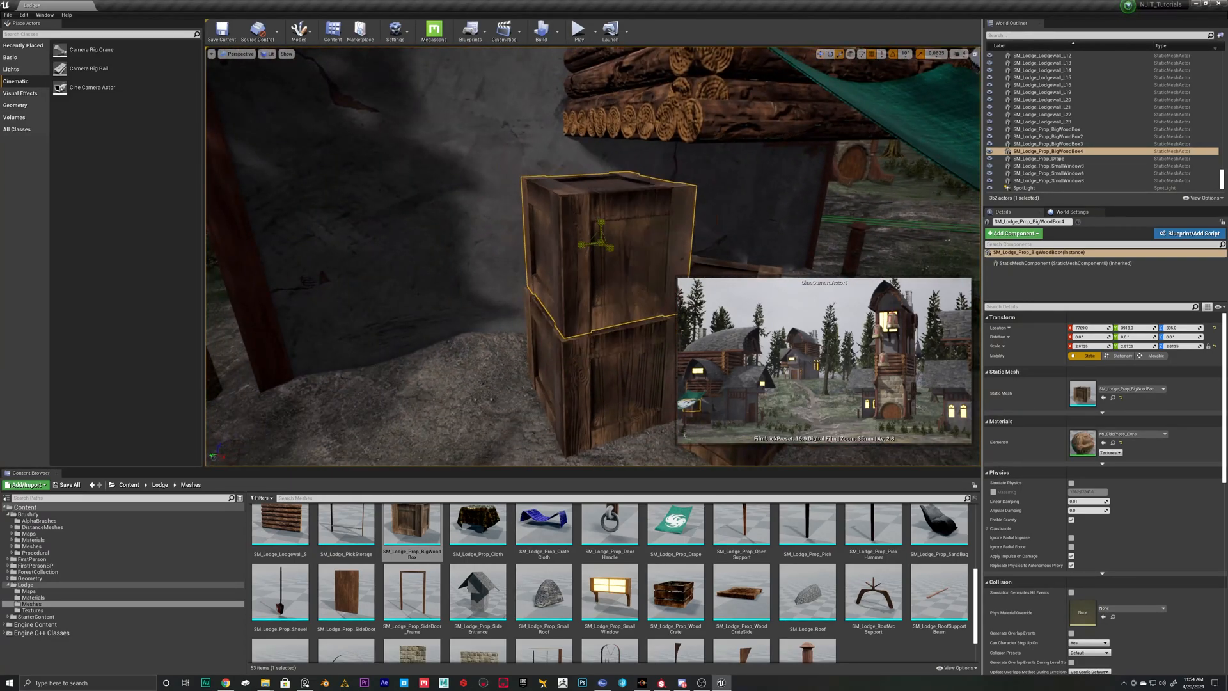
pyautogui.moveTo(601, 243); pyautogui.dragTo(654, 229)
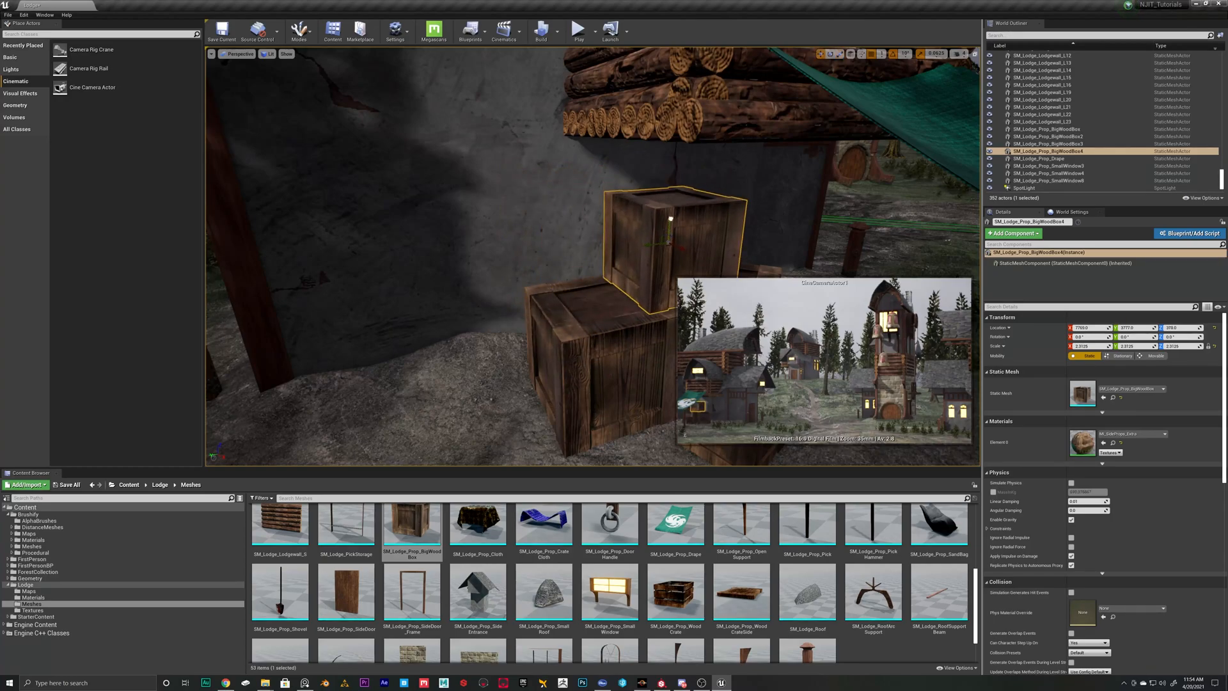
# - Place an SM_Lodge_Prop_Cloth mesh on the top wooden box and enlarge it uniformly to drape over the box
pyautogui.scroll(3, 494, 631)
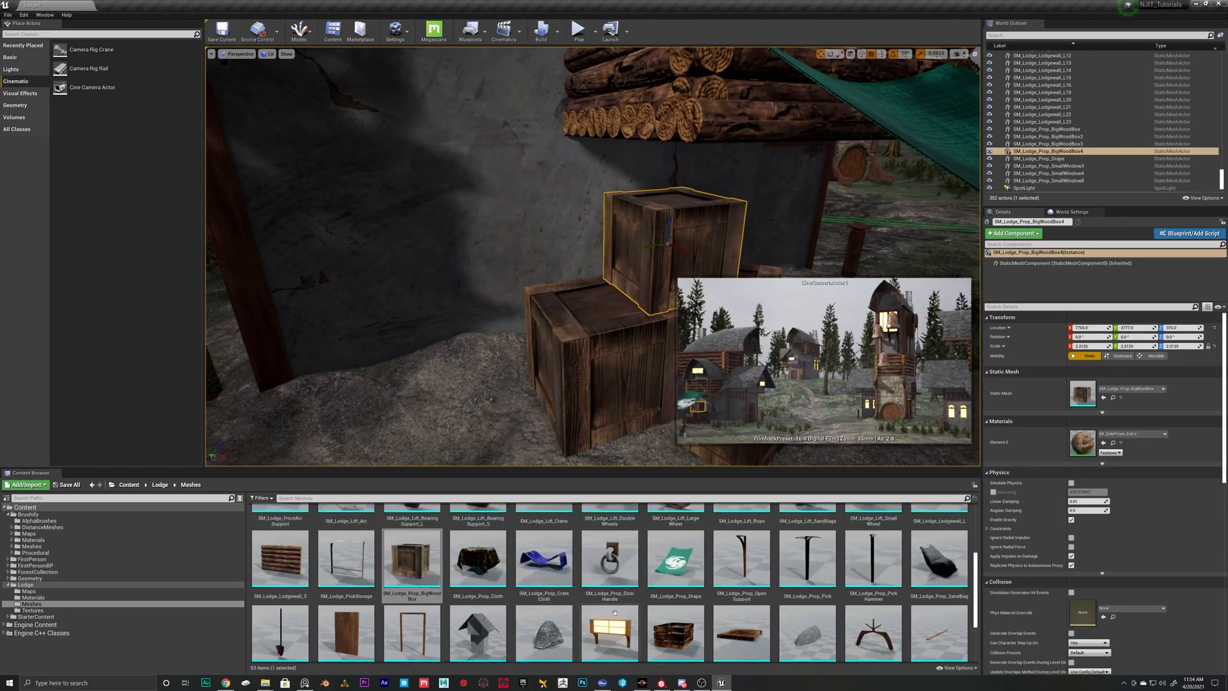
pyautogui.moveTo(495, 631); pyautogui.dragTo(664, 287)
pyautogui.moveTo(668, 216); pyautogui.dragTo(669, 208)
pyautogui.moveTo(669, 208); pyautogui.dragTo(716, 216, button='right')
pyautogui.press('r')
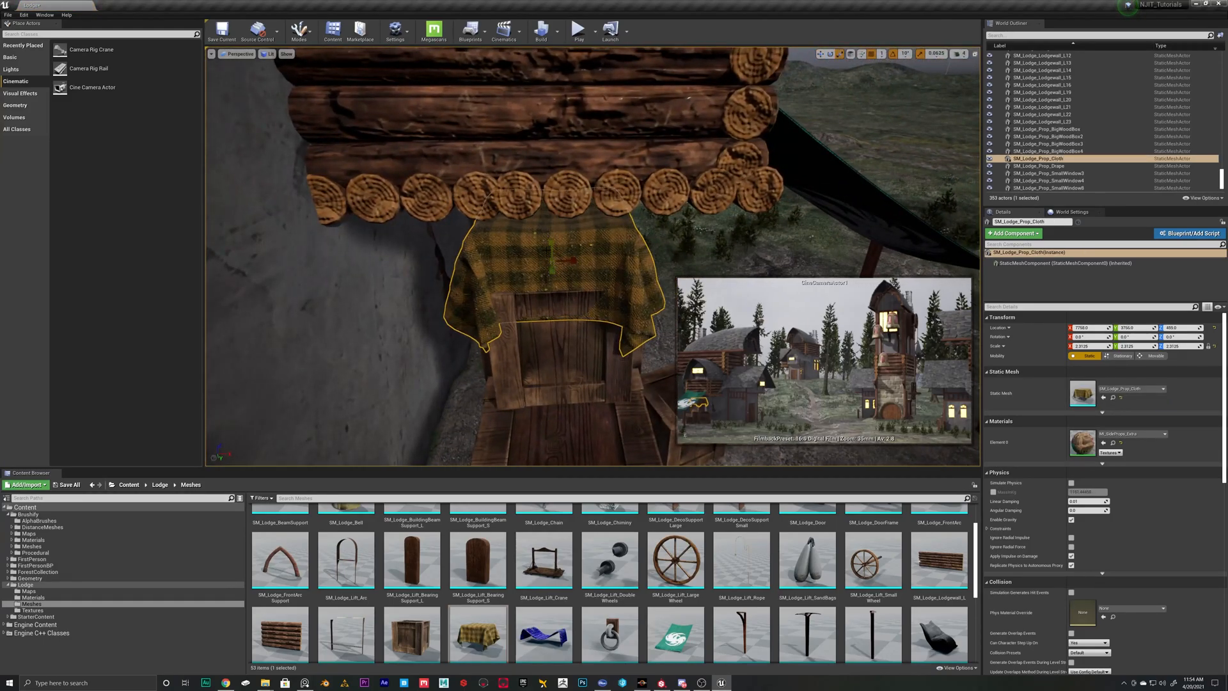
# - Fine-tune the plaid cloth's fit over the top wooden box and deselect it
pyautogui.moveTo(554, 268); pyautogui.dragTo(553, 263)
pyautogui.moveTo(553, 264); pyautogui.dragTo(457, 221, button='right')
pyautogui.moveTo(579, 196); pyautogui.dragTo(573, 198)
pyautogui.moveTo(573, 197); pyautogui.dragTo(487, 254, button='right')
pyautogui.moveTo(487, 254); pyautogui.dragTo(493, 254)
pyautogui.moveTo(493, 255); pyautogui.dragTo(508, 256, button='right')
pyautogui.click(643, 259)
pyautogui.moveTo(642, 259); pyautogui.dragTo(595, 290, button='right')
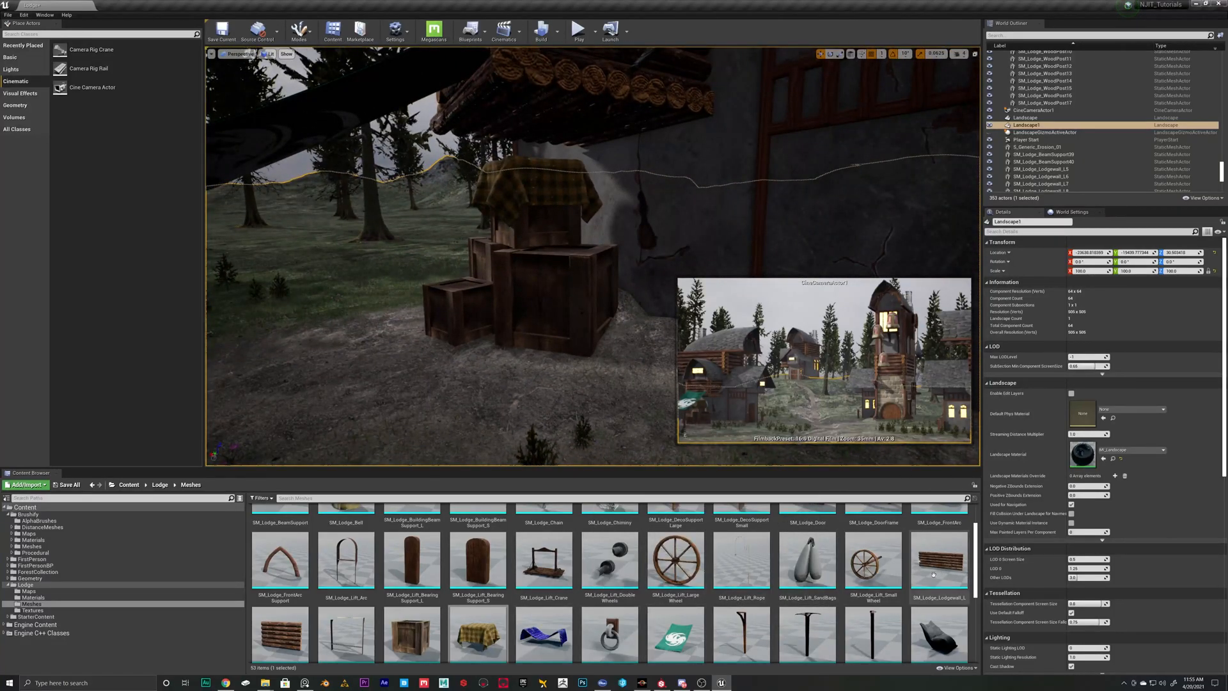
# - Place an SM_Lodge_Prop_WoodCrate mesh on the ground in front of the stacked boxes, enlarge it, and move it closer to them
pyautogui.scroll(-5, 936, 573)
pyautogui.moveTo(675, 543); pyautogui.dragTo(482, 390)
pyautogui.click(1094, 346)
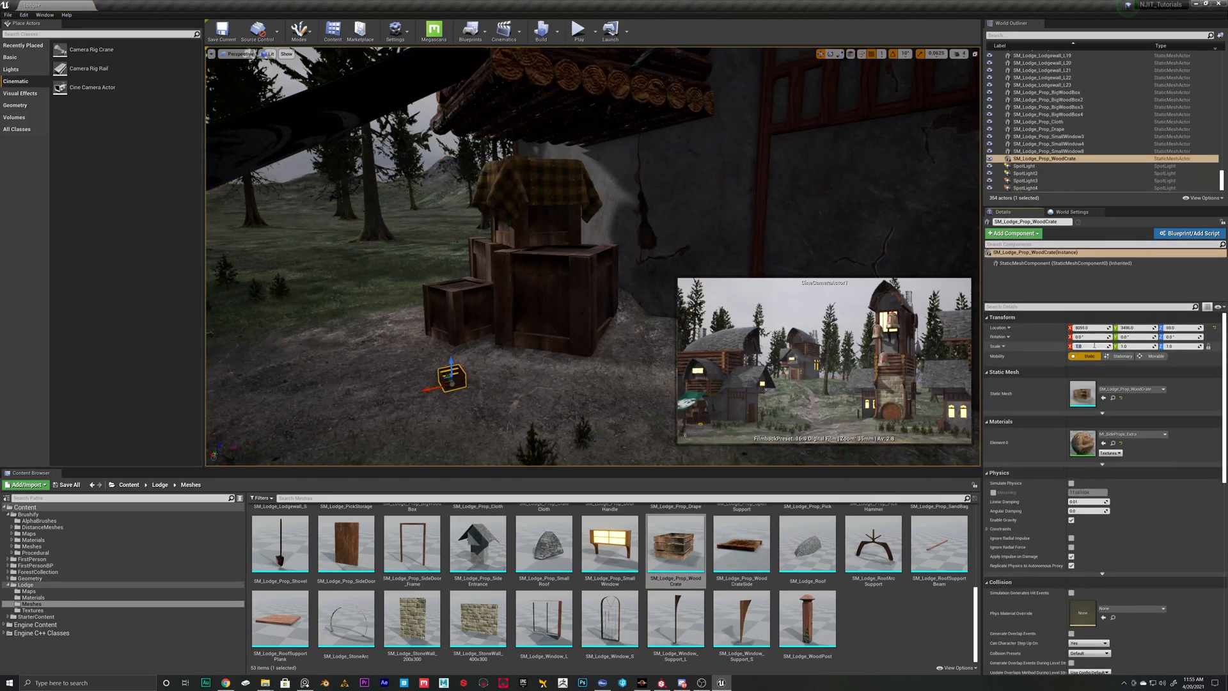
pyautogui.press('Return')
pyautogui.moveTo(486, 358); pyautogui.dragTo(534, 377, button='right')
pyautogui.moveTo(488, 355); pyautogui.dragTo(516, 325)
# - Place an SM_Lodge_Prop_CrateCloth mesh by the open wood crate and set its scale to 2.9
pyautogui.scroll(3, 556, 635)
pyautogui.moveTo(543, 601); pyautogui.dragTo(525, 296)
pyautogui.click(1081, 346)
pyautogui.write('2.9')
pyautogui.press('Return')
# - Rotate the blue crate cloth and position it over the open wood crate beside the stacked boxes
pyautogui.moveTo(639, 255); pyautogui.dragTo(594, 256, button='right')
pyautogui.press('e')
pyautogui.moveTo(645, 300); pyautogui.dragTo(578, 296)
pyautogui.moveTo(579, 297); pyautogui.dragTo(431, 288, button='right')
pyautogui.press('w')
pyautogui.moveTo(573, 257); pyautogui.dragTo(607, 244)
pyautogui.click(505, 249)
pyautogui.moveTo(506, 250); pyautogui.dragTo(646, 224, button='right')
pyautogui.click(397, 194)
pyautogui.moveTo(450, 213)
pyautogui.mouseDown()
pyautogui.moveTo(415, 210)
pyautogui.moveTo(435, 206)
pyautogui.mouseUp()
pyautogui.click(673, 269)
pyautogui.moveTo(672, 270)
pyautogui.mouseDown(button='right')
pyautogui.moveTo(639, 282)
pyautogui.moveTo(681, 282)
pyautogui.mouseUp(button='right')
# - Place an SM_Lodge_Prop_OpenSupport mesh on the ground by the lodge wall near the boxes and enlarge it uniformly
pyautogui.scroll(-2, 769, 577)
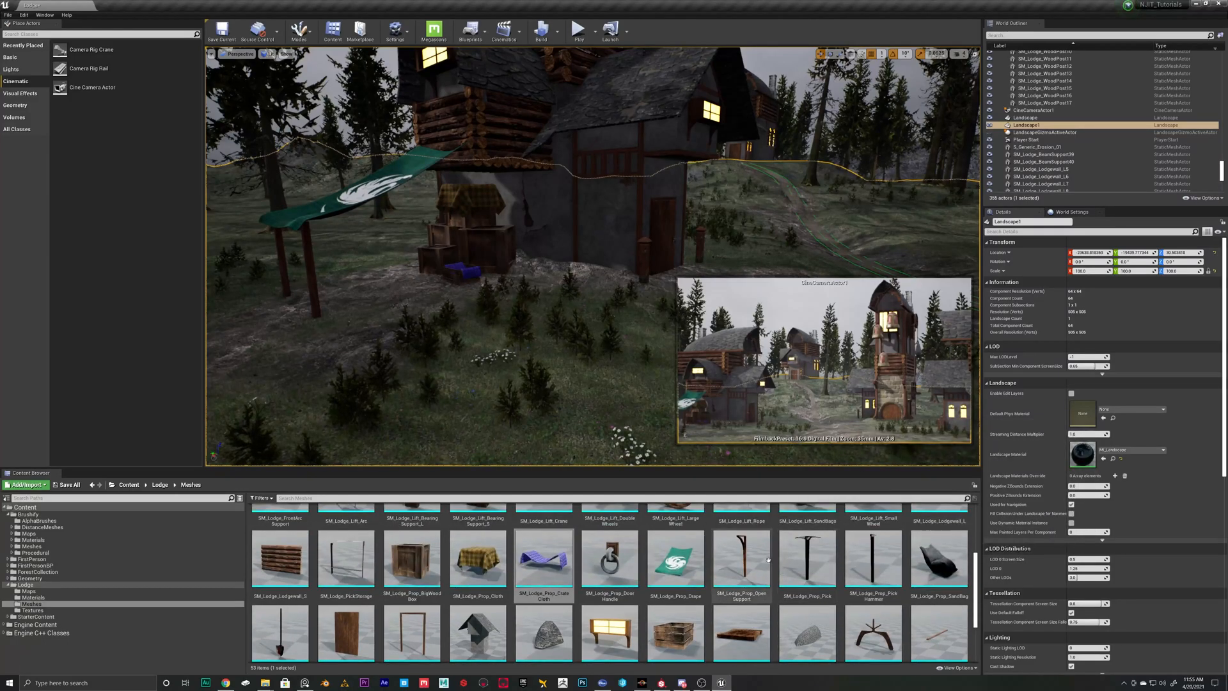
pyautogui.moveTo(770, 561); pyautogui.dragTo(615, 220)
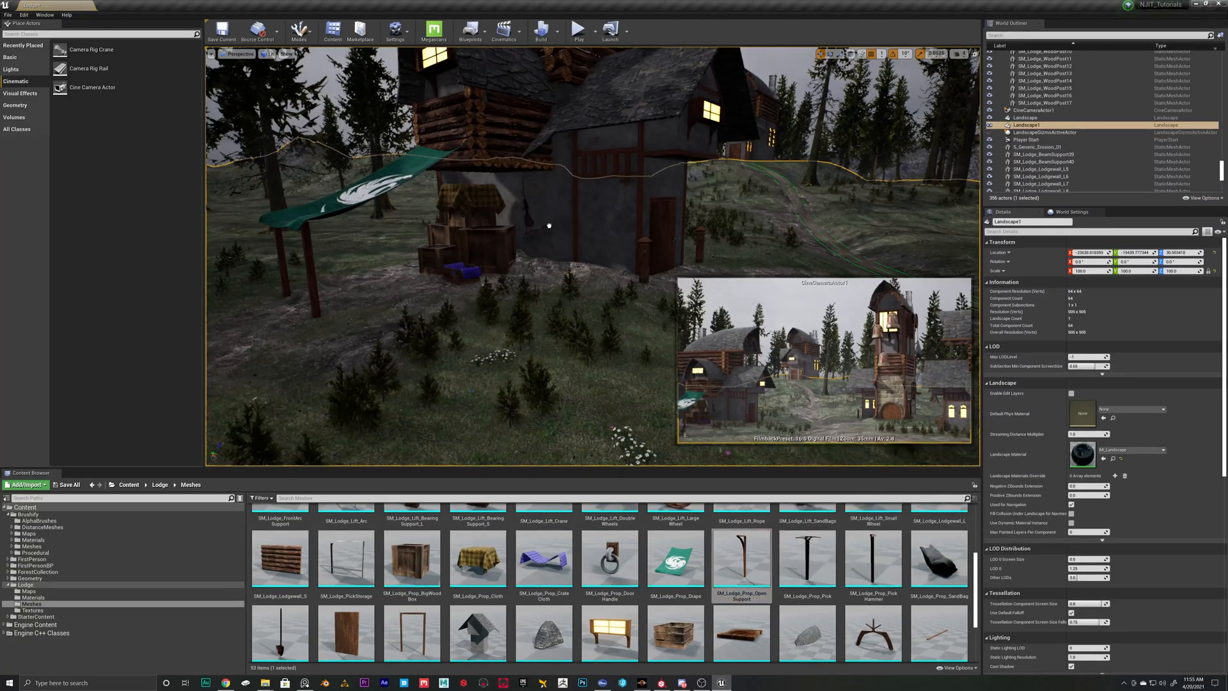
pyautogui.click(537, 265)
pyautogui.scroll(6, 537, 264)
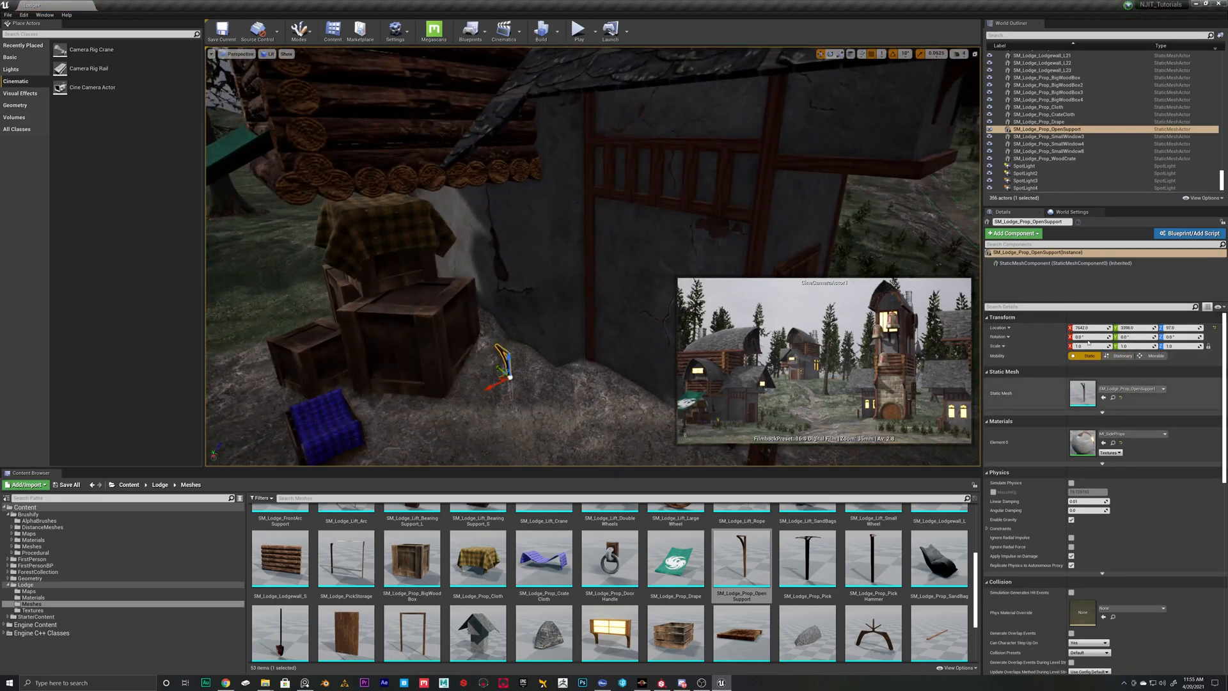
pyautogui.click(1087, 347)
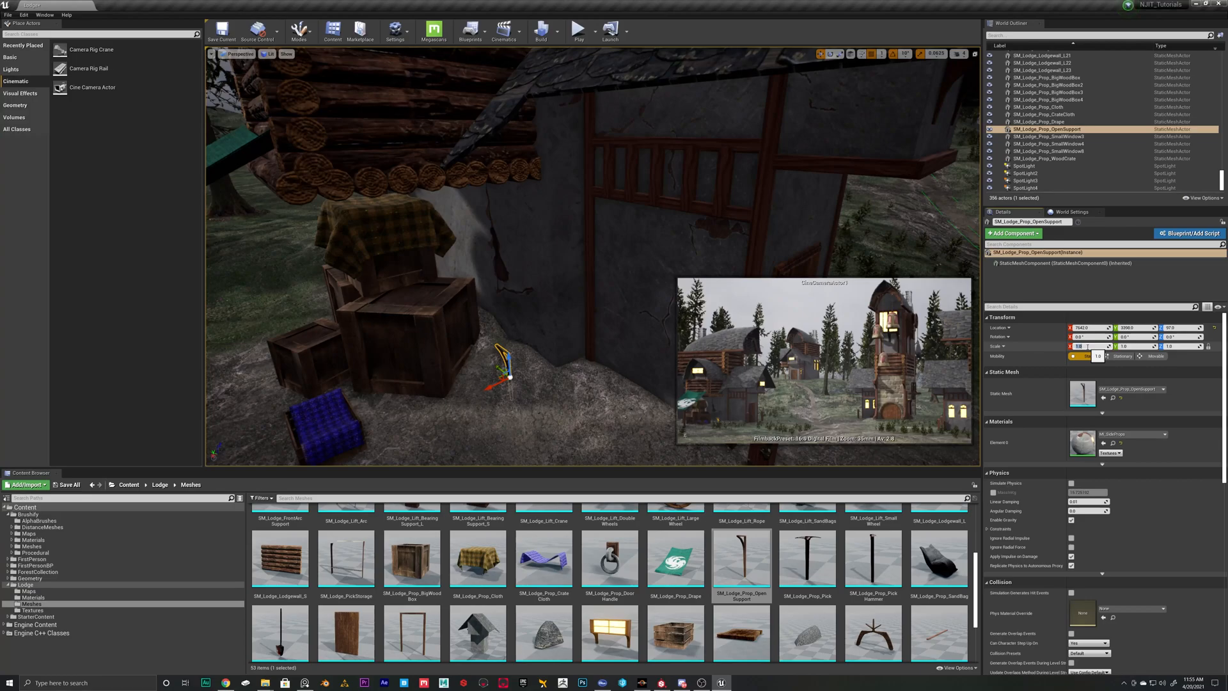
pyautogui.scroll(-4, 593, 256)
# - Rotate the open support -90° about the vertical axis, raise it, and align it with the wall beneath the log overhang
pyautogui.press('e')
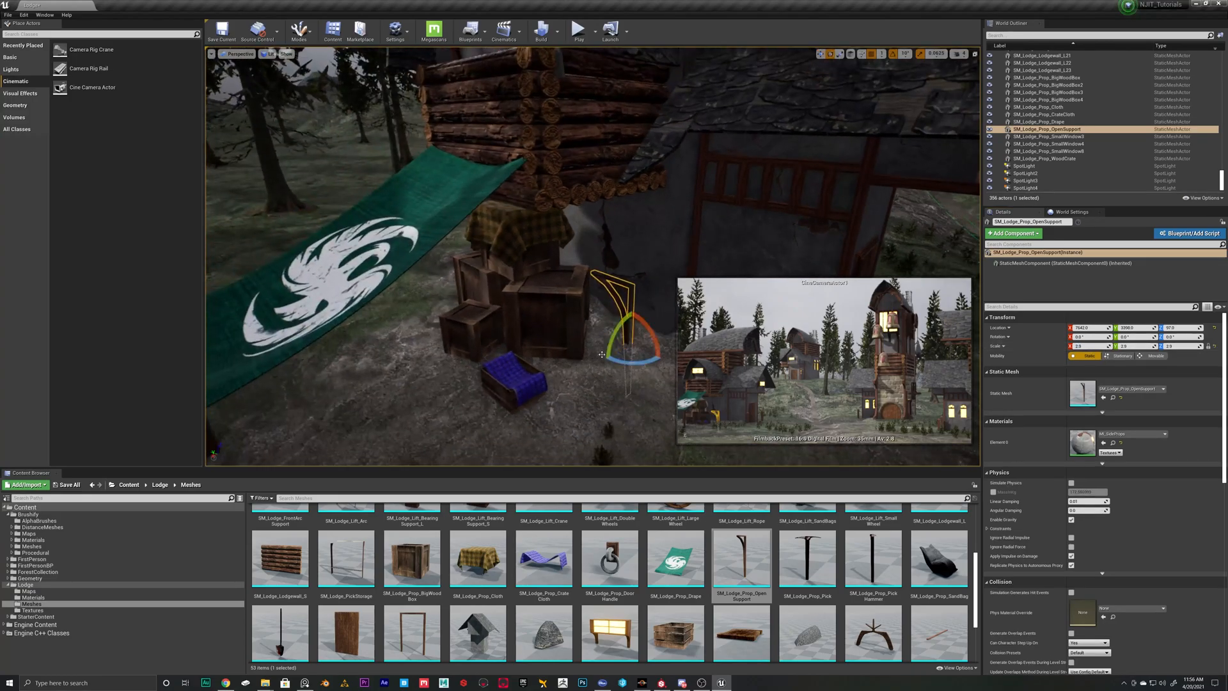
pyautogui.scroll(4, 593, 255)
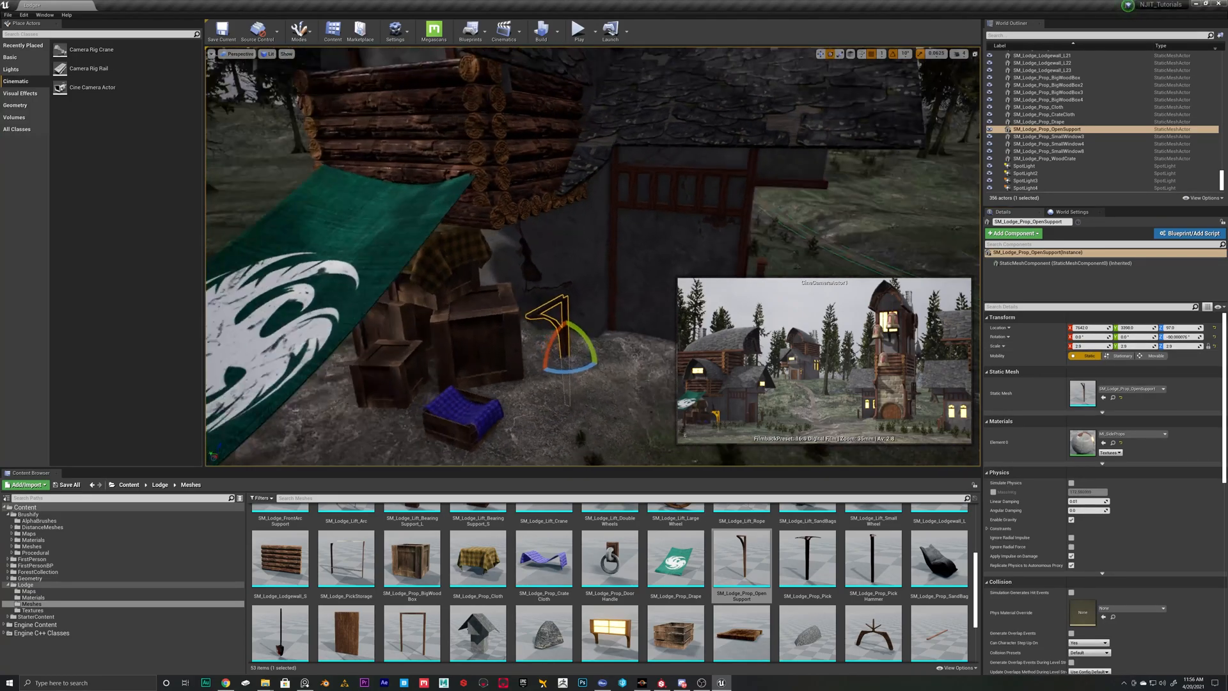
pyautogui.press('w')
pyautogui.moveTo(545, 256); pyautogui.dragTo(545, 155)
pyautogui.moveTo(545, 155); pyautogui.dragTo(563, 280, button='right')
pyautogui.moveTo(563, 279); pyautogui.dragTo(579, 280)
pyautogui.moveTo(579, 280); pyautogui.dragTo(575, 256, button='right')
pyautogui.moveTo(625, 224); pyautogui.dragTo(618, 225)
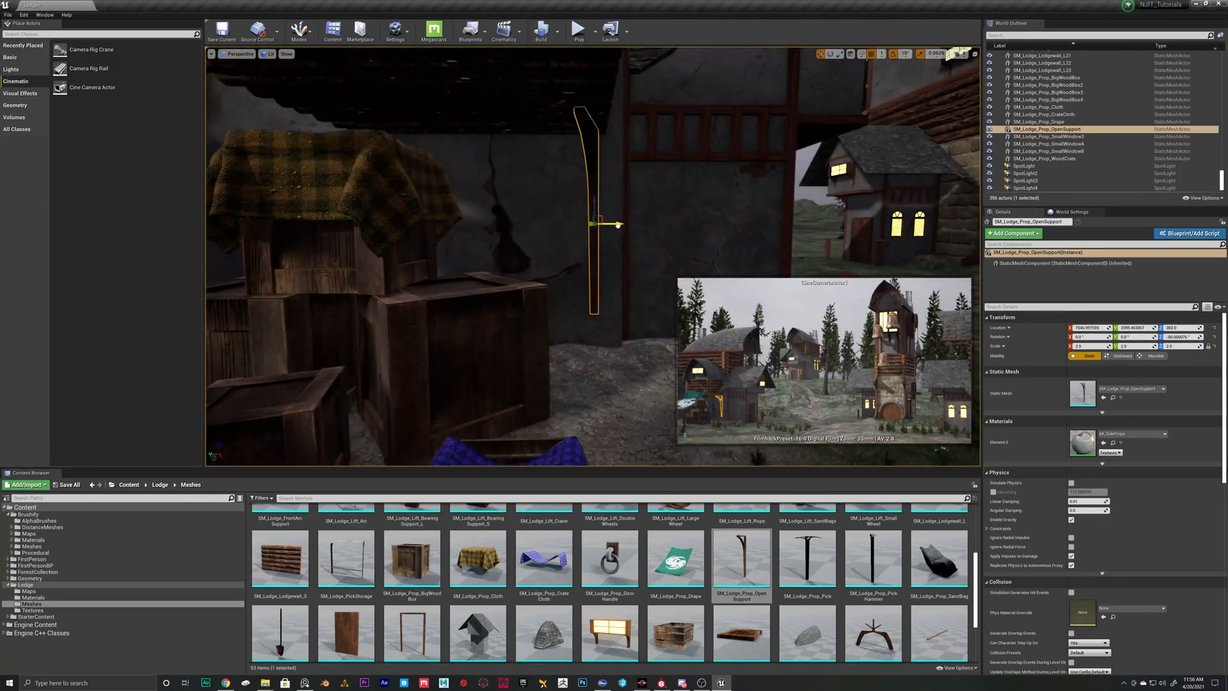
# - Duplicate the open support and move the copy under the opposite side of the log overhang, behind the draped boxes
pyautogui.moveTo(618, 224); pyautogui.dragTo(639, 262, button='right')
pyautogui.press('e')
pyautogui.moveTo(646, 272); pyautogui.dragTo(390, 262)
pyautogui.moveTo(390, 263); pyautogui.dragTo(422, 262, button='right')
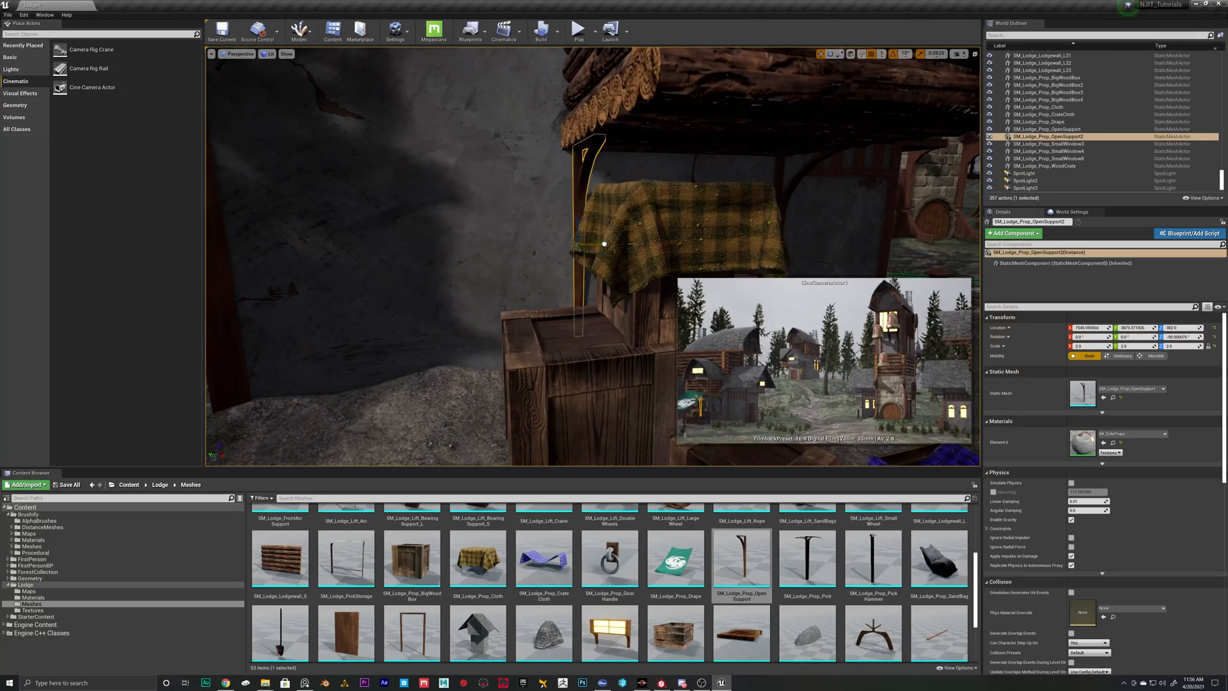
pyautogui.click(464, 390)
pyautogui.moveTo(464, 390); pyautogui.dragTo(502, 387, button='right')
# - Save the Lodge map with the dressed canopy area
pyautogui.scroll(3, 694, 602)
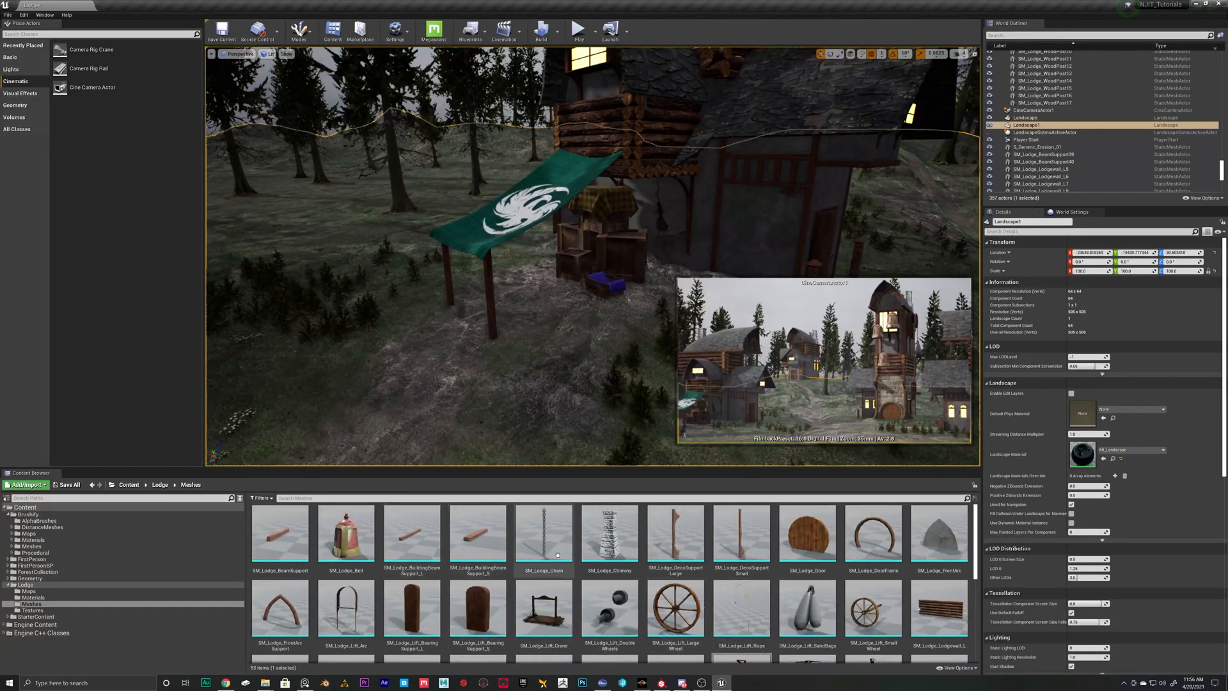
pyautogui.scroll(-1, 543, 552)
pyautogui.moveTo(538, 290); pyautogui.dragTo(538, 289, button='right')
pyautogui.hotkey('ctrl', 's')
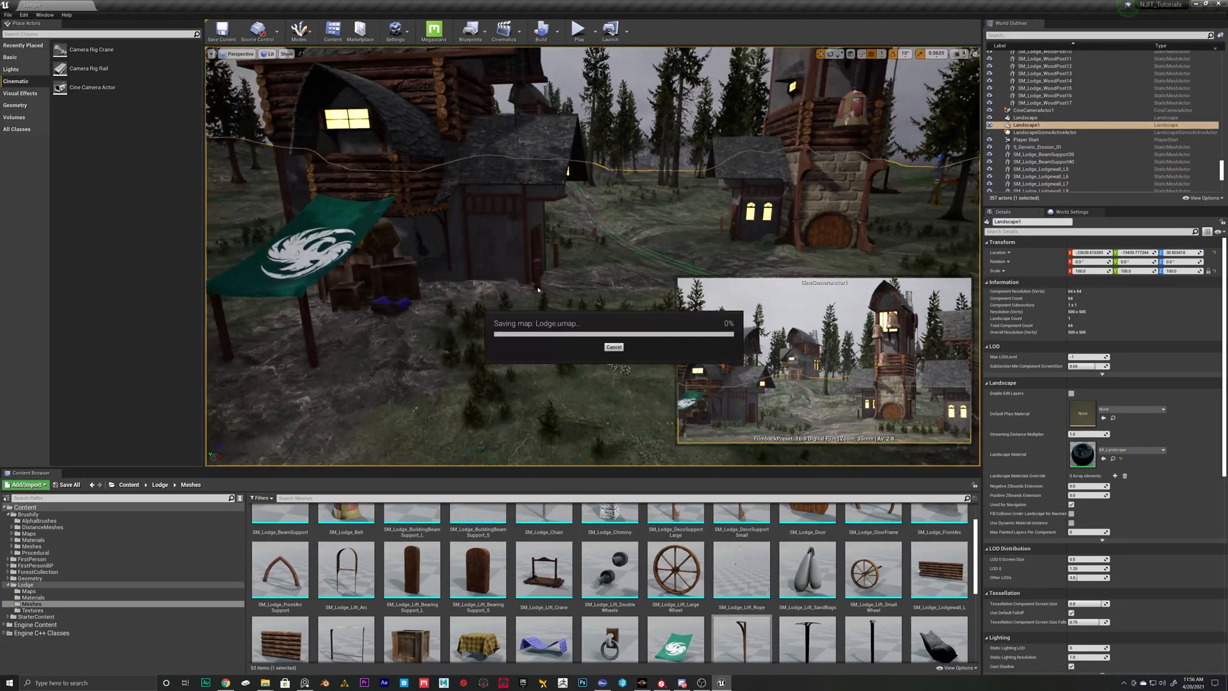
pyautogui.moveTo(628, 252); pyautogui.dragTo(684, 245, button='right')
pyautogui.hotkey('ctrl', 's')
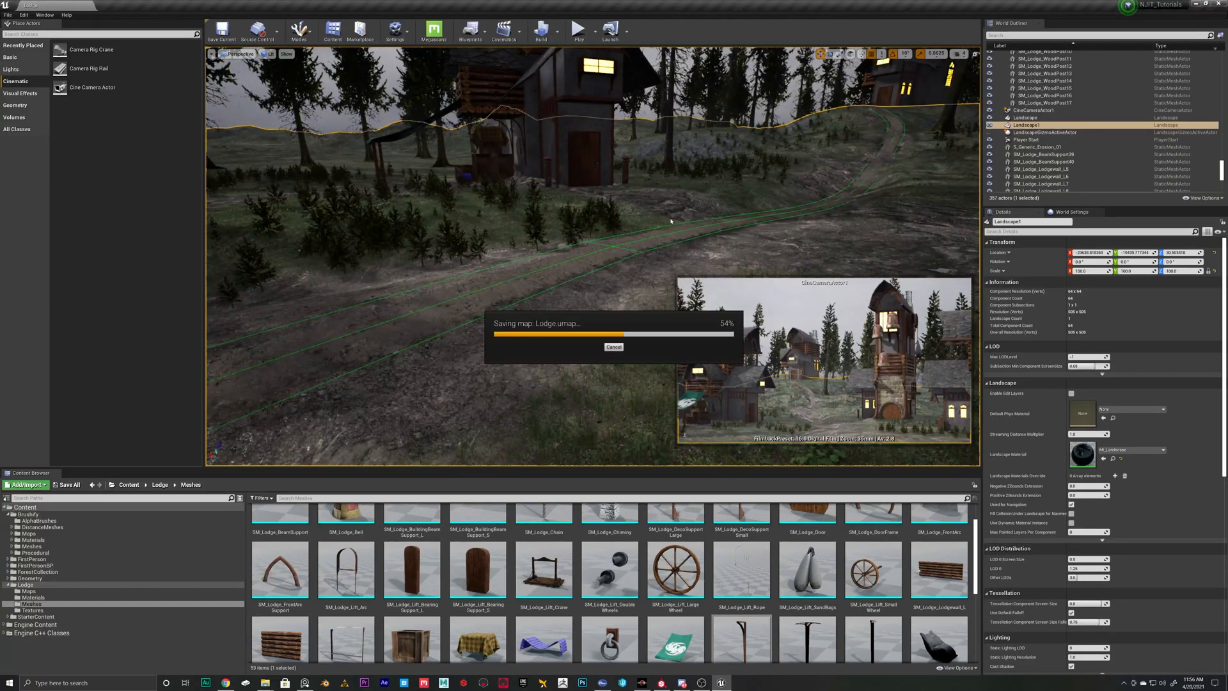
# - Enter Landscape mode with the Splines tool and deform the landscape to all splines
pyautogui.click(298, 30)
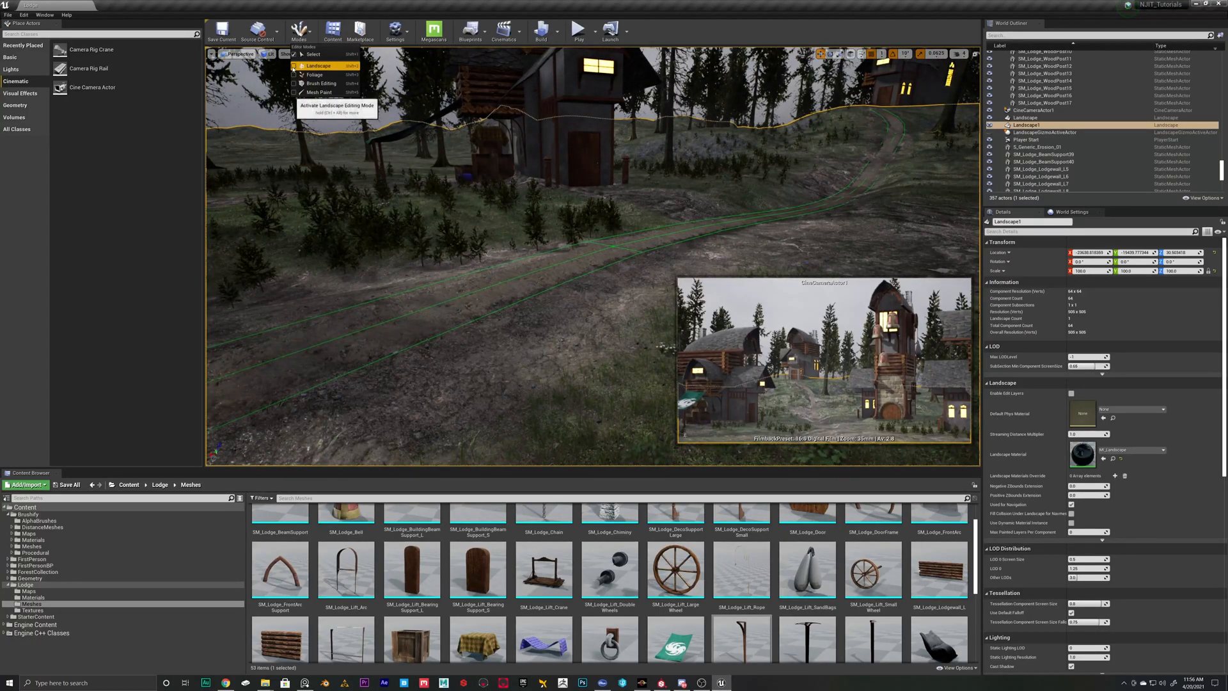
pyautogui.click(318, 66)
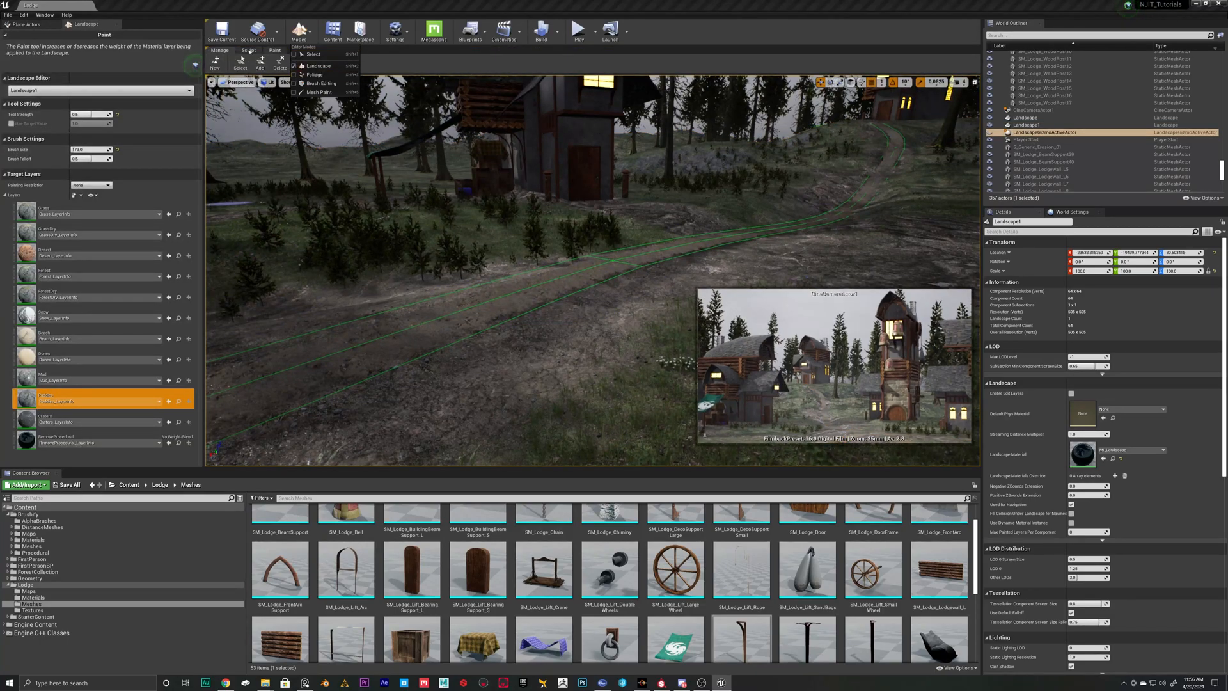
pyautogui.click(303, 33)
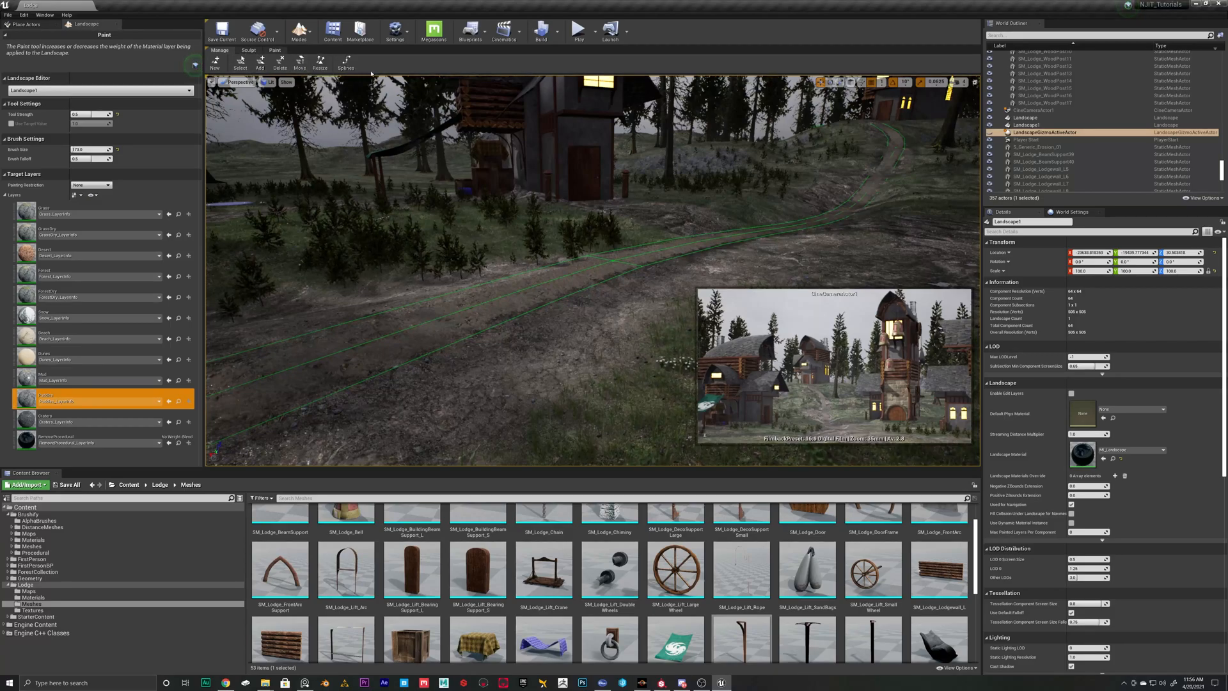
pyautogui.click(345, 63)
pyautogui.click(94, 130)
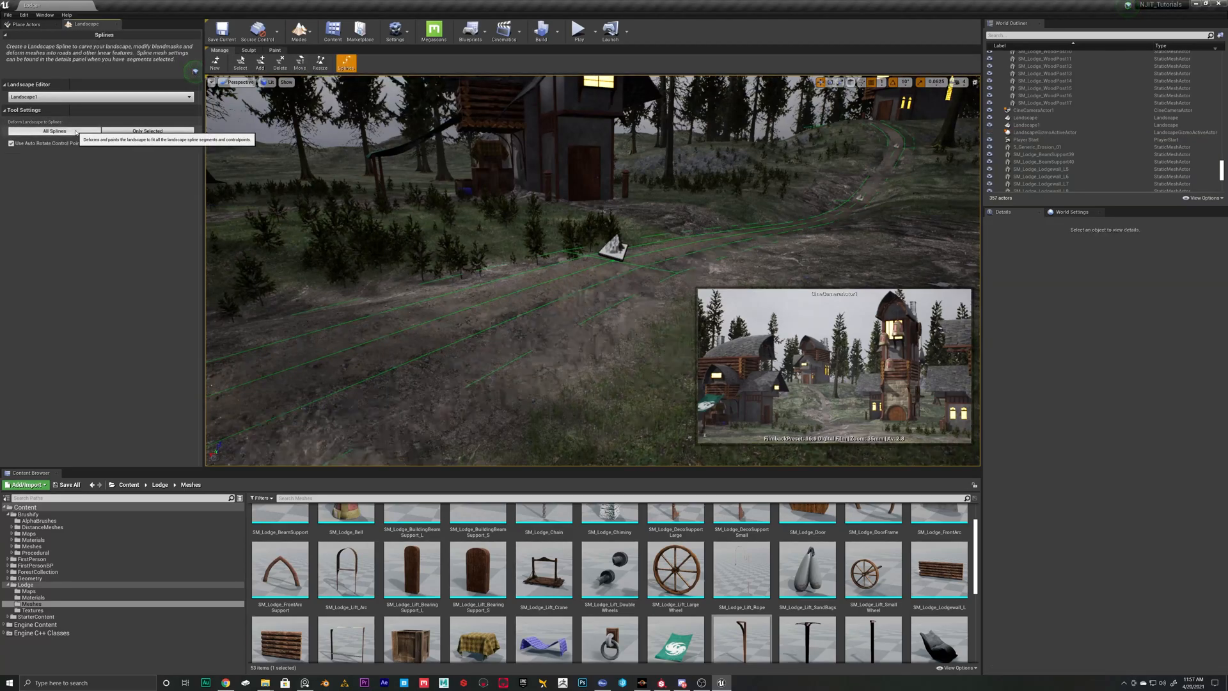
# - Raise the road spline's control point below the uphill lodge slightly and deform the landscape to all splines again
pyautogui.moveTo(669, 241); pyautogui.dragTo(383, 246, button='right')
pyautogui.press('w')
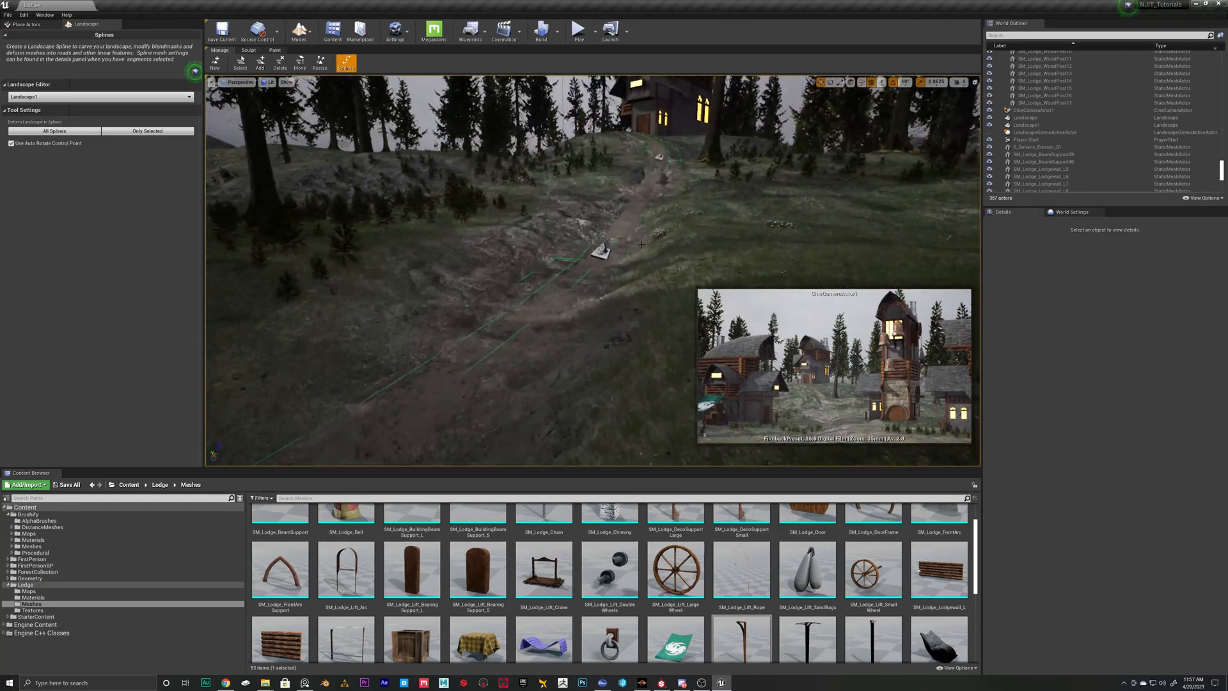
pyautogui.click(600, 251)
pyautogui.moveTo(600, 238); pyautogui.dragTo(600, 234)
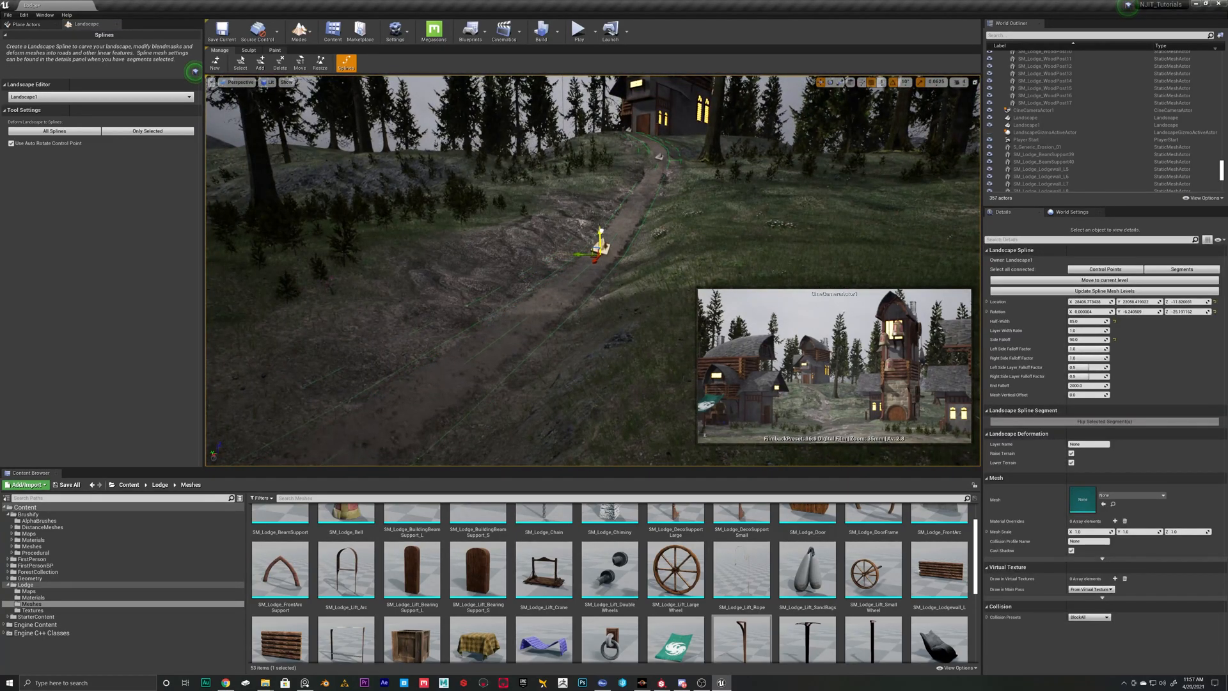
pyautogui.click(44, 131)
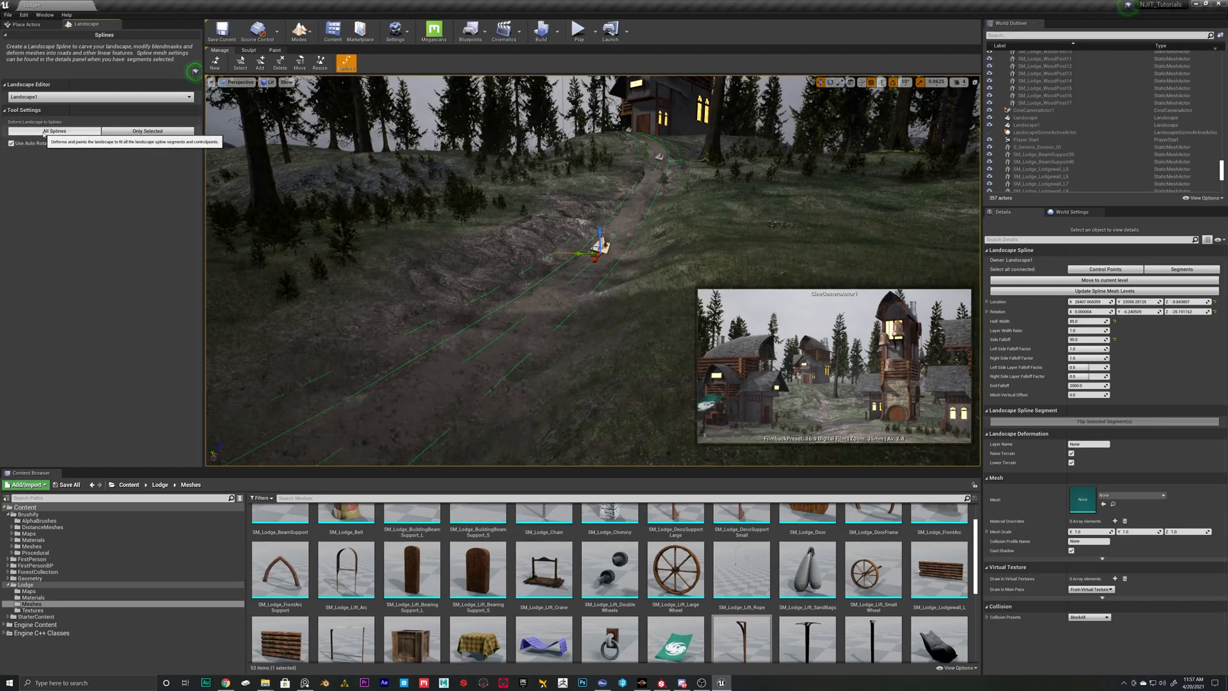
pyautogui.press('w')
pyautogui.moveTo(596, 154)
pyautogui.mouseDown(button='right')
pyautogui.moveTo(602, 138)
pyautogui.moveTo(613, 152)
pyautogui.mouseUp(button='right')
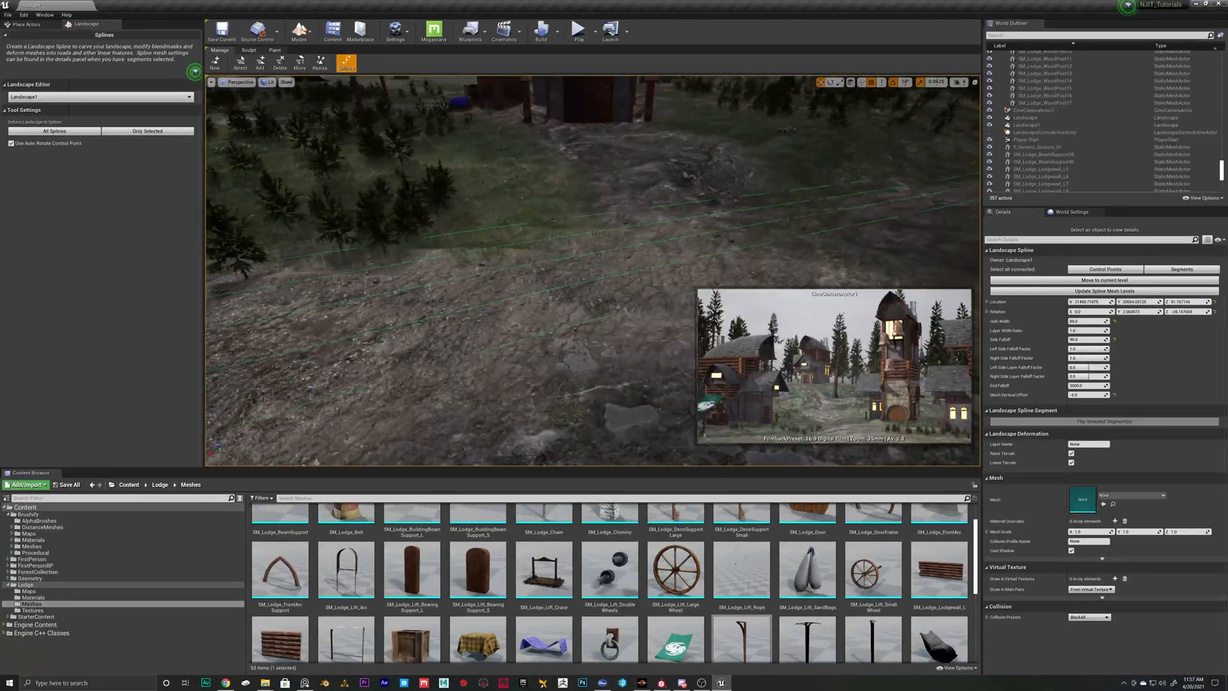
pyautogui.moveTo(472, 205); pyautogui.dragTo(550, 221, button='right')
pyautogui.click(472, 205)
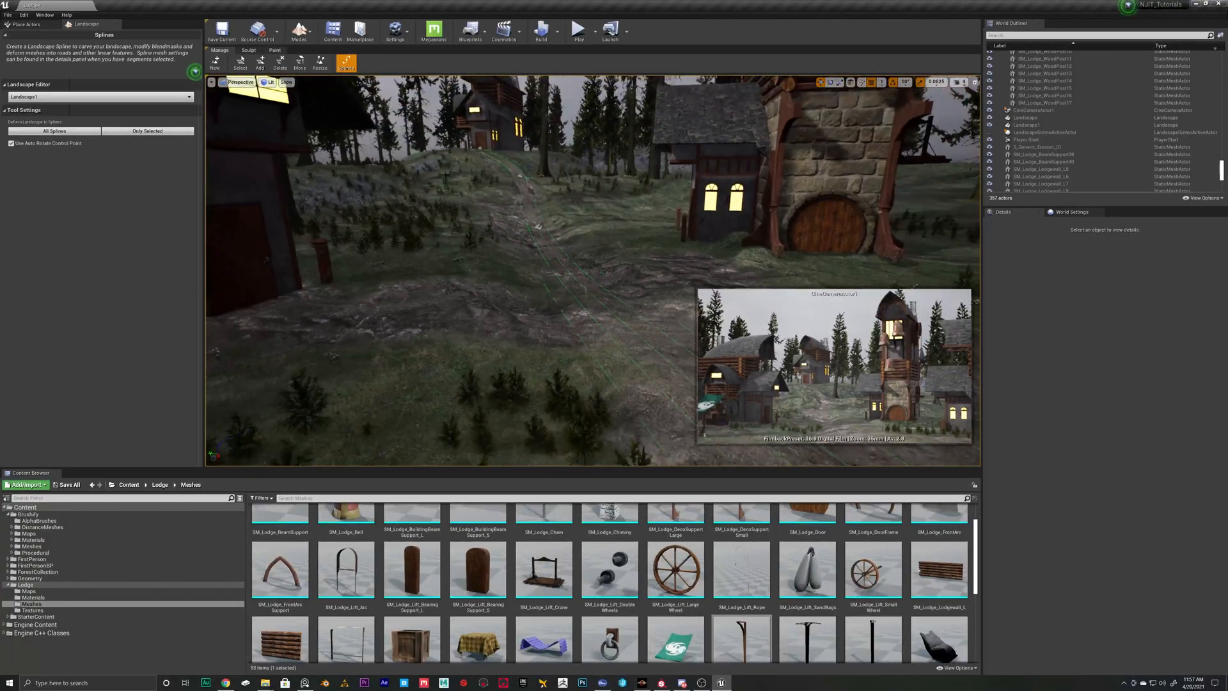
# - Smooth the rough terrain along the muddy road with the Smooth sculpting tool
pyautogui.click(249, 50)
pyautogui.click(236, 62)
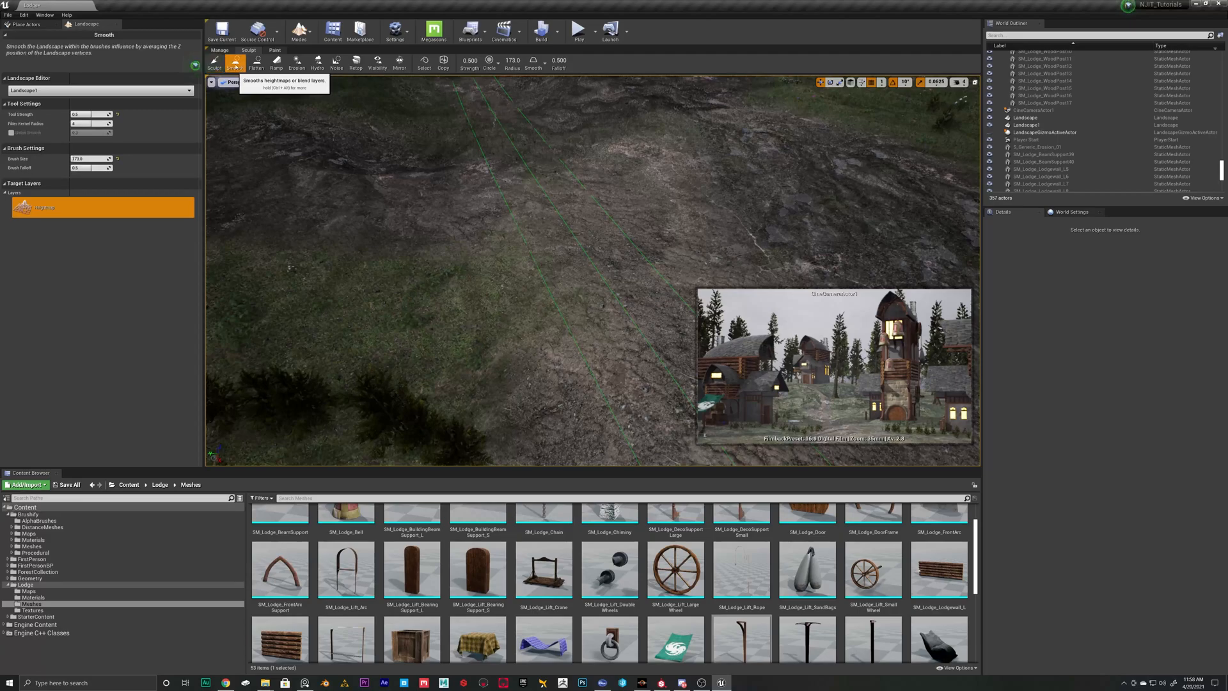
pyautogui.moveTo(493, 317)
pyautogui.mouseDown(button='right')
pyautogui.moveTo(511, 409)
pyautogui.moveTo(531, 396)
pyautogui.mouseUp(button='right')
pyautogui.moveTo(545, 282); pyautogui.dragTo(494, 279)
pyautogui.moveTo(495, 279); pyautogui.dragTo(550, 205, button='right')
pyautogui.moveTo(565, 301); pyautogui.dragTo(579, 307, button='right')
# - Undo the last smoothing stroke and smooth the uneven road surface along the spline again
pyautogui.moveTo(494, 294); pyautogui.dragTo(614, 326, button='right')
pyautogui.moveTo(796, 178); pyautogui.dragTo(734, 154, button='right')
pyautogui.hotkey('ctrl', 'z')
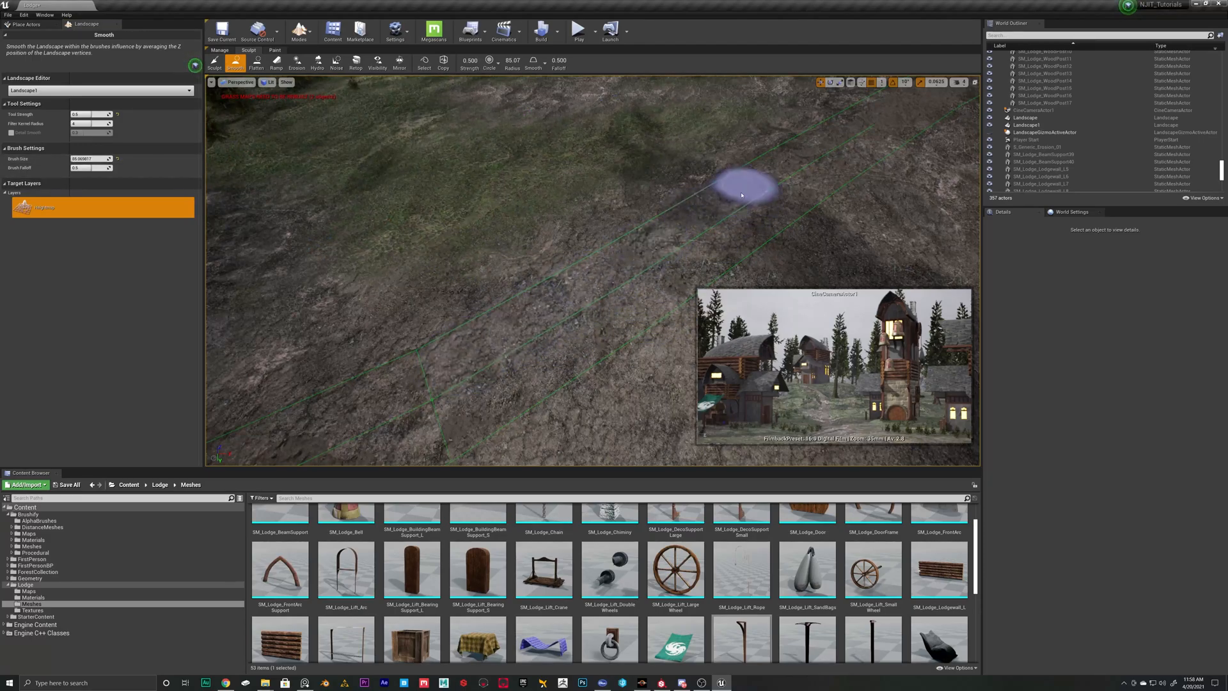
pyautogui.moveTo(466, 393); pyautogui.dragTo(275, 428)
pyautogui.moveTo(275, 427); pyautogui.dragTo(697, 216, button='right')
pyautogui.moveTo(697, 215)
pyautogui.mouseDown()
pyautogui.moveTo(542, 208)
pyautogui.moveTo(617, 211)
pyautogui.moveTo(590, 203)
pyautogui.mouseUp()
# - Increase the Smooth brush size to about 128 and smooth more of the road around the spline control point
pyautogui.moveTo(84, 159); pyautogui.dragTo(94, 158)
pyautogui.moveTo(562, 194)
pyautogui.mouseDown()
pyautogui.moveTo(696, 225)
pyautogui.moveTo(818, 228)
pyautogui.mouseUp()
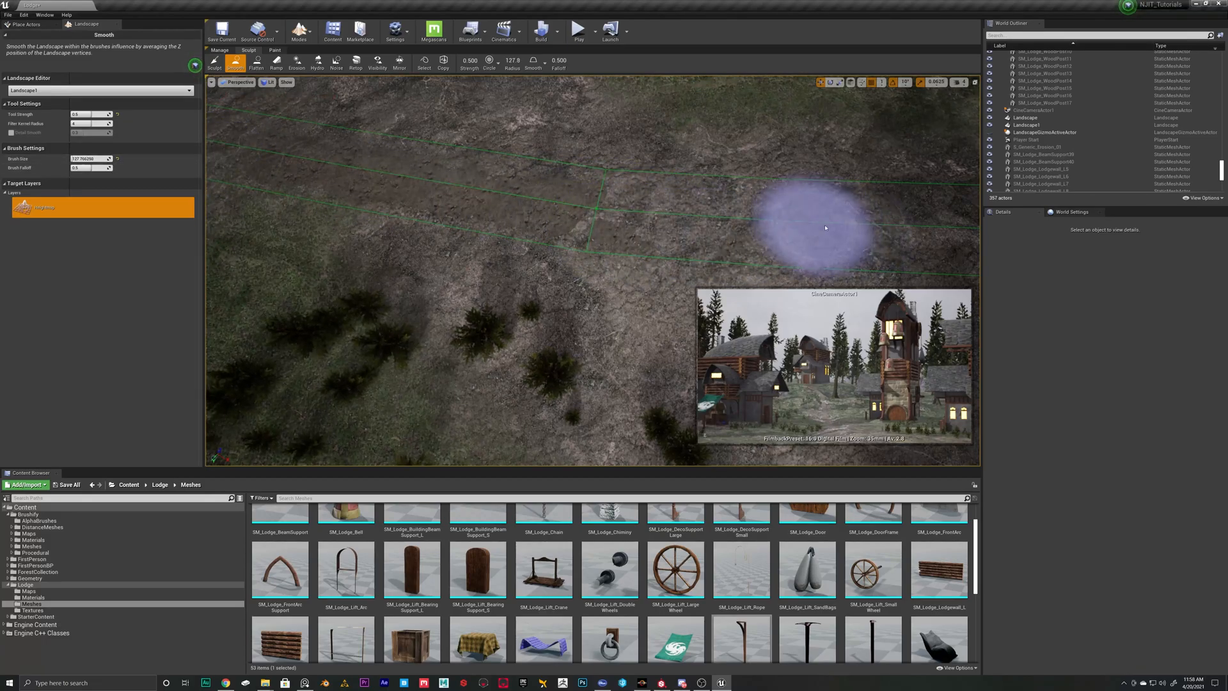
pyautogui.moveTo(819, 228); pyautogui.dragTo(570, 260, button='right')
pyautogui.moveTo(570, 260)
pyautogui.mouseDown()
pyautogui.moveTo(712, 233)
pyautogui.moveTo(482, 262)
pyautogui.mouseUp()
pyautogui.moveTo(483, 262)
pyautogui.mouseDown(button='right')
pyautogui.moveTo(434, 179)
pyautogui.moveTo(562, 185)
pyautogui.mouseUp(button='right')
# - Return to Select mode and save the Lodge map
pyautogui.click(303, 32)
pyautogui.click(312, 60)
pyautogui.moveTo(550, 211); pyautogui.dragTo(544, 179, button='right')
pyautogui.moveTo(553, 304); pyautogui.dragTo(505, 301, button='right')
pyautogui.hotkey('ctrl', 's')
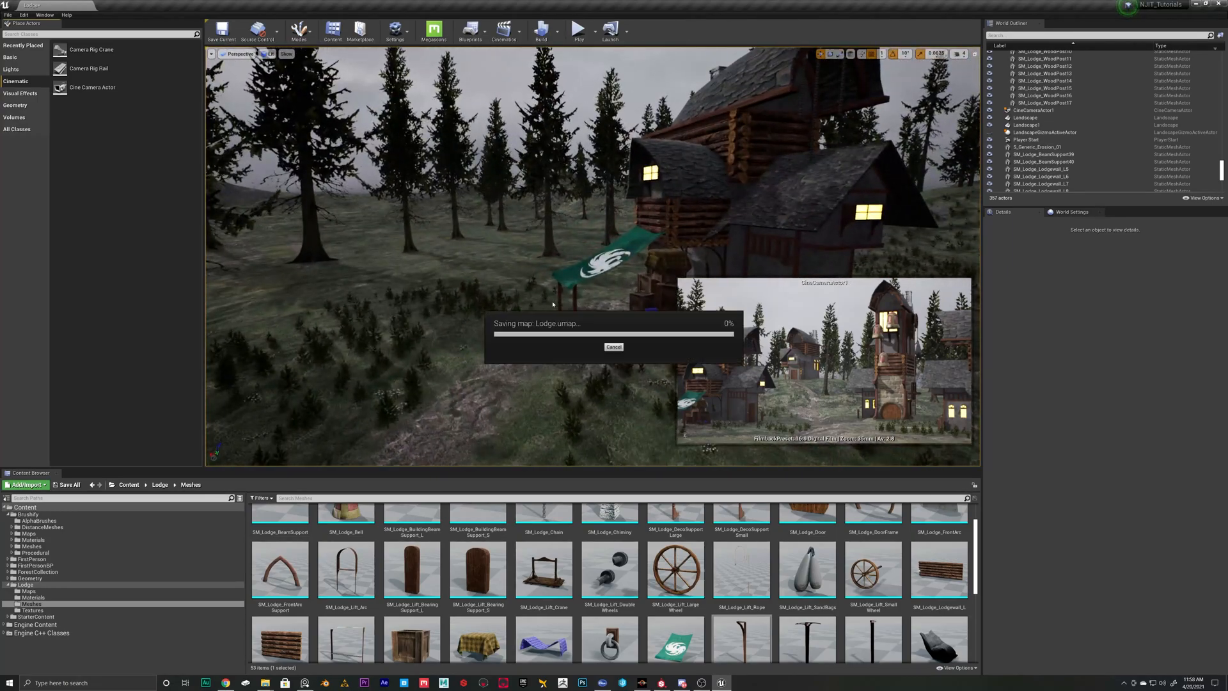